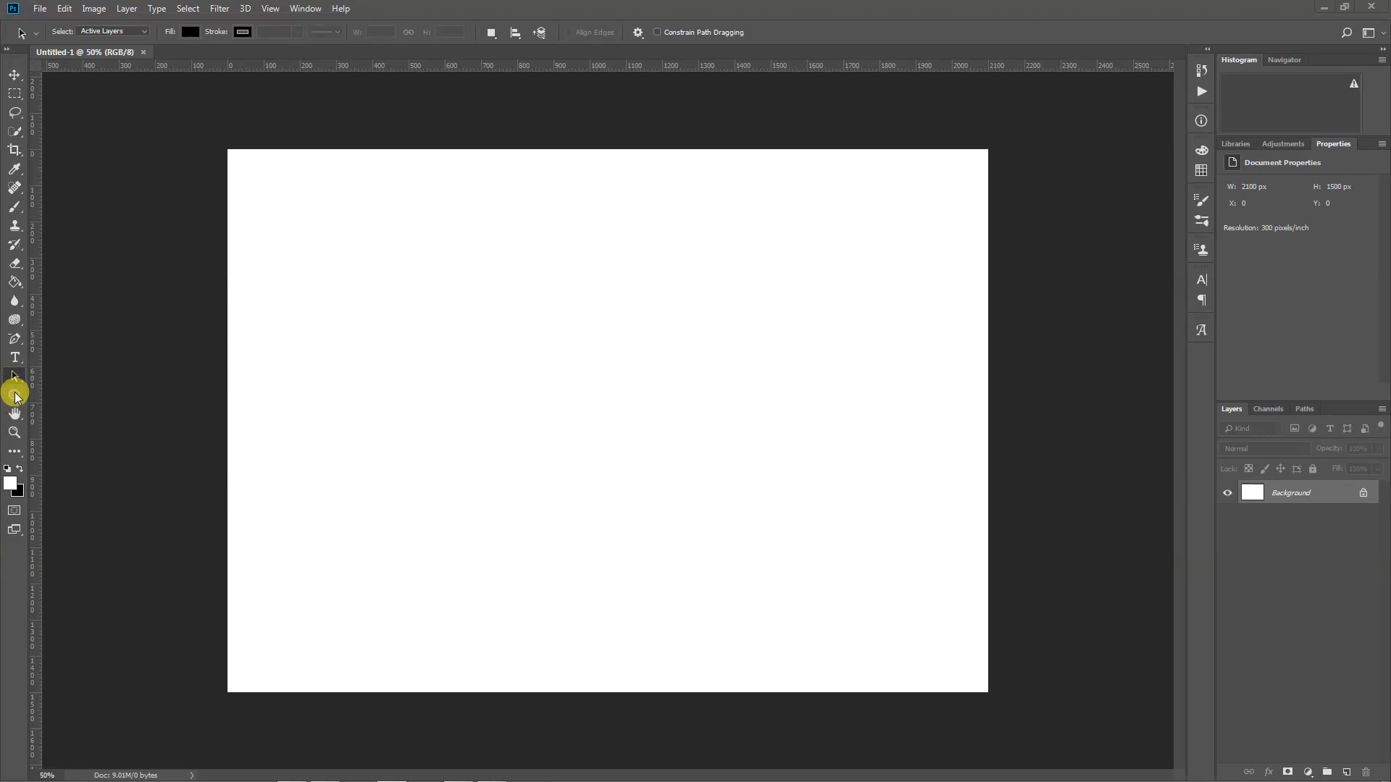
Make black the foreground colour and choose the Rectangle shape tool.
{"action": "left_click", "coordinate": [22, 468]}
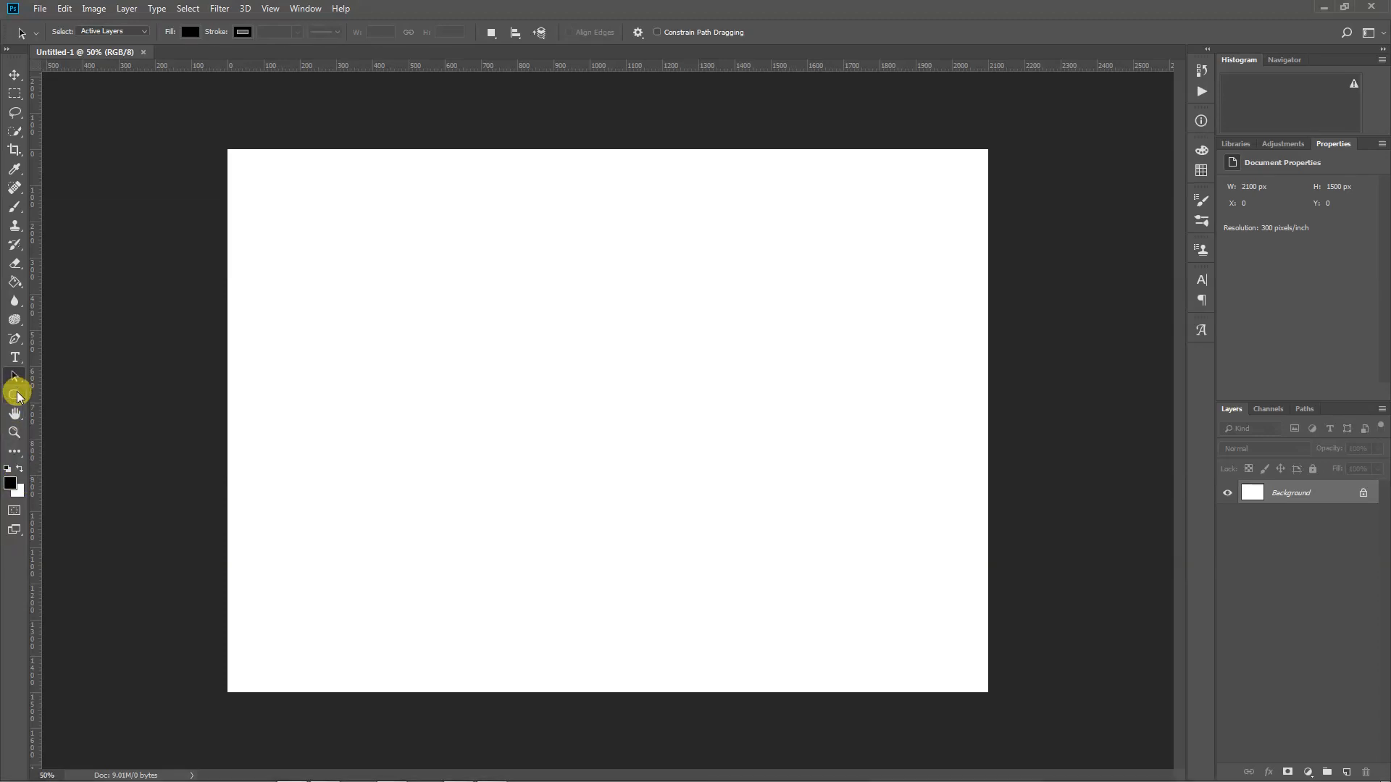
{"action": "left_click", "coordinate": [16, 392]}
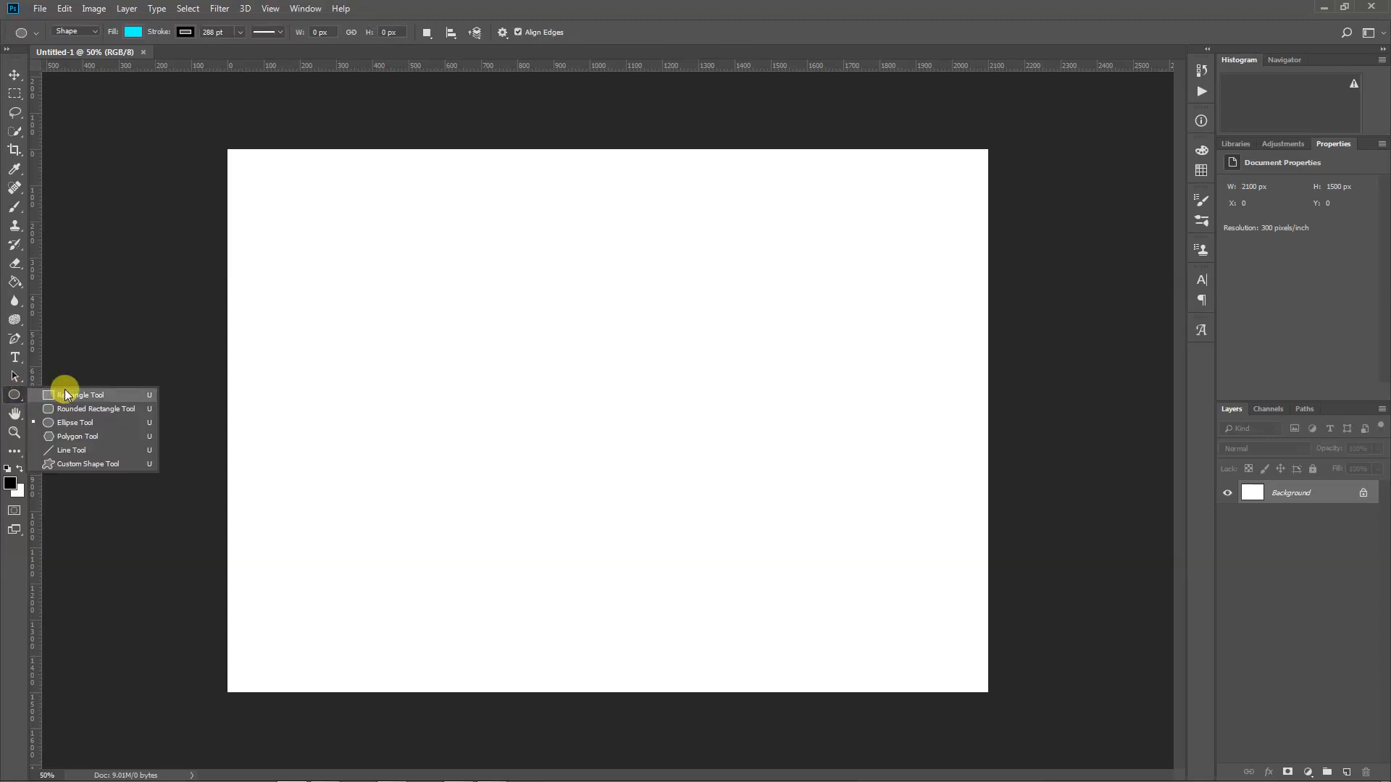
{"action": "left_click", "coordinate": [66, 395]}
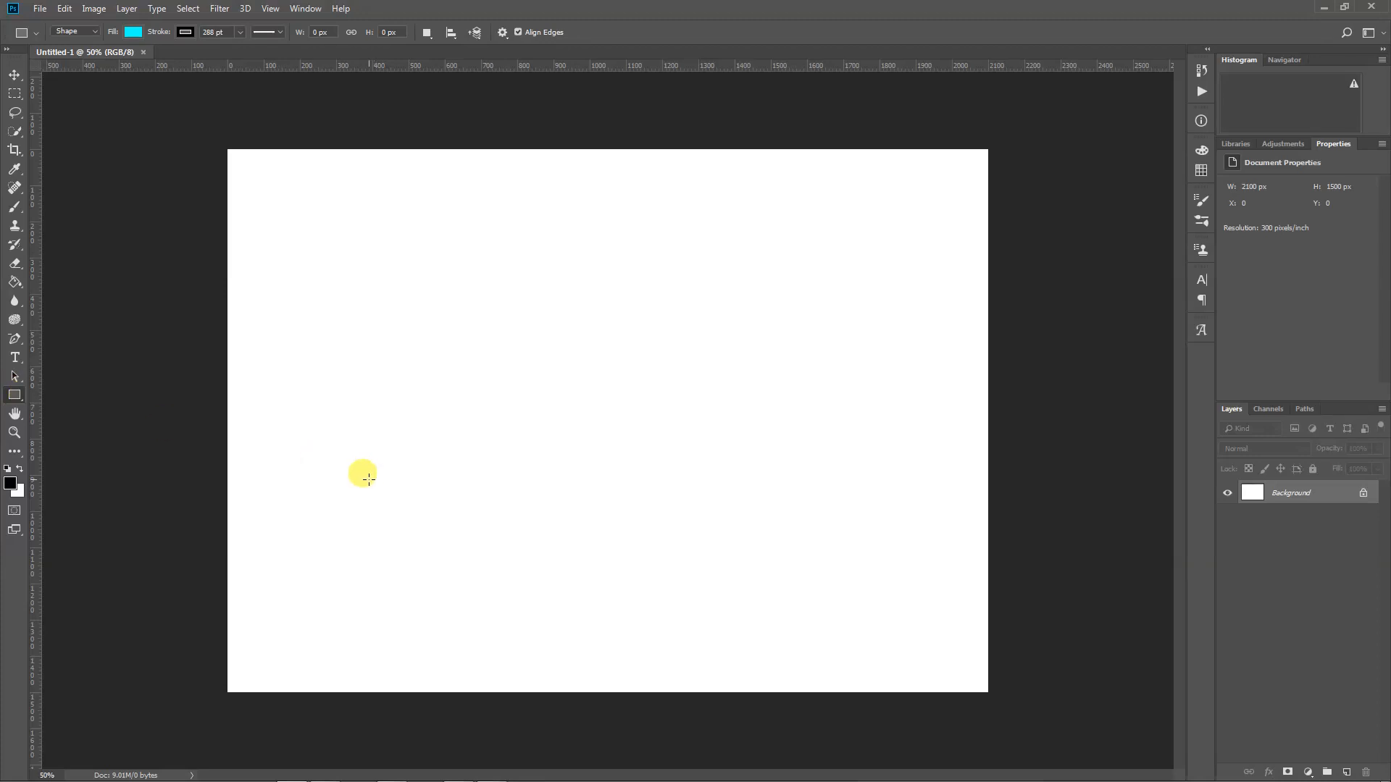
Set the shape tool's stroke to a bright purple with a hue of 277° using the colour picker.
{"action": "left_click", "coordinate": [186, 32]}
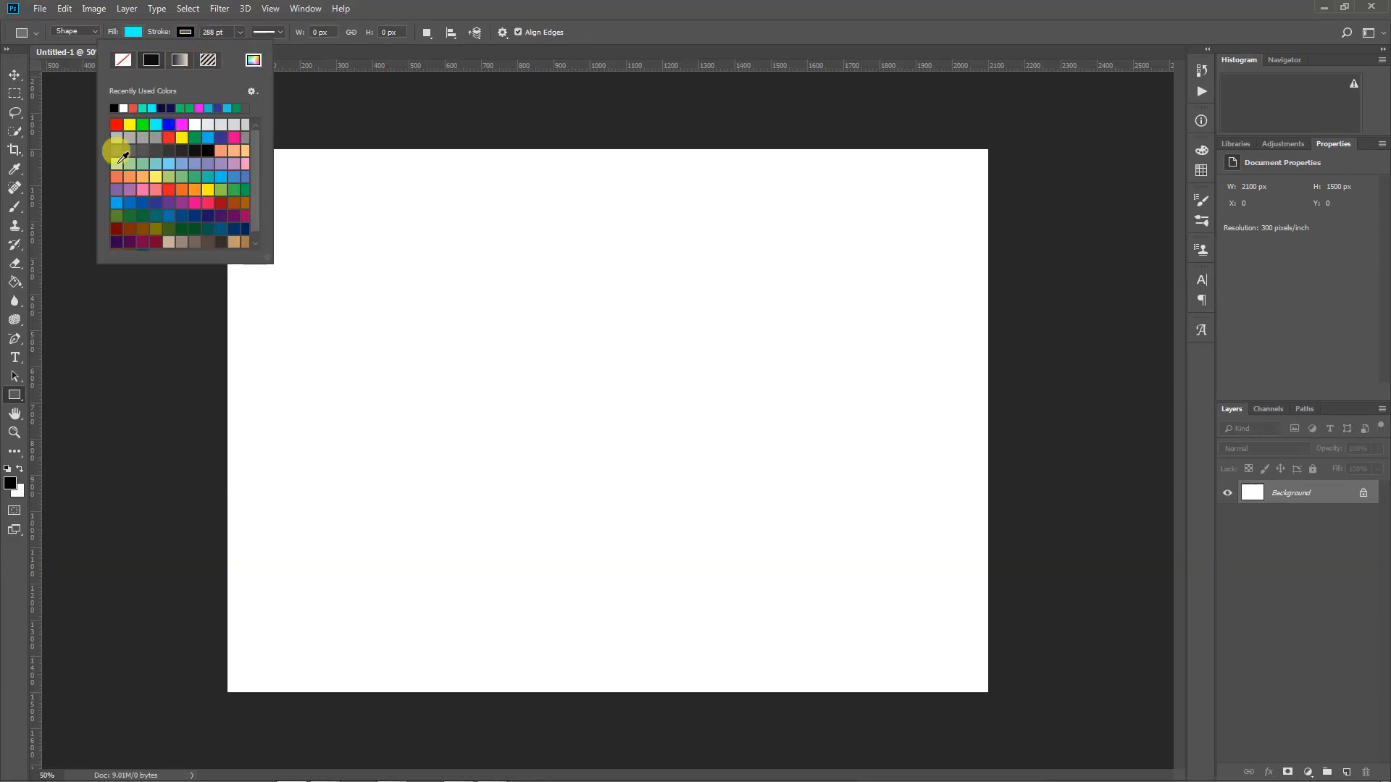
{"action": "left_click", "coordinate": [256, 63]}
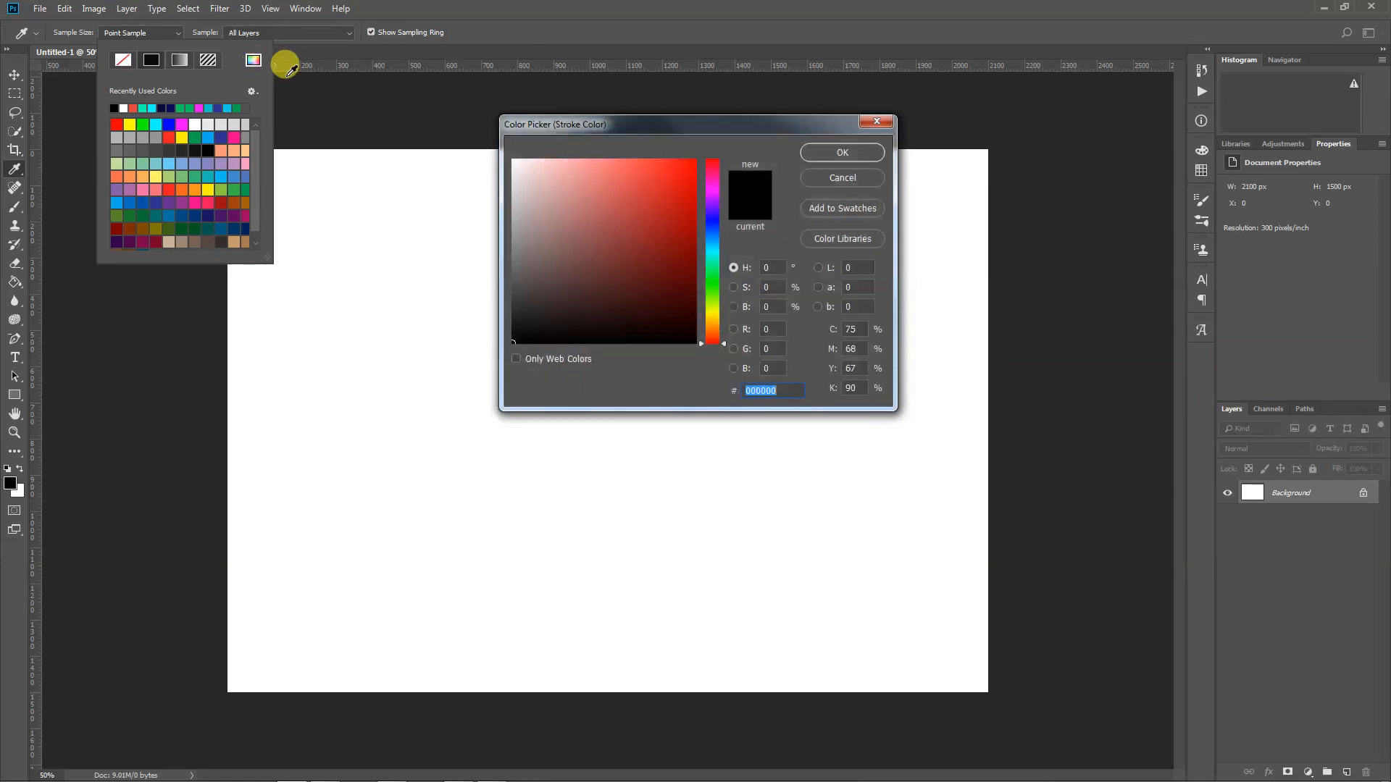
{"action": "left_click", "coordinate": [718, 204]}
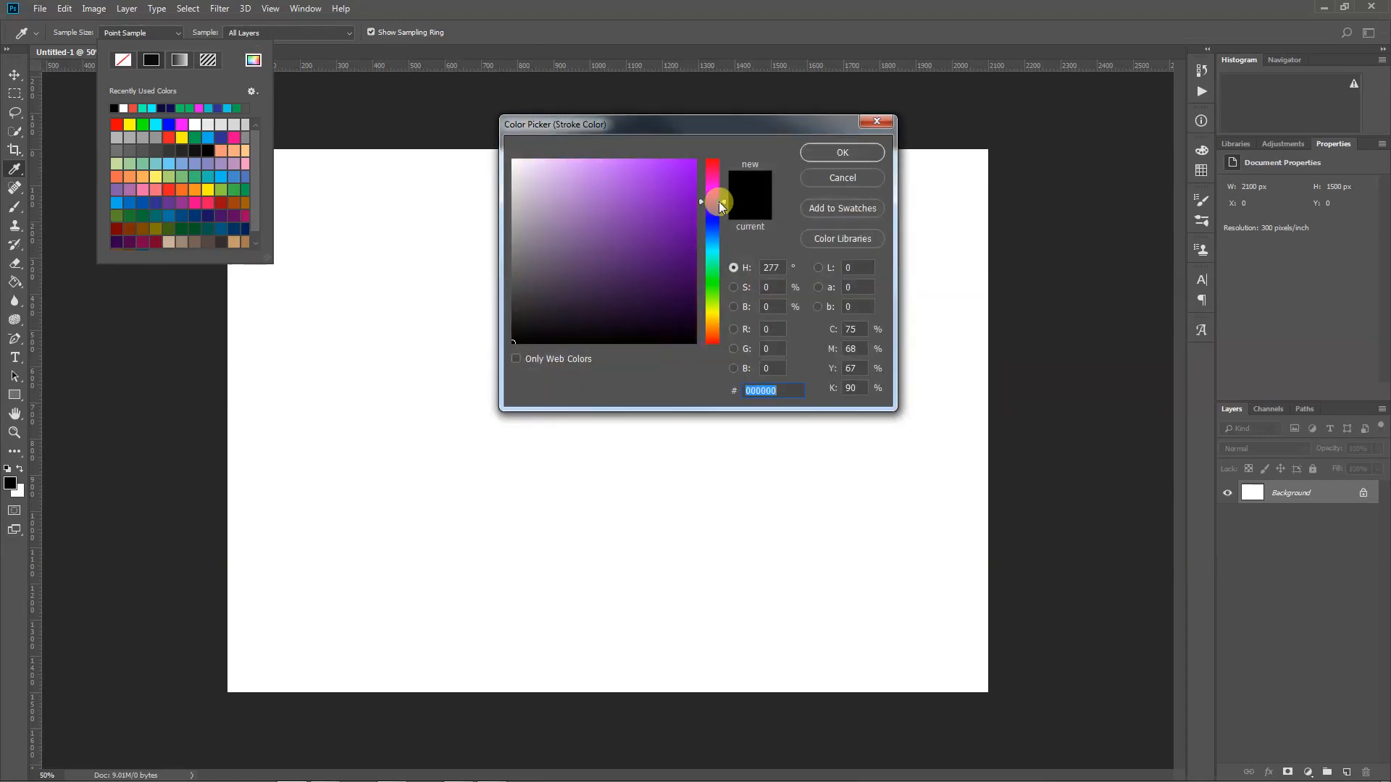
{"action": "left_click", "coordinate": [691, 190]}
{"action": "left_click", "coordinate": [822, 154]}
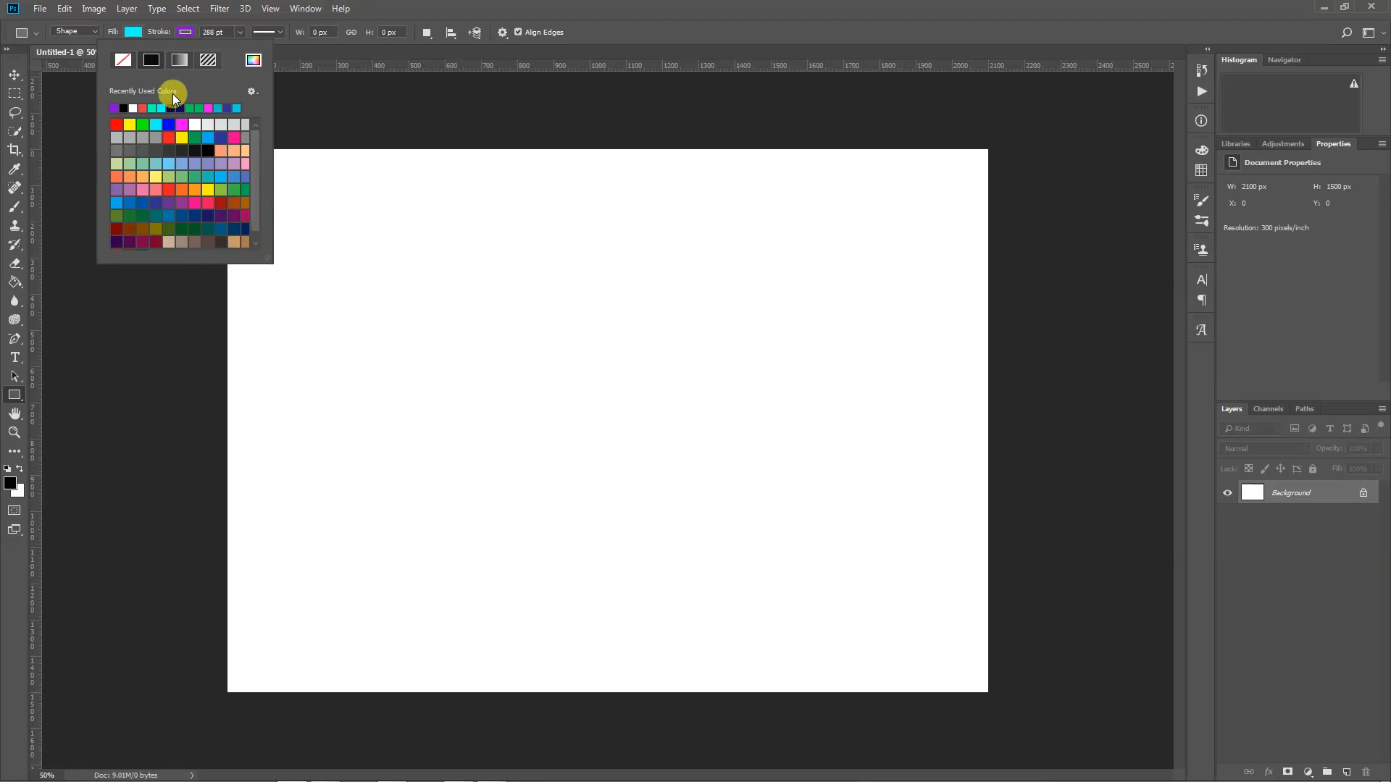
{"action": "left_click", "coordinate": [390, 11]}
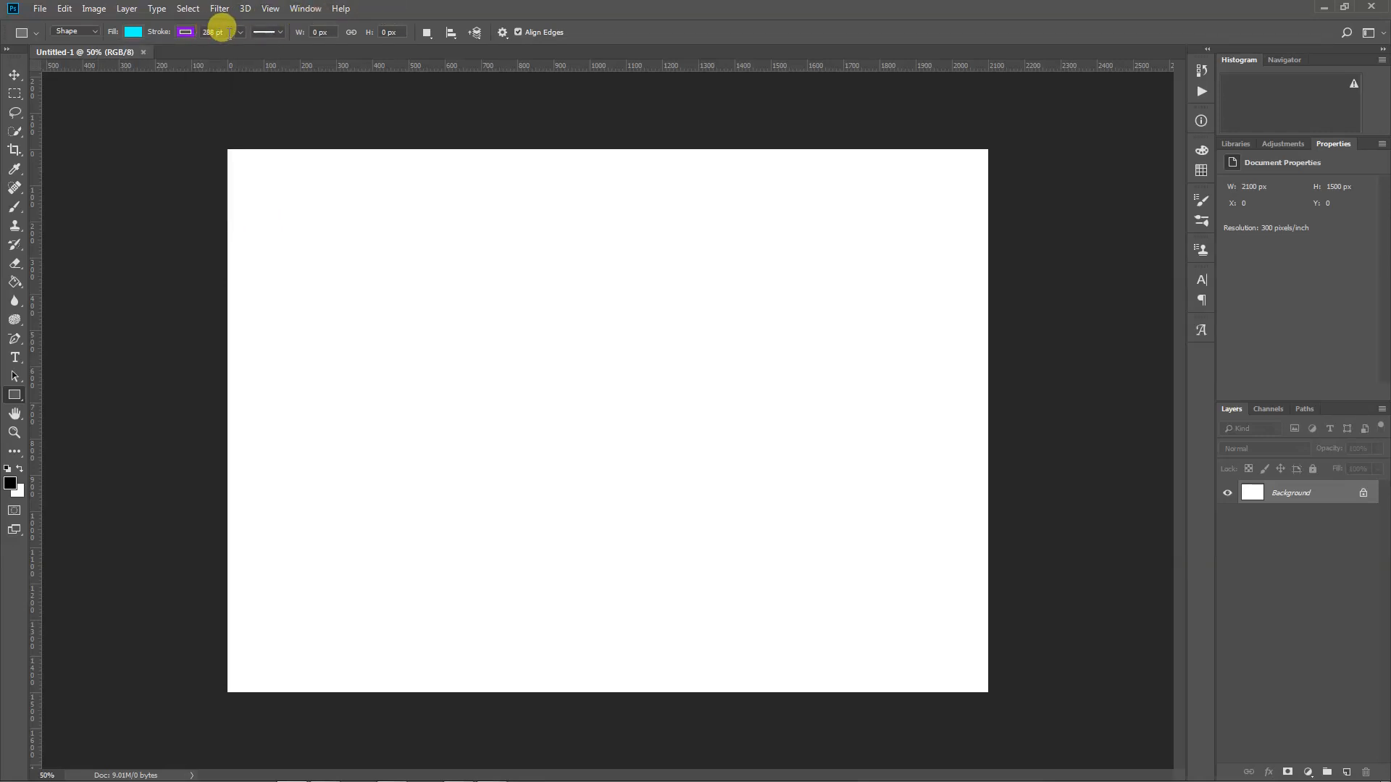
Draw a cyan rectangle about 1658 × 356 px with a solid 1.78 pt stroke across the upper middle of the canvas.
{"action": "left_click", "coordinate": [241, 32]}
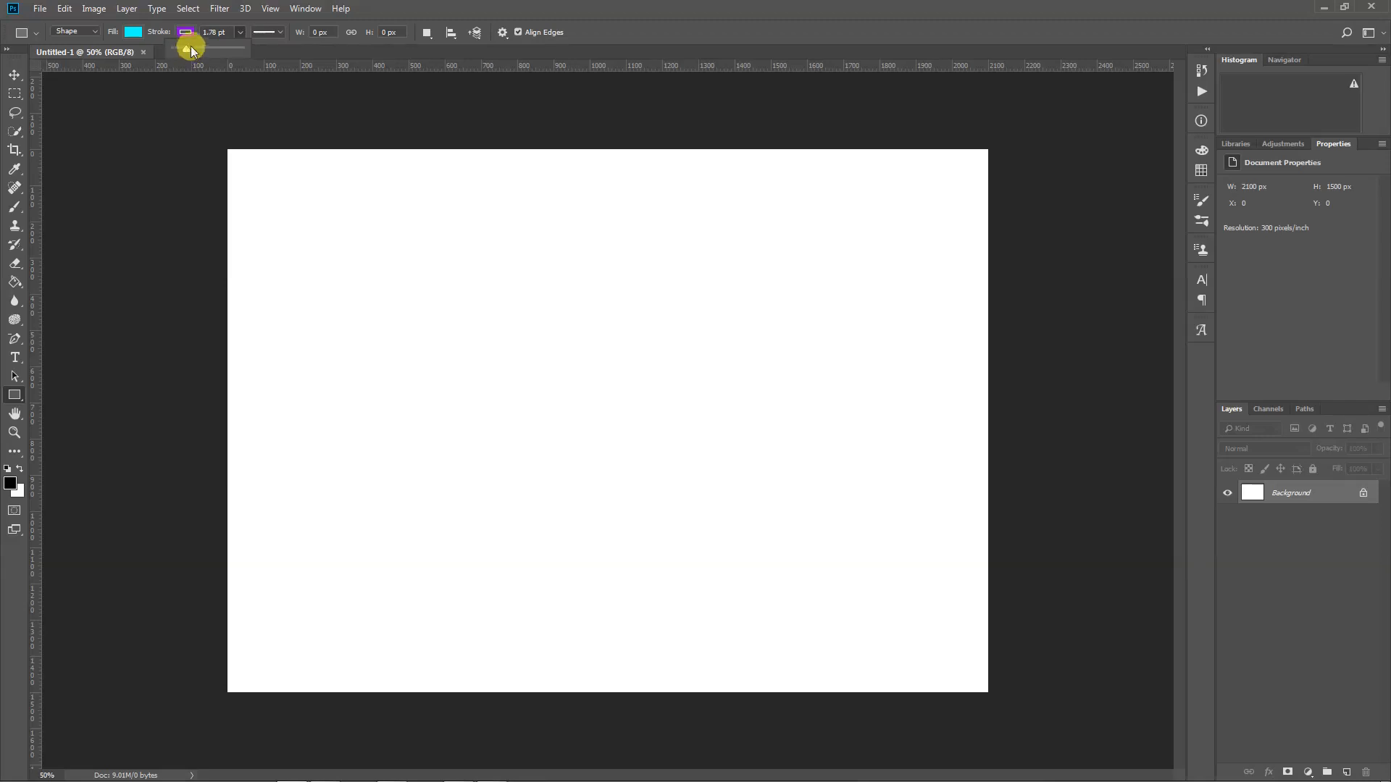
{"action": "left_click_drag", "start_coordinate": [216, 31], "coordinate": [155, 20]}
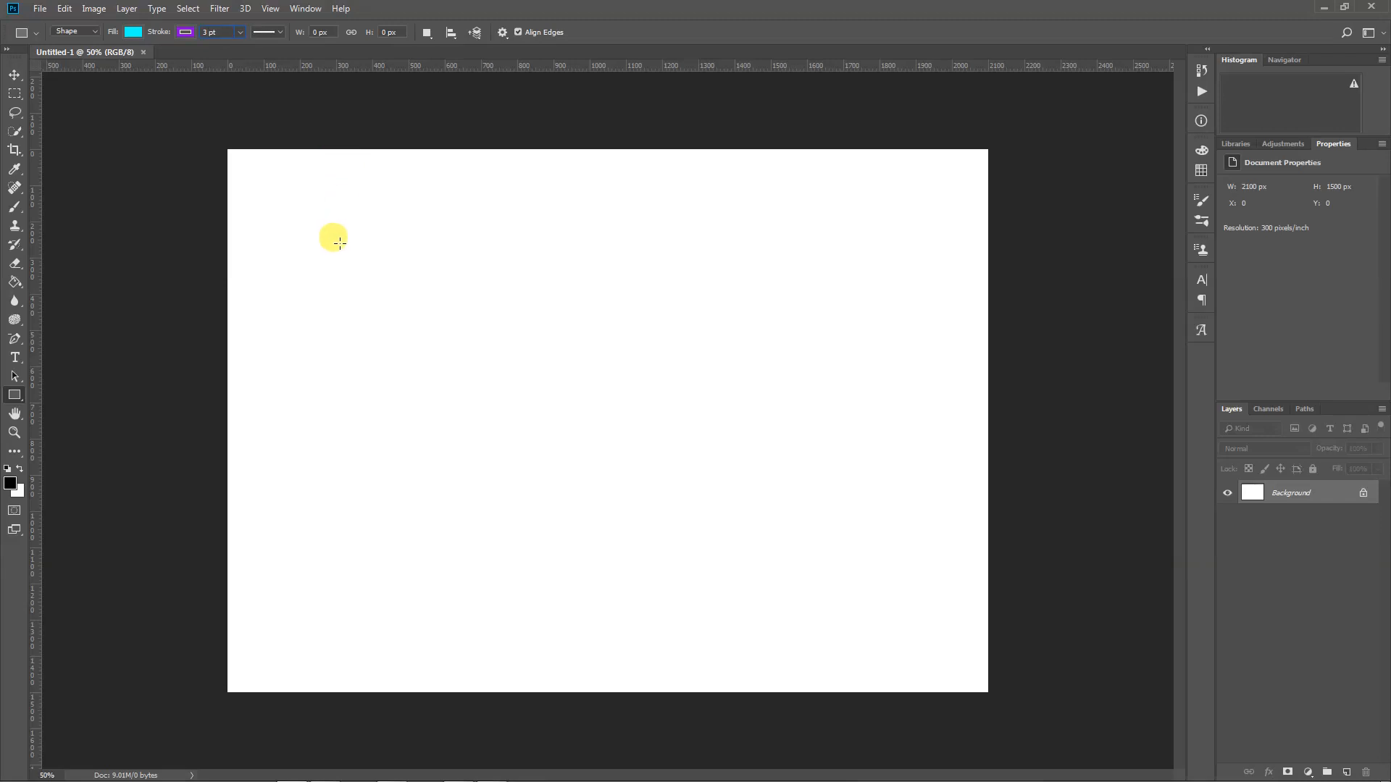
{"action": "left_click", "coordinate": [279, 31]}
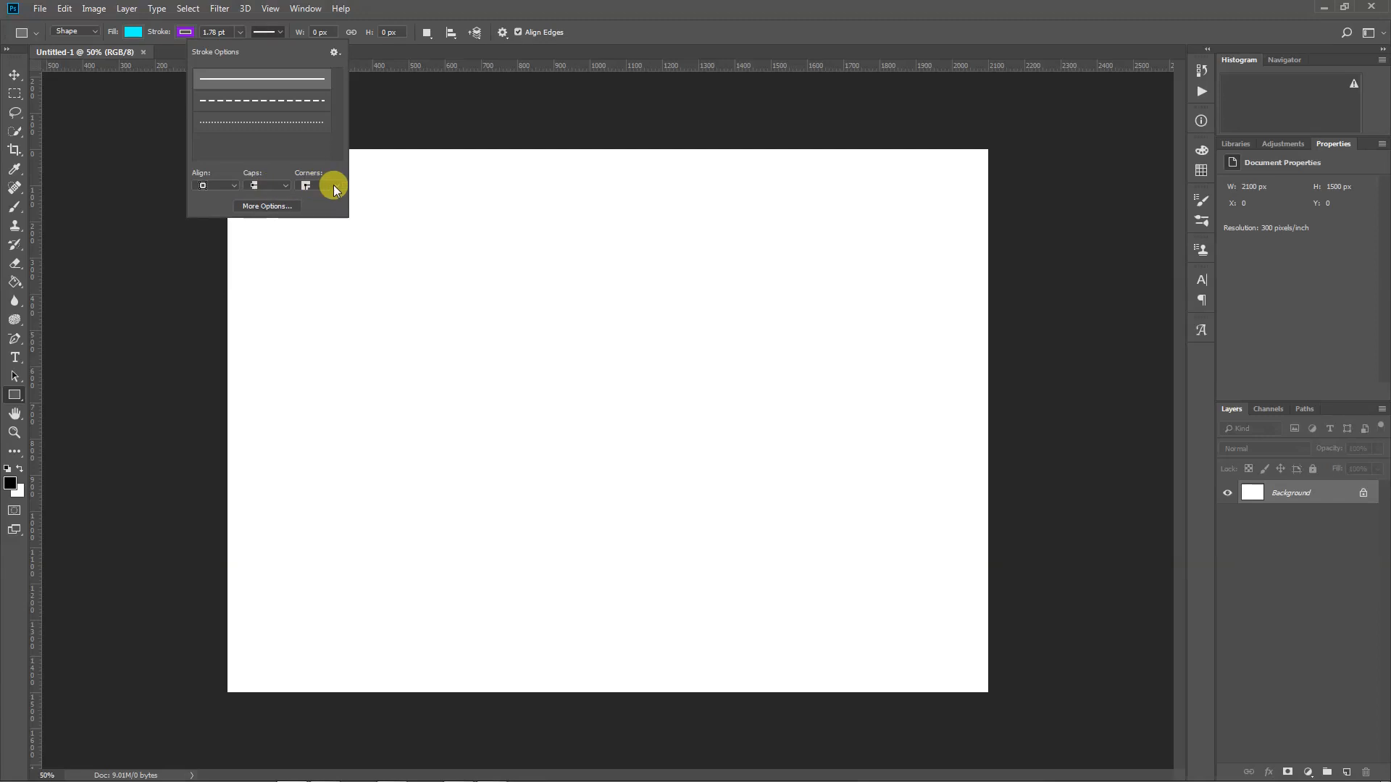
{"action": "left_click", "coordinate": [637, 31]}
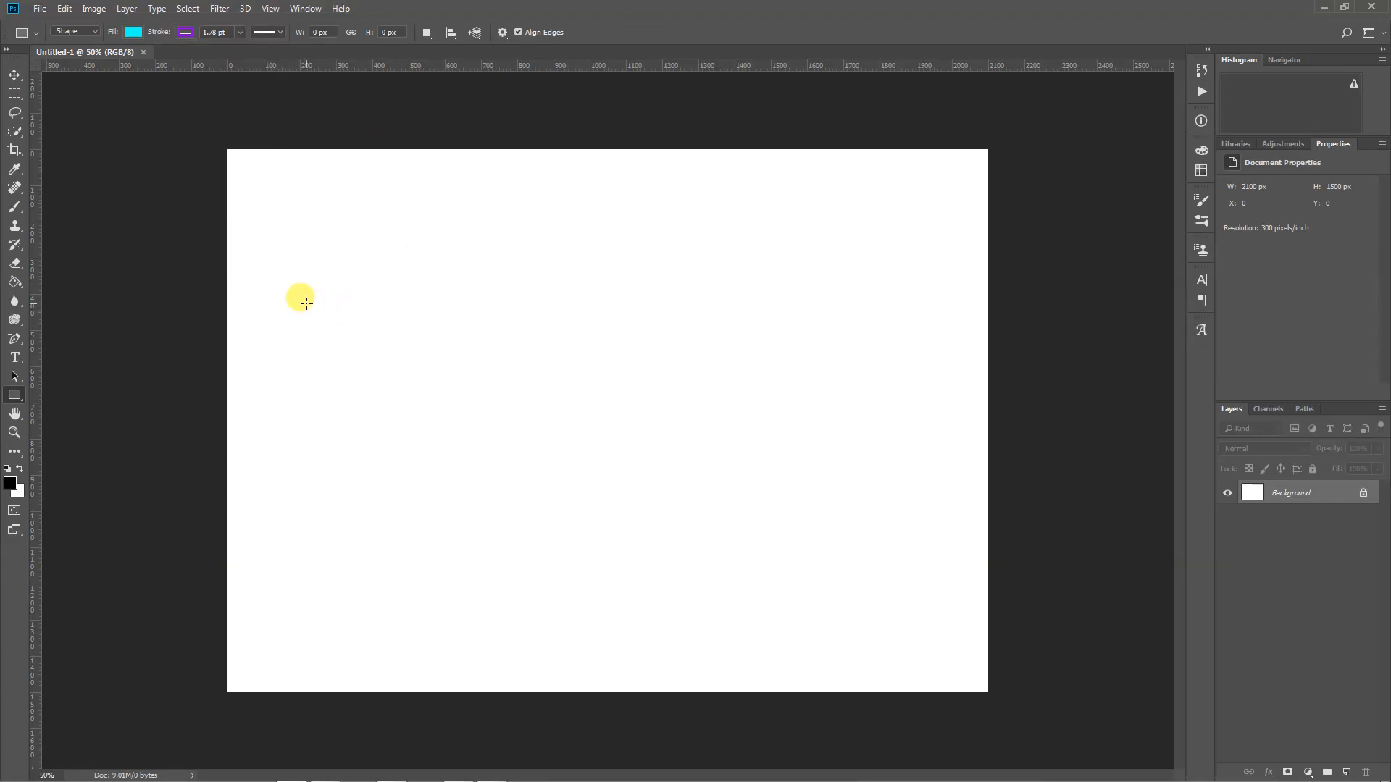
{"action": "left_click_drag", "start_coordinate": [308, 294], "coordinate": [910, 423]}
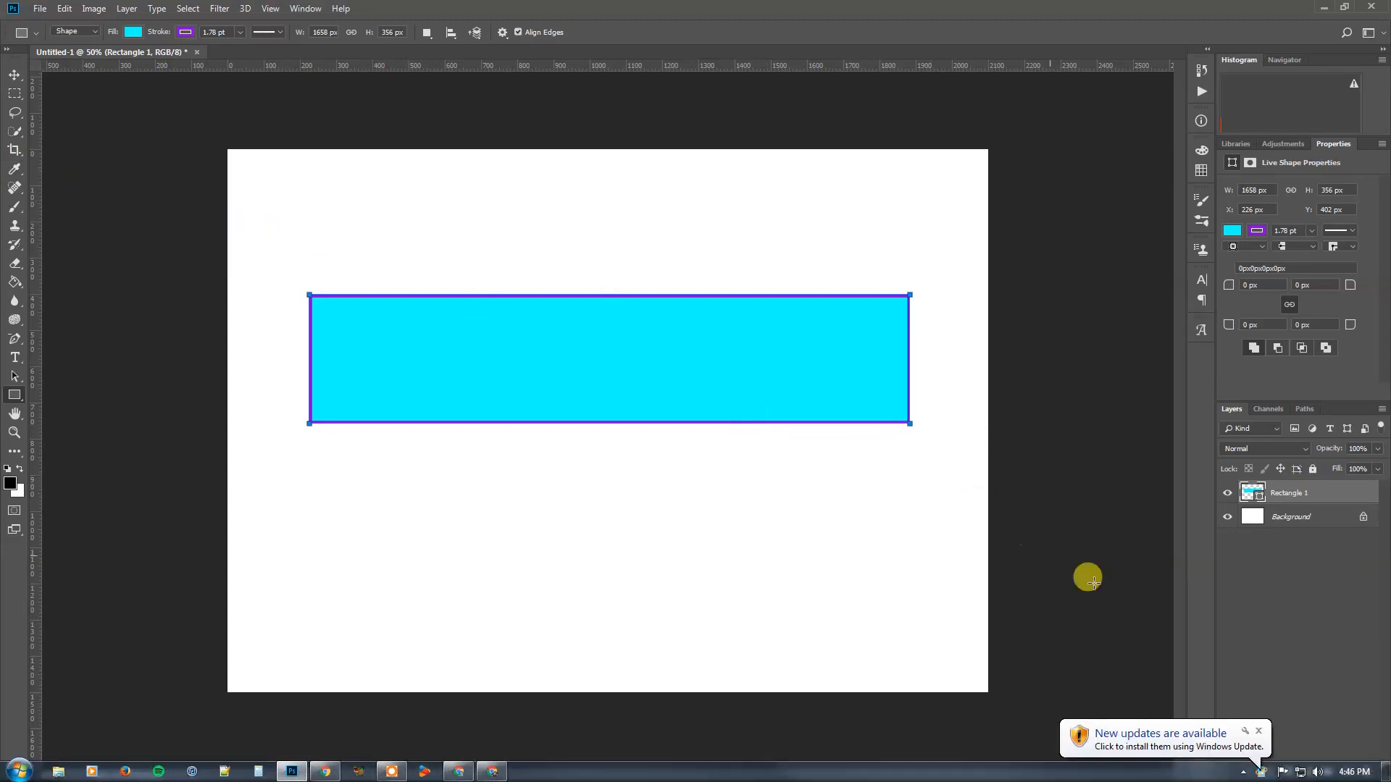
{"action": "left_click", "coordinate": [1258, 731]}
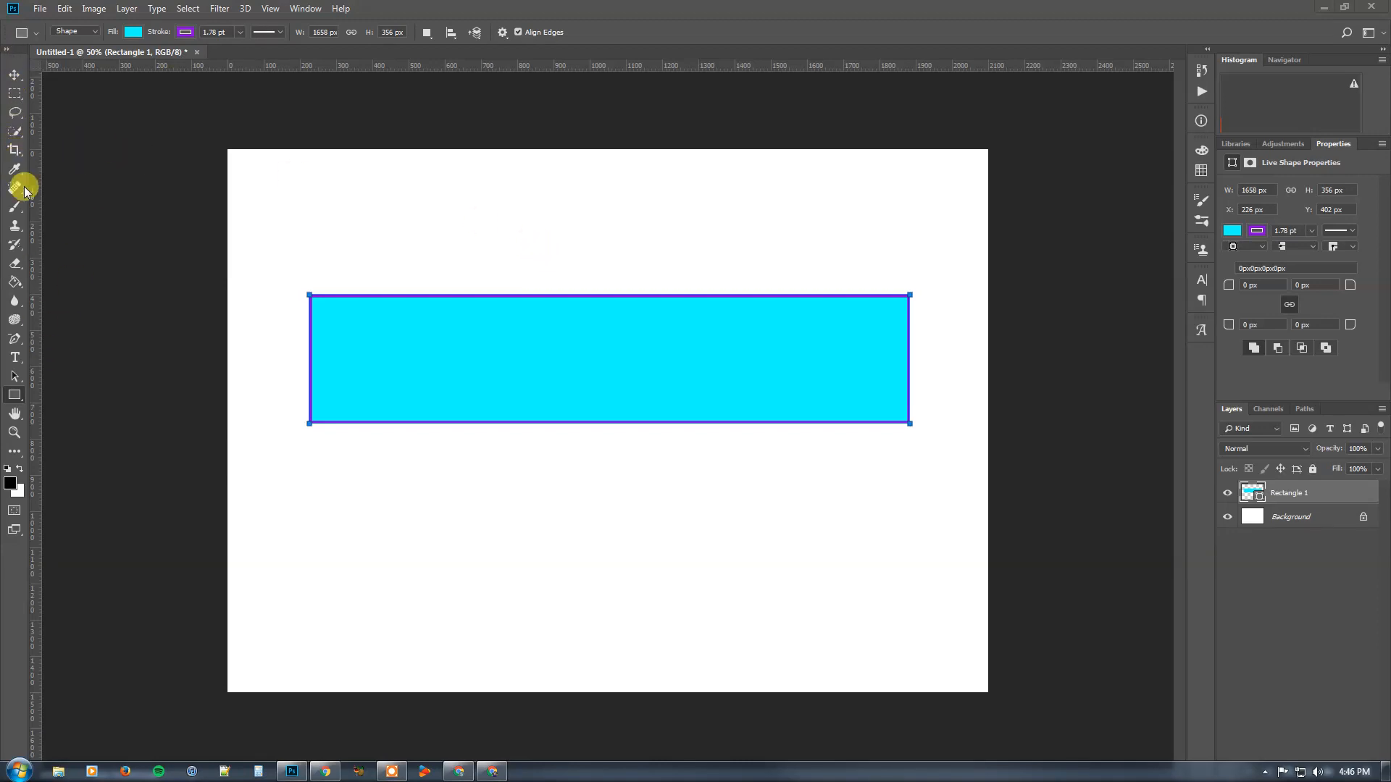
Select the whole rectangle with the Path Selection tool and shift it slightly to about X 220 px, Y 406 px.
{"action": "left_click", "coordinate": [16, 376]}
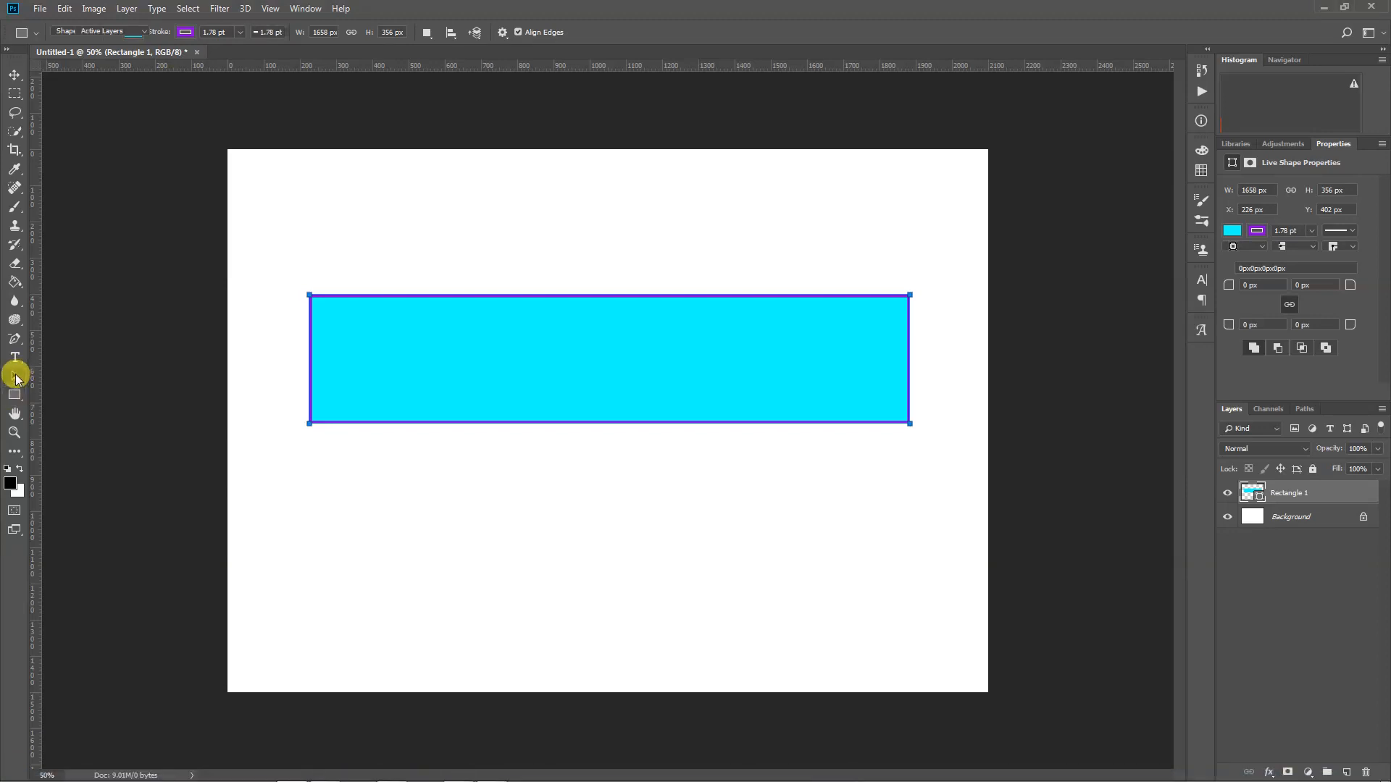
{"action": "right_click", "coordinate": [16, 376]}
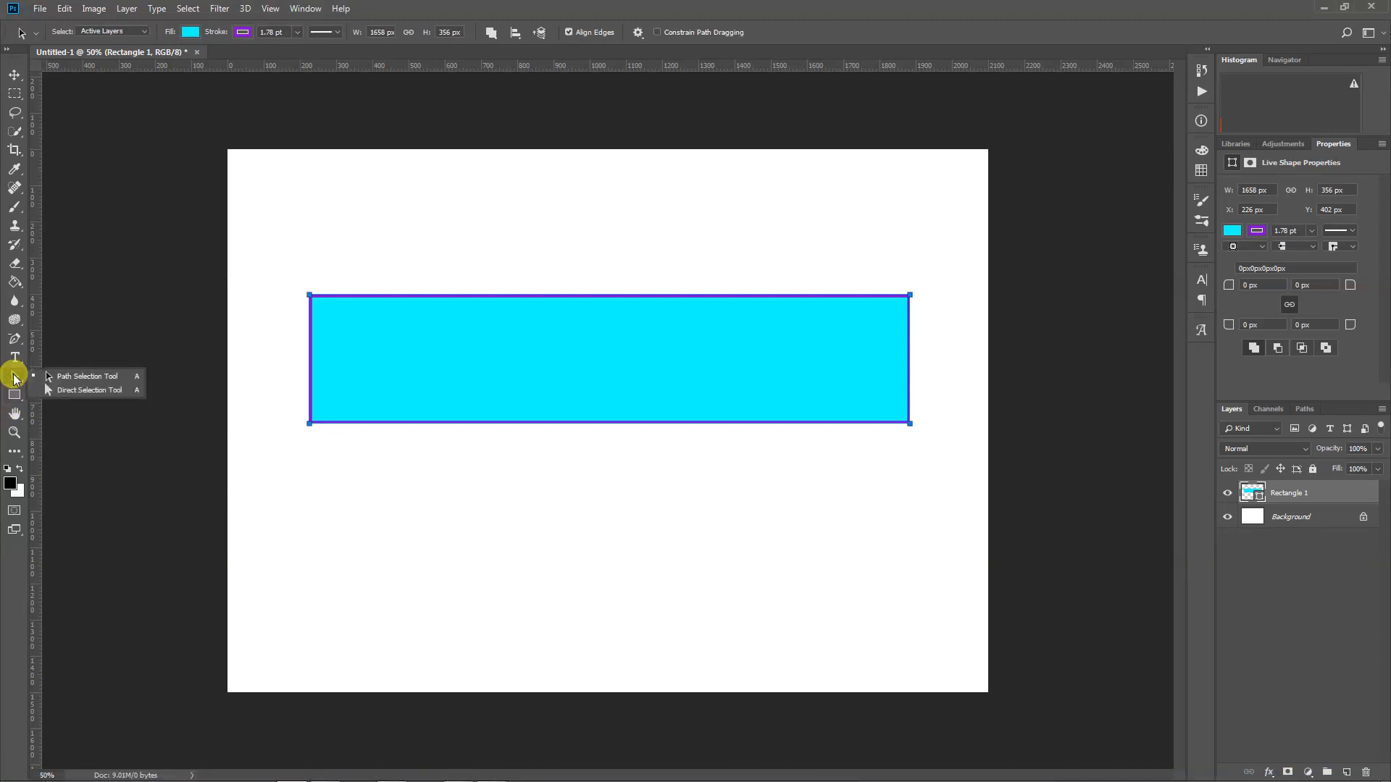
{"action": "left_click", "coordinate": [83, 378]}
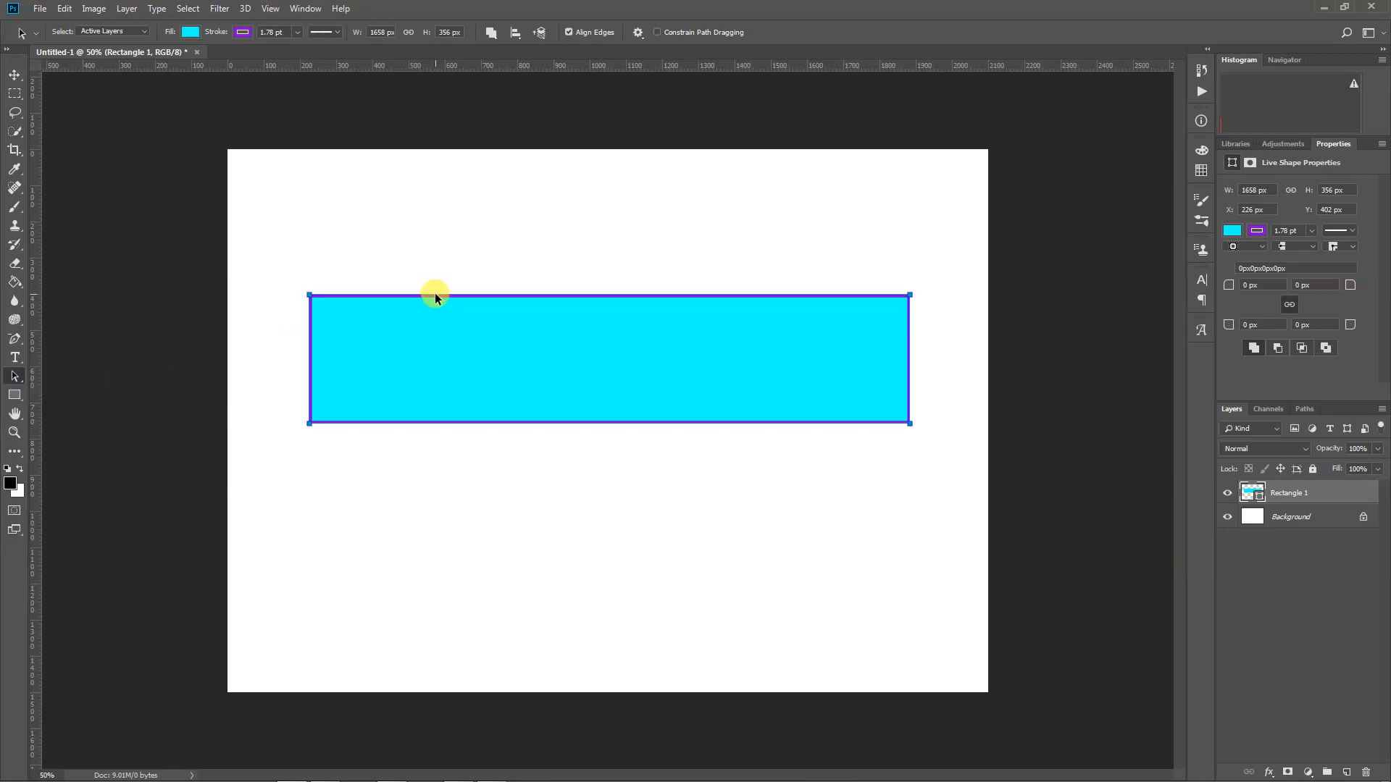
{"action": "mouse_move", "coordinate": [435, 297]}
{"action": "left_mouse_down"}
{"action": "mouse_move", "coordinate": [463, 314]}
{"action": "mouse_move", "coordinate": [434, 299]}
{"action": "left_mouse_up"}
Select individual corner points of the rectangle with the Direct Selection tool, ending with the upper-right corner.
{"action": "right_click", "coordinate": [13, 376]}
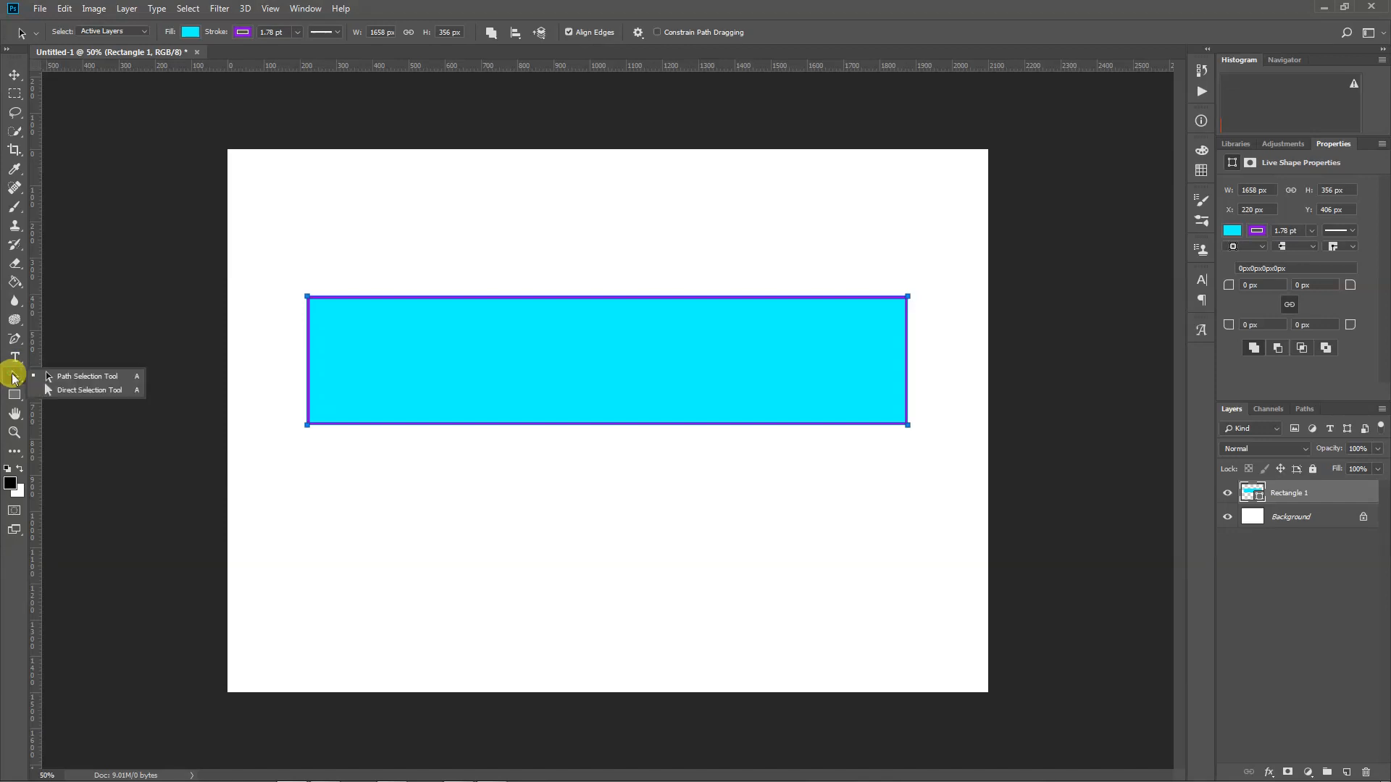
{"action": "left_click", "coordinate": [48, 389]}
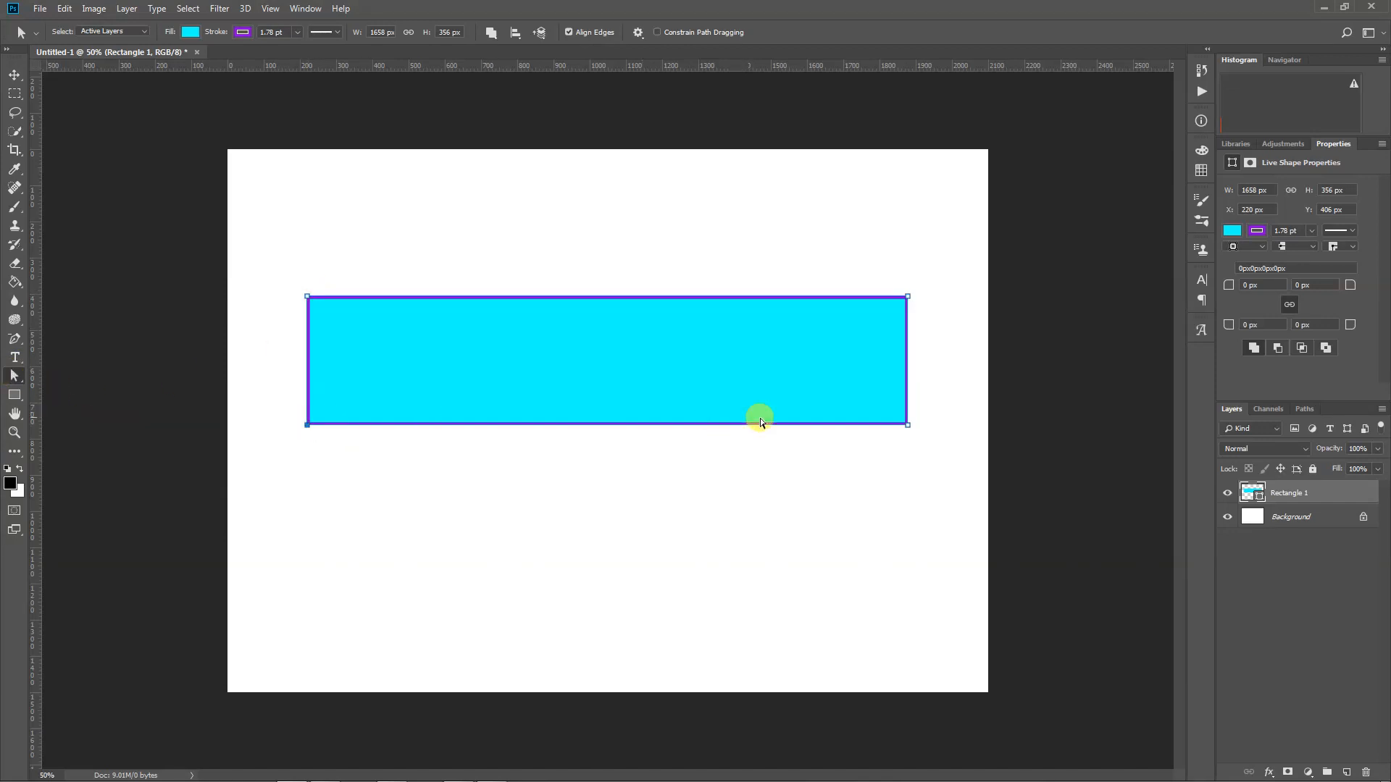
{"action": "left_click", "coordinate": [908, 297]}
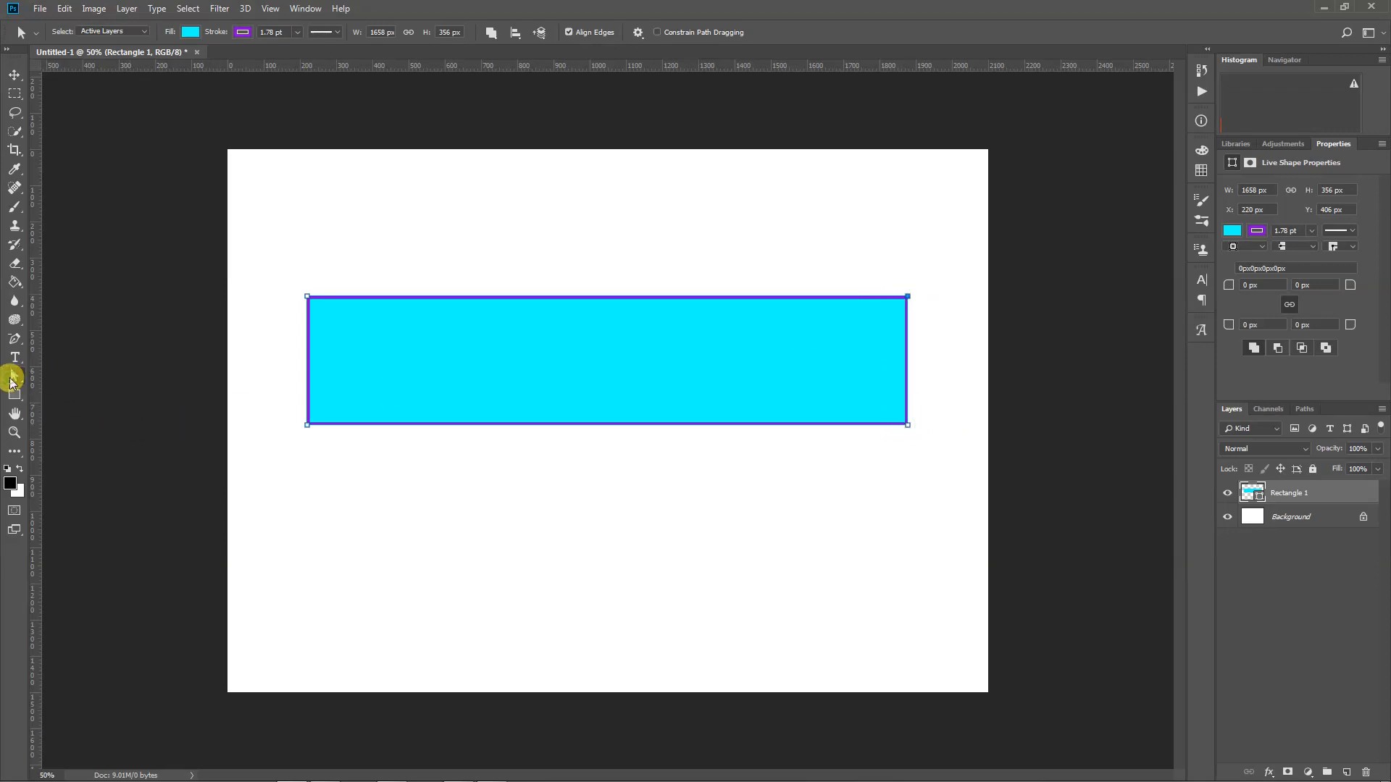
Reselect the whole rectangle with the Path Selection tool and thicken its stroke to 6.36 pt.
{"action": "left_click_drag", "start_coordinate": [12, 382], "coordinate": [40, 382]}
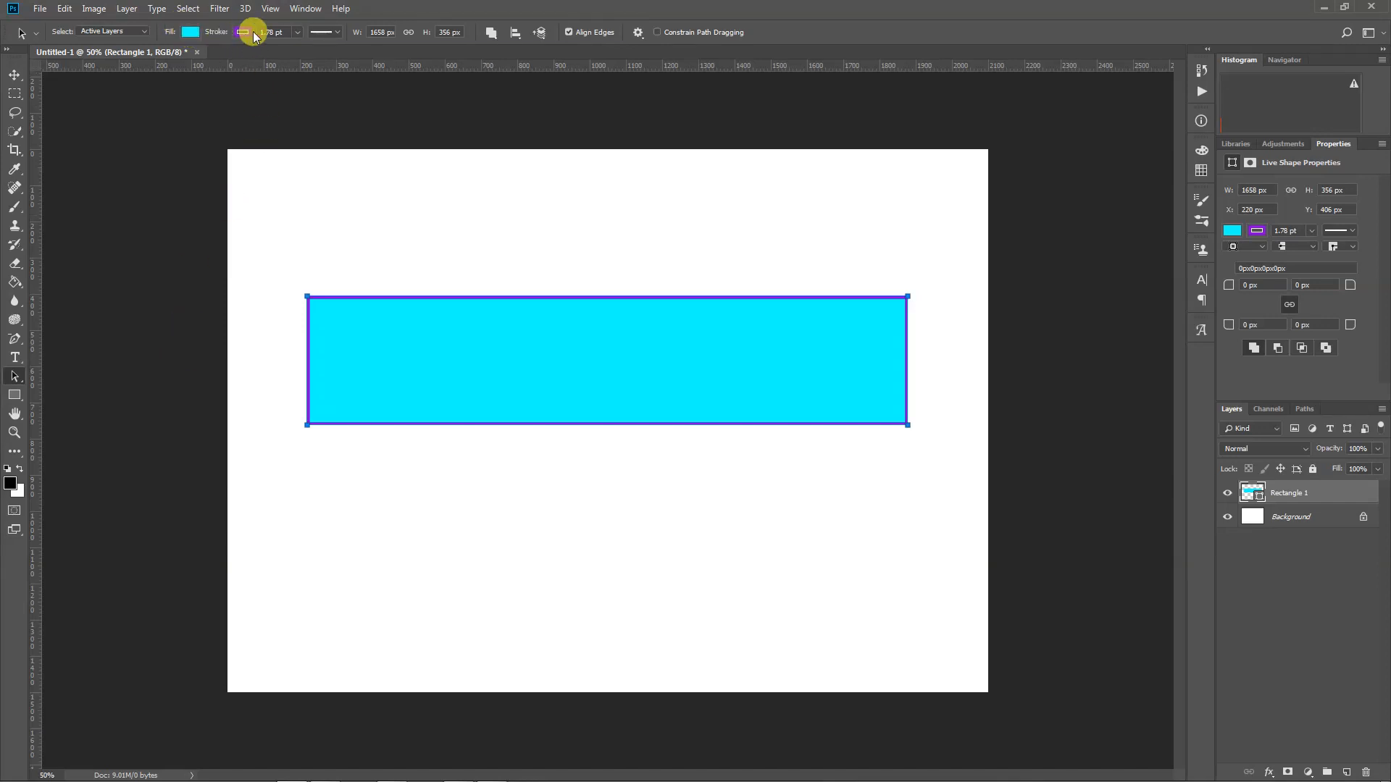
{"action": "left_click", "coordinate": [297, 31]}
{"action": "left_click_drag", "start_coordinate": [294, 44], "coordinate": [304, 49]}
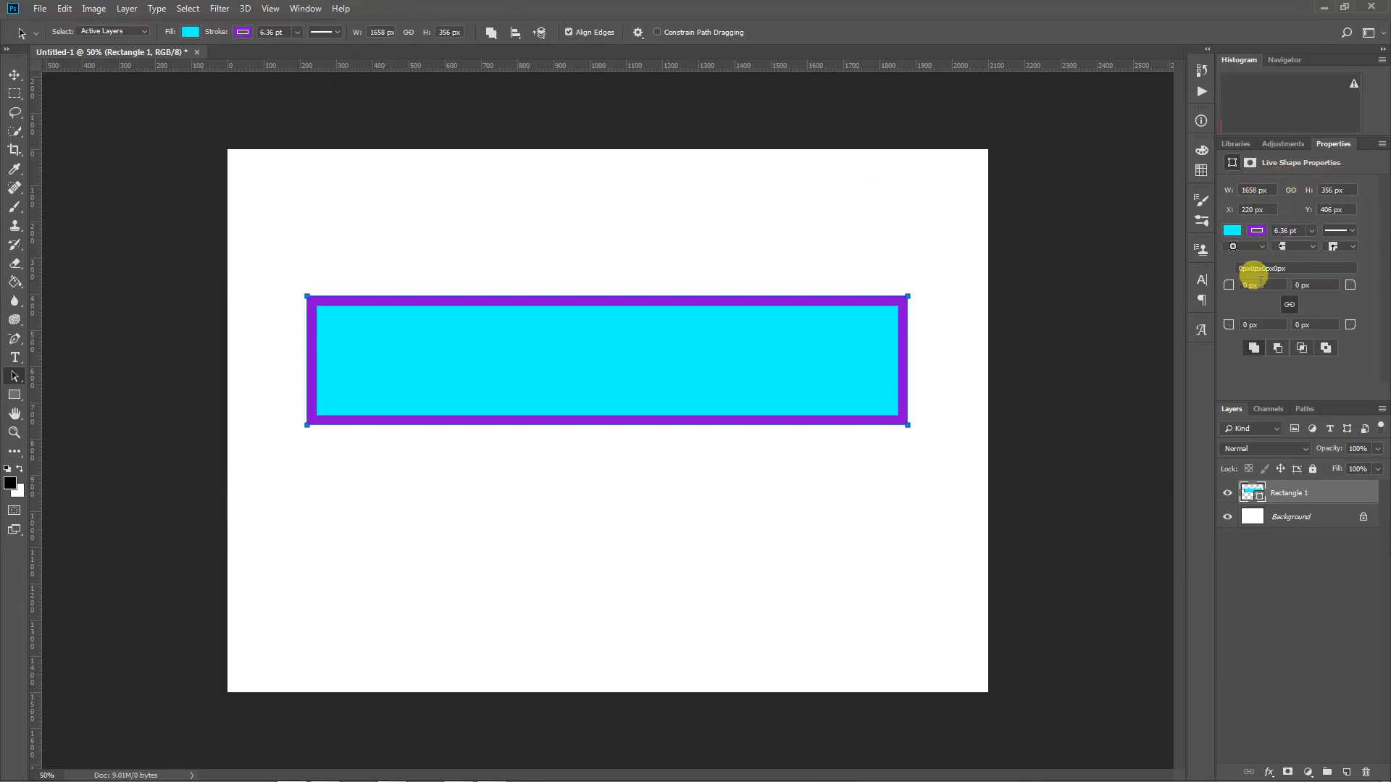
Set the rectangle's linked corner radii to 3 px.
{"action": "left_click", "coordinate": [1260, 284]}
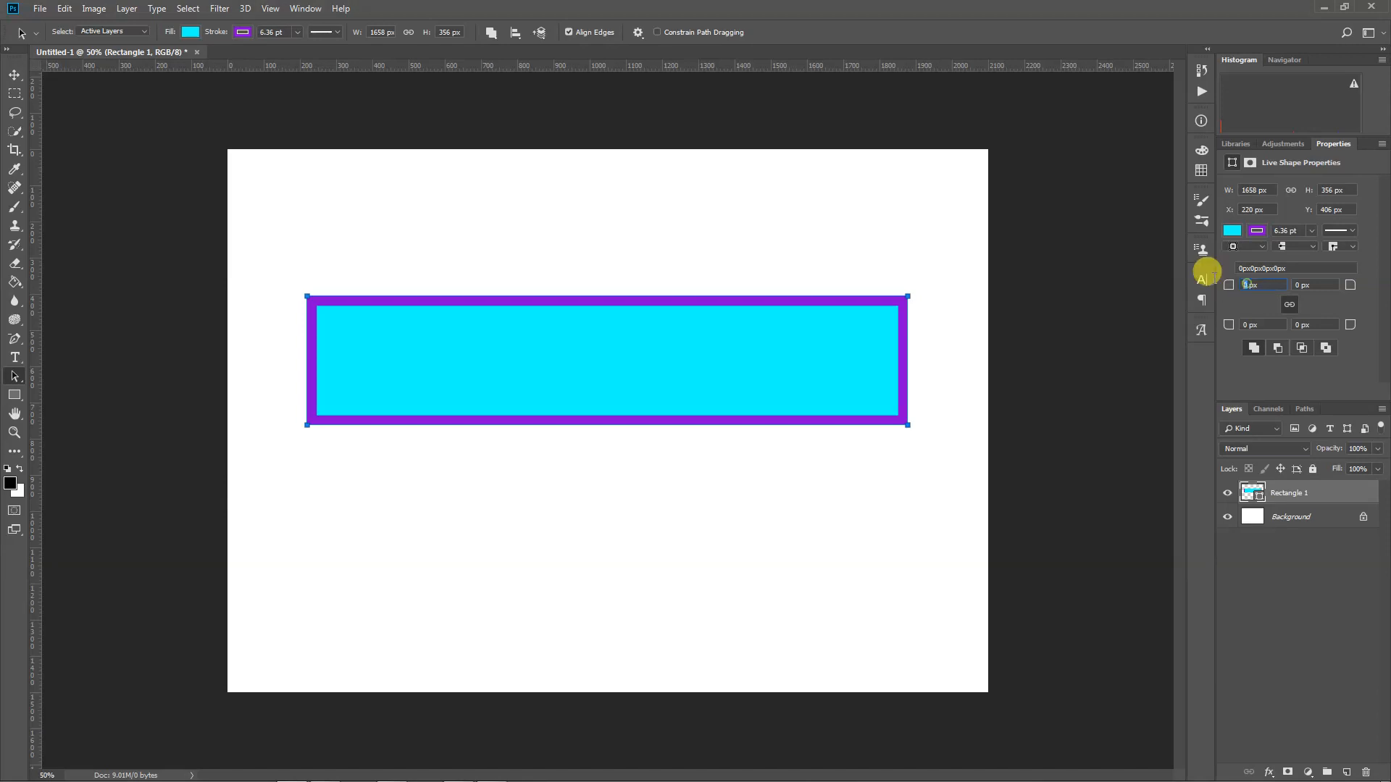
{"action": "type", "text": "3"}
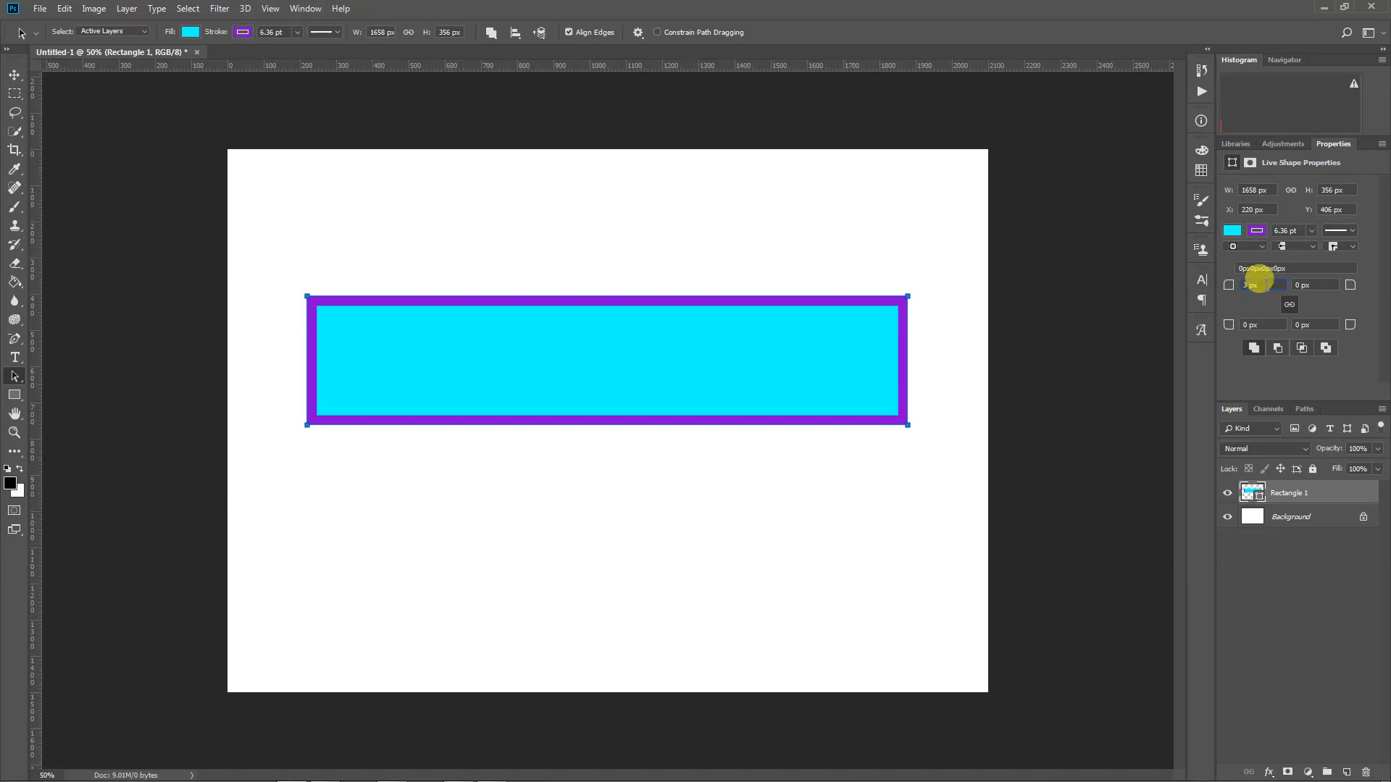
{"action": "left_click", "coordinate": [1328, 283]}
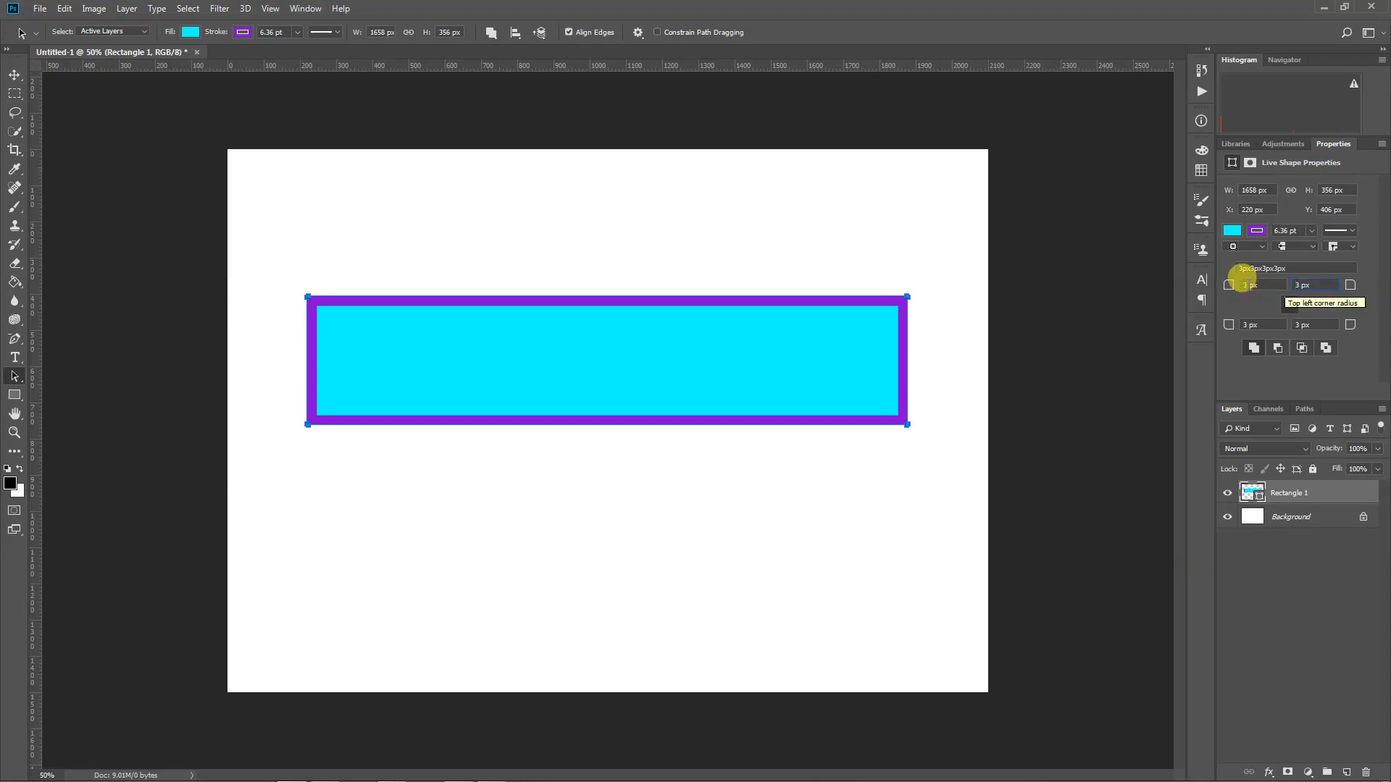
Increase the radius of all four rectangle corners to 10 px.
{"action": "left_click_drag", "start_coordinate": [1248, 285], "coordinate": [1219, 286]}
{"action": "type", "text": "10"}
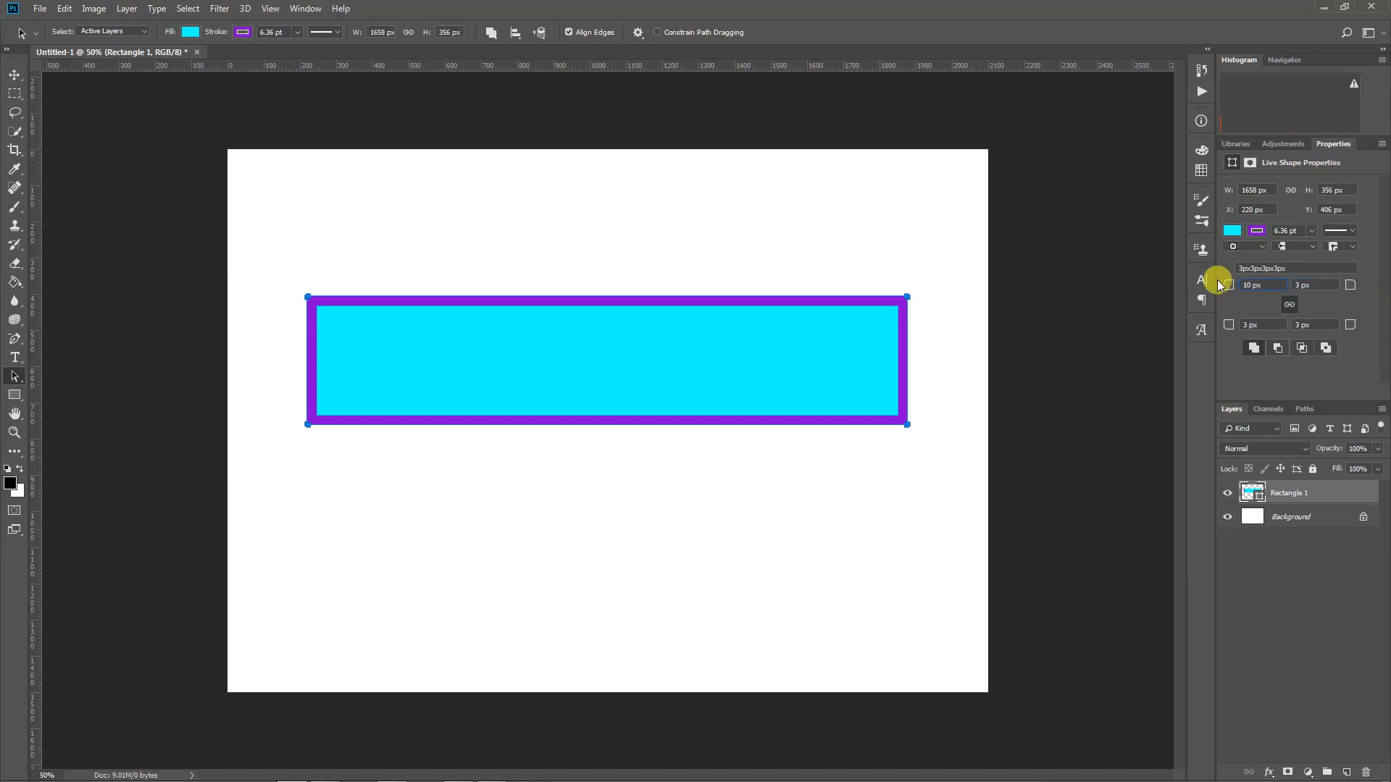
{"action": "key", "text": "Tab"}
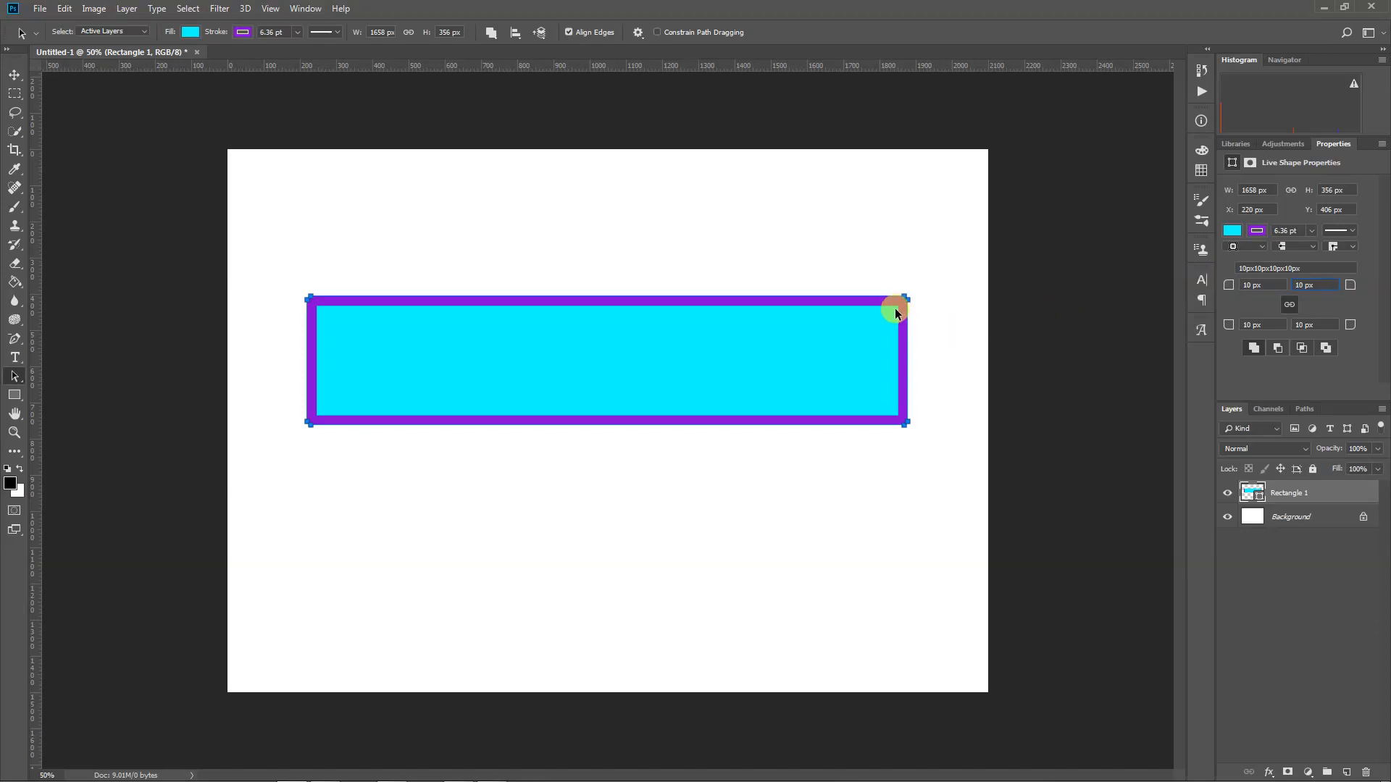
Change the rectangle's stroke corner type to round and deselect the path.
{"action": "left_click", "coordinate": [1341, 245]}
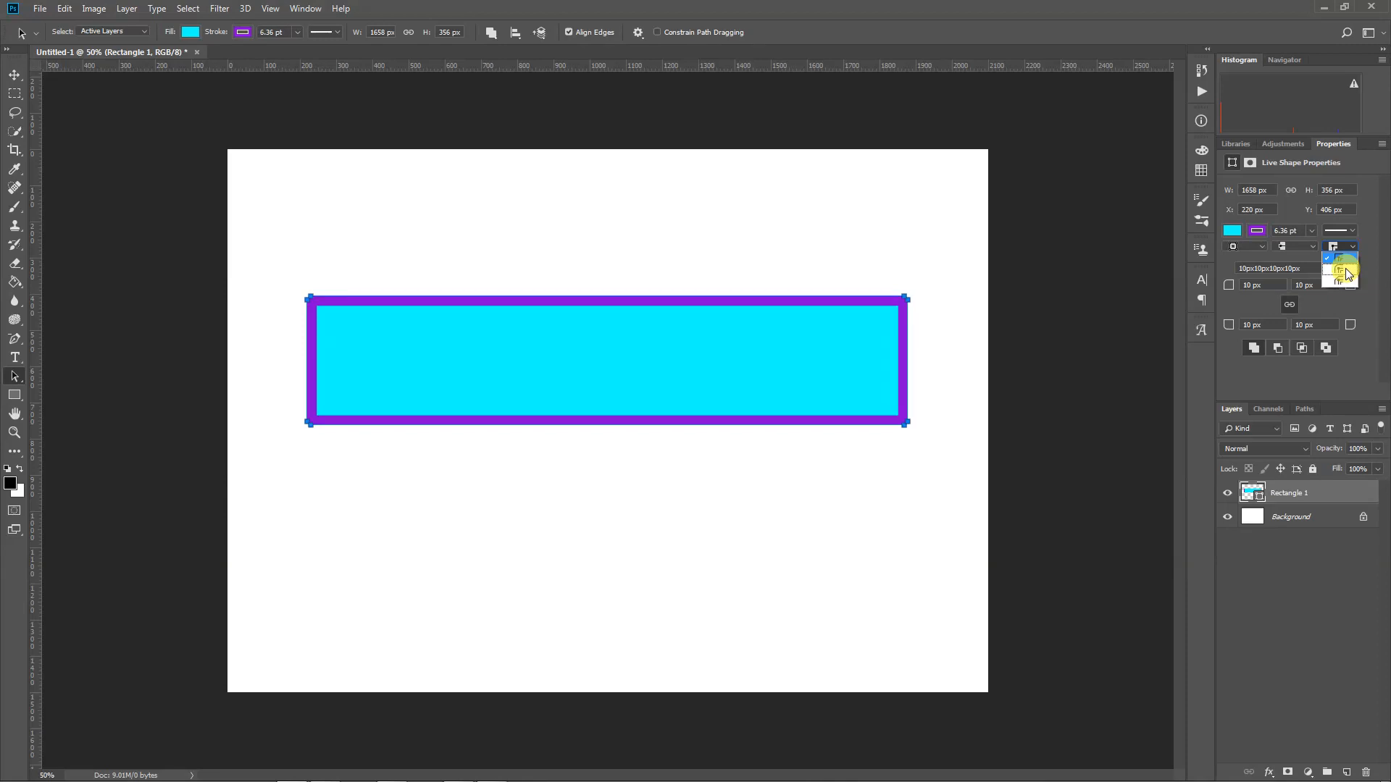
{"action": "left_click", "coordinate": [1345, 270]}
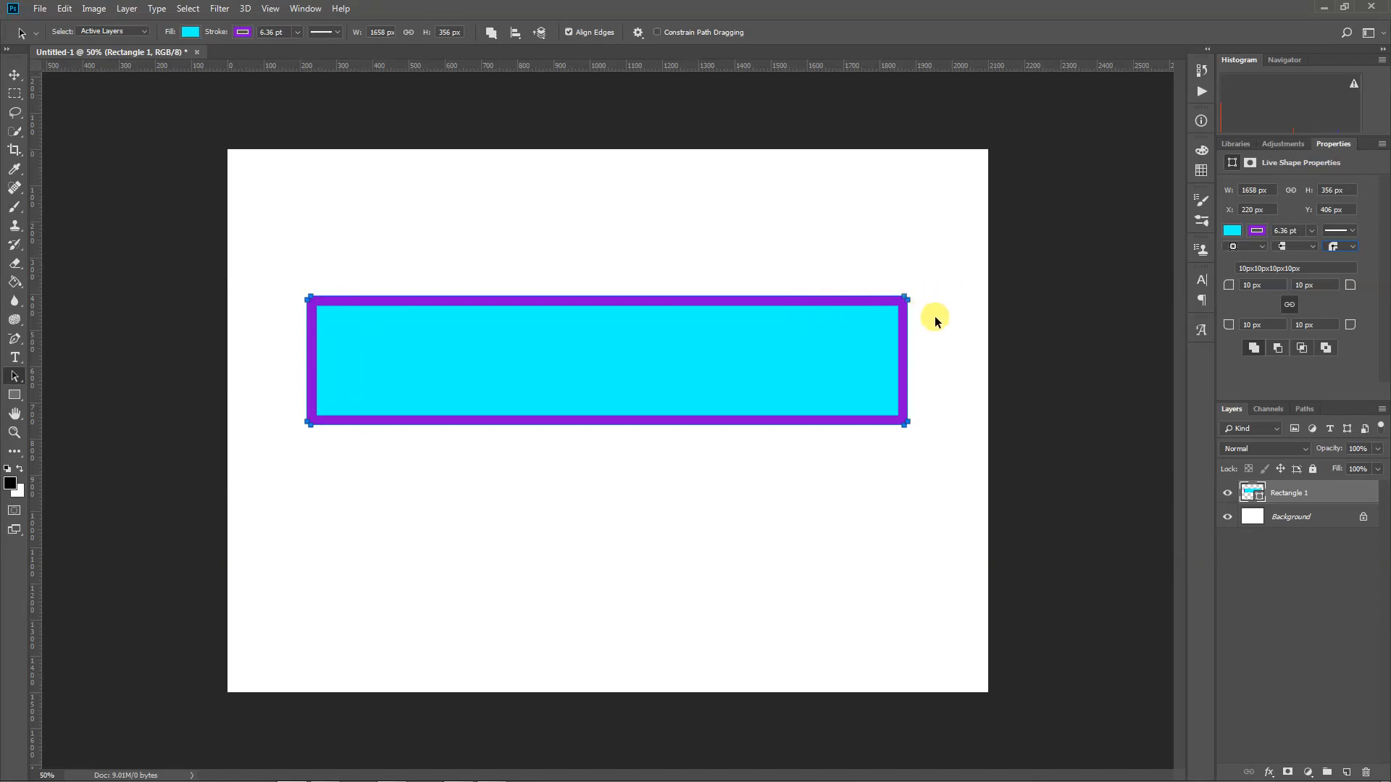
{"action": "left_click", "coordinate": [511, 469]}
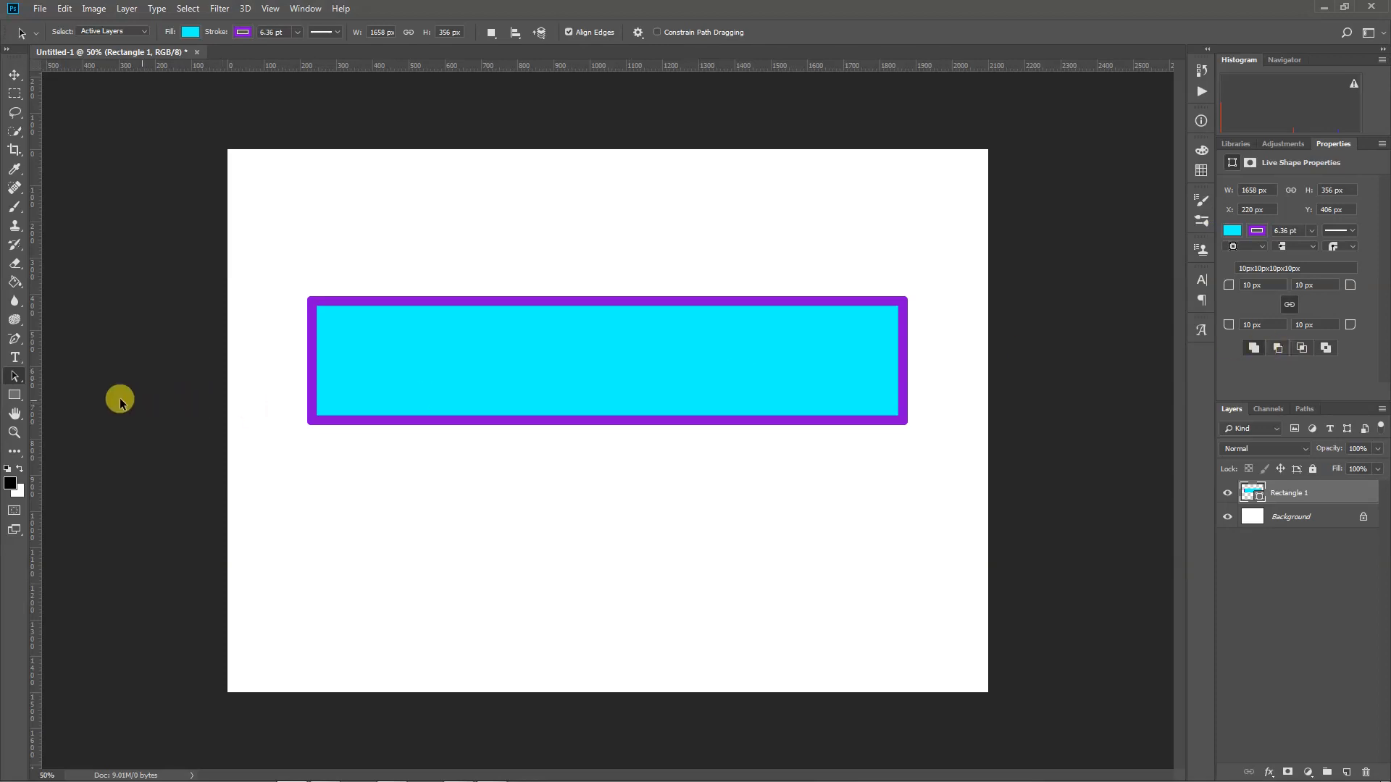
Select the rectangle's path with the Direct Selection tool and set all corner radii to 0 px.
{"action": "left_click_drag", "start_coordinate": [10, 382], "coordinate": [43, 385]}
{"action": "left_click", "coordinate": [340, 300]}
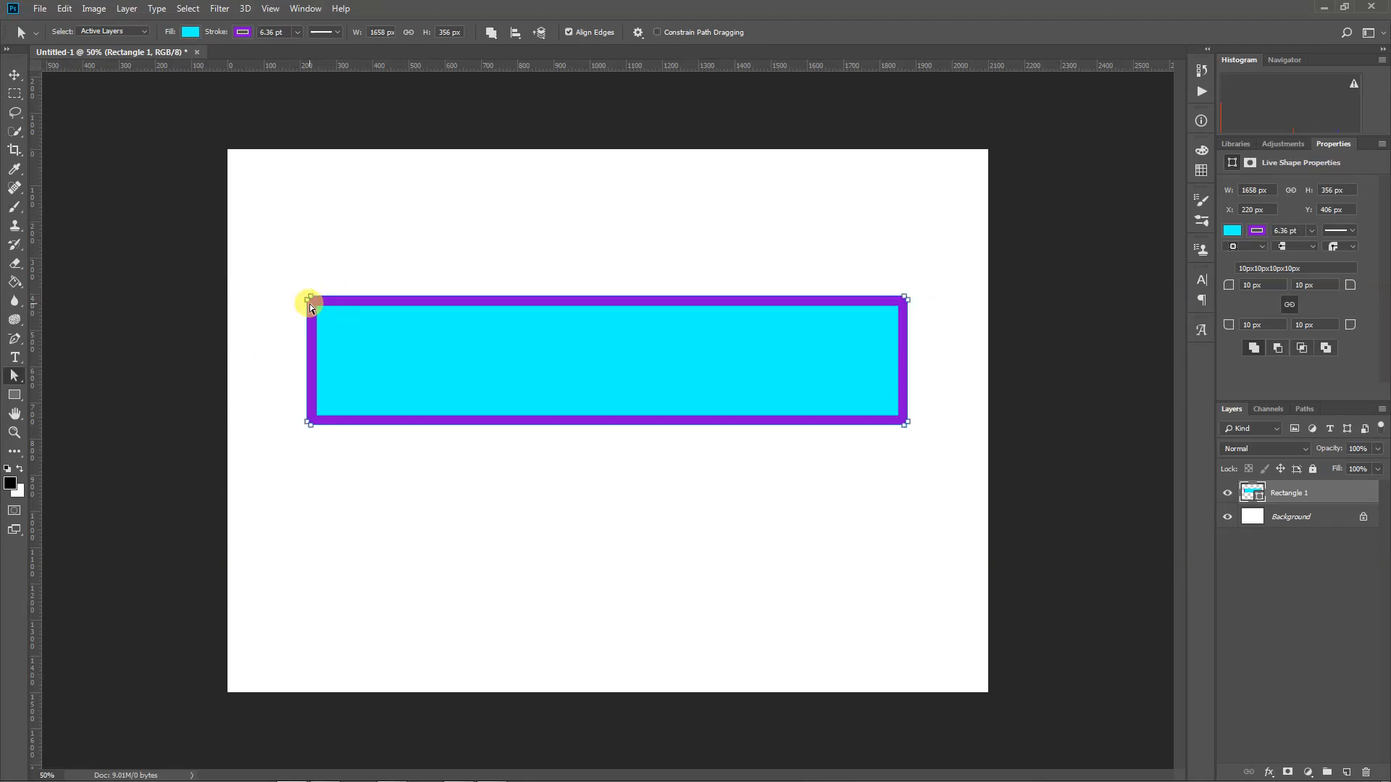
{"action": "left_click_drag", "start_coordinate": [1253, 284], "coordinate": [1148, 274]}
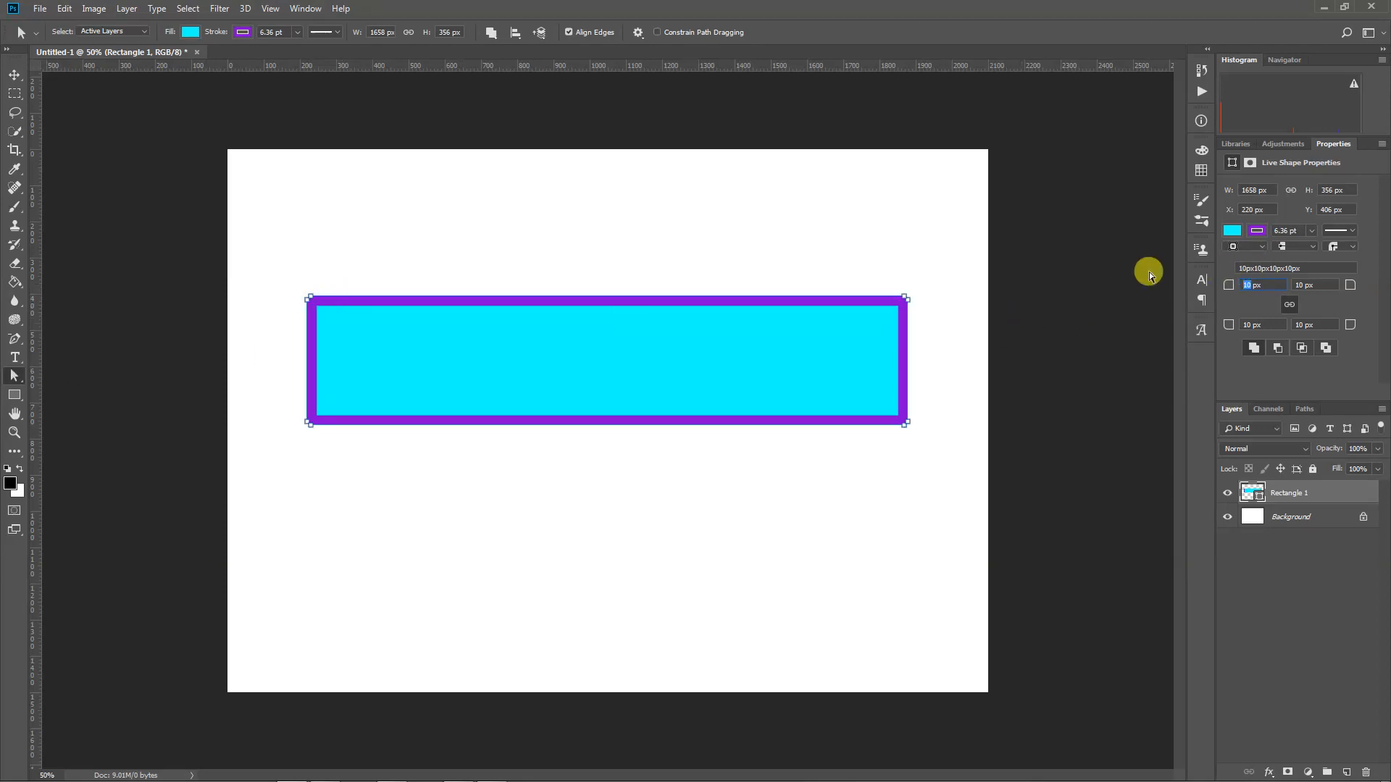
{"action": "type", "text": "0"}
{"action": "key", "text": "Tab"}
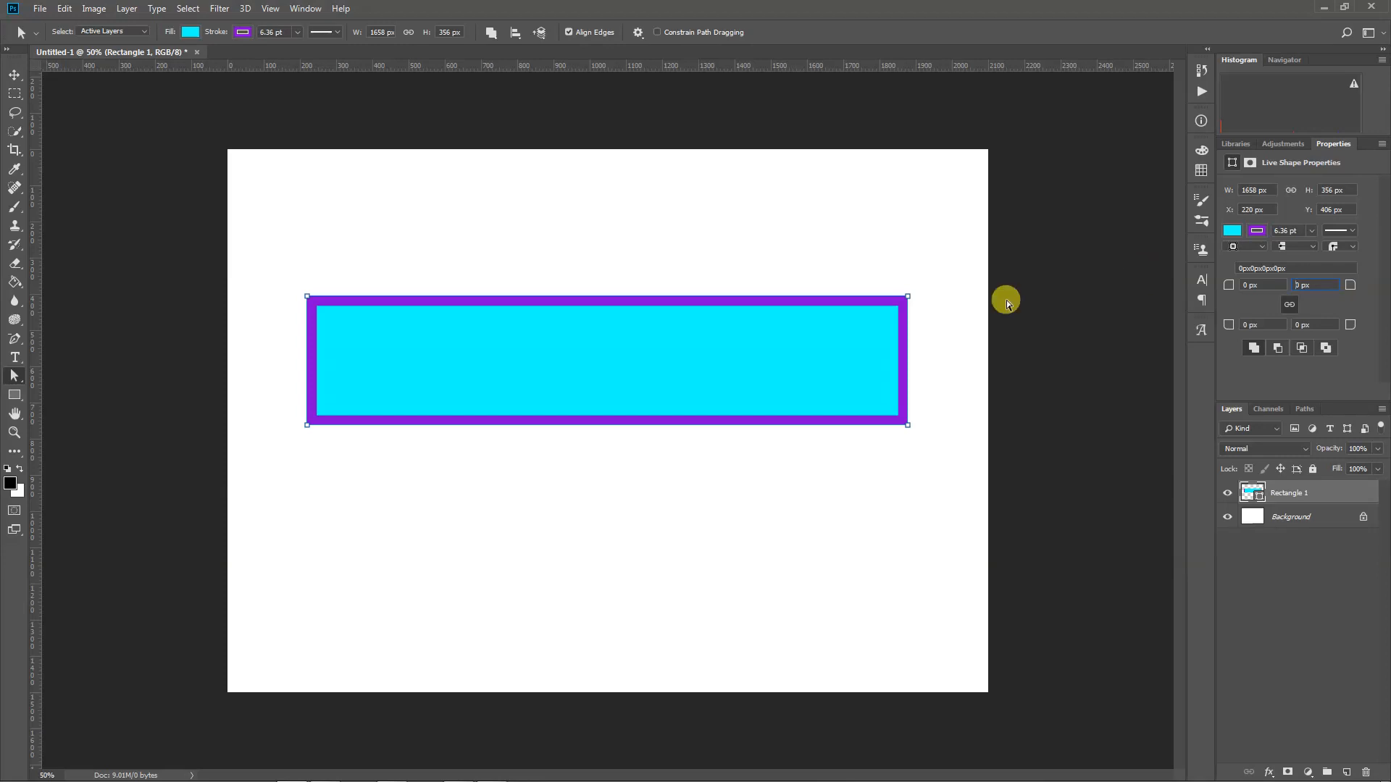
{"action": "left_click", "coordinate": [307, 298]}
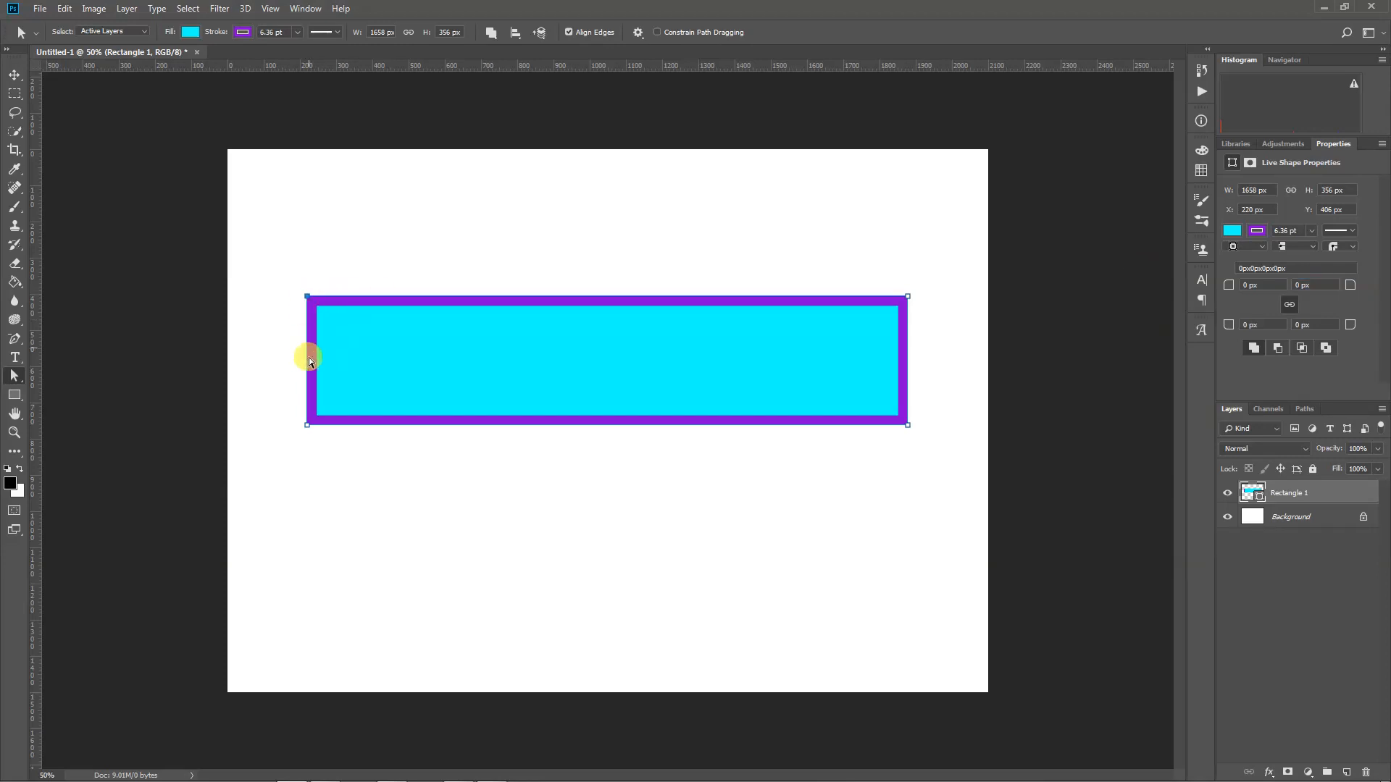
{"action": "left_click_drag", "start_coordinate": [307, 428], "coordinate": [277, 425]}
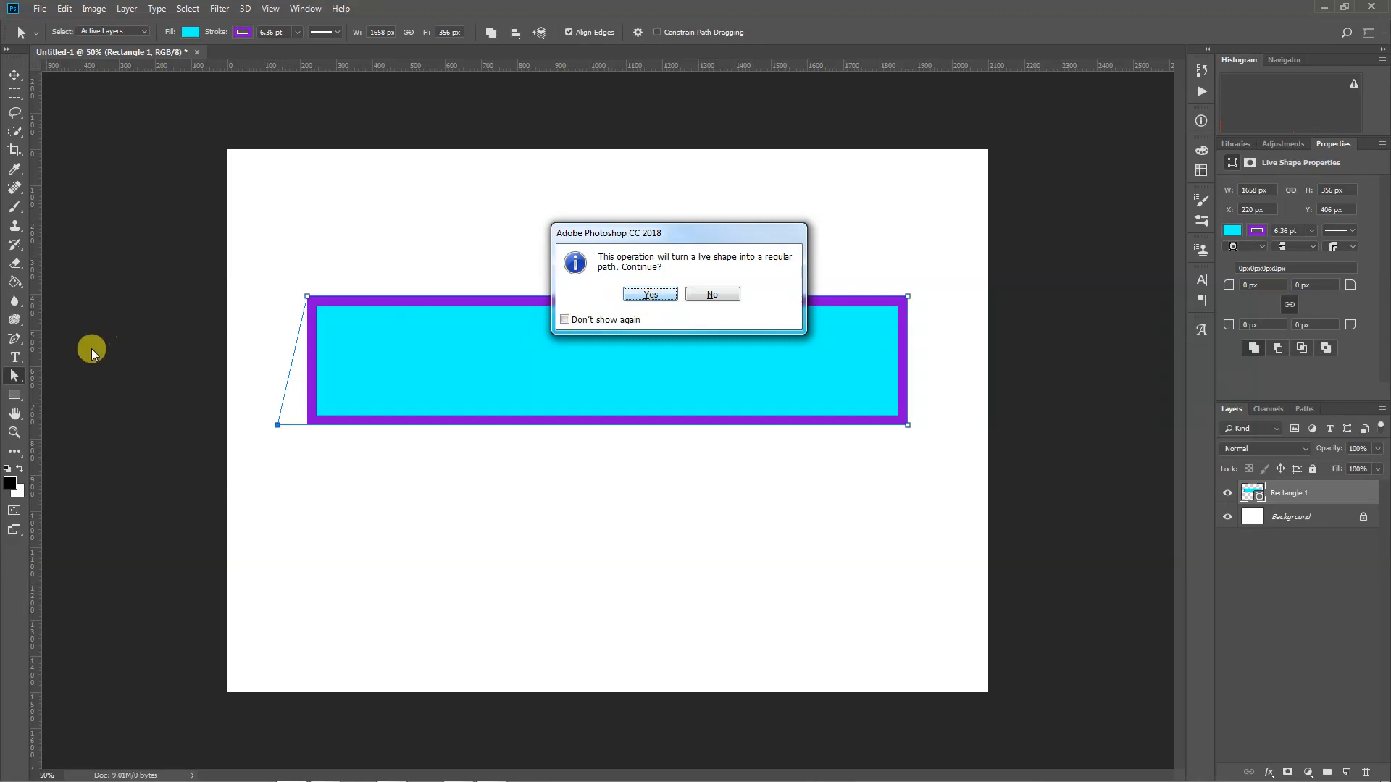
{"action": "left_click", "coordinate": [710, 292]}
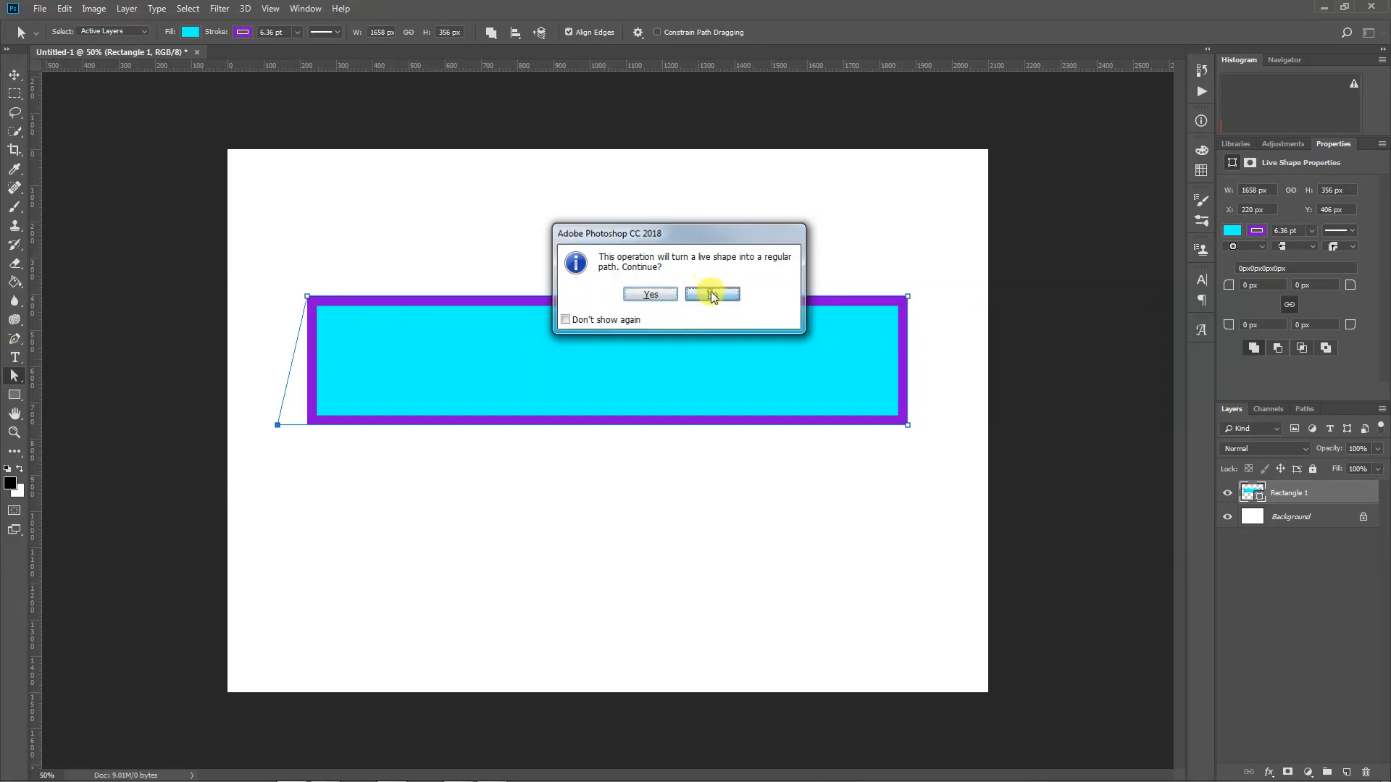
Add a text layer reading "type" below the rectangle and move it slightly to the right.
{"action": "left_click", "coordinate": [15, 357]}
{"action": "left_click", "coordinate": [360, 525]}
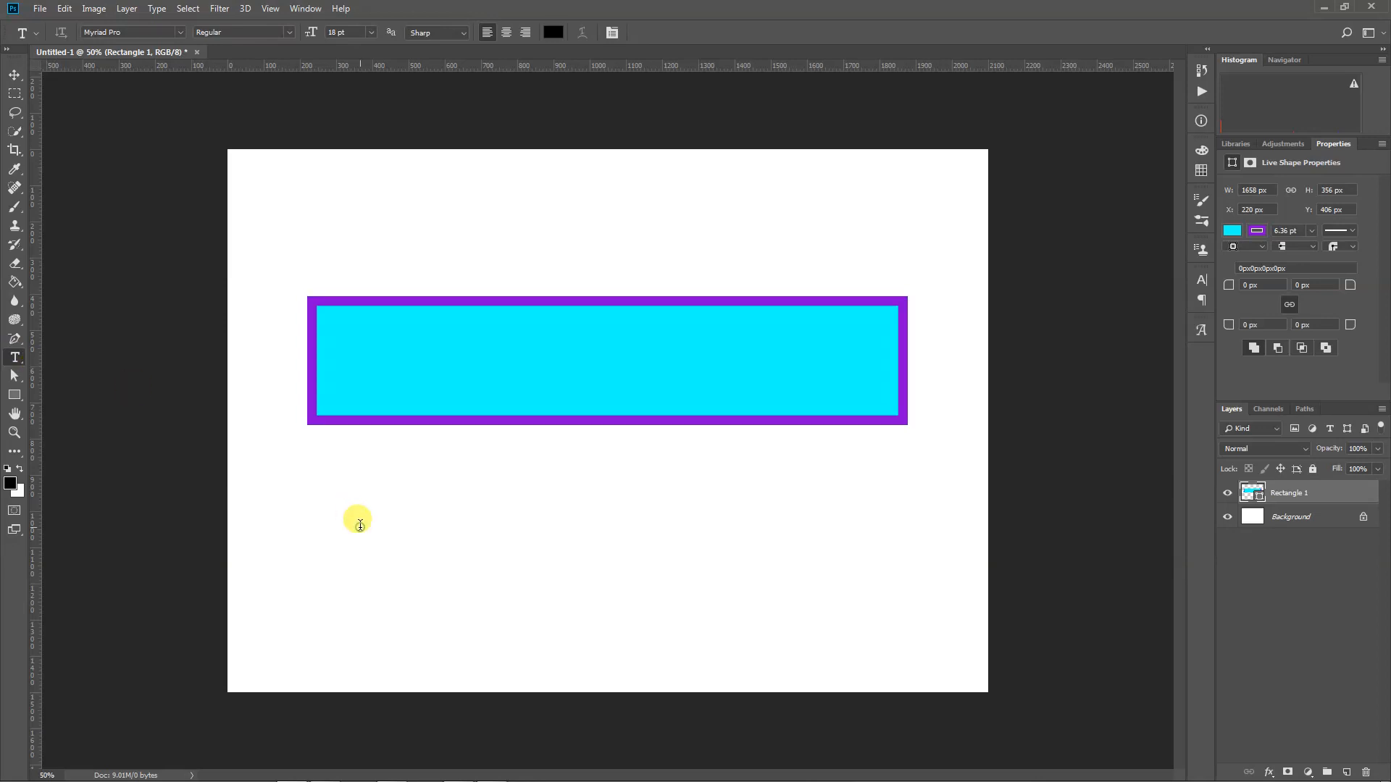
{"action": "type", "text": "type"}
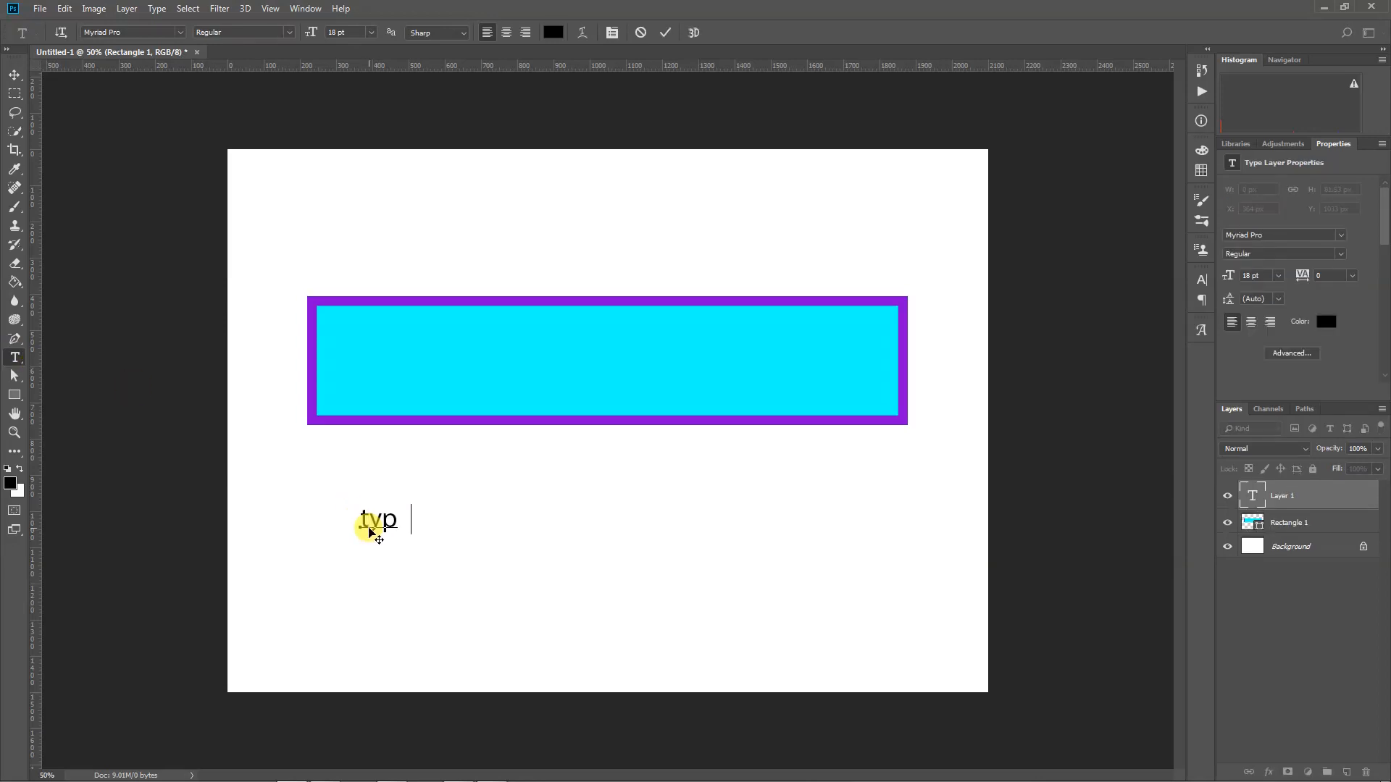
{"action": "left_click", "coordinate": [14, 76]}
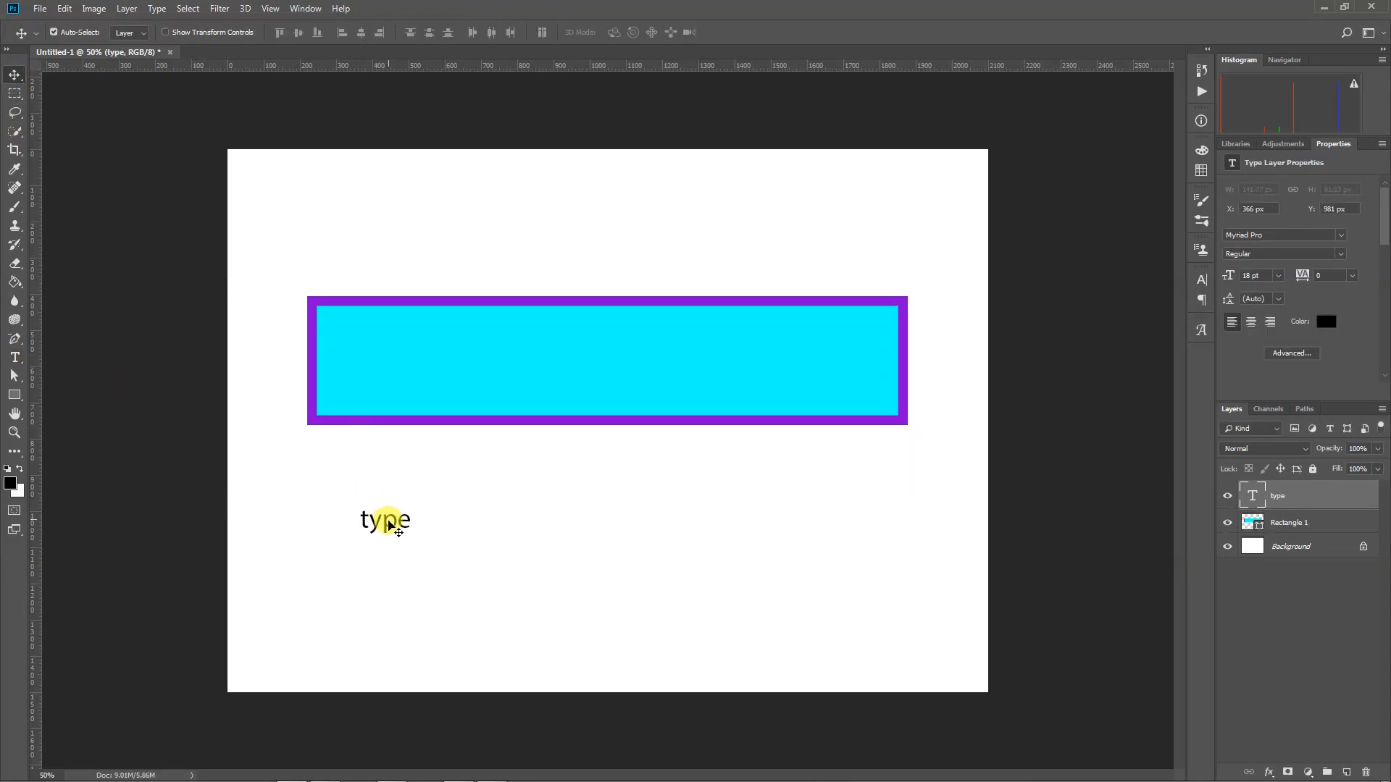
{"action": "left_click_drag", "start_coordinate": [388, 519], "coordinate": [461, 522]}
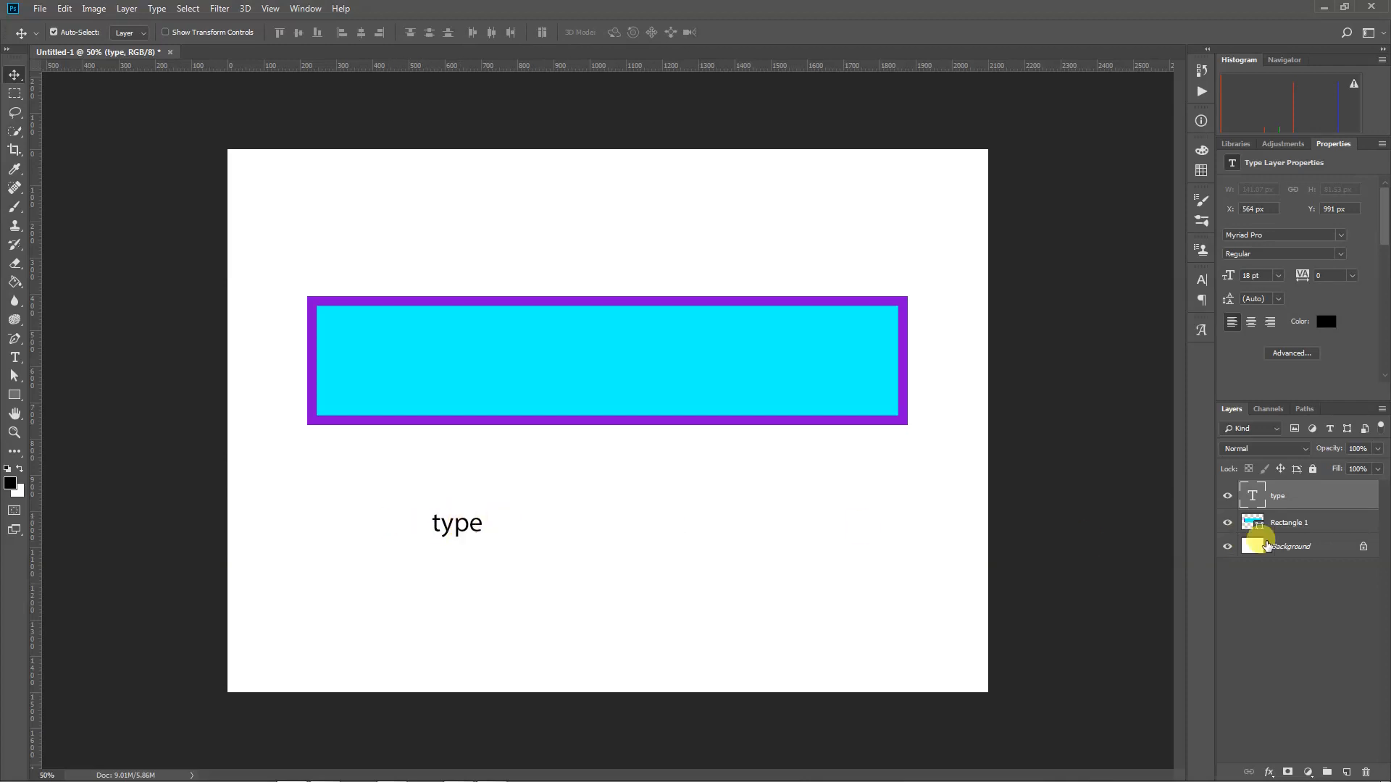
Replace the text layer's wording with "different" and commit the edit.
{"action": "double_click", "coordinate": [1249, 500]}
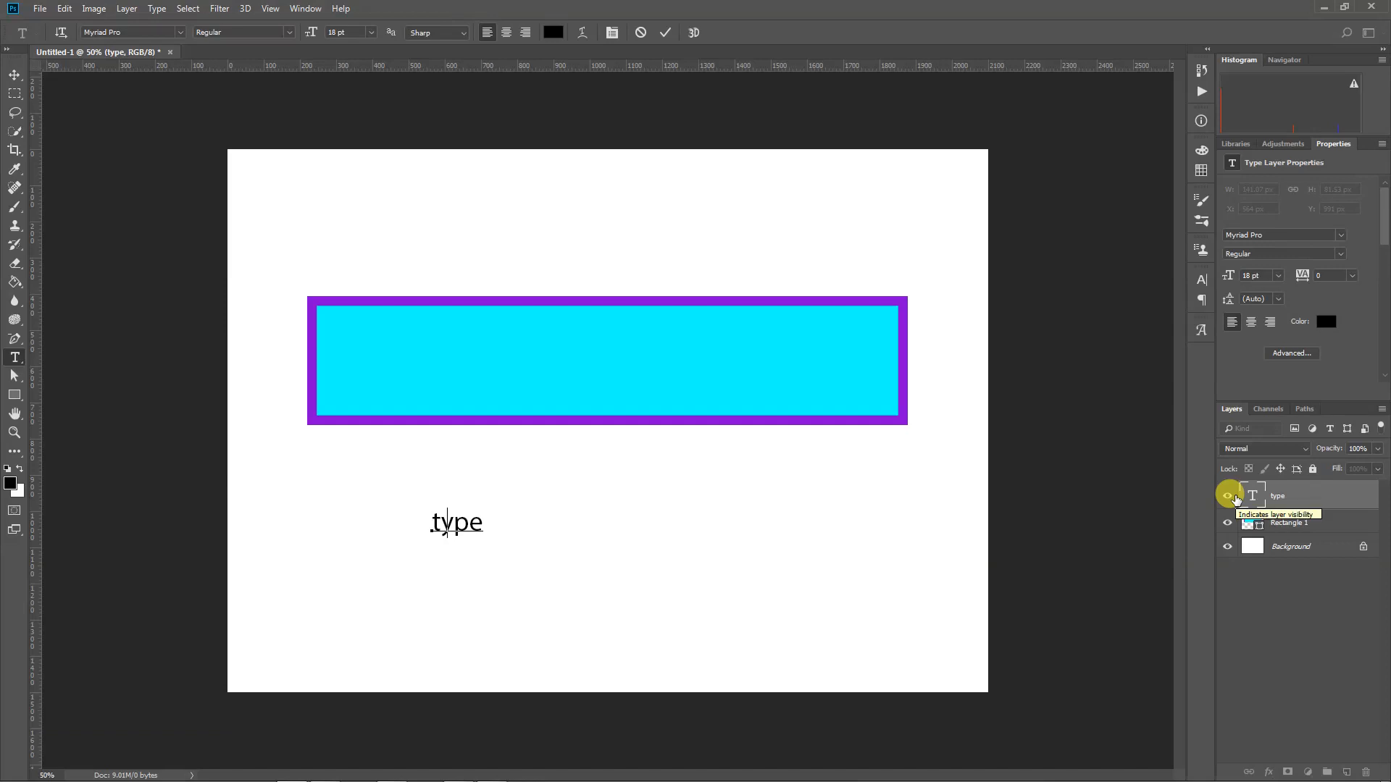
{"action": "type", "text": "different"}
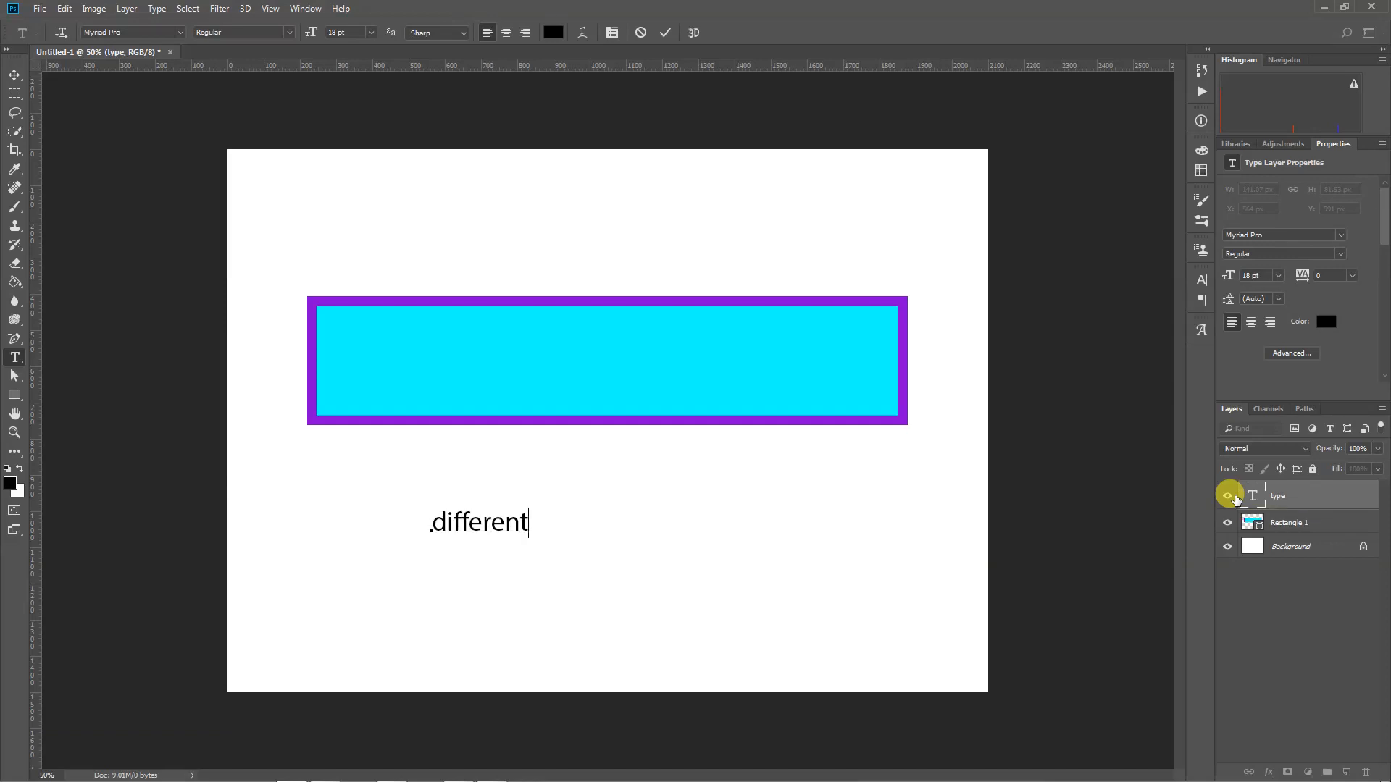
{"action": "left_click", "coordinate": [1341, 234]}
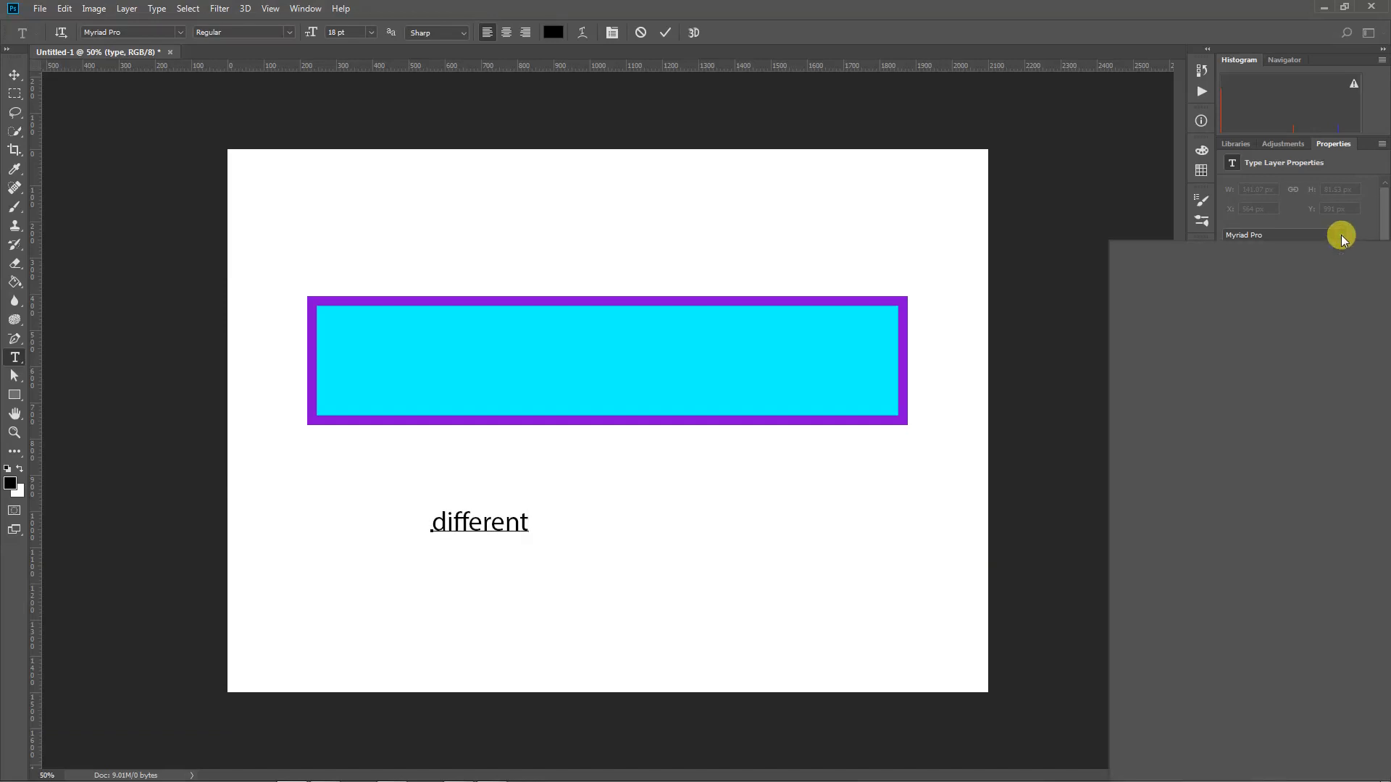
{"action": "left_click", "coordinate": [1341, 235]}
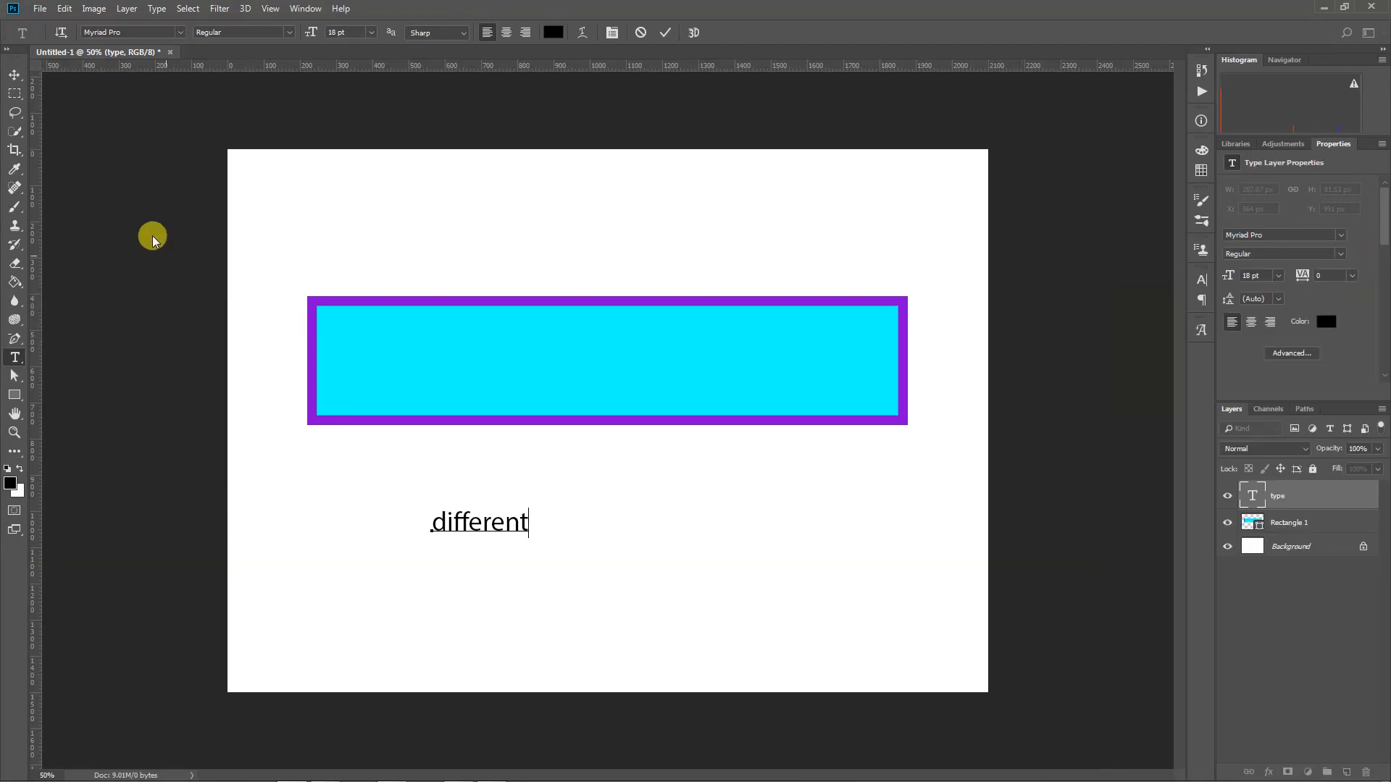
{"action": "key", "text": "ctrl+Return"}
{"action": "key", "text": "v"}
Move the rectangle's two lower corner points outward with the Direct Selection tool to form a trapezoid, allowing conversion to a regular path.
{"action": "left_click", "coordinate": [370, 300]}
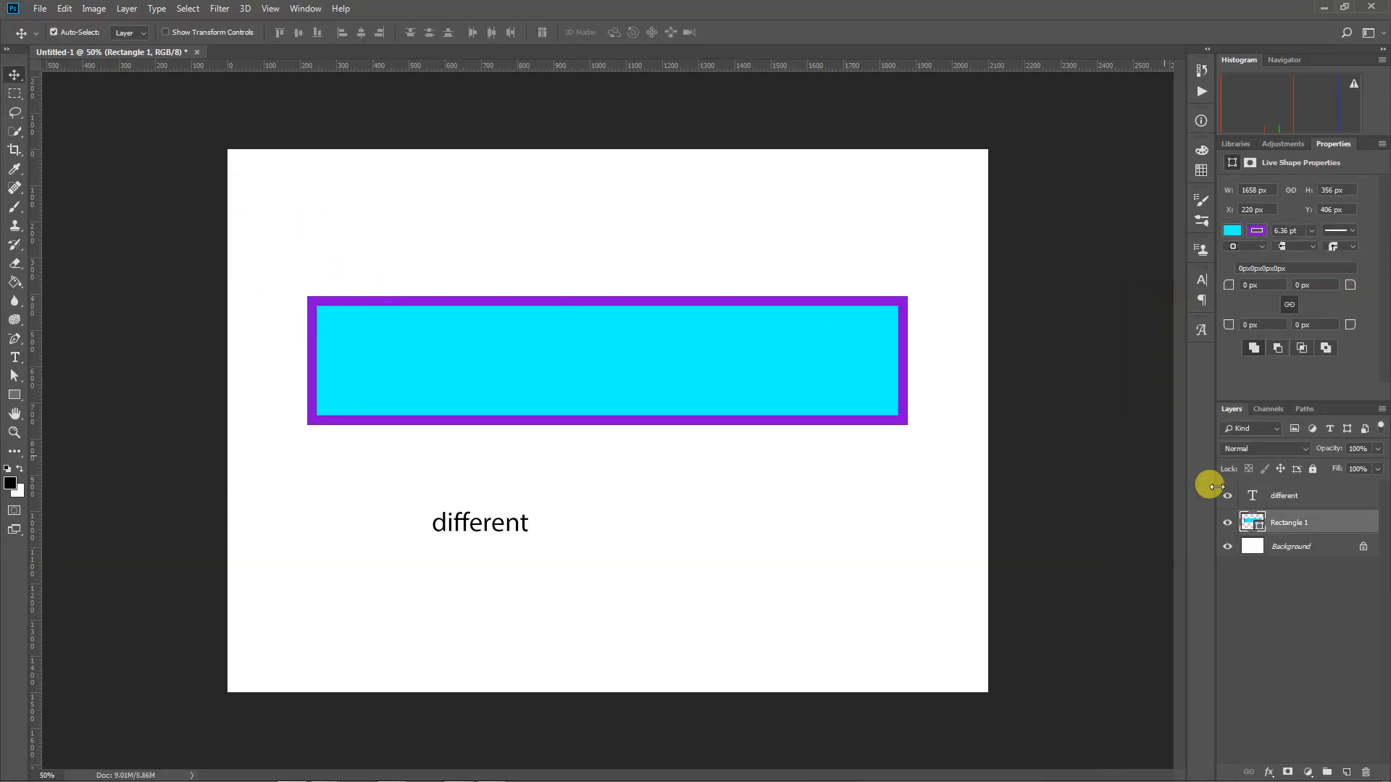
{"action": "left_click", "coordinate": [13, 375]}
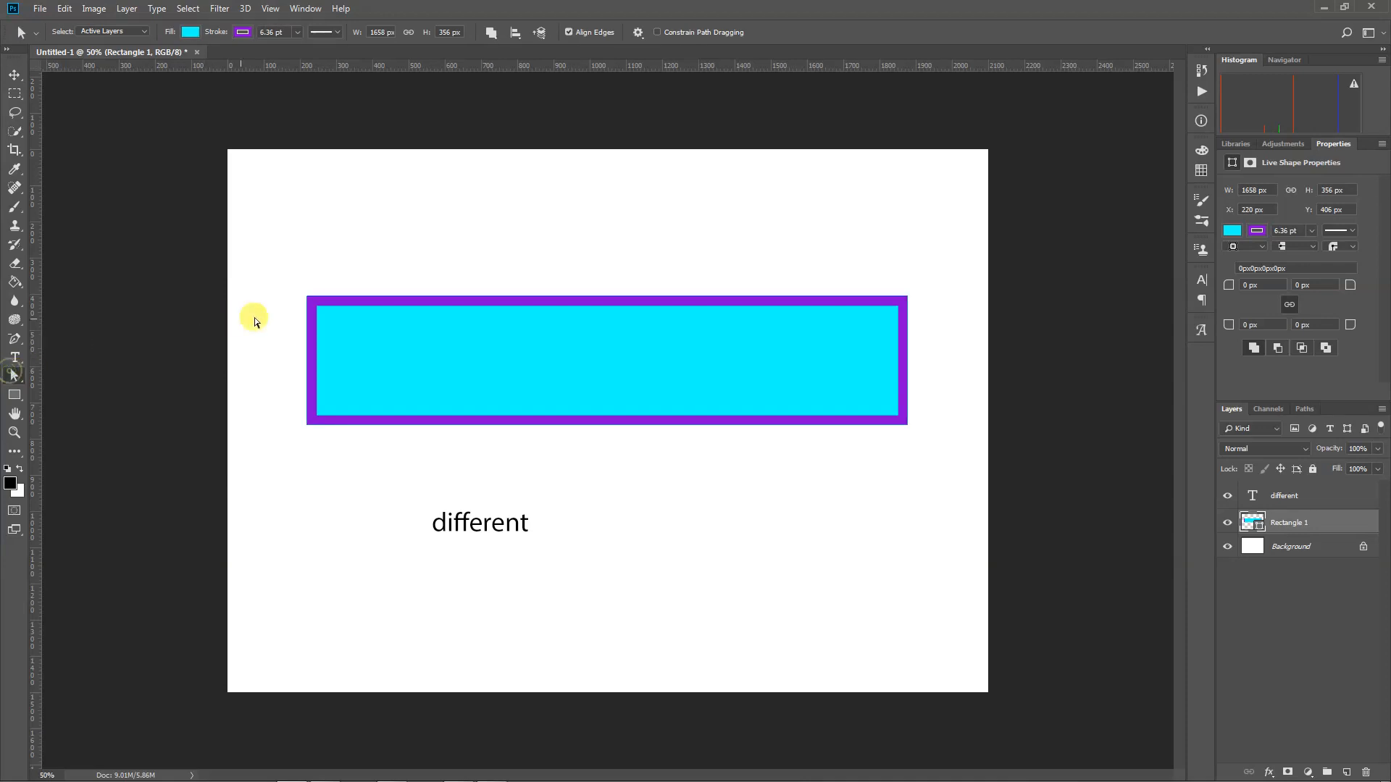
{"action": "left_click", "coordinate": [307, 298]}
{"action": "left_click_drag", "start_coordinate": [307, 426], "coordinate": [286, 425]}
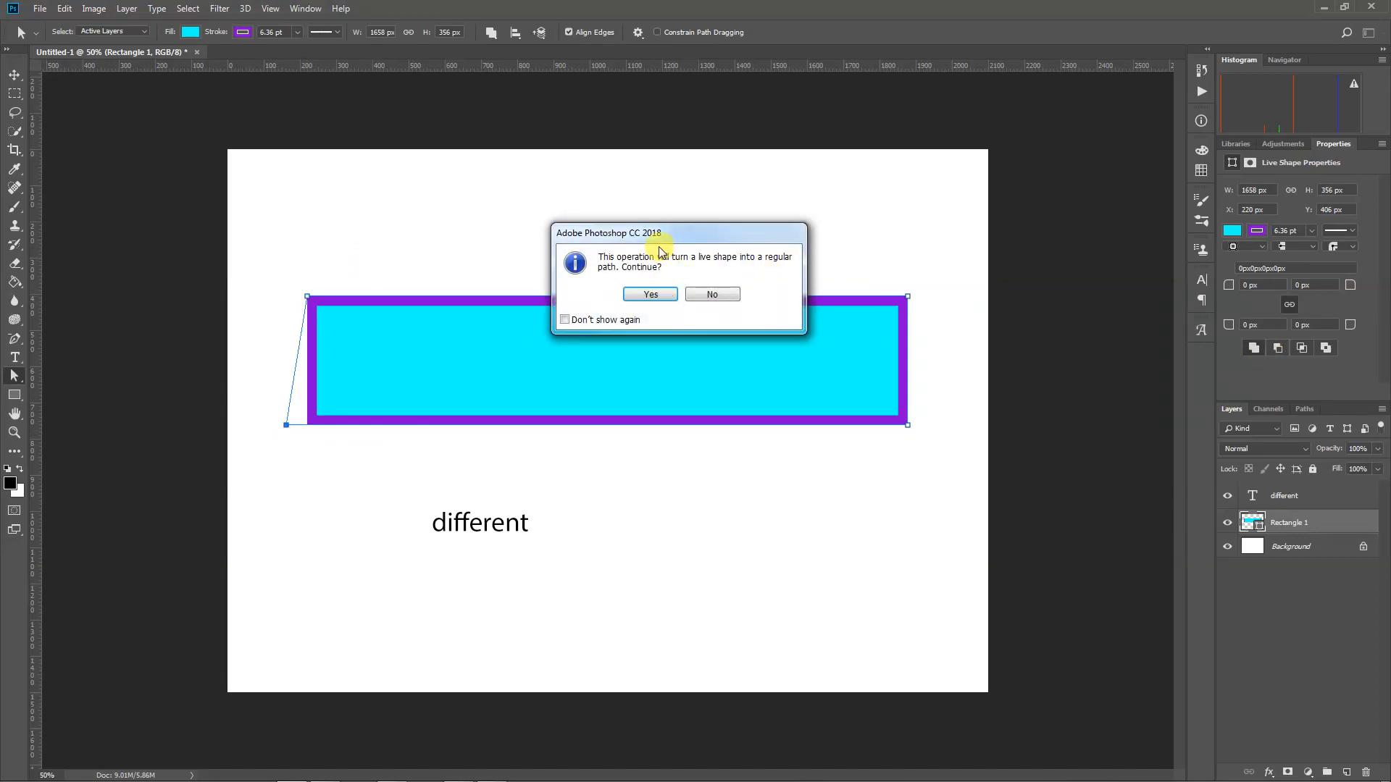
{"action": "left_click", "coordinate": [644, 298]}
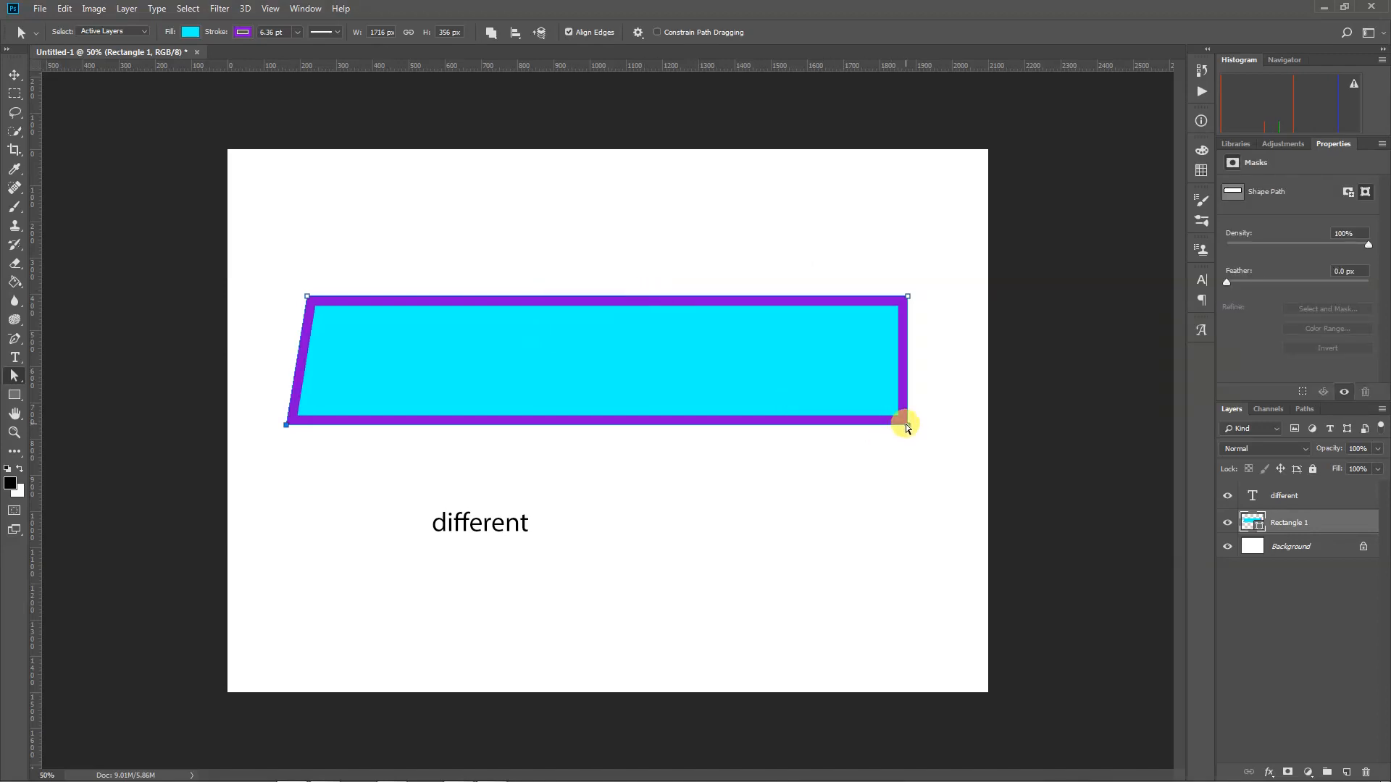
{"action": "left_click_drag", "start_coordinate": [906, 425], "coordinate": [933, 425]}
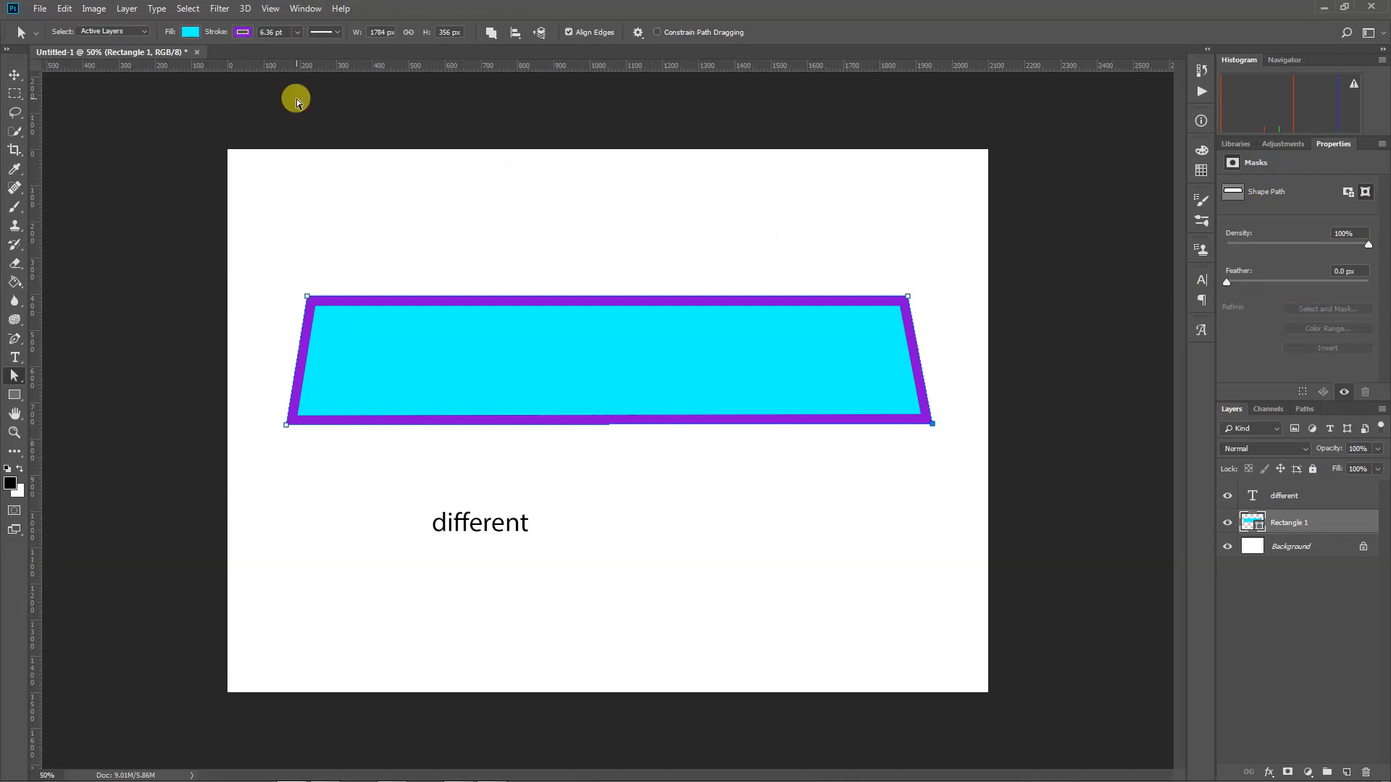
Change the trapezoid's stroke color to green, try a dashed stroke style and return it to solid.
{"action": "left_click", "coordinate": [242, 33]}
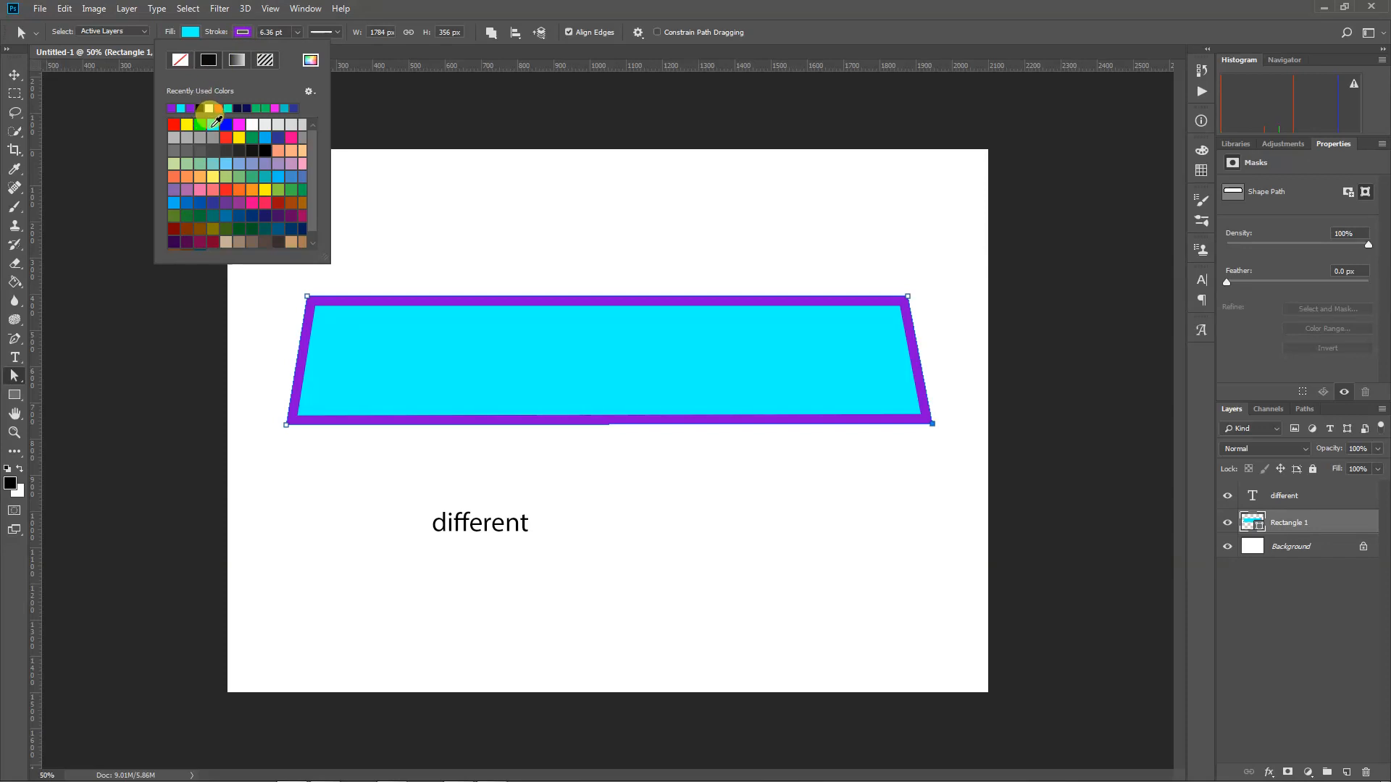
{"action": "left_click", "coordinate": [200, 125]}
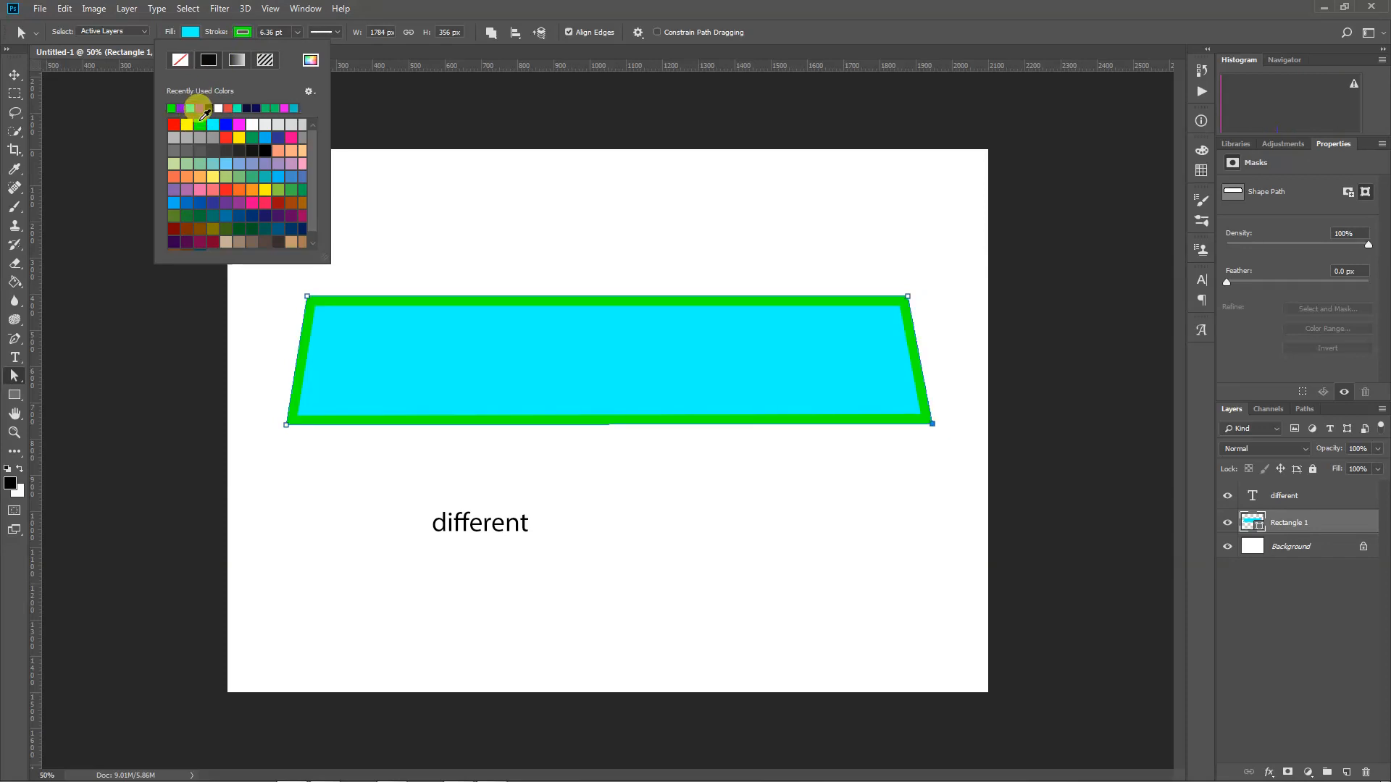
{"action": "left_click", "coordinate": [340, 32]}
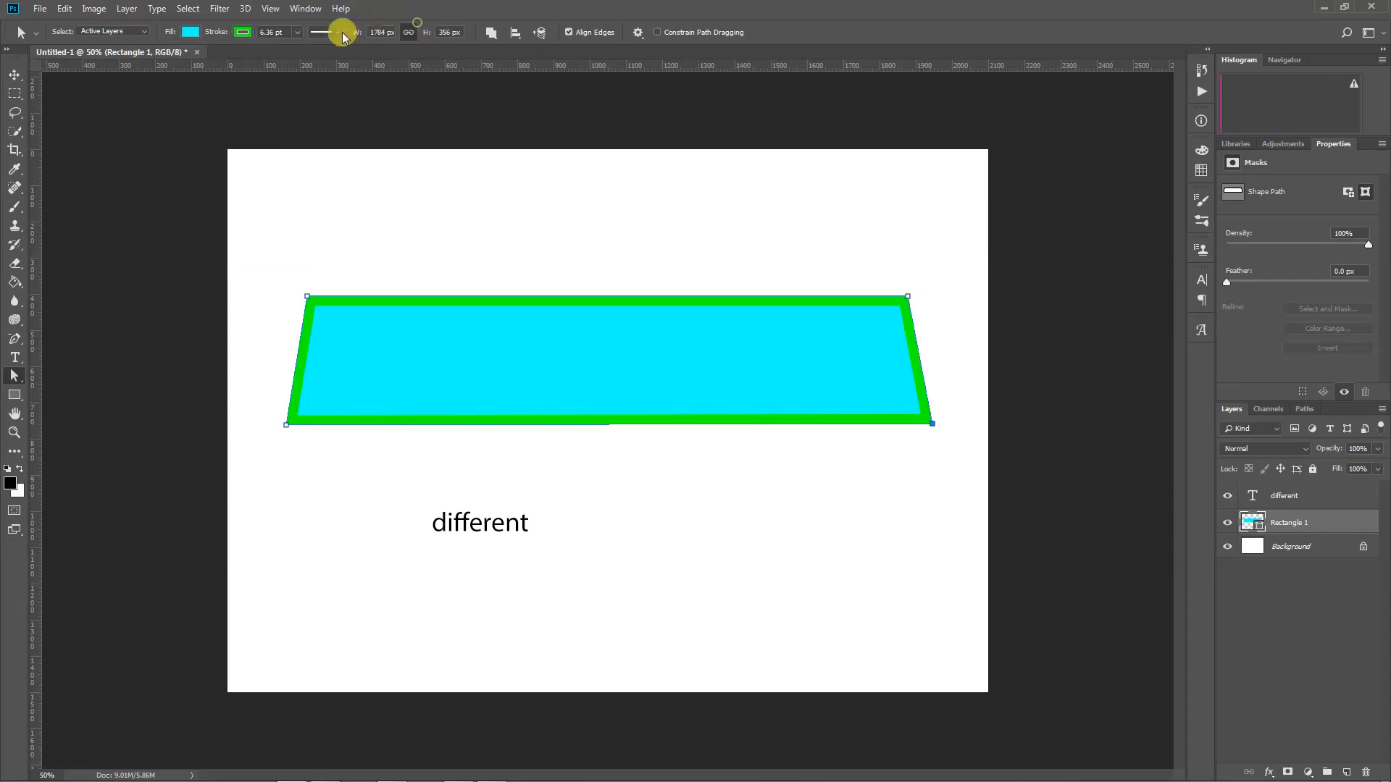
{"action": "left_click", "coordinate": [338, 32]}
{"action": "left_click", "coordinate": [323, 101]}
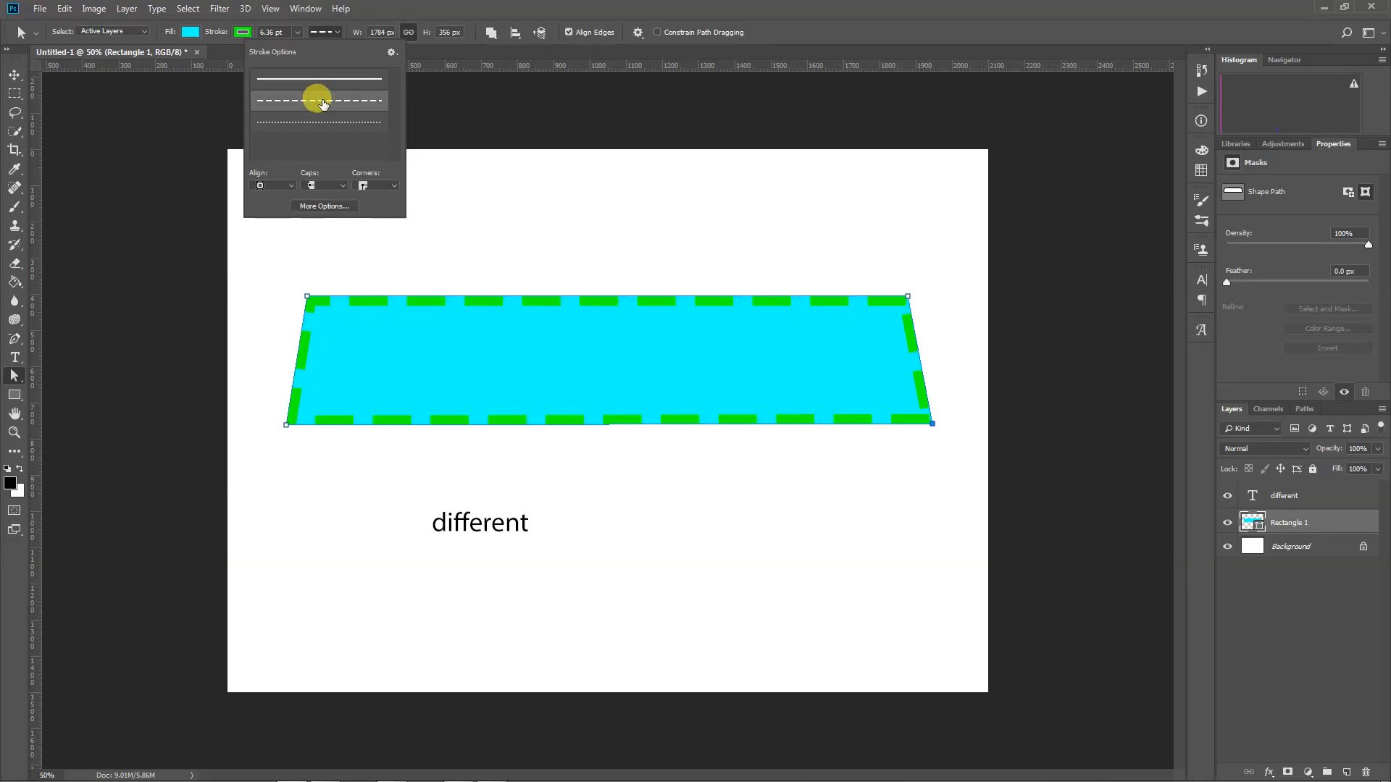
{"action": "left_click", "coordinate": [318, 78]}
{"action": "left_click", "coordinate": [435, 6]}
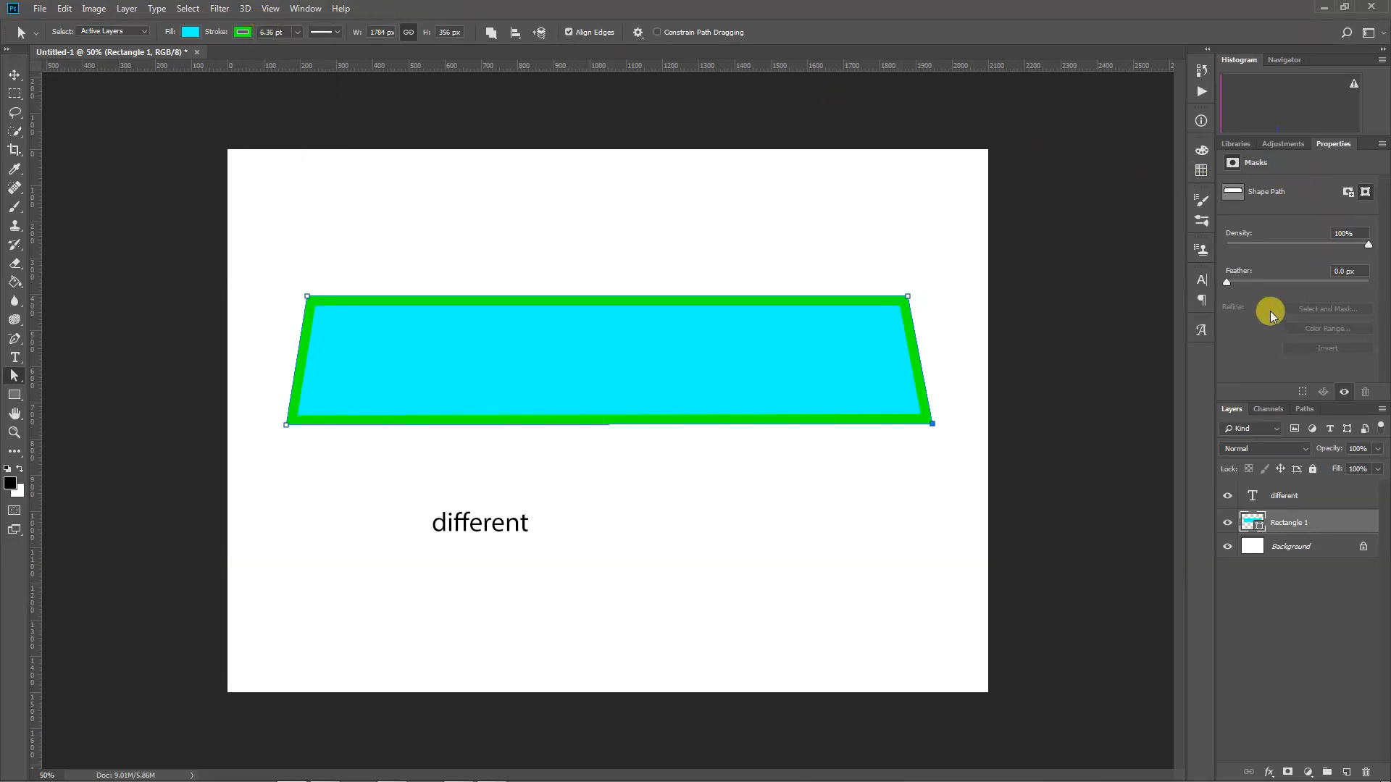
Set the trapezoid's stroke corner type to round.
{"action": "left_click", "coordinate": [298, 34]}
{"action": "left_click", "coordinate": [340, 34]}
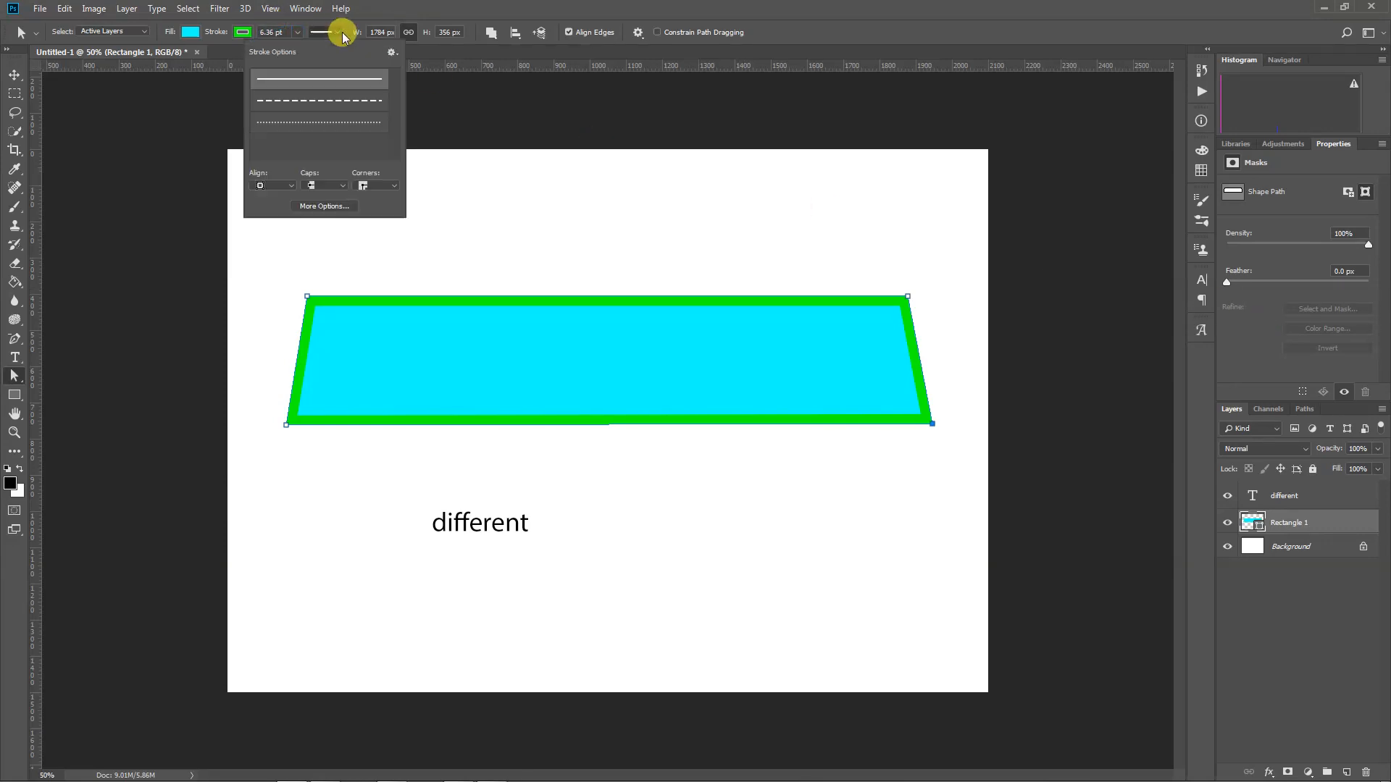
{"action": "left_click", "coordinate": [376, 190]}
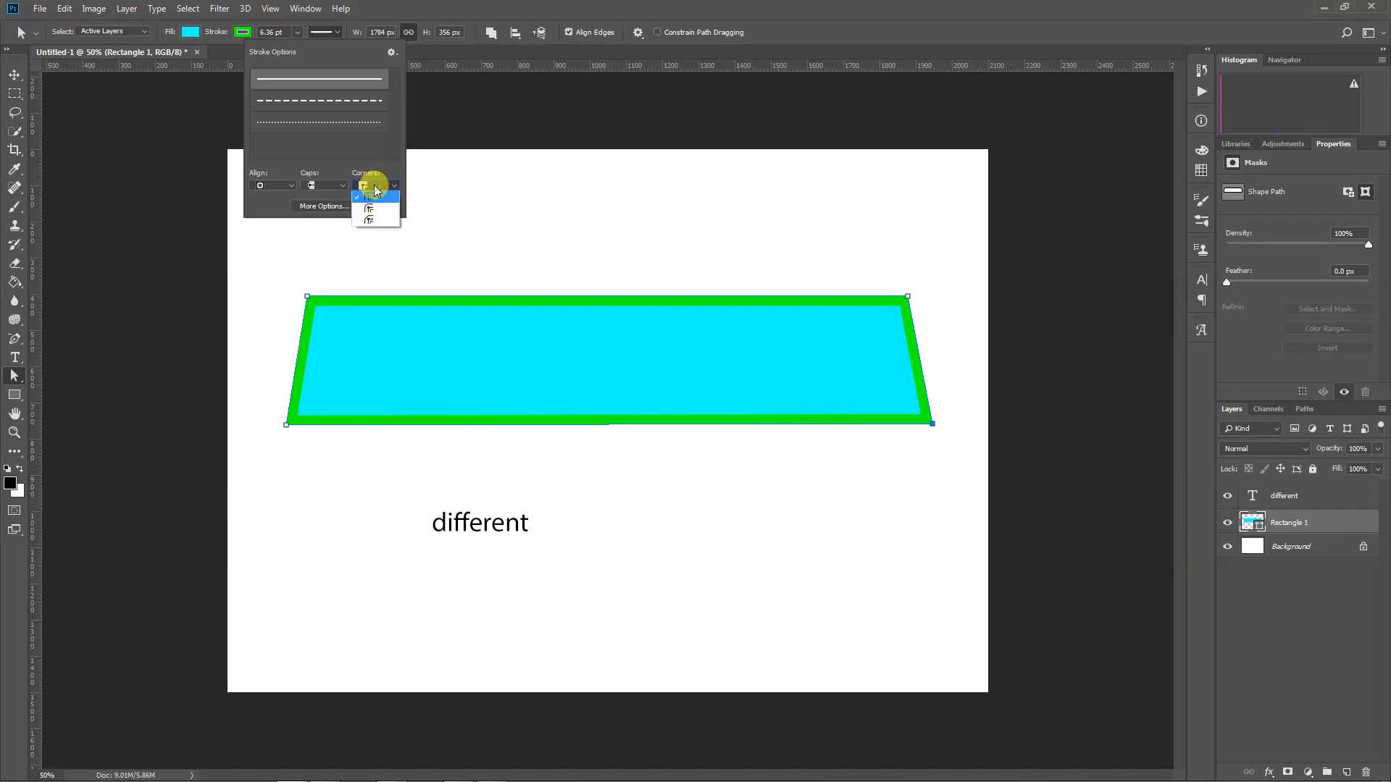
{"action": "left_click", "coordinate": [371, 206]}
{"action": "left_click", "coordinate": [890, 38]}
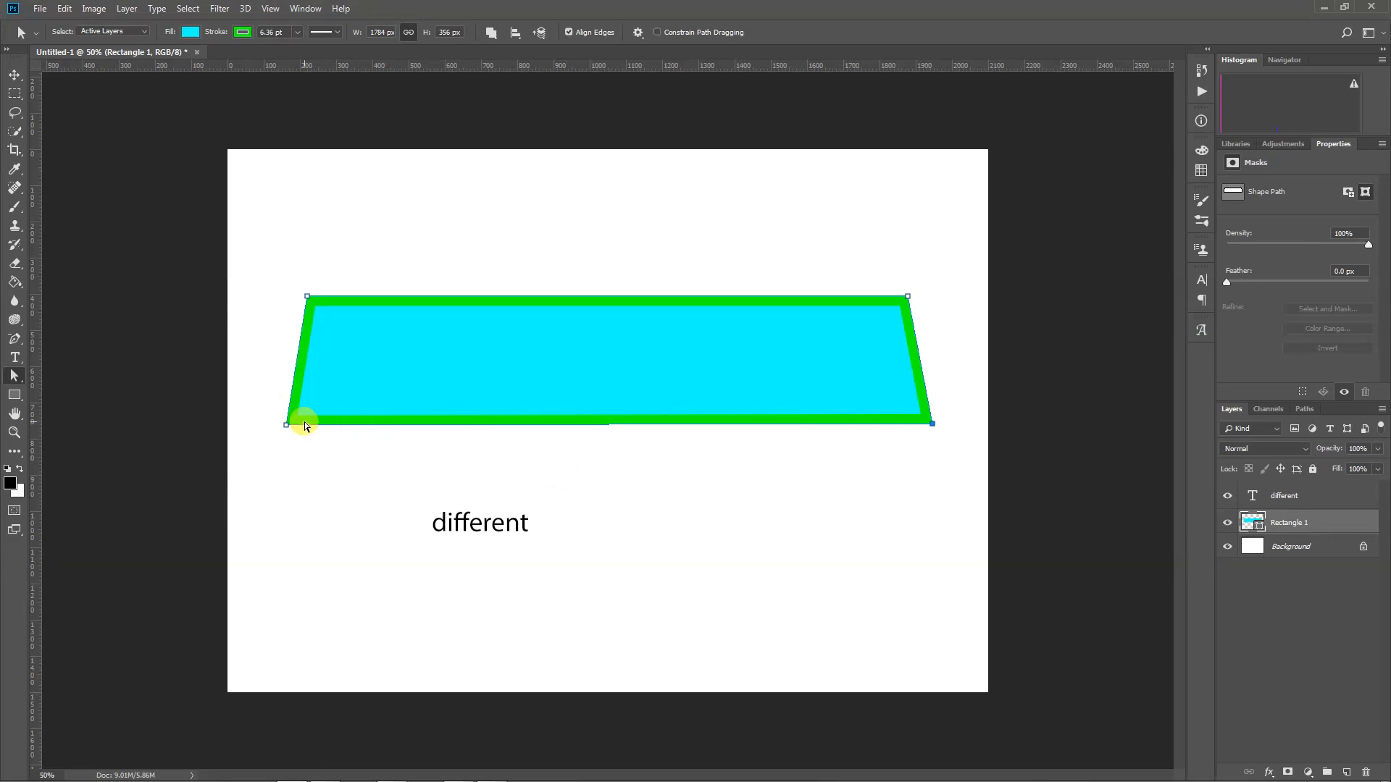
Move both lower corner points back in to square the shape, and move the whole path up and left with the Path Selection tool.
{"action": "left_click_drag", "start_coordinate": [284, 424], "coordinate": [308, 426]}
{"action": "left_click_drag", "start_coordinate": [933, 424], "coordinate": [905, 423]}
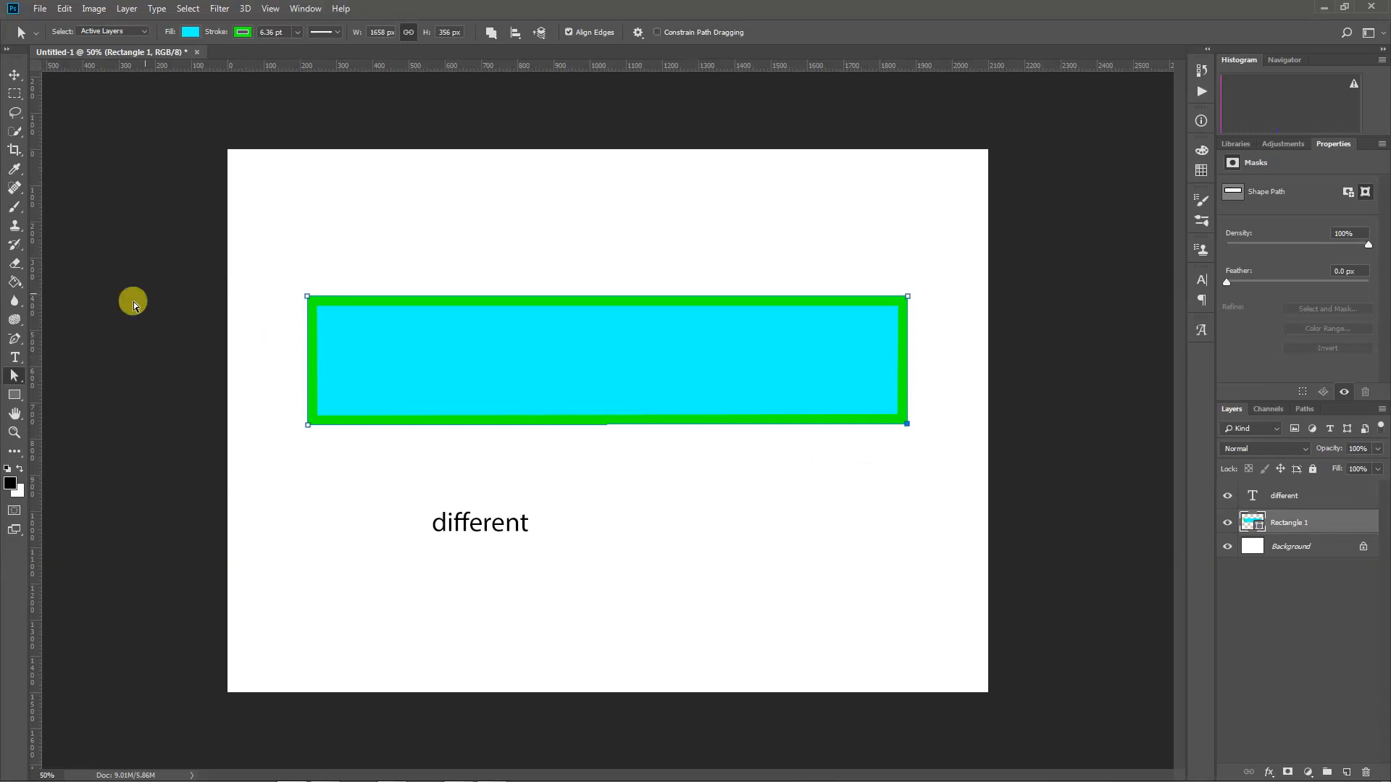
{"action": "right_click", "coordinate": [16, 376]}
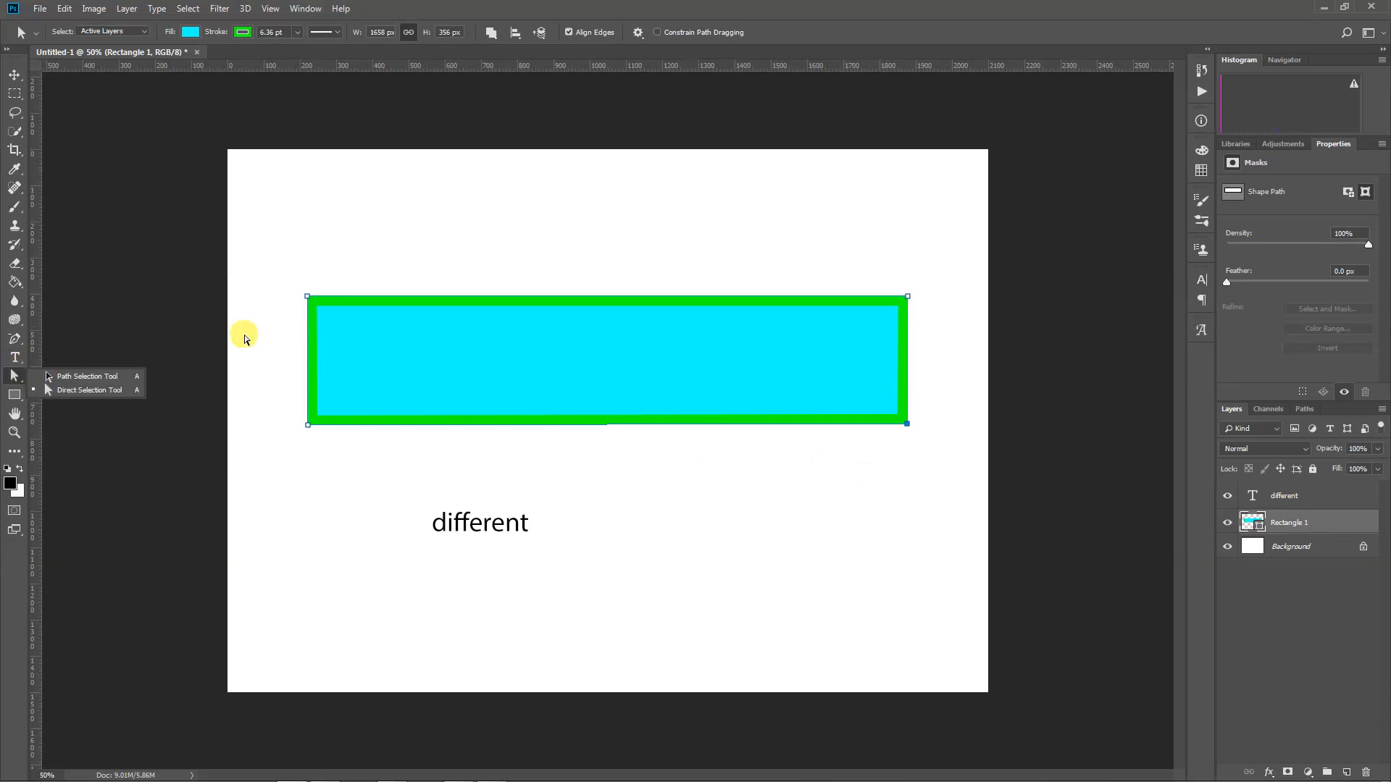
{"action": "left_click", "coordinate": [116, 378]}
{"action": "left_click_drag", "start_coordinate": [383, 302], "coordinate": [337, 190]}
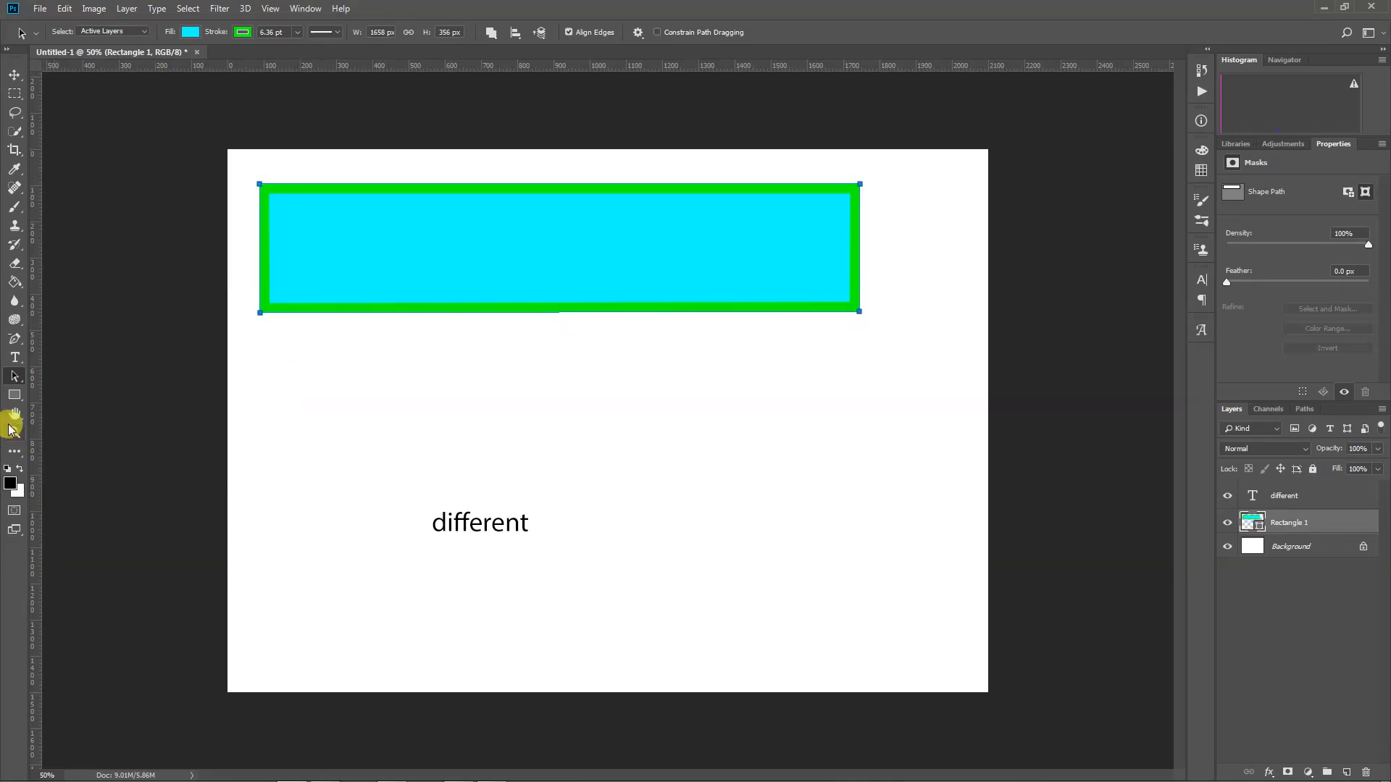
Activate the Ellipse tool, change the selected rectangle's stroke to magenta and deselect the shape.
{"action": "left_click", "coordinate": [16, 395]}
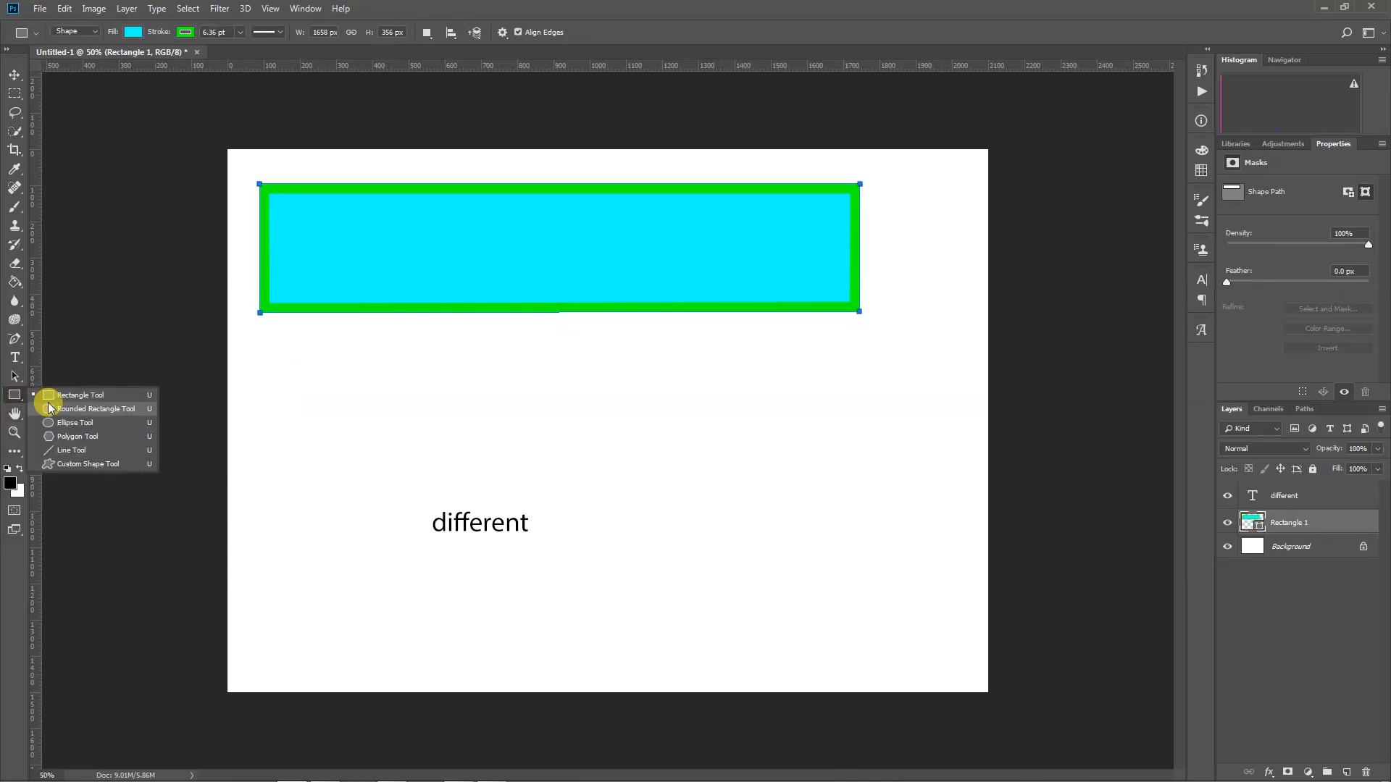
{"action": "left_click", "coordinate": [57, 424]}
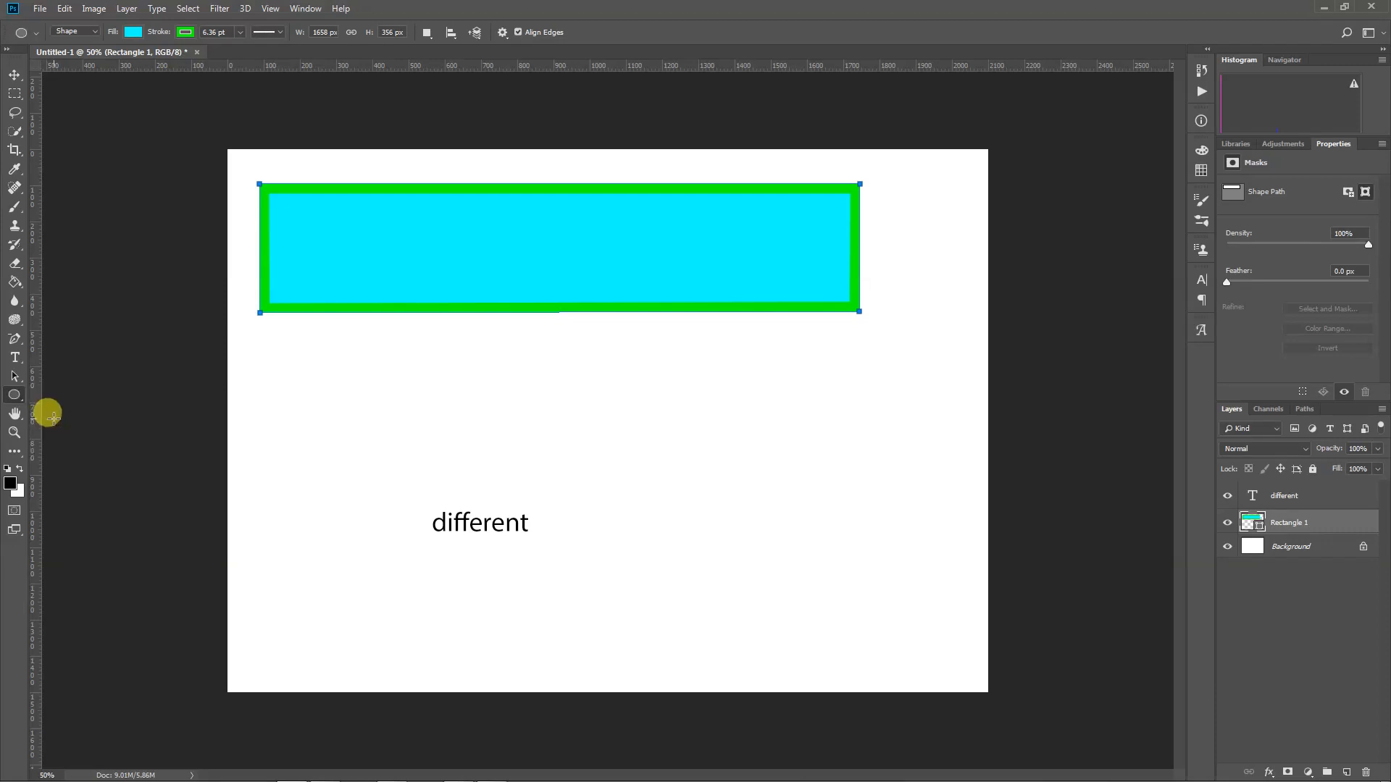
{"action": "left_click", "coordinate": [190, 32]}
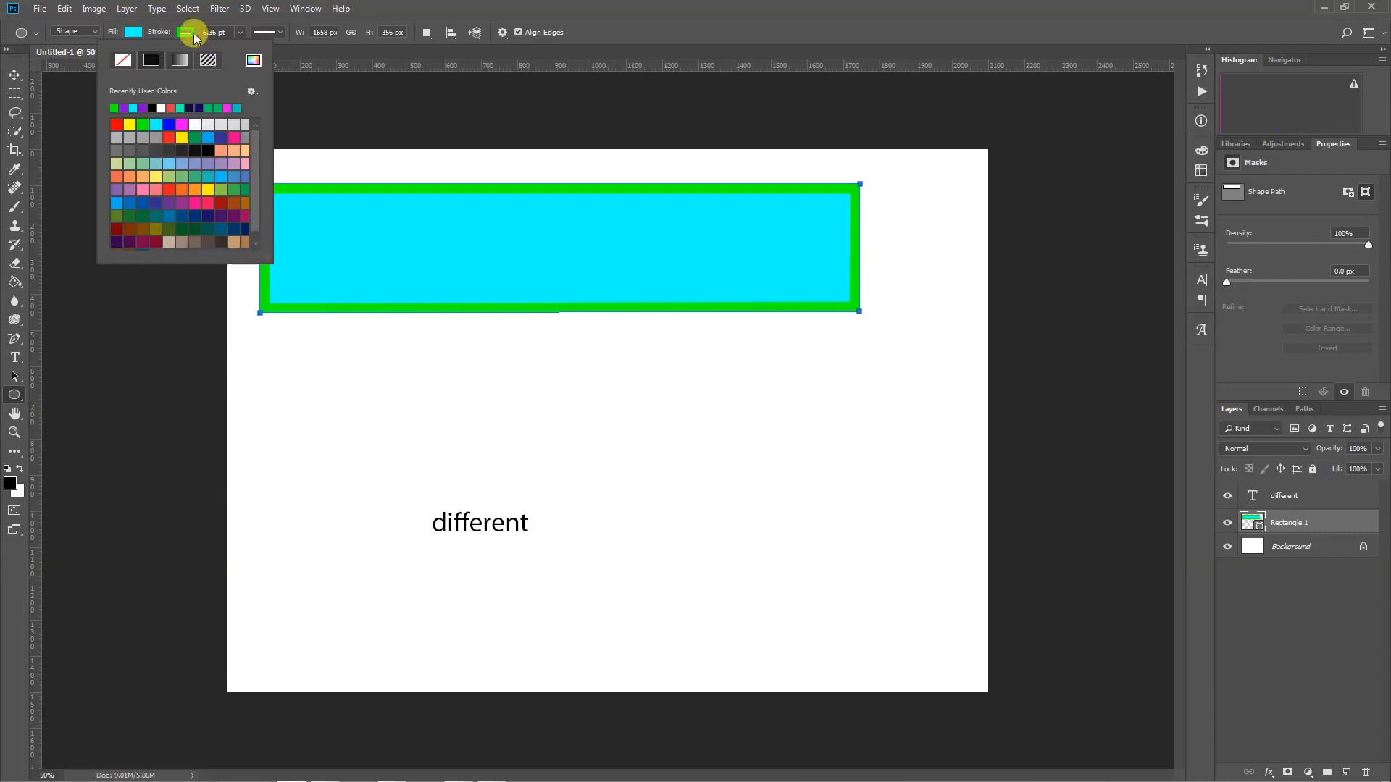
{"action": "left_click", "coordinate": [227, 108]}
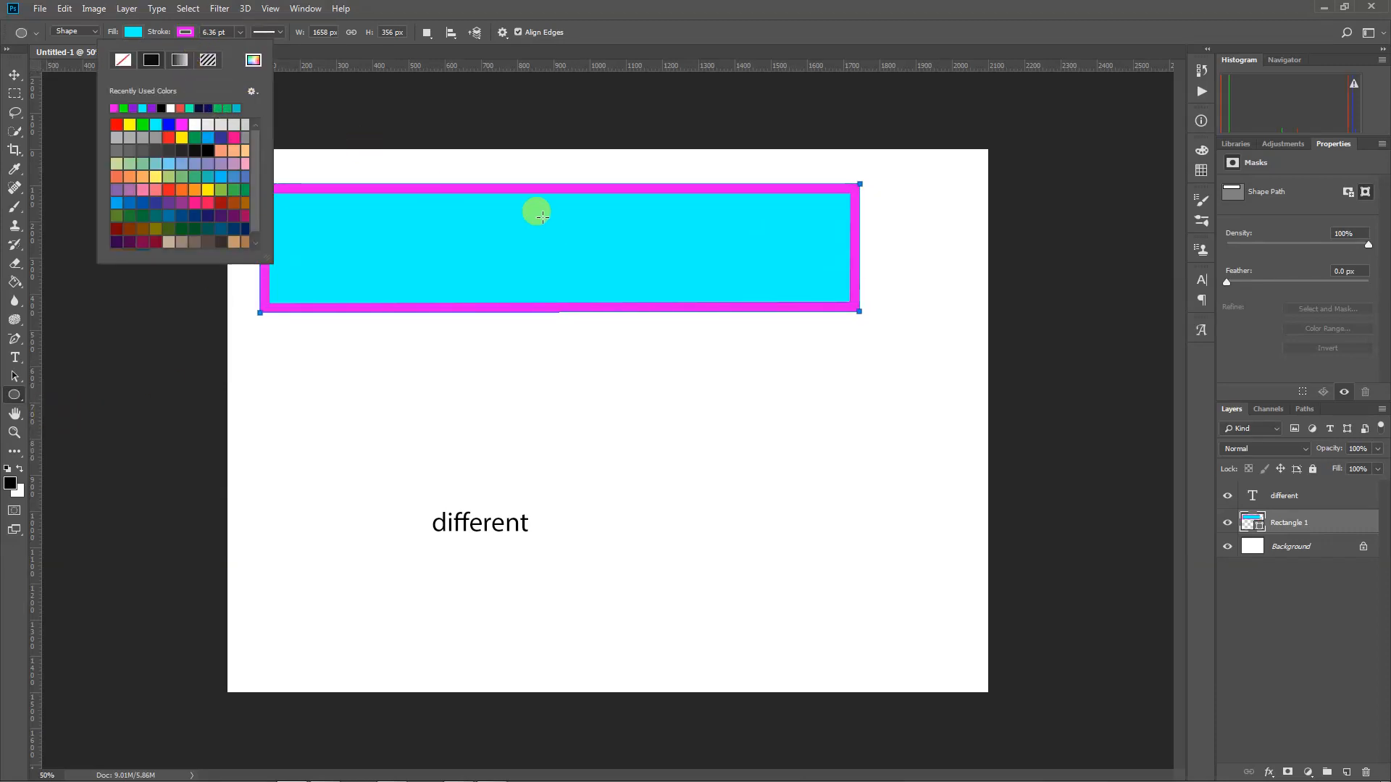
{"action": "left_click", "coordinate": [329, 308]}
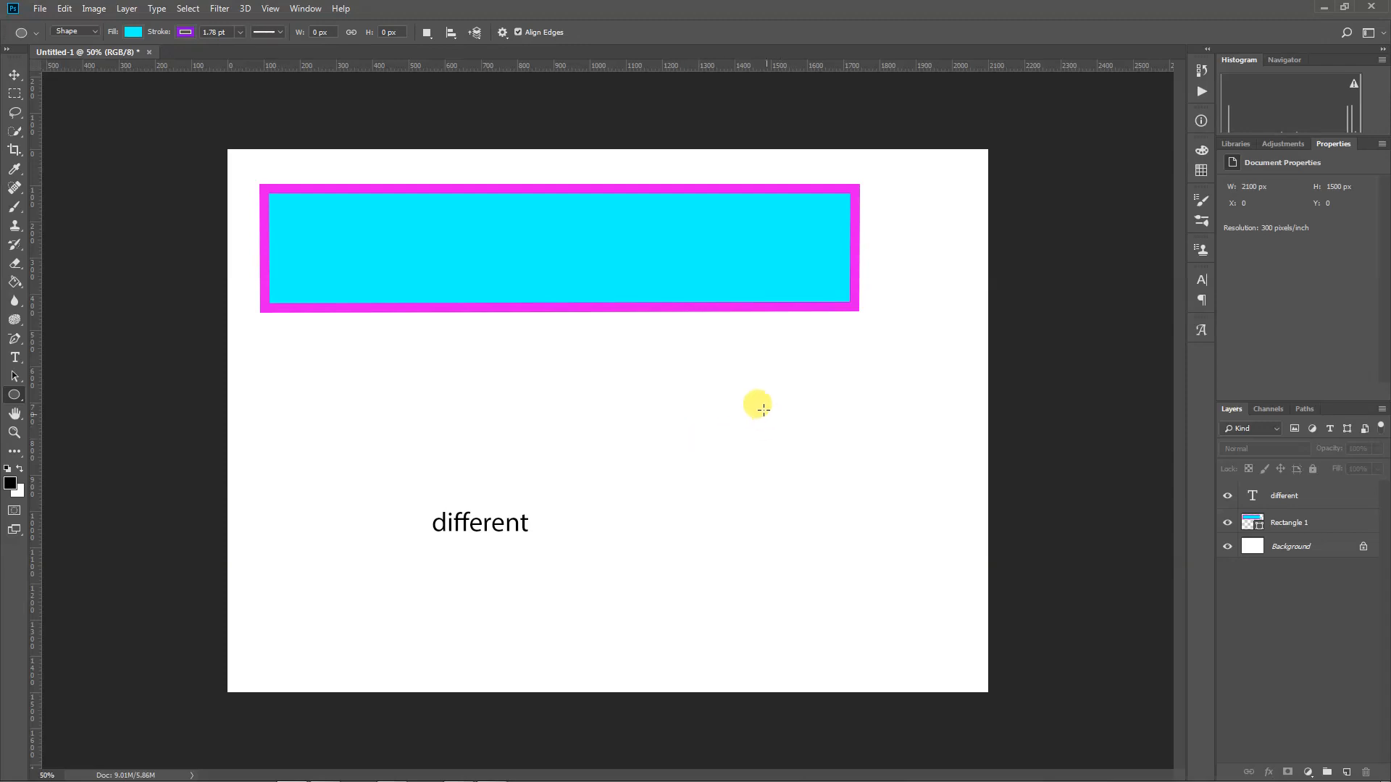
Draw a circle about 444 px across and move it up and right to about X 1608, Y 474 px.
{"action": "left_click_drag", "start_coordinate": [762, 409], "coordinate": [922, 598]}
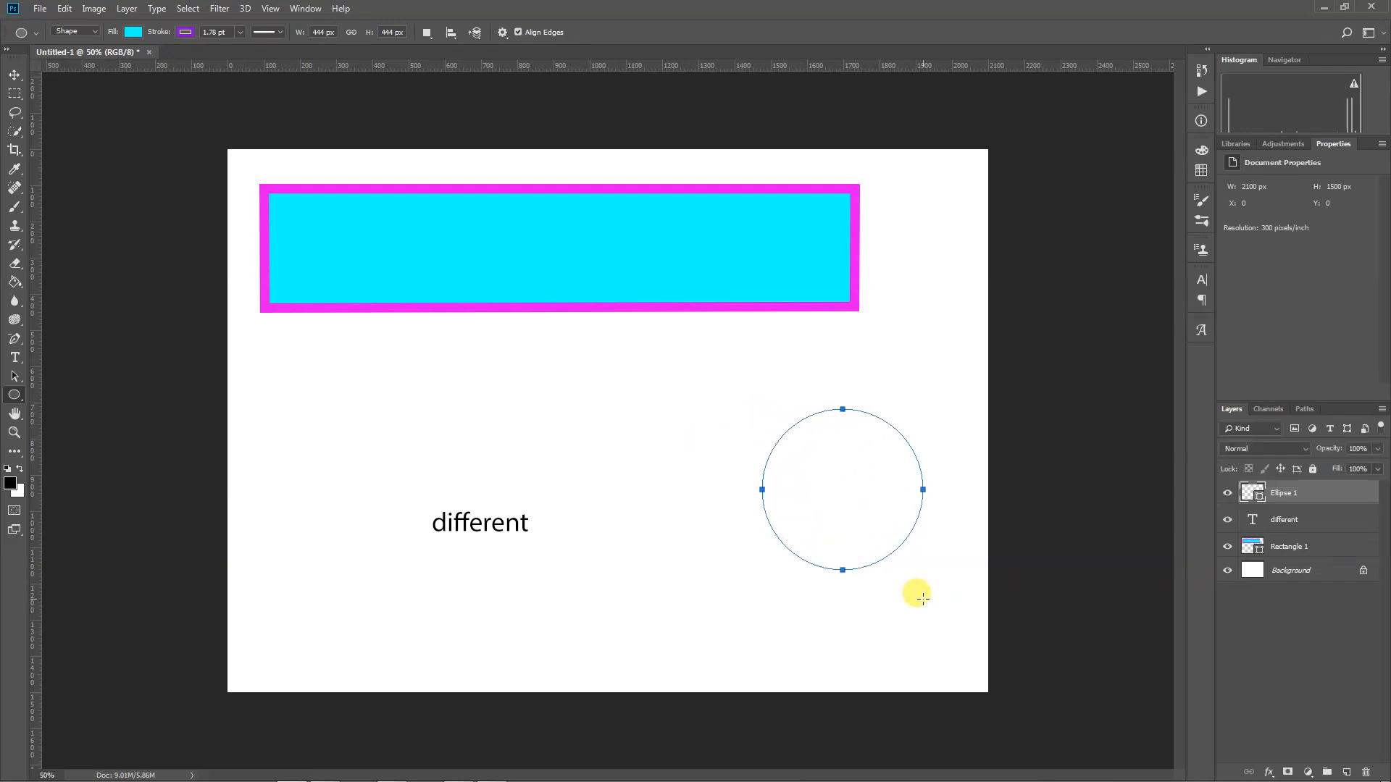
{"action": "key", "text": "v"}
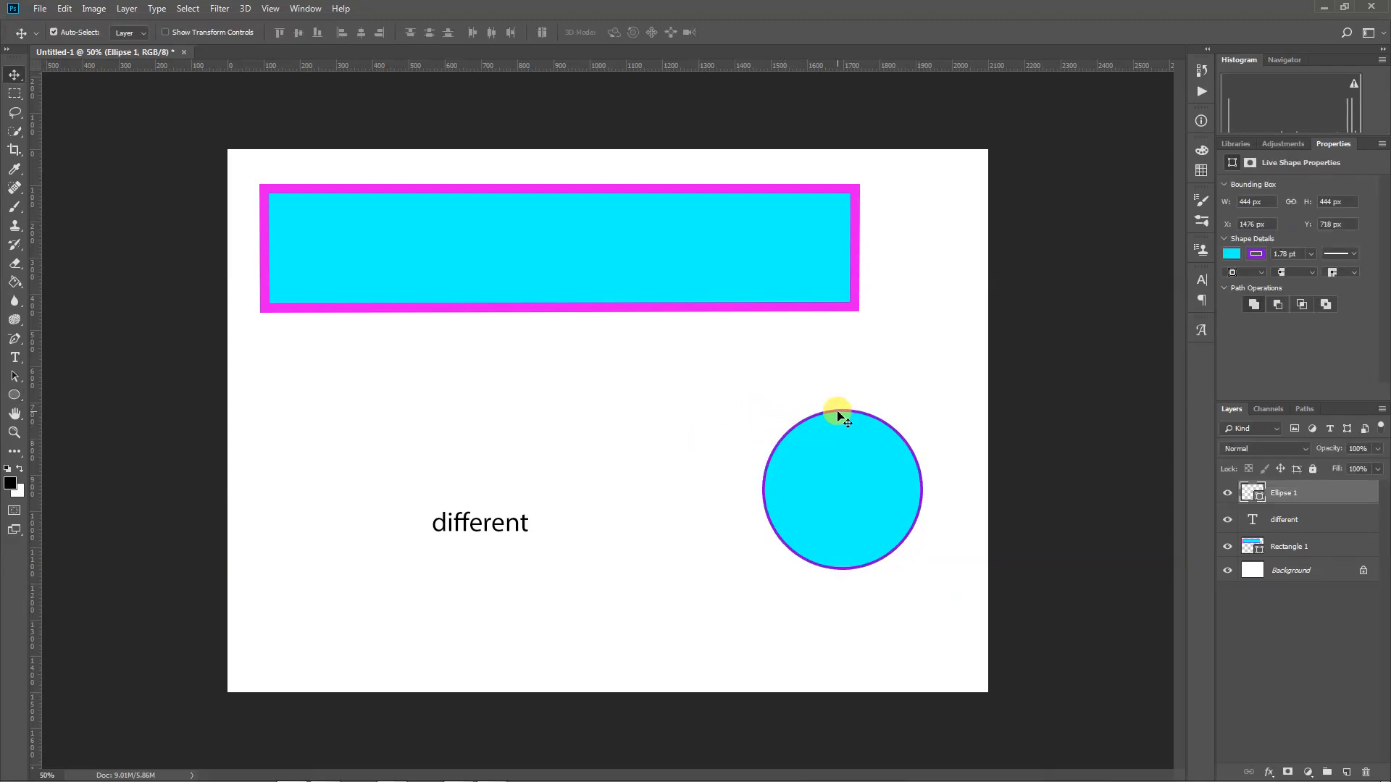
{"action": "left_click_drag", "start_coordinate": [838, 415], "coordinate": [884, 326]}
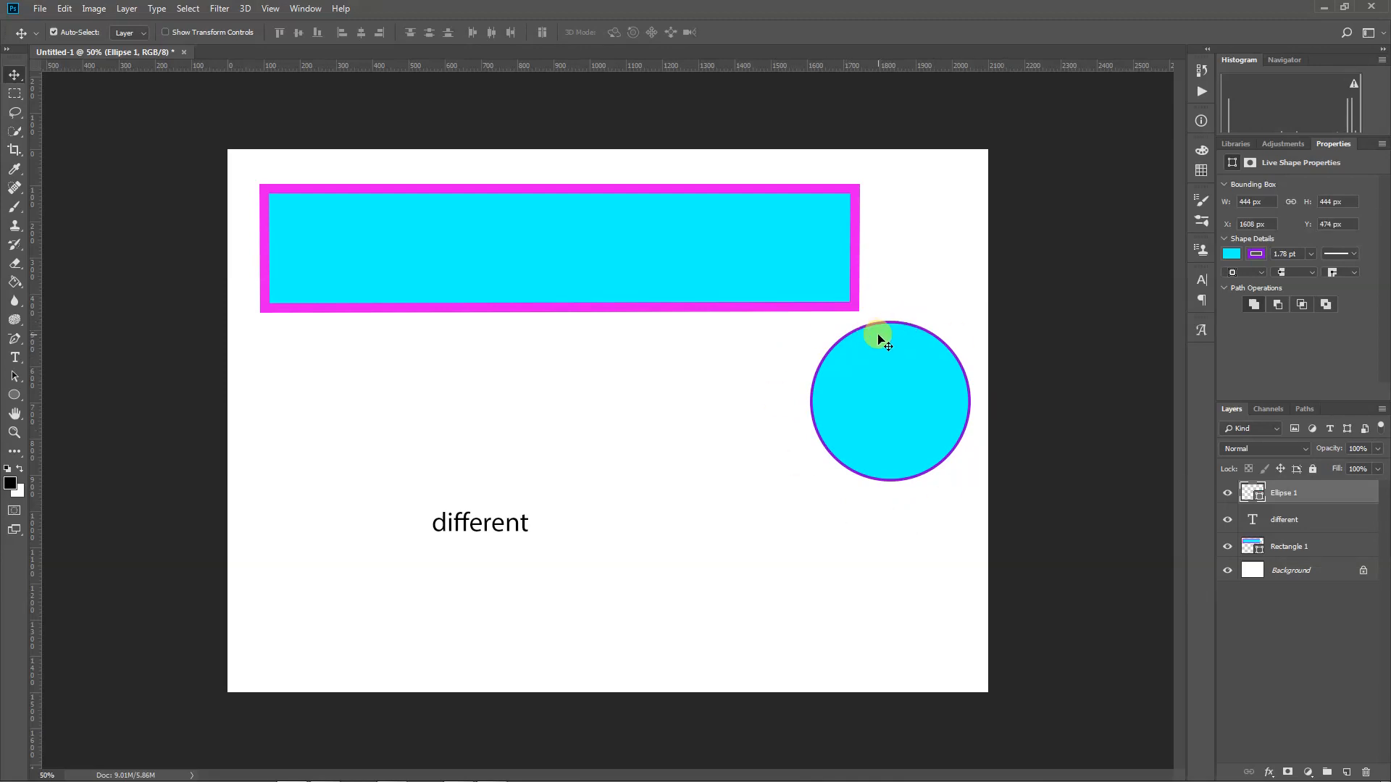
Reshape the circle into a crescent by moving its top anchor point straight down with the Direct Selection tool, and deselect the path.
{"action": "left_click", "coordinate": [14, 375]}
{"action": "left_click", "coordinate": [59, 392]}
{"action": "left_click", "coordinate": [890, 321]}
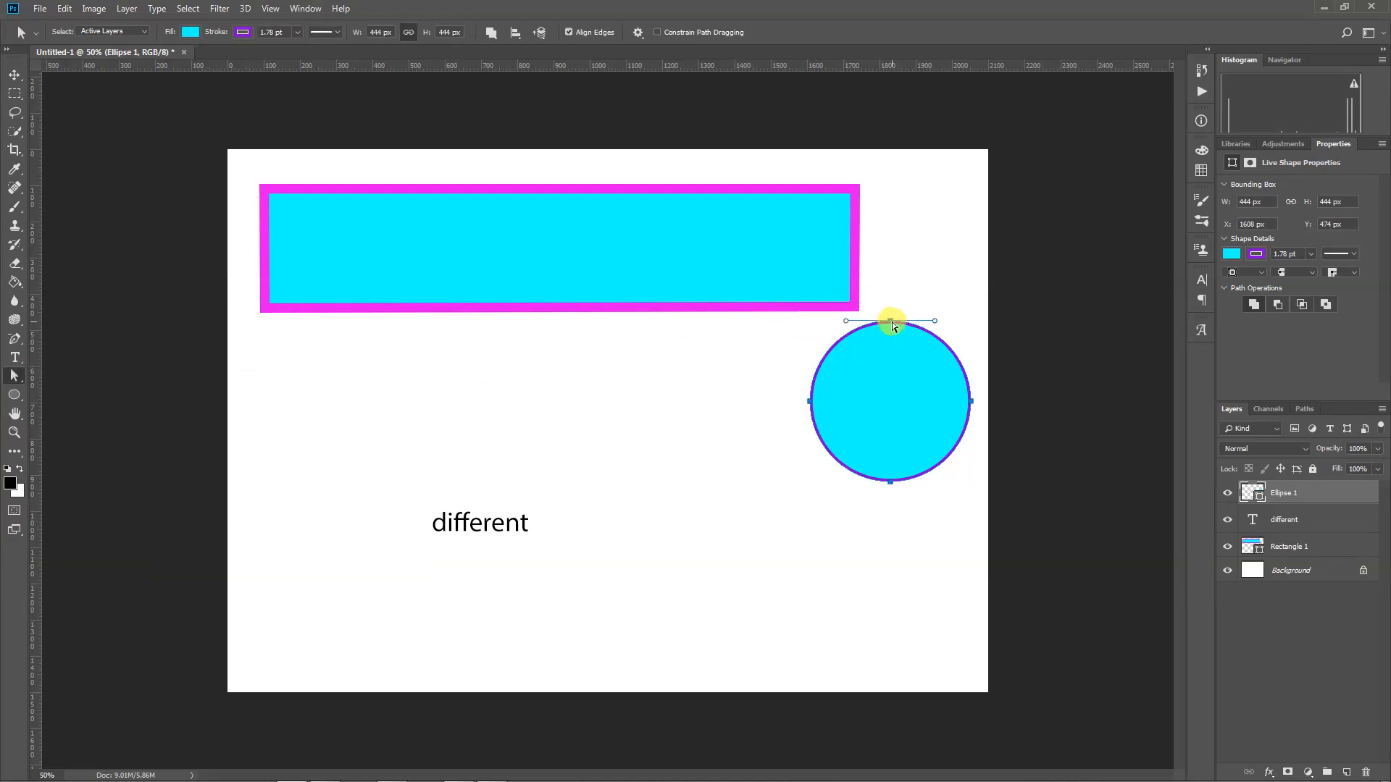
{"action": "left_click_drag", "start_coordinate": [890, 321], "coordinate": [890, 438]}
{"action": "left_click", "coordinate": [652, 293]}
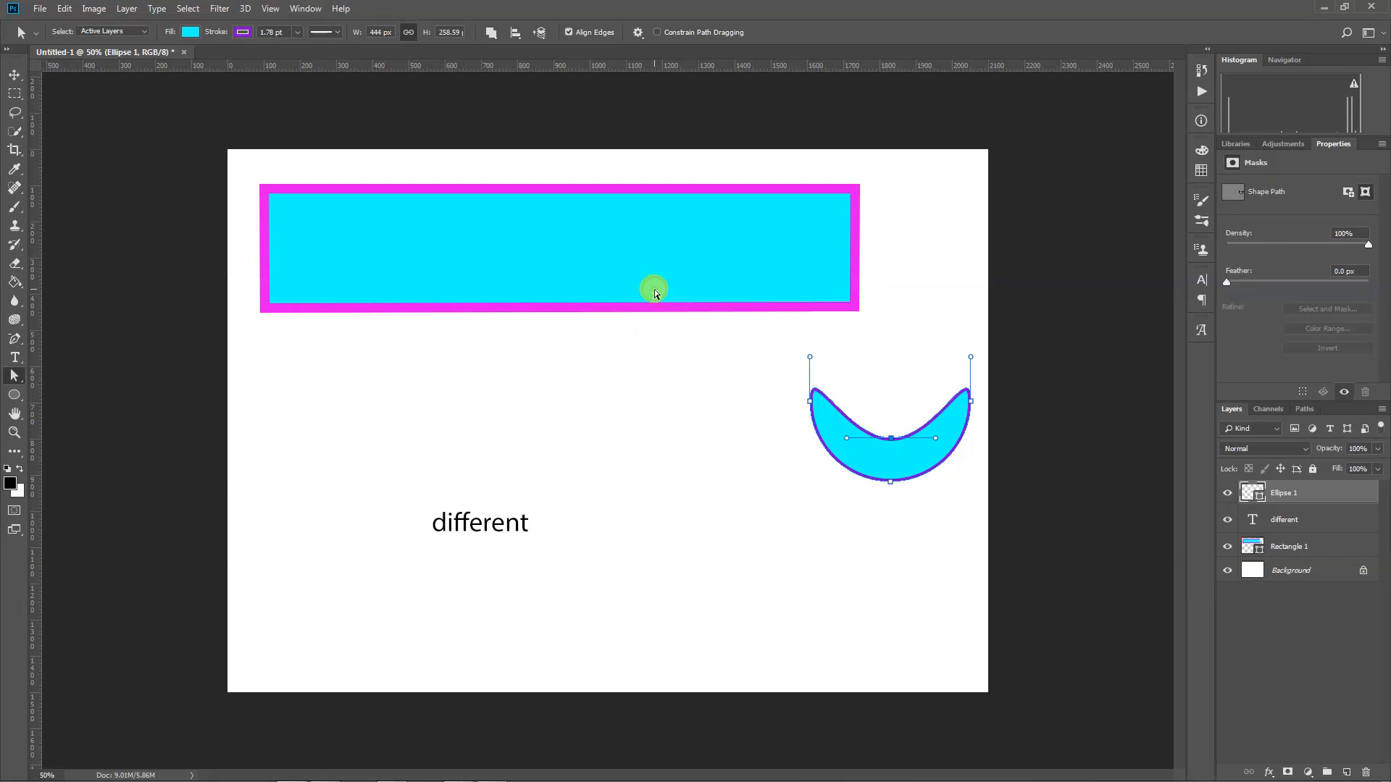
{"action": "left_click", "coordinate": [850, 303]}
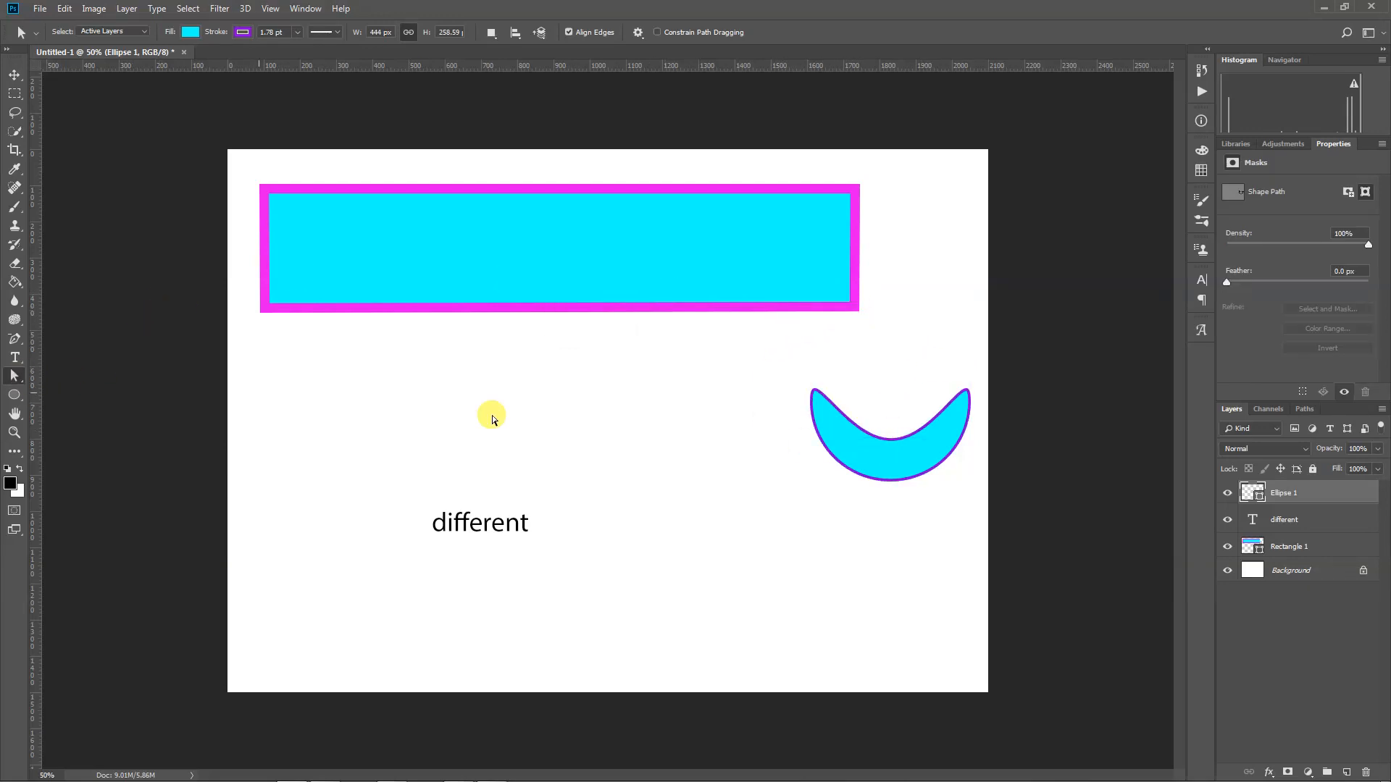
Try duplicating the rectangle's path with a copy offset slightly down and to the left, and undo it.
{"action": "left_click", "coordinate": [1315, 553]}
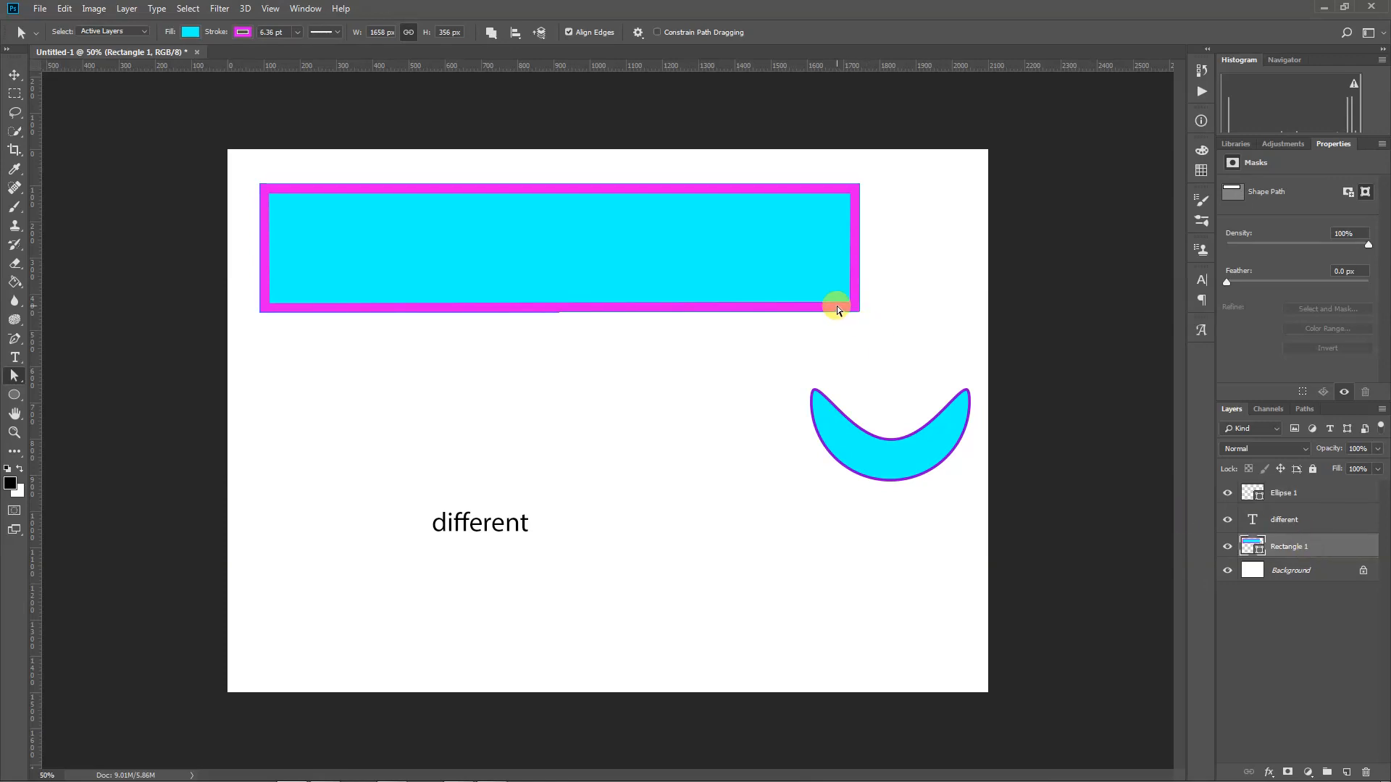
{"action": "left_click", "coordinate": [861, 314]}
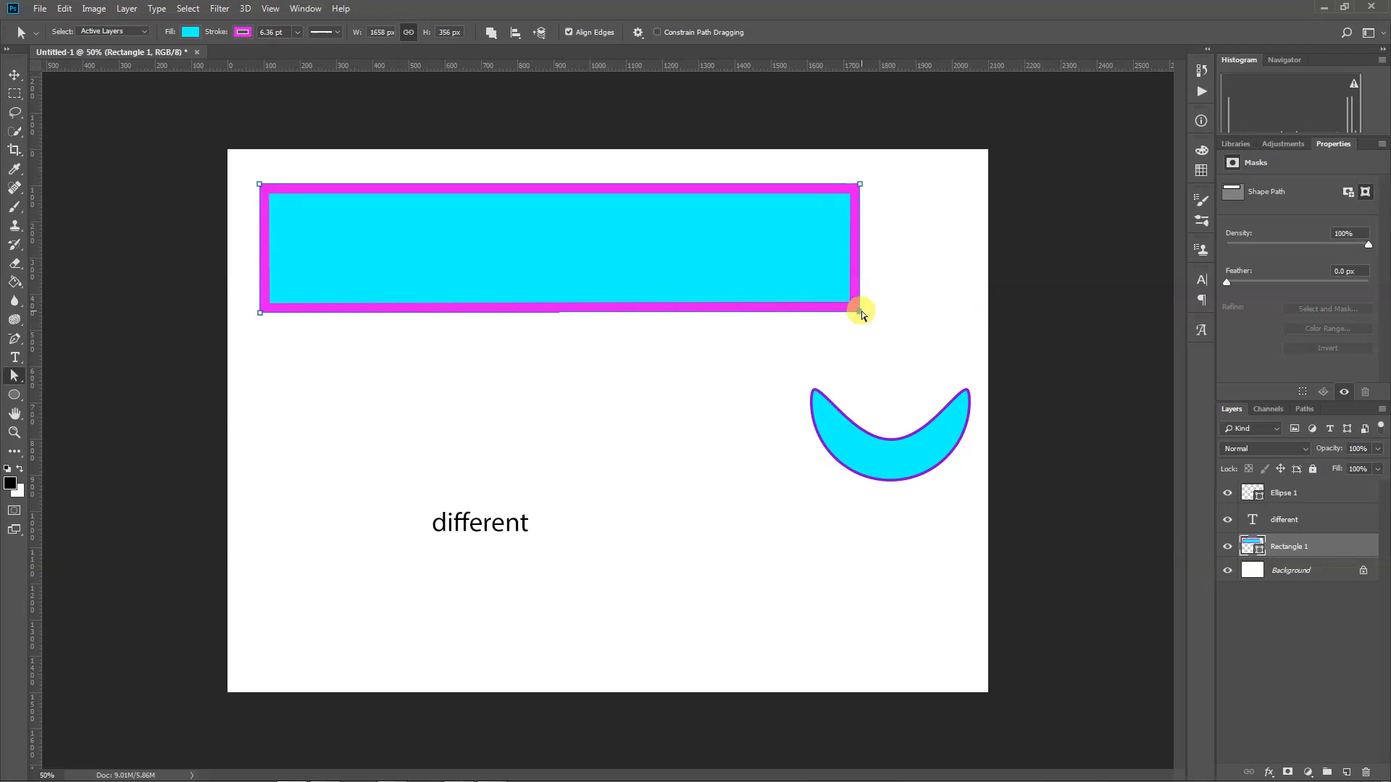
{"action": "left_click_drag", "start_coordinate": [862, 313], "coordinate": [826, 342]}
{"action": "key", "text": "ctrl+z"}
{"action": "key", "text": "ctrl+z"}
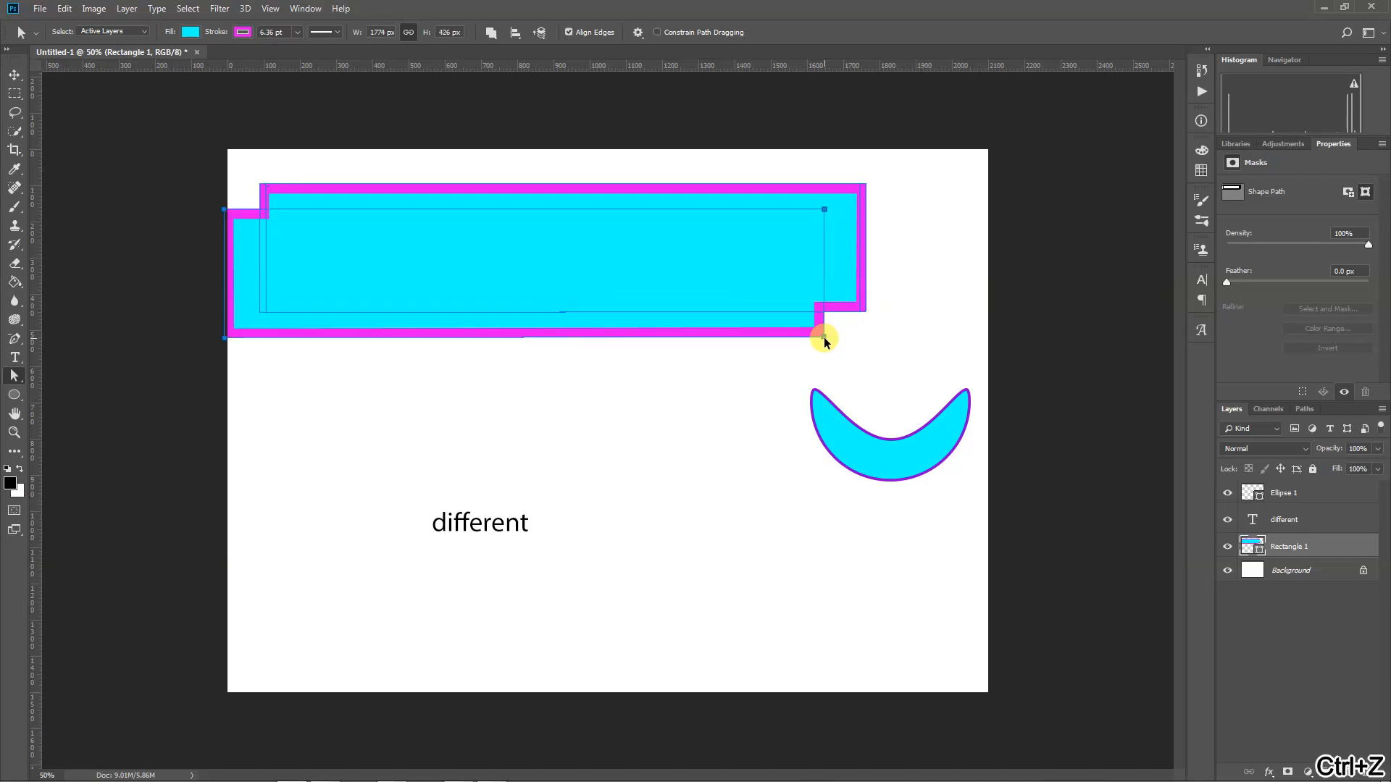
{"action": "key", "text": "ctrl+alt+z"}
{"action": "key", "text": "ctrl+alt+z"}
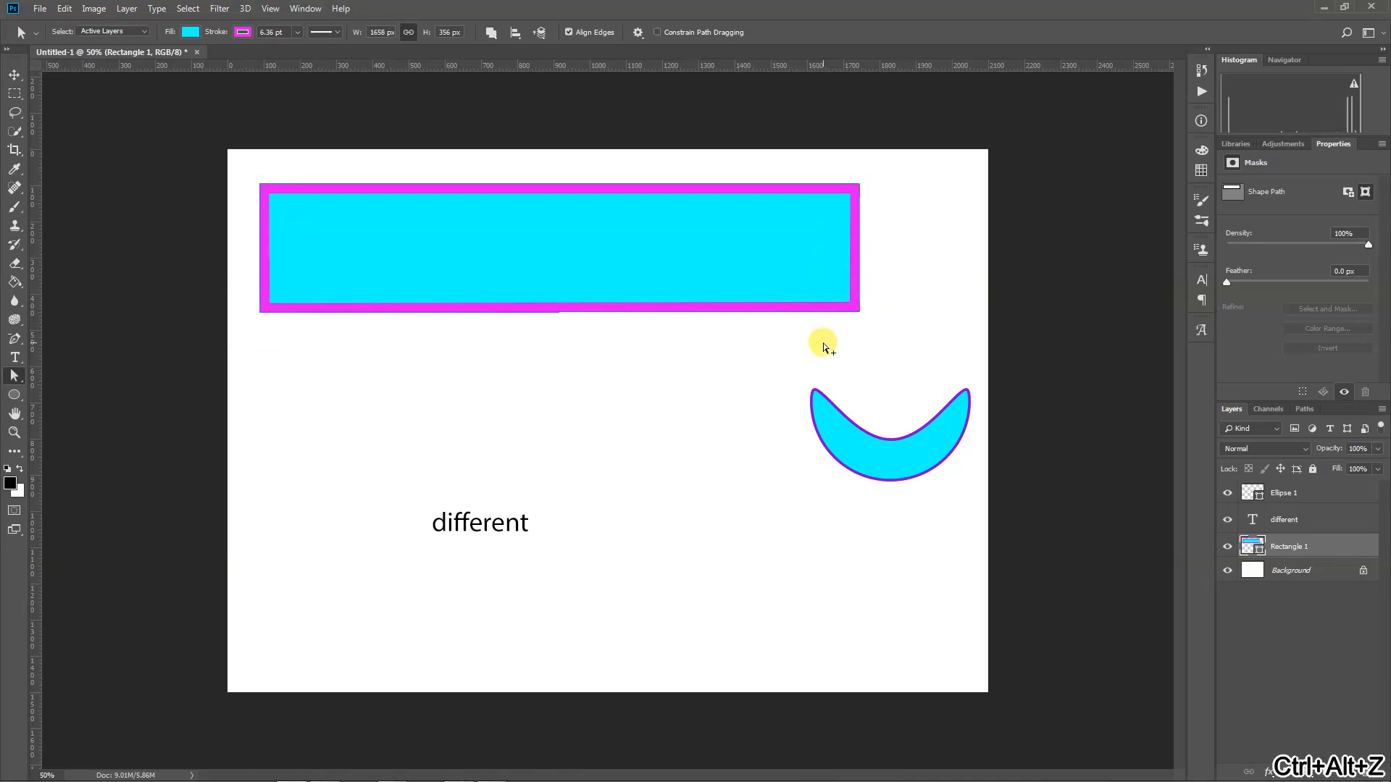
Try duplicating the rectangle's path with a copy shifted to the right, and undo it.
{"action": "left_click", "coordinate": [861, 312]}
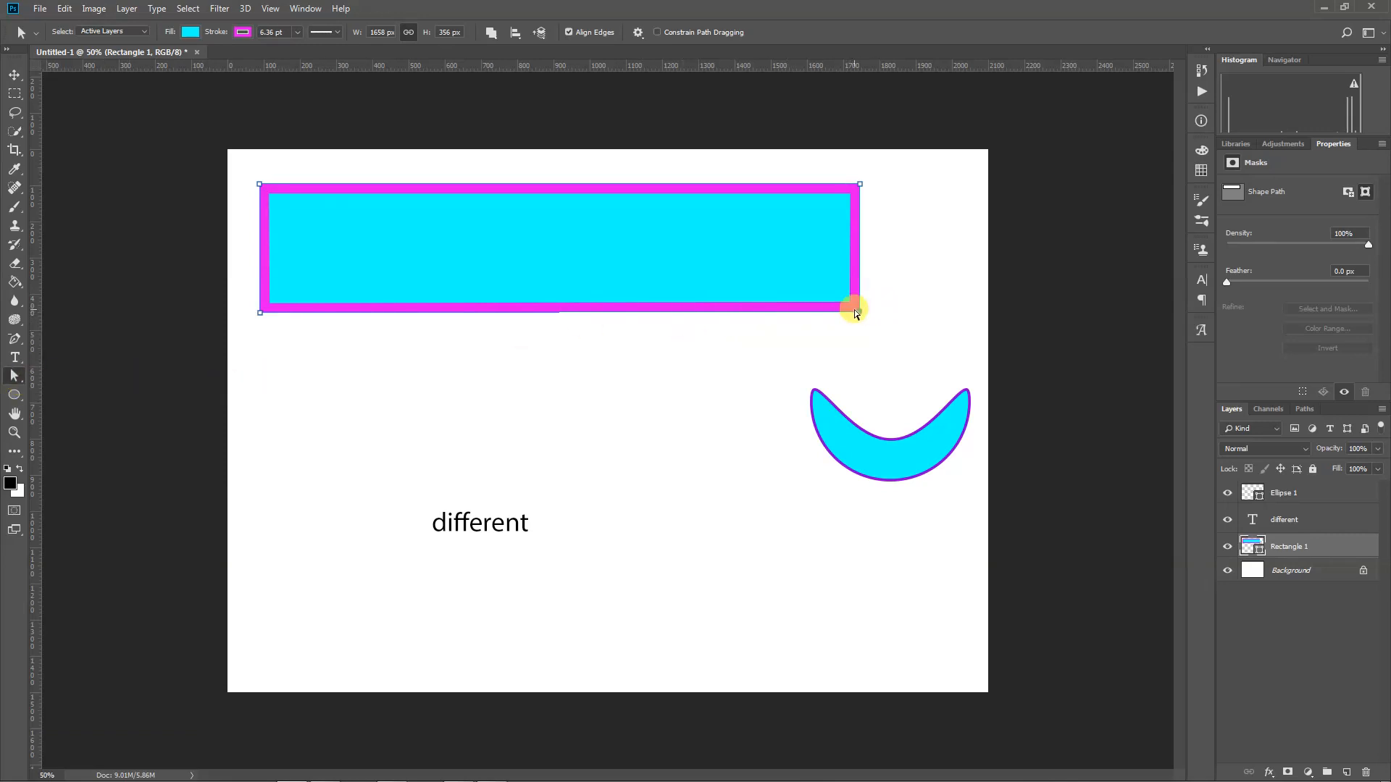
{"action": "left_click_drag", "start_coordinate": [859, 316], "coordinate": [925, 313]}
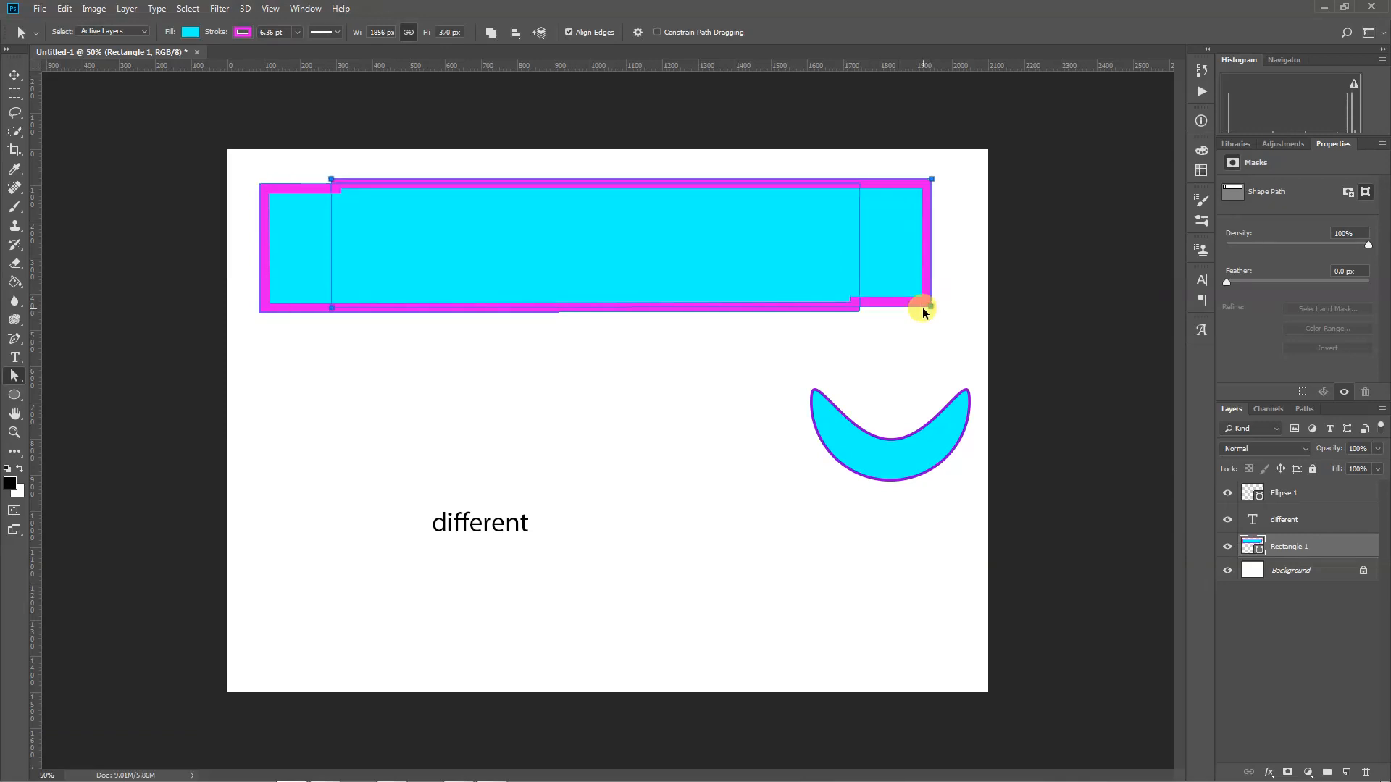
{"action": "key", "text": "ctrl+z"}
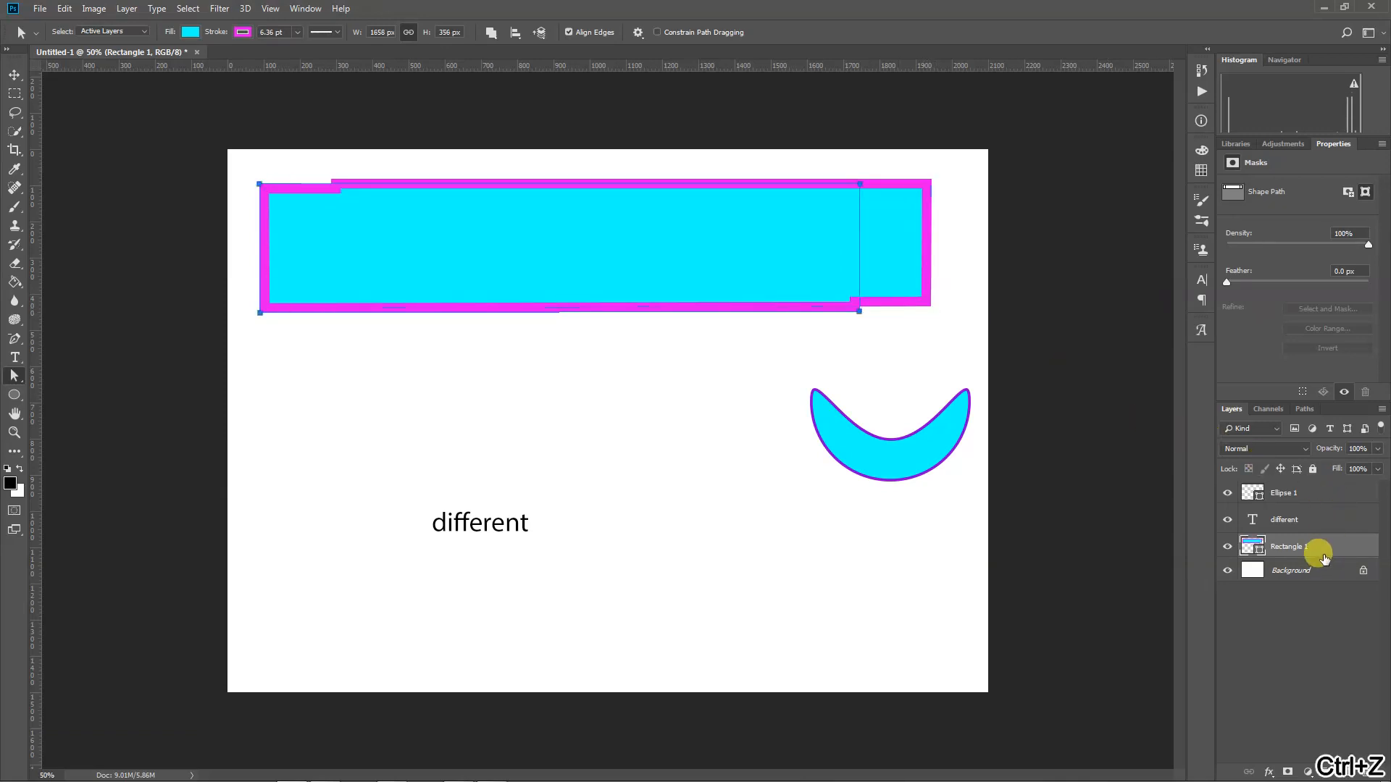
Draw a 5-sided polygon star with smooth indents, about 434 px wide, and move it down and right, clear of the rectangle.
{"action": "left_click", "coordinate": [13, 397]}
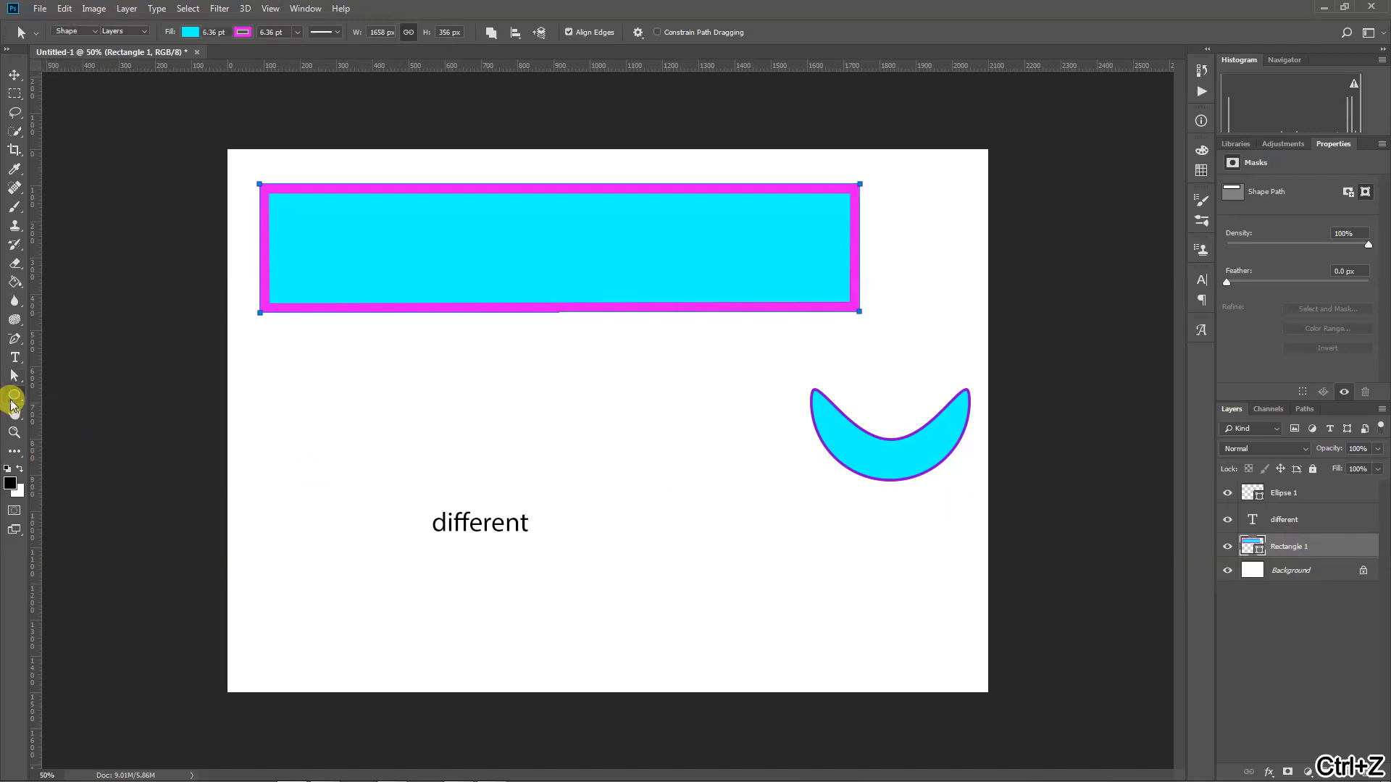
{"action": "left_click", "coordinate": [63, 437]}
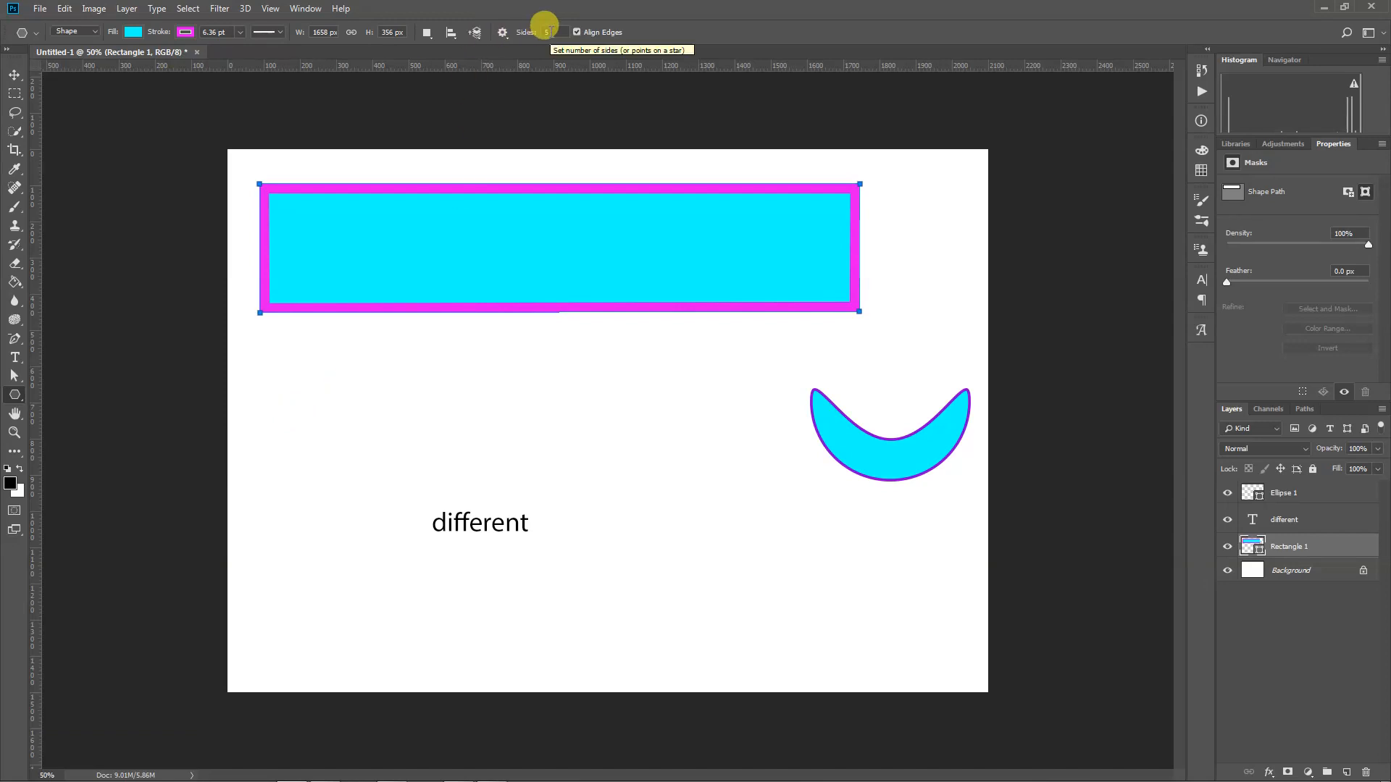
{"action": "left_click", "coordinate": [503, 36]}
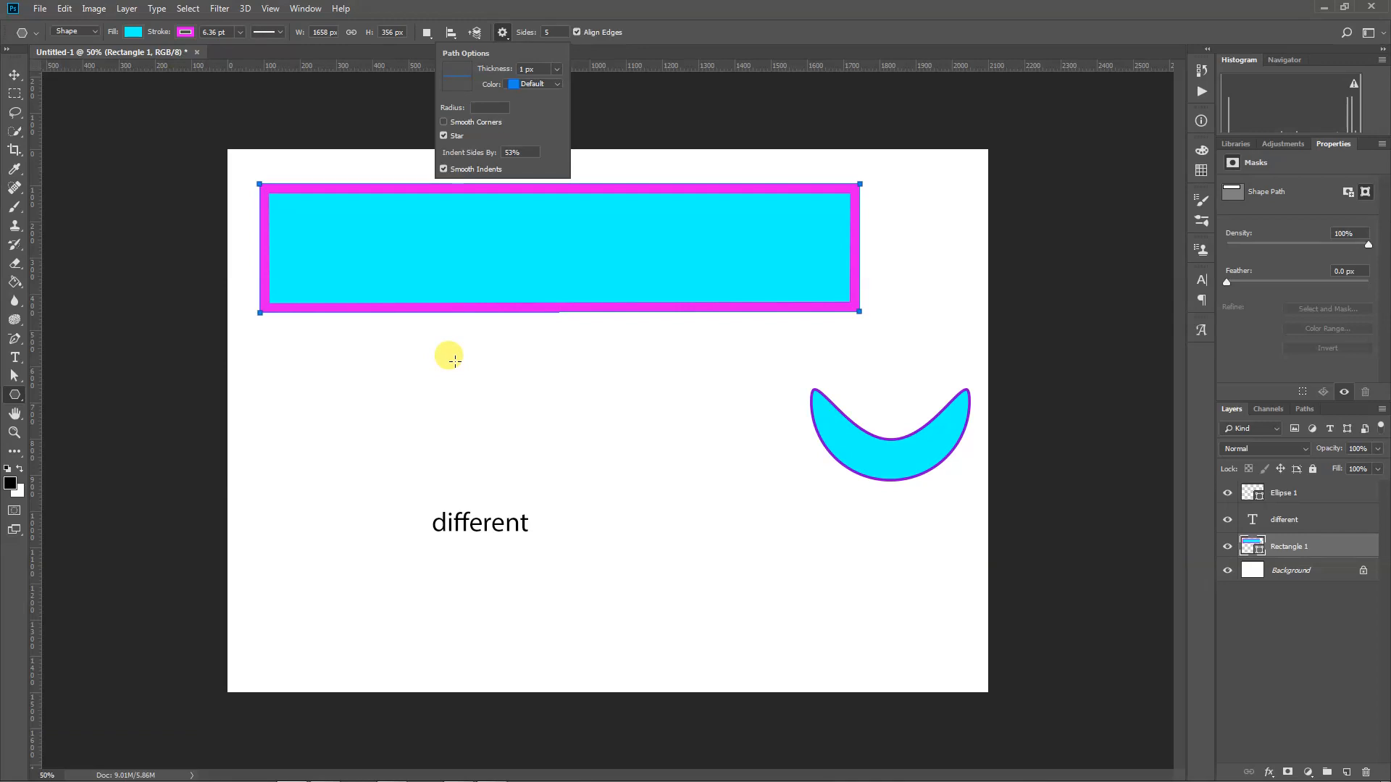
{"action": "mouse_move", "coordinate": [454, 360]}
{"action": "left_mouse_down"}
{"action": "mouse_move", "coordinate": [505, 427]}
{"action": "mouse_move", "coordinate": [492, 443]}
{"action": "left_mouse_up"}
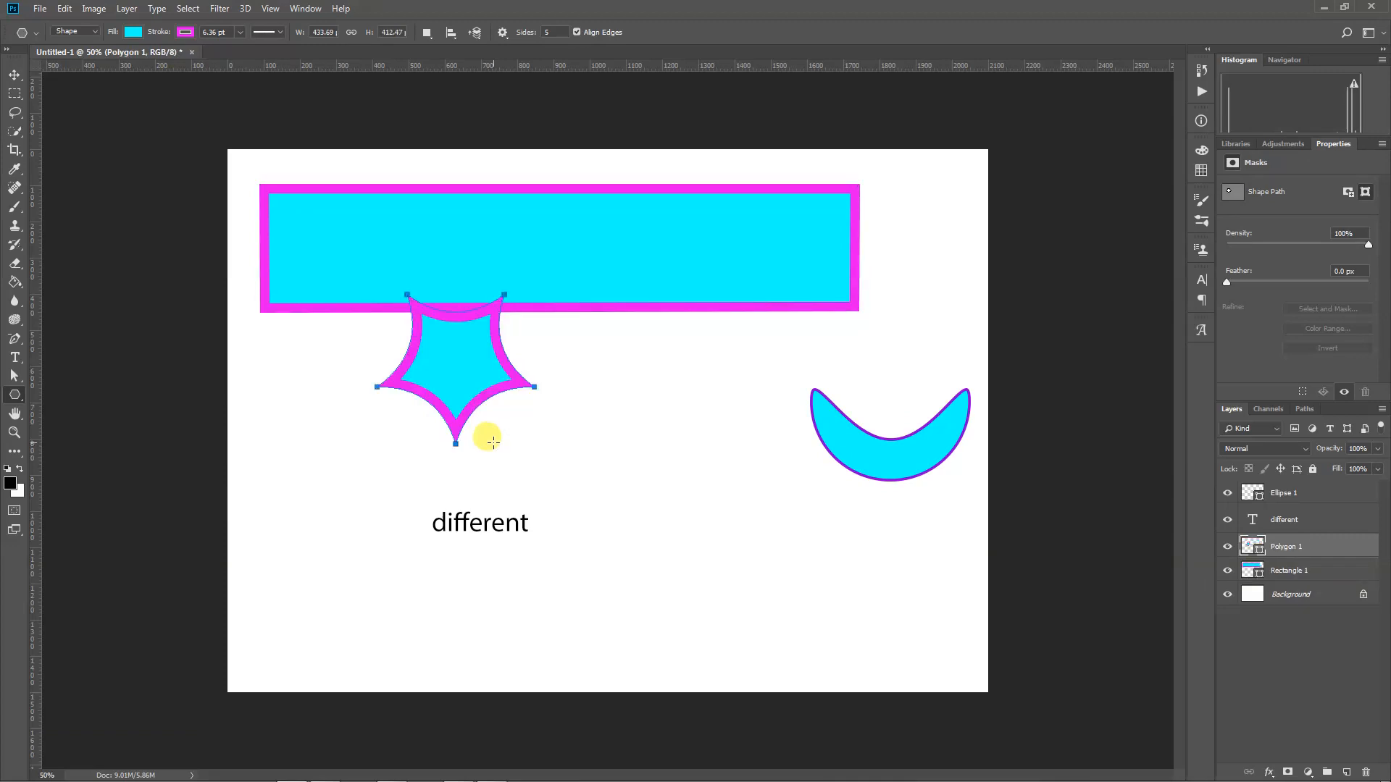
{"action": "key", "text": "v"}
{"action": "left_click_drag", "start_coordinate": [502, 394], "coordinate": [632, 443]}
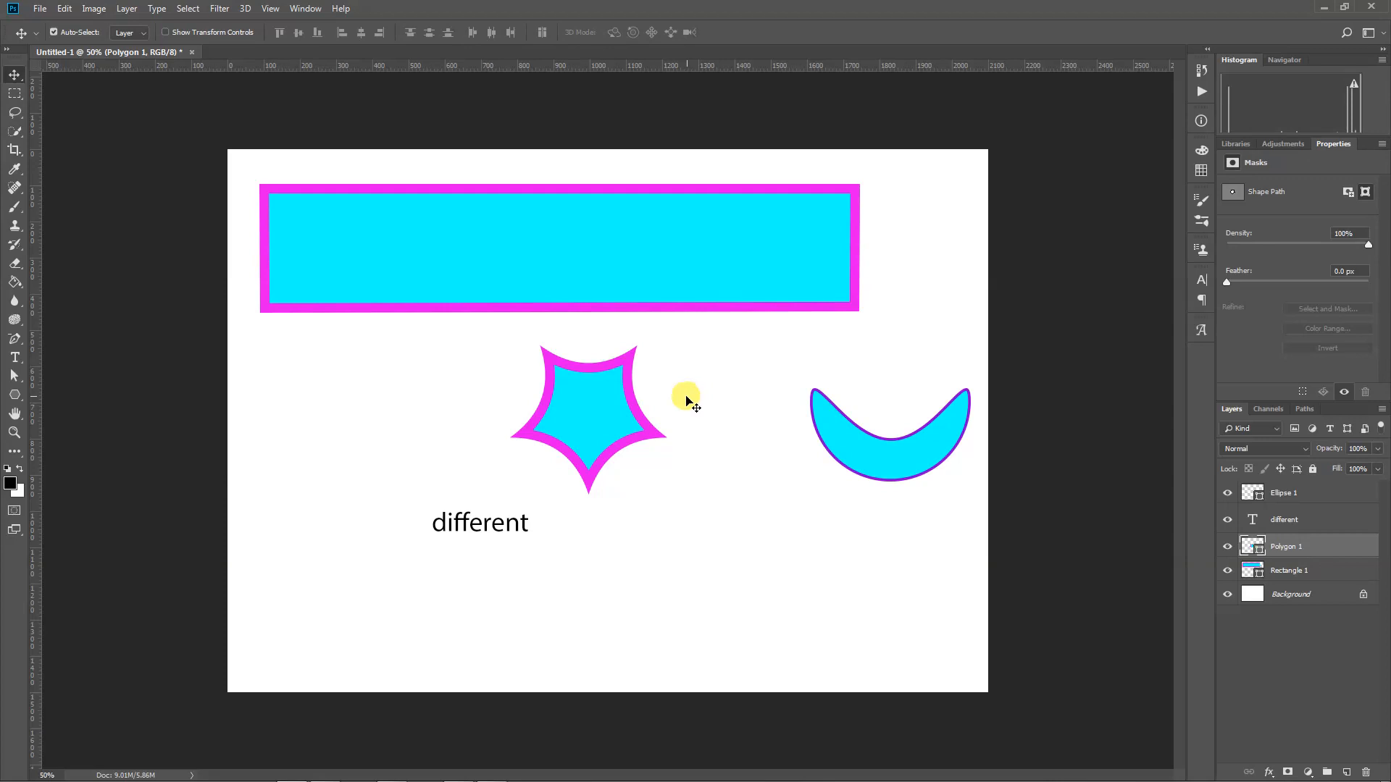
Turn off smooth indents for the Polygon tool and draw an upright five-pointed star about 529 px wide below the first star.
{"action": "left_click", "coordinate": [13, 395]}
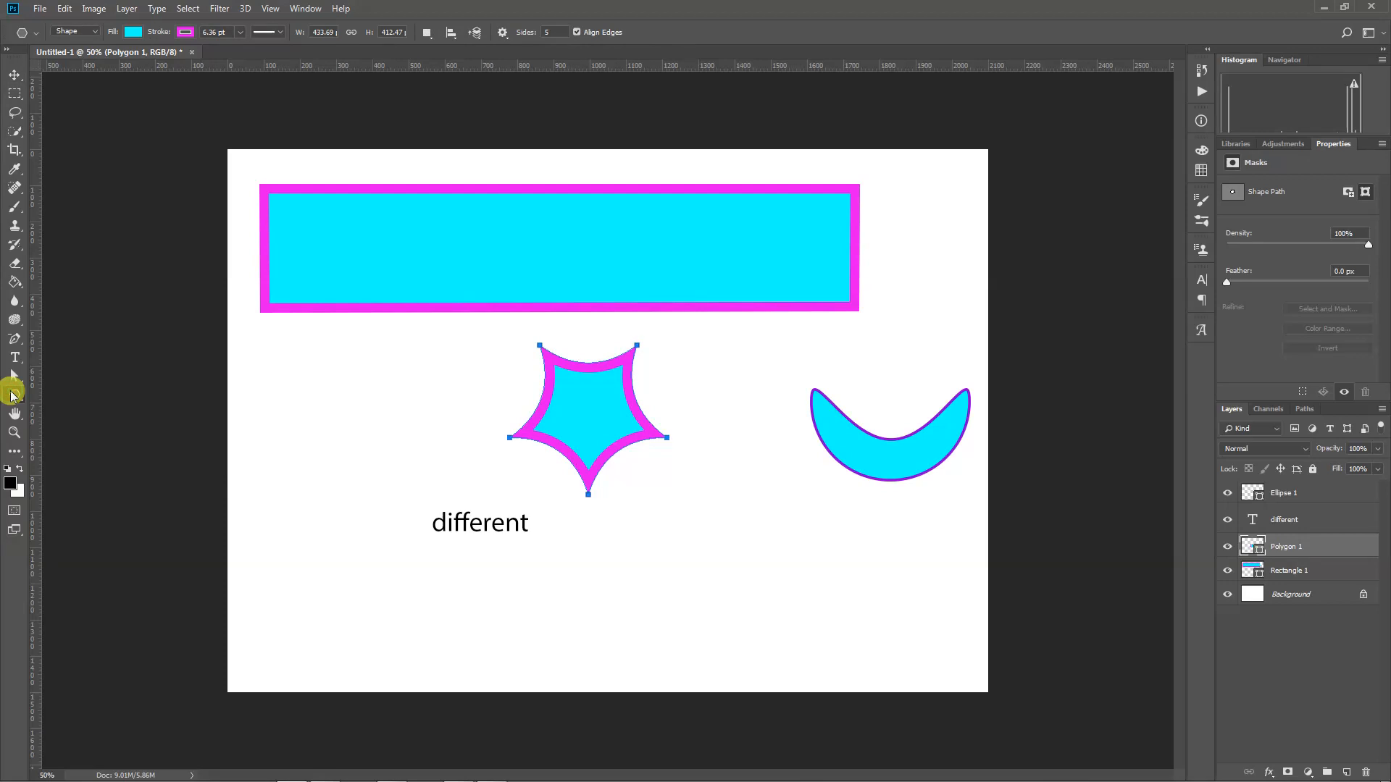
{"action": "left_click", "coordinate": [503, 33]}
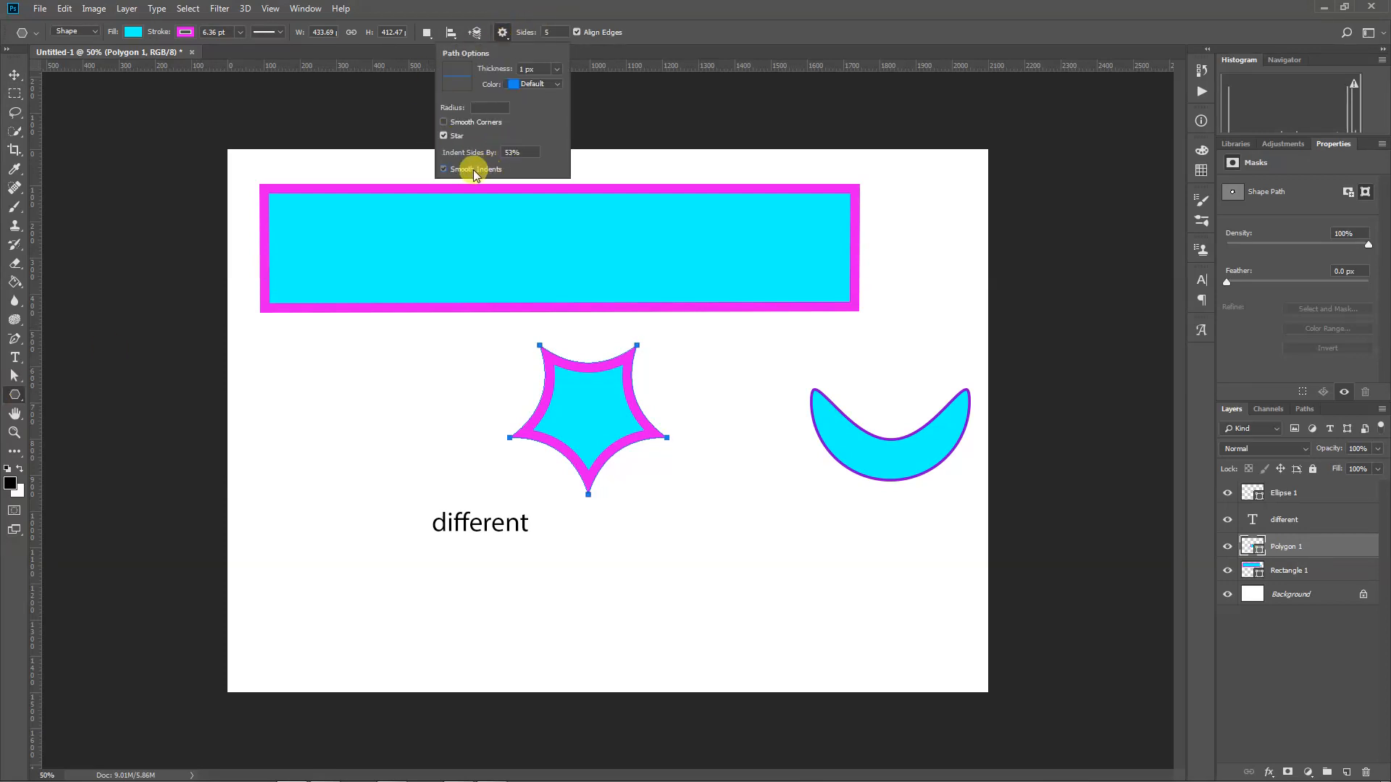
{"action": "left_click_drag", "start_coordinate": [690, 563], "coordinate": [708, 462]}
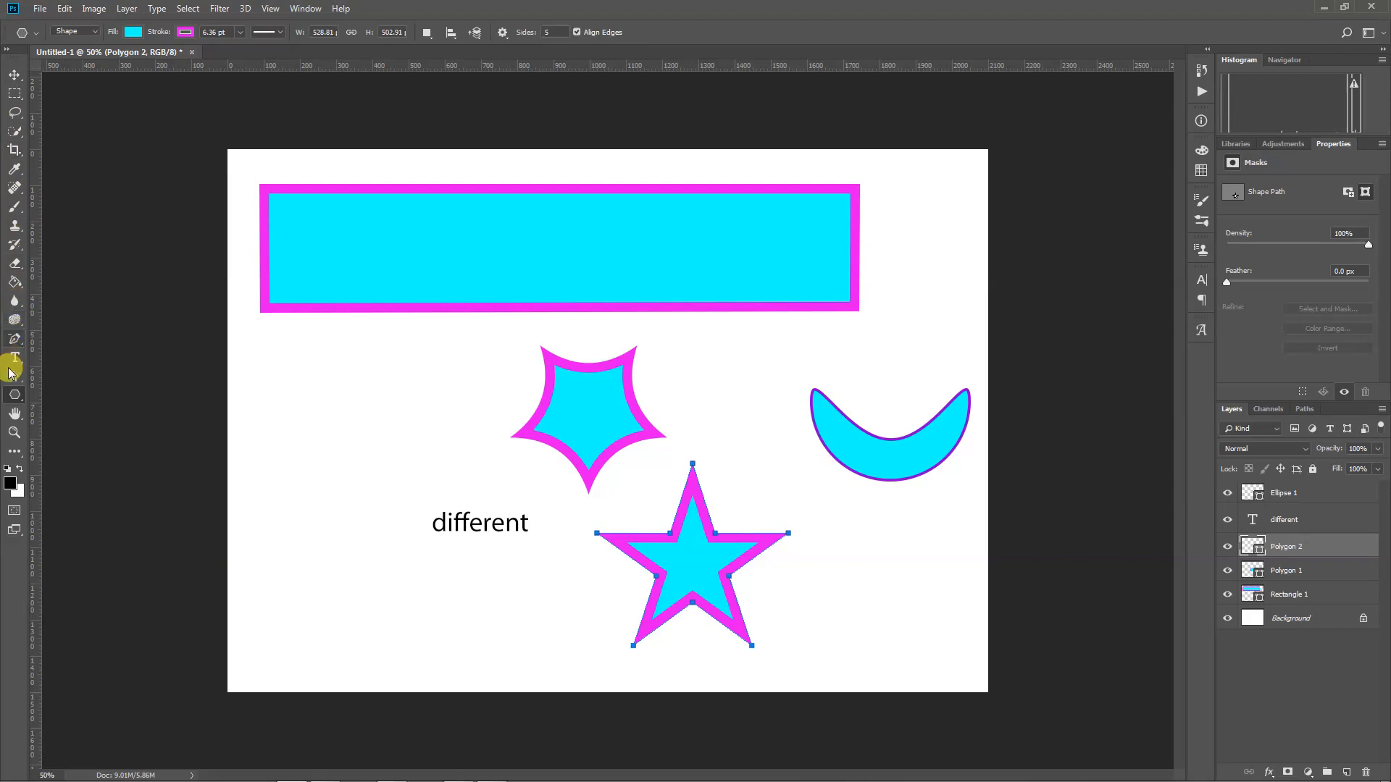
Move the whole path of the smooth-indented star to the left side of the canvas.
{"action": "left_click", "coordinate": [12, 374]}
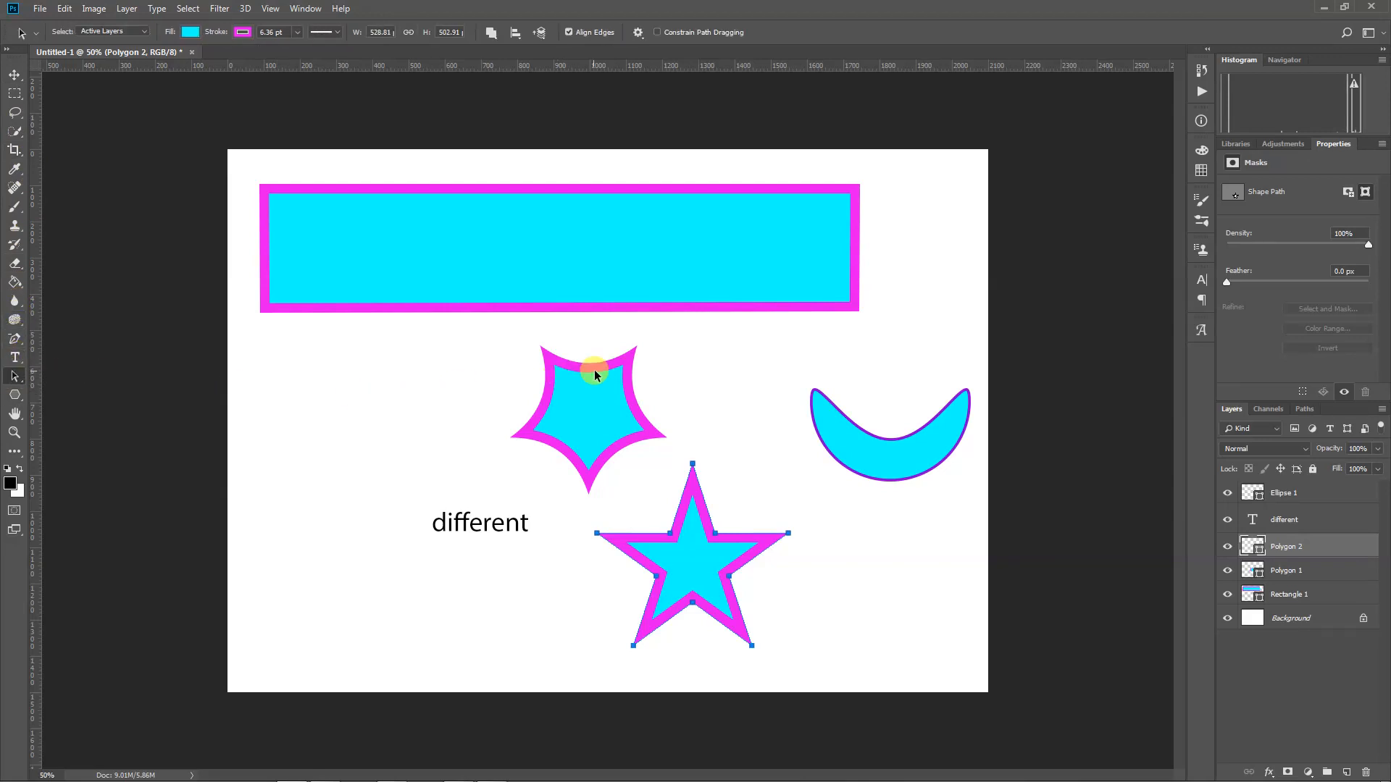
{"action": "mouse_move", "coordinate": [594, 370]}
{"action": "left_mouse_down"}
{"action": "mouse_move", "coordinate": [437, 380]}
{"action": "mouse_move", "coordinate": [573, 367]}
{"action": "left_mouse_up"}
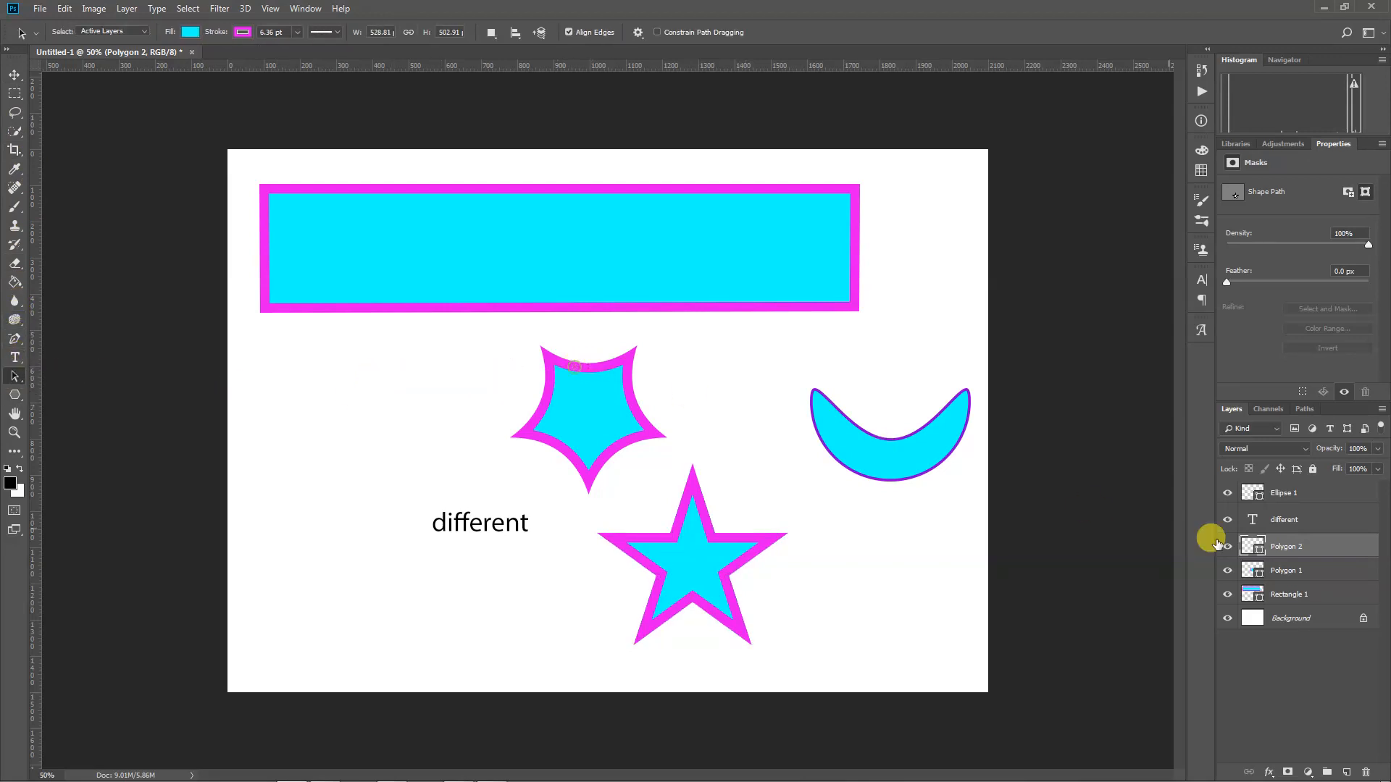
{"action": "left_click", "coordinate": [1308, 492]}
{"action": "left_click", "coordinate": [1315, 562]}
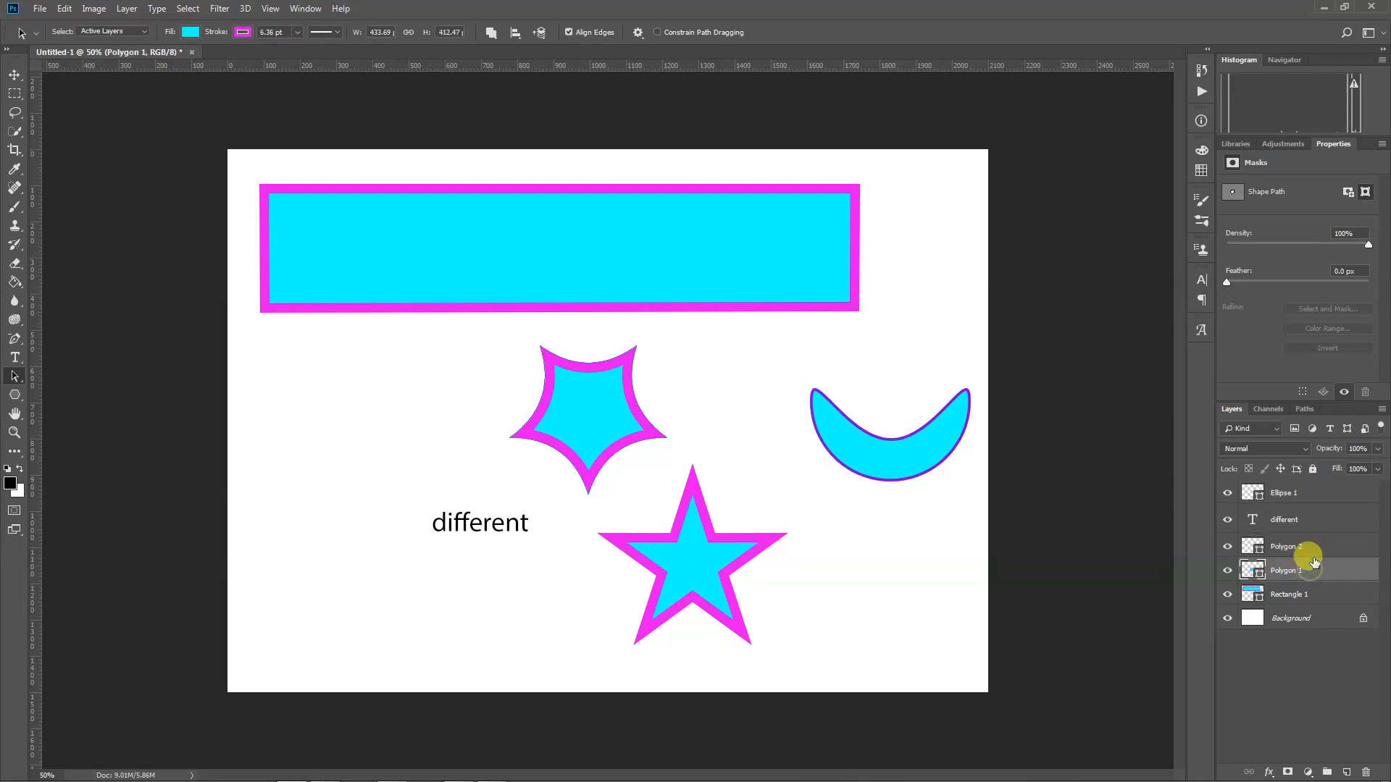
{"action": "left_click_drag", "start_coordinate": [594, 375], "coordinate": [337, 370]}
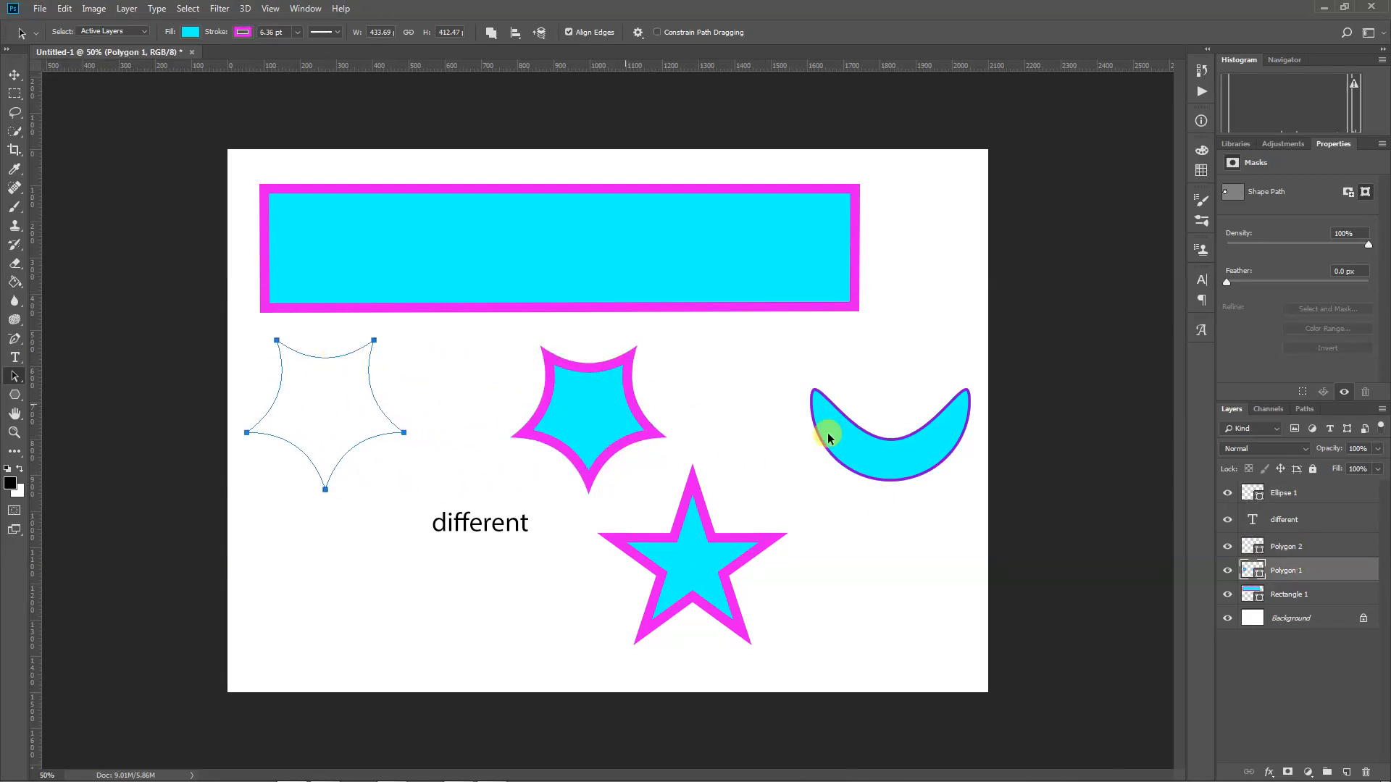
Move the straight-edged star up and left beside the smooth-indented one, and delete the "different" text layer.
{"action": "left_click", "coordinate": [1320, 554]}
{"action": "left_click_drag", "start_coordinate": [720, 534], "coordinate": [587, 393]}
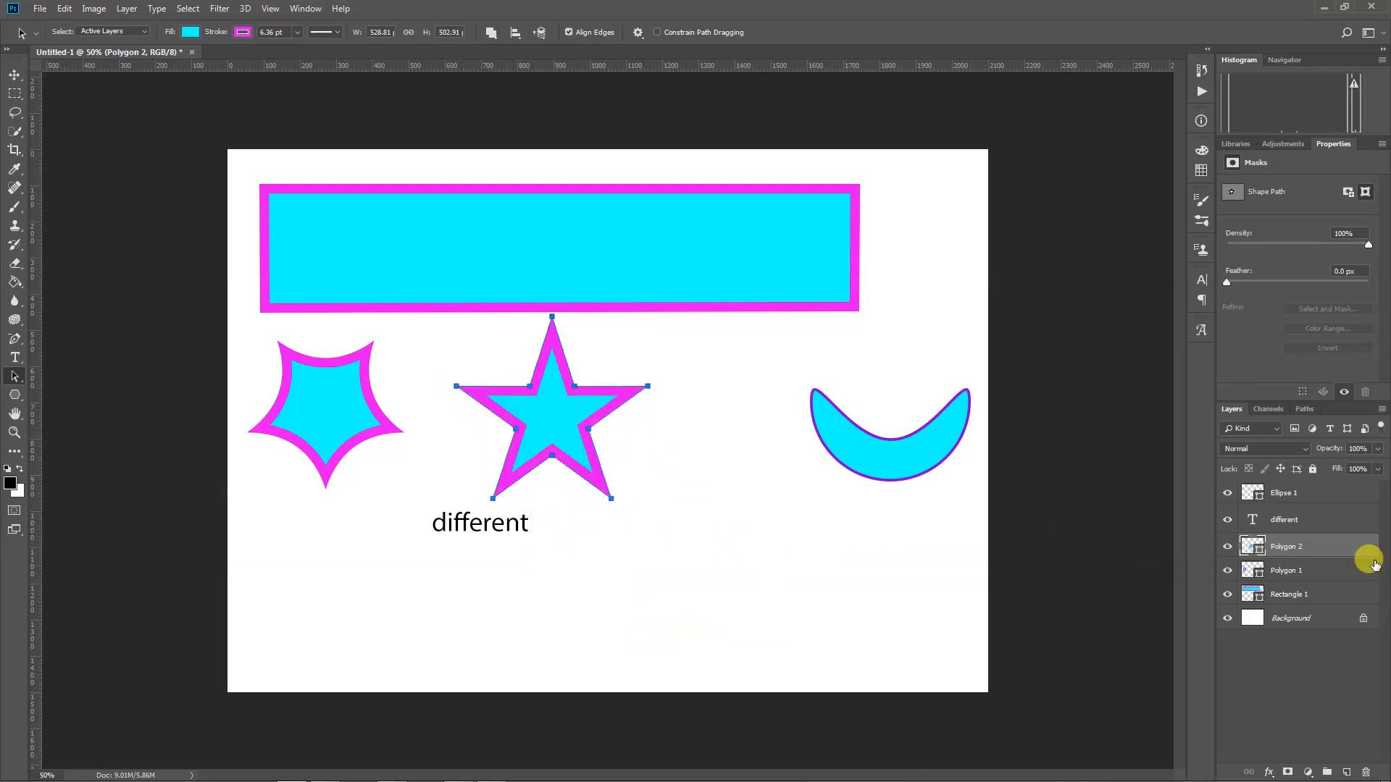
{"action": "left_click_drag", "start_coordinate": [1335, 520], "coordinate": [1365, 771]}
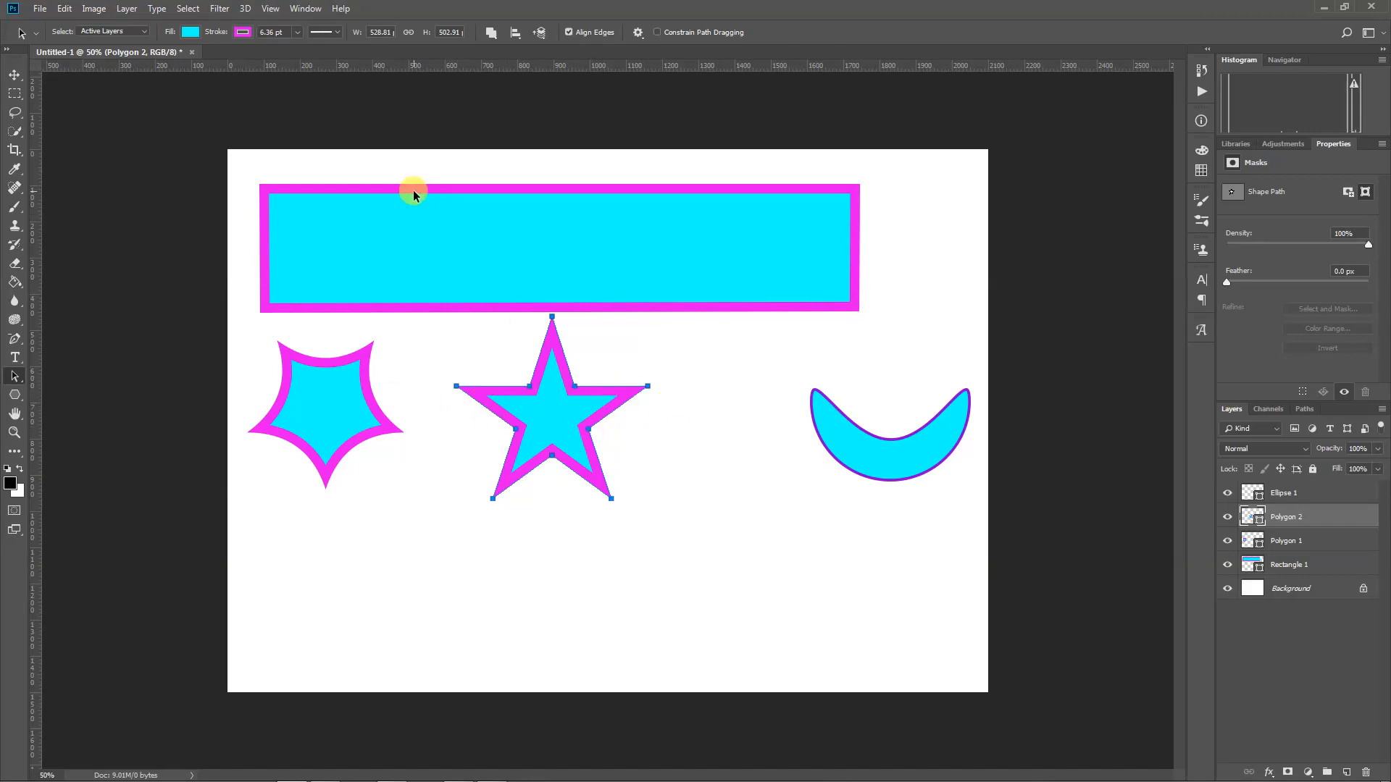
Select the rectangle's layer and move the whole rectangle down below the stars.
{"action": "left_click_drag", "start_coordinate": [413, 190], "coordinate": [454, 218]}
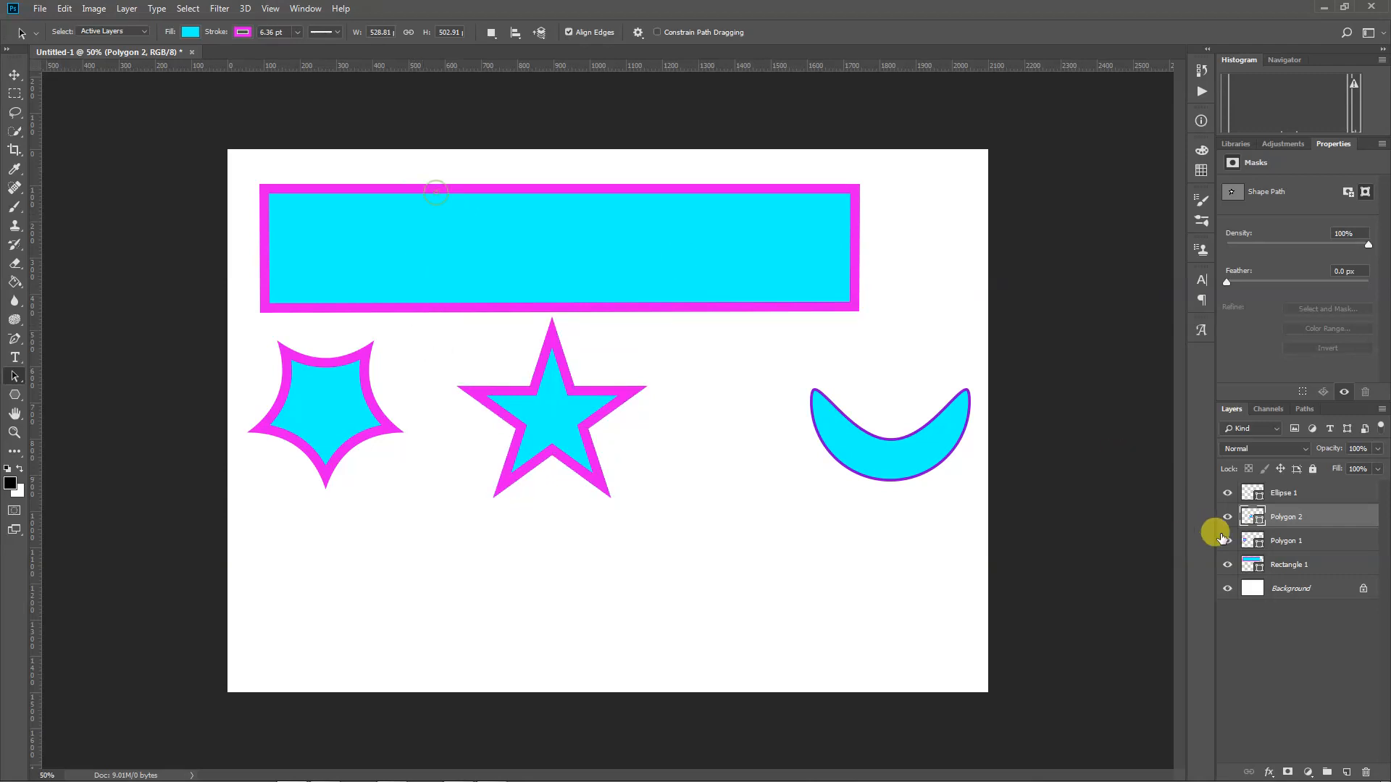
{"action": "left_click", "coordinate": [1316, 564]}
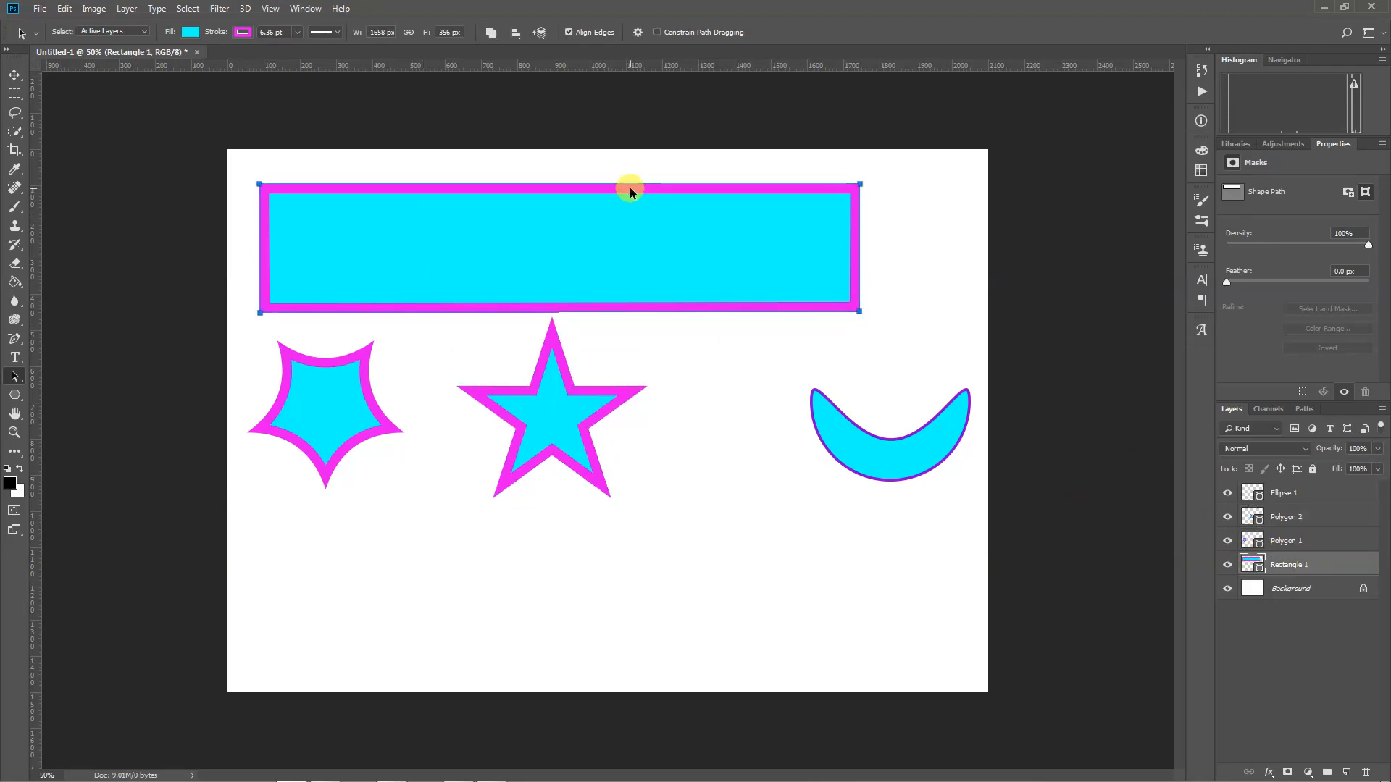
{"action": "left_click_drag", "start_coordinate": [630, 193], "coordinate": [611, 552]}
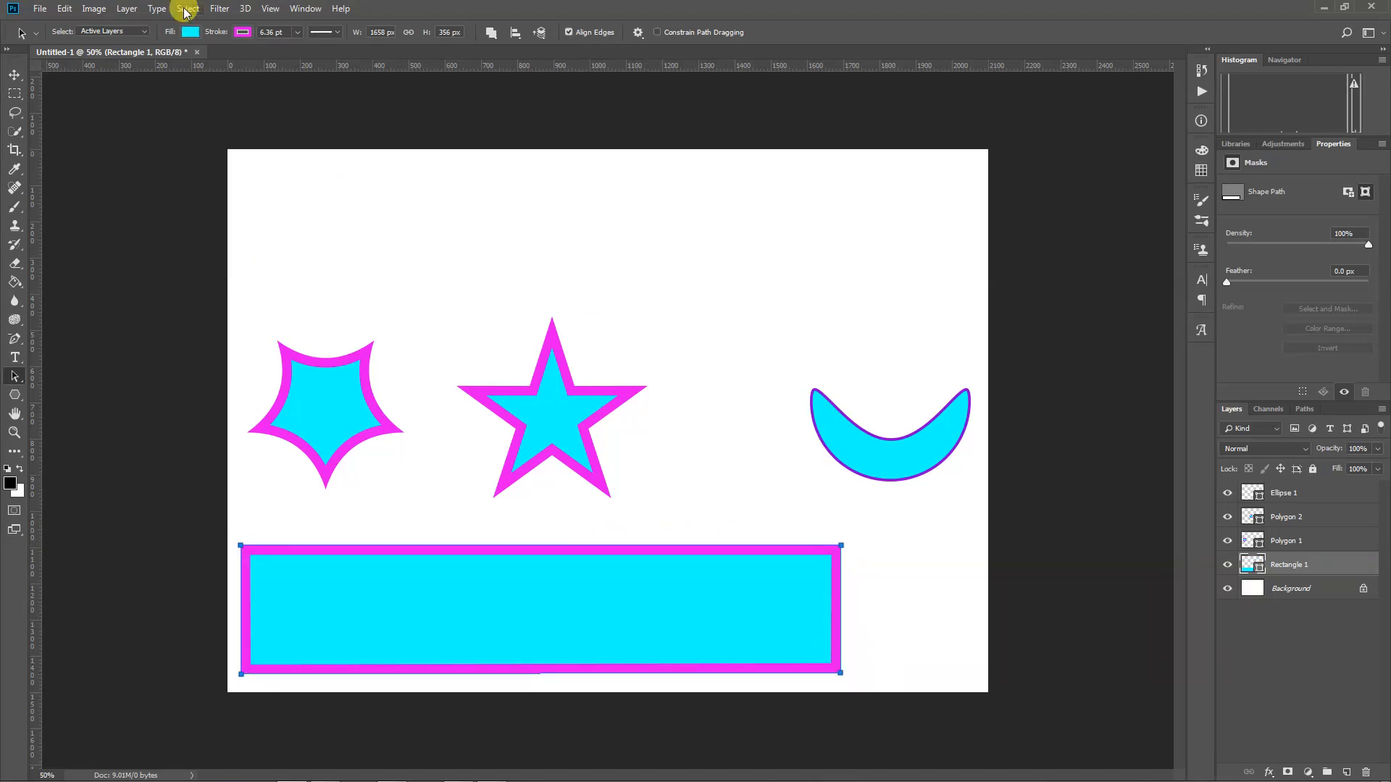
Change the rectangle's fill to the pale cream colour f7edc4.
{"action": "left_click", "coordinate": [187, 33]}
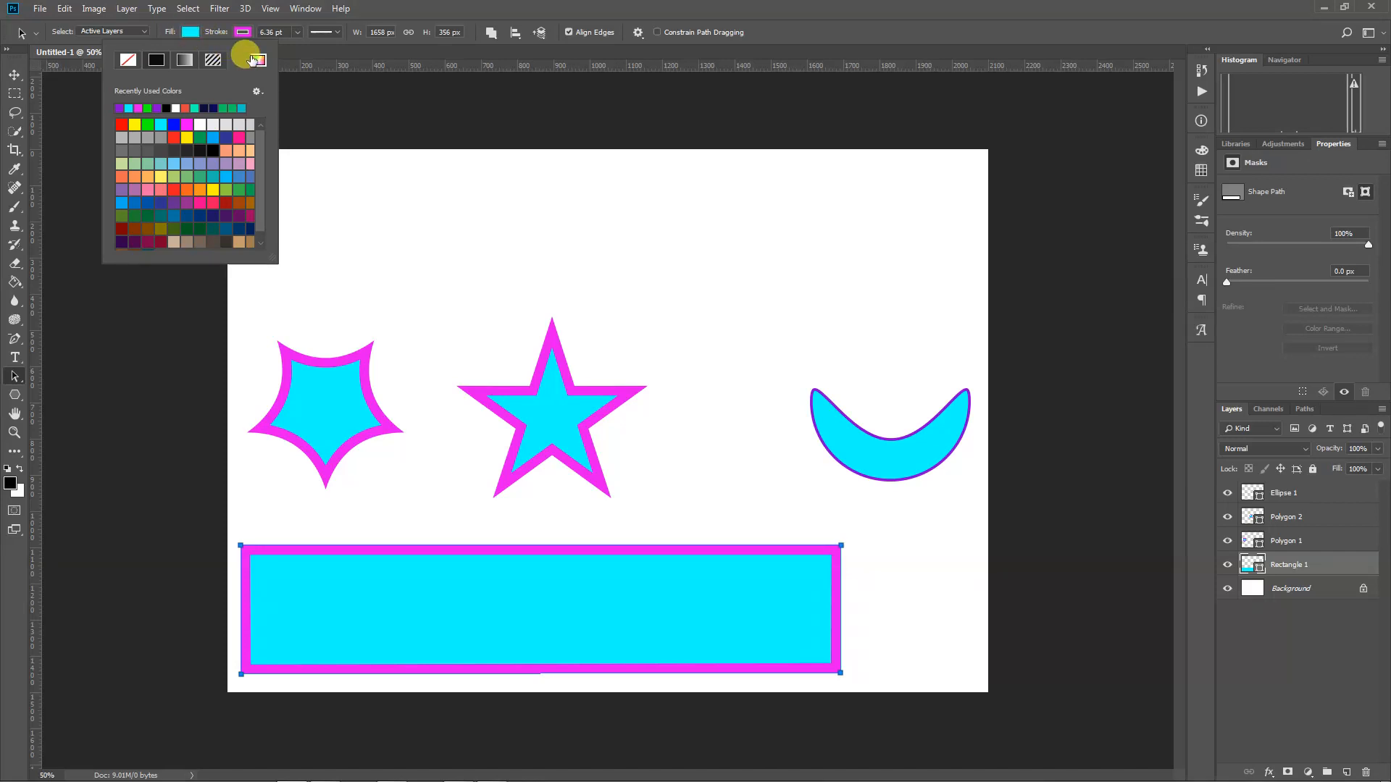
{"action": "left_click", "coordinate": [255, 60]}
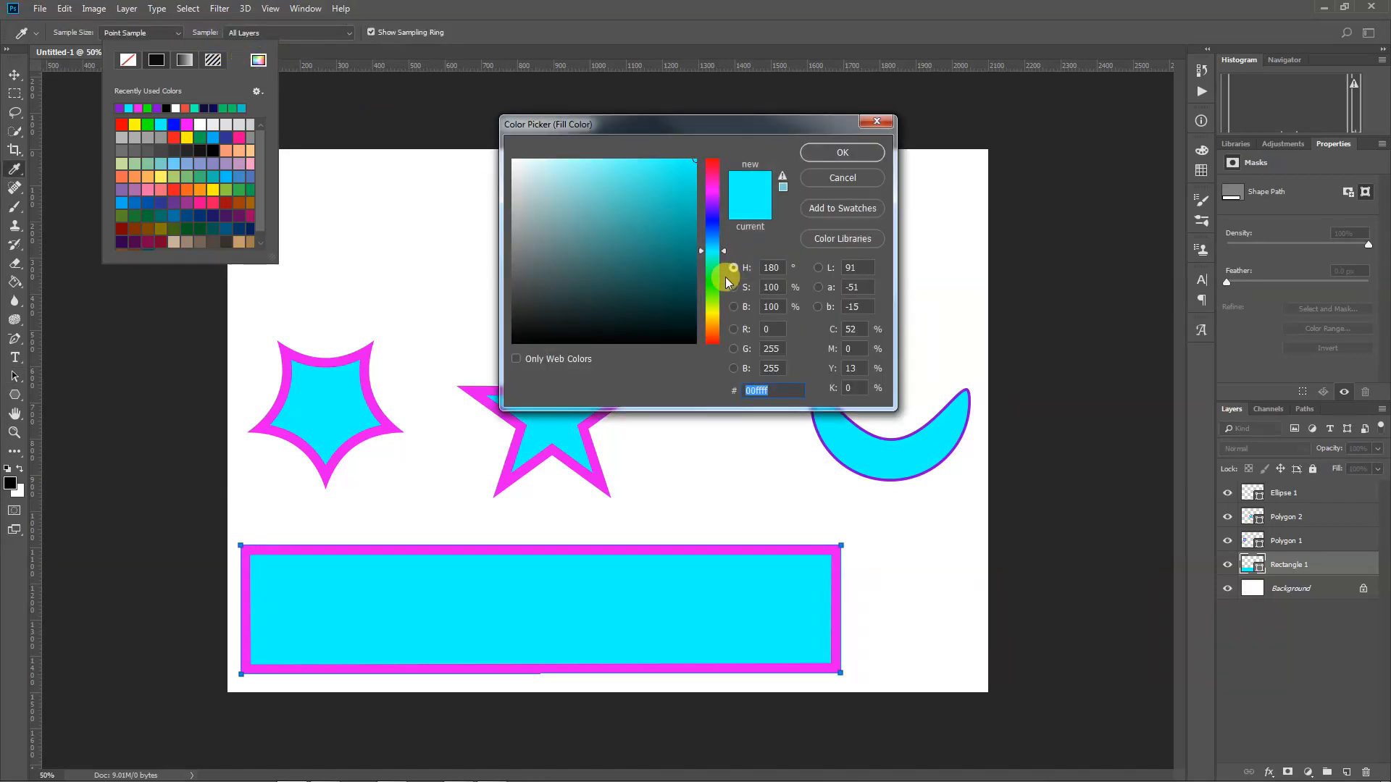
{"action": "left_click", "coordinate": [726, 310]}
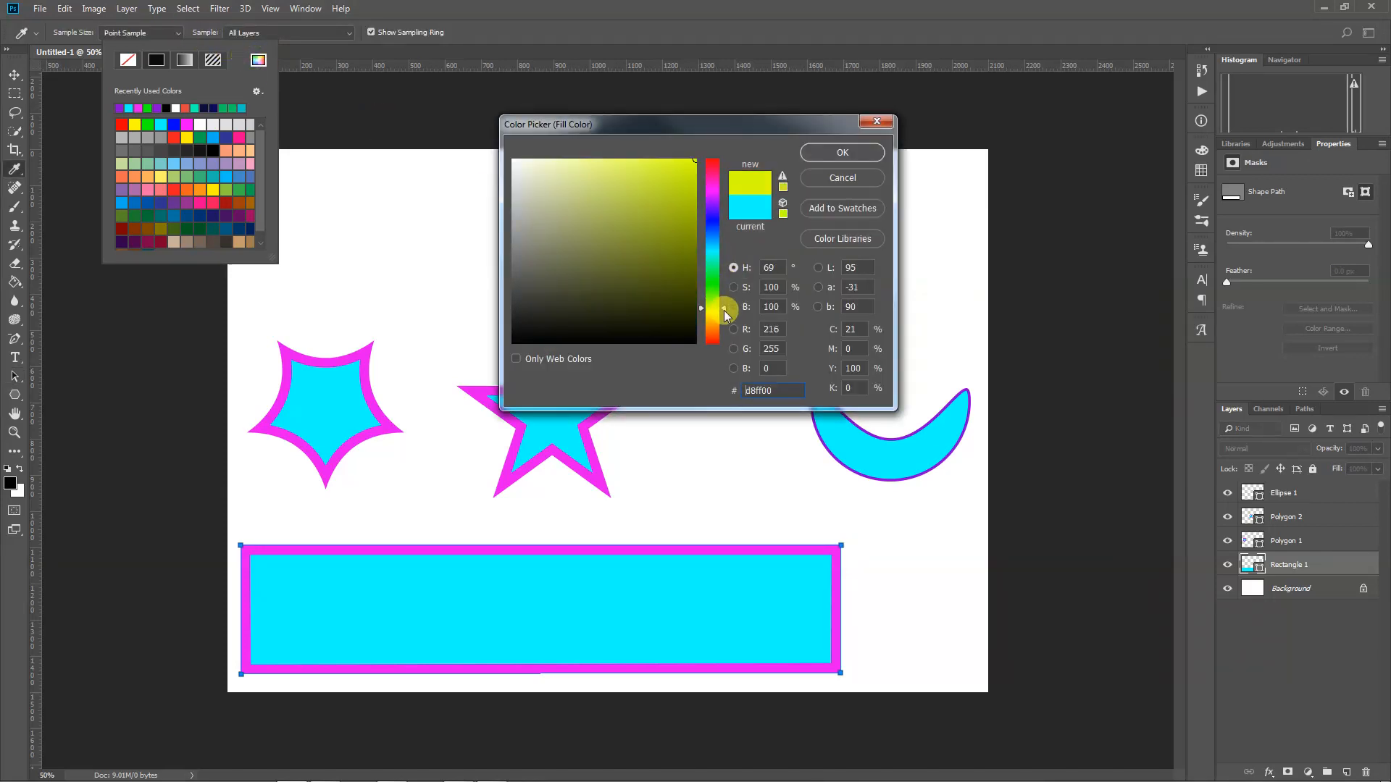
{"action": "left_click_drag", "start_coordinate": [724, 312], "coordinate": [723, 319]}
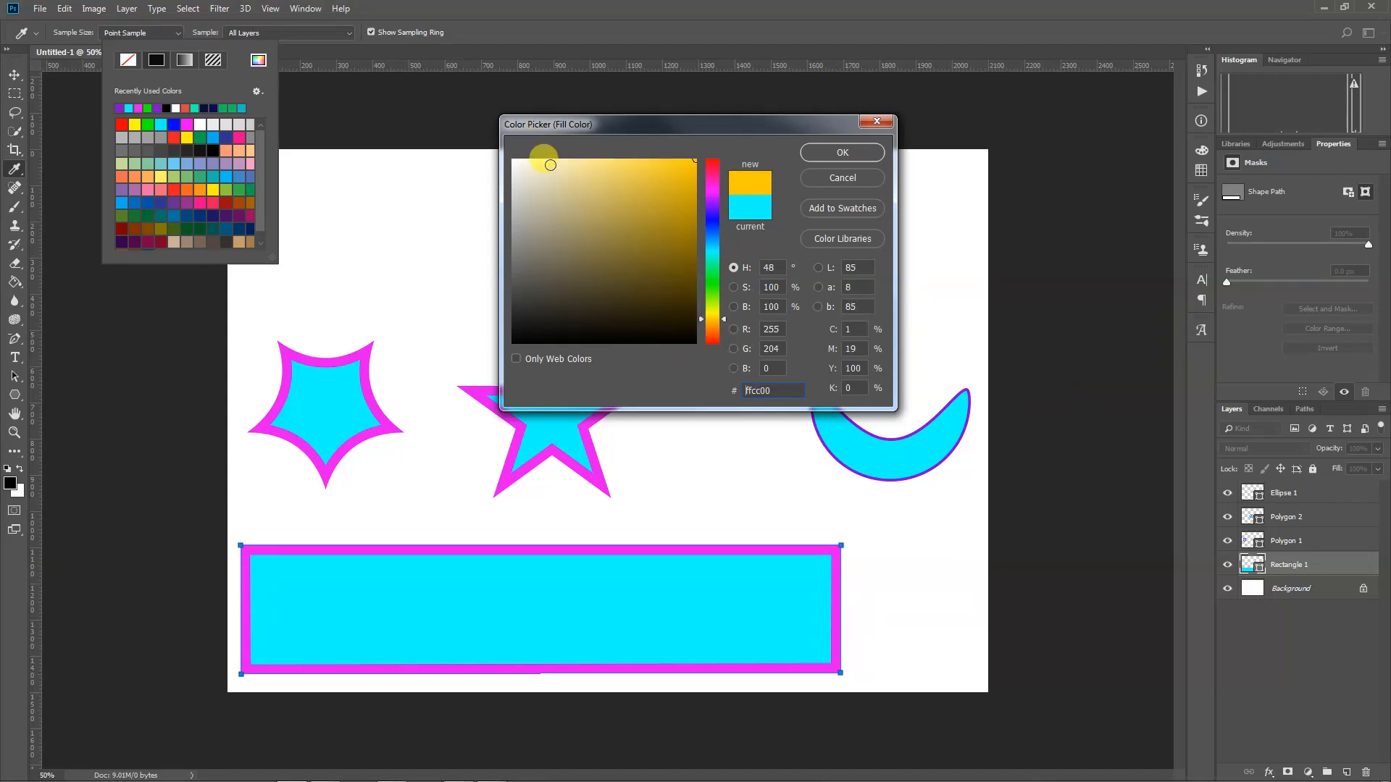
{"action": "left_click", "coordinate": [550, 166]}
{"action": "left_click", "coordinate": [843, 151]}
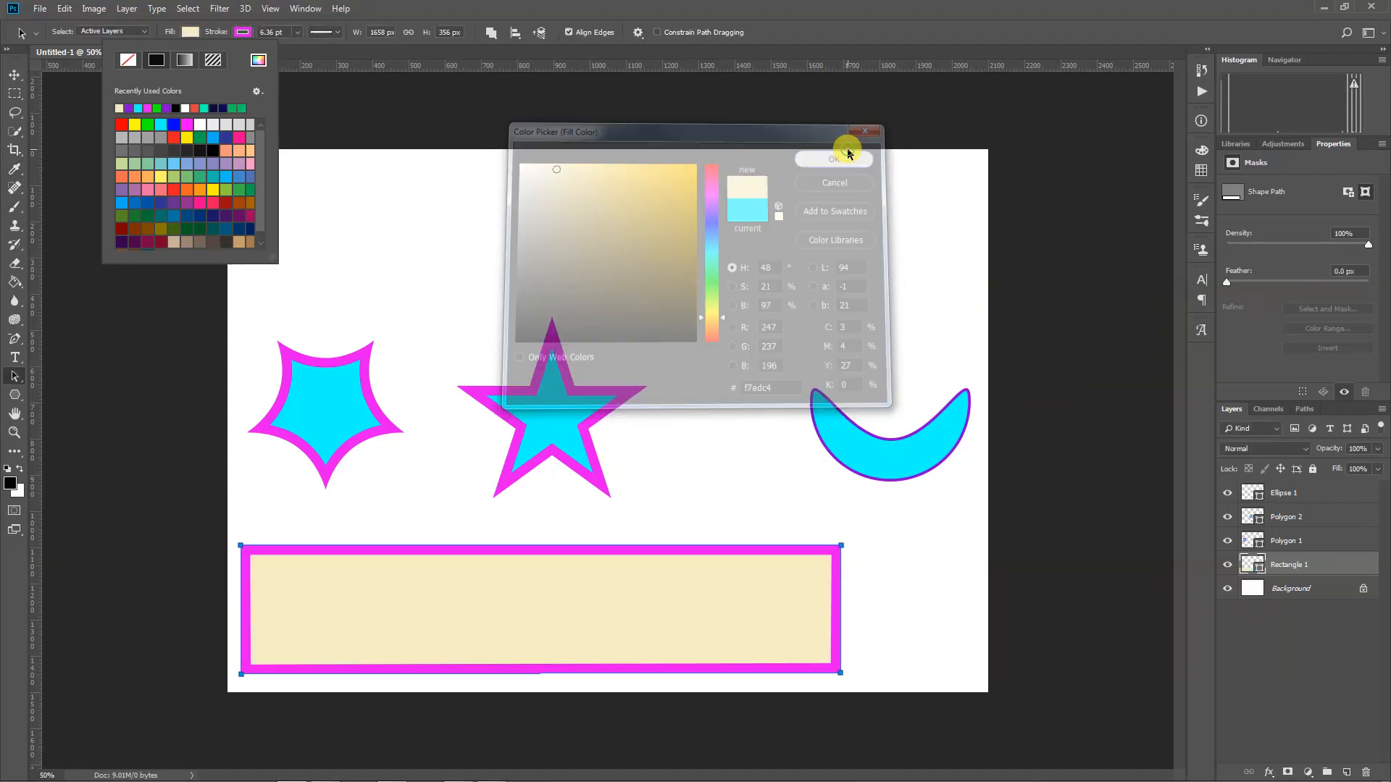
Remove the stroke colour from the rectangle and close the stroke options.
{"action": "left_click", "coordinate": [249, 34]}
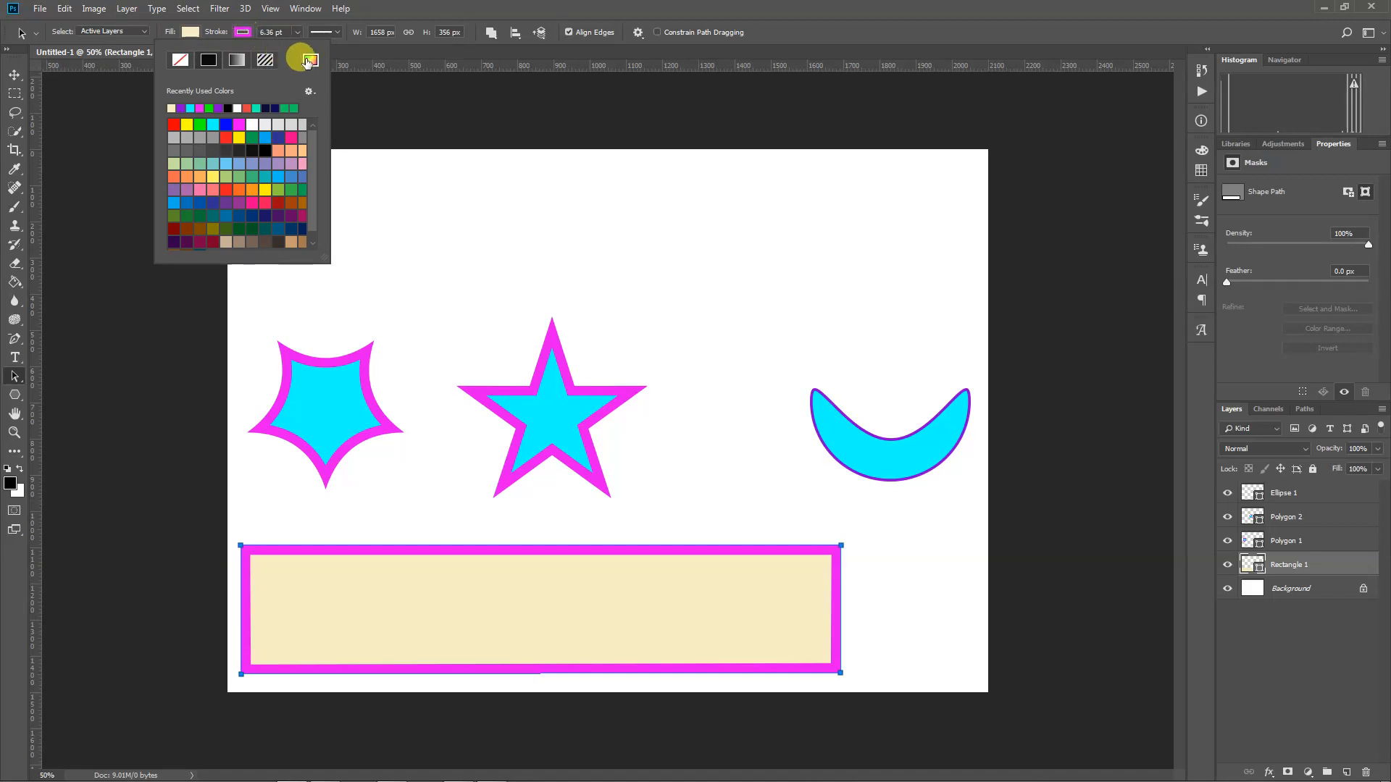
{"action": "left_click", "coordinate": [179, 60]}
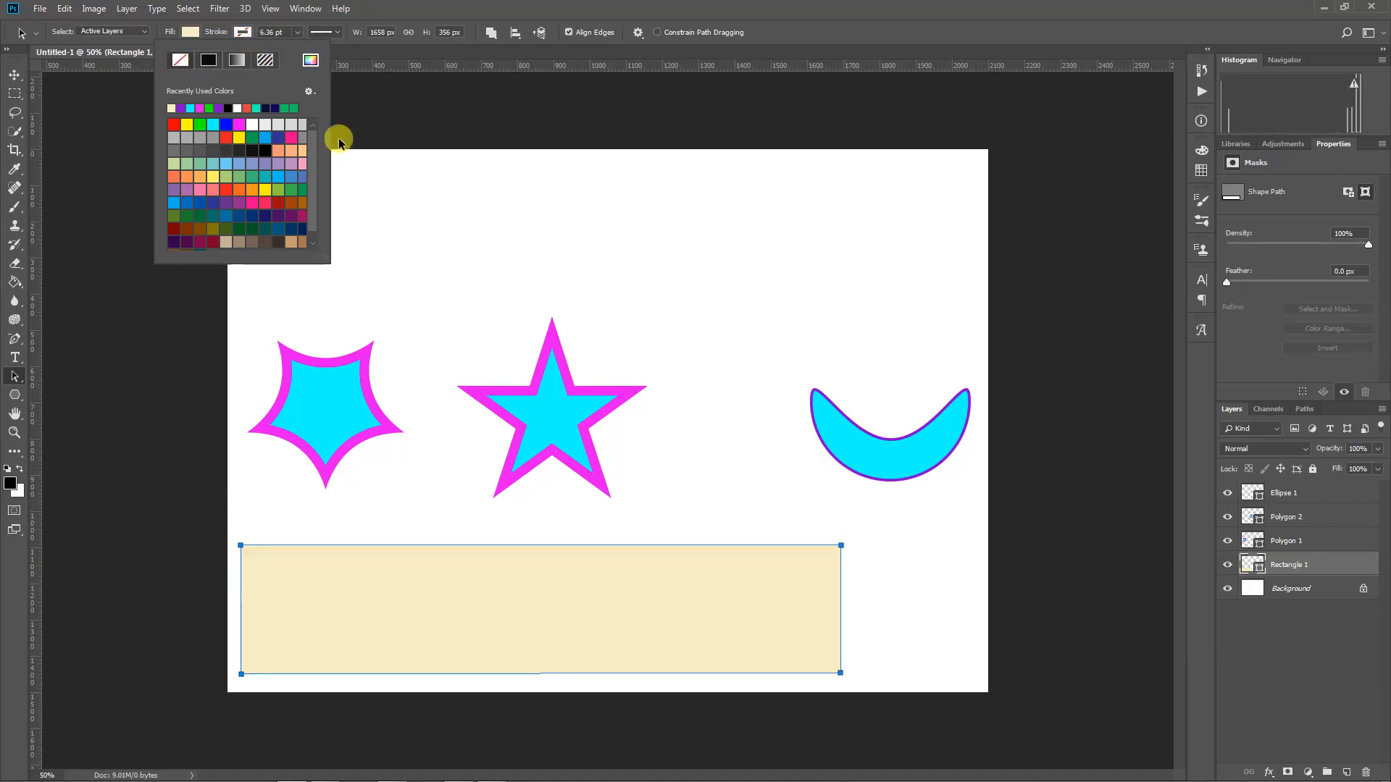
{"action": "left_click", "coordinate": [657, 292]}
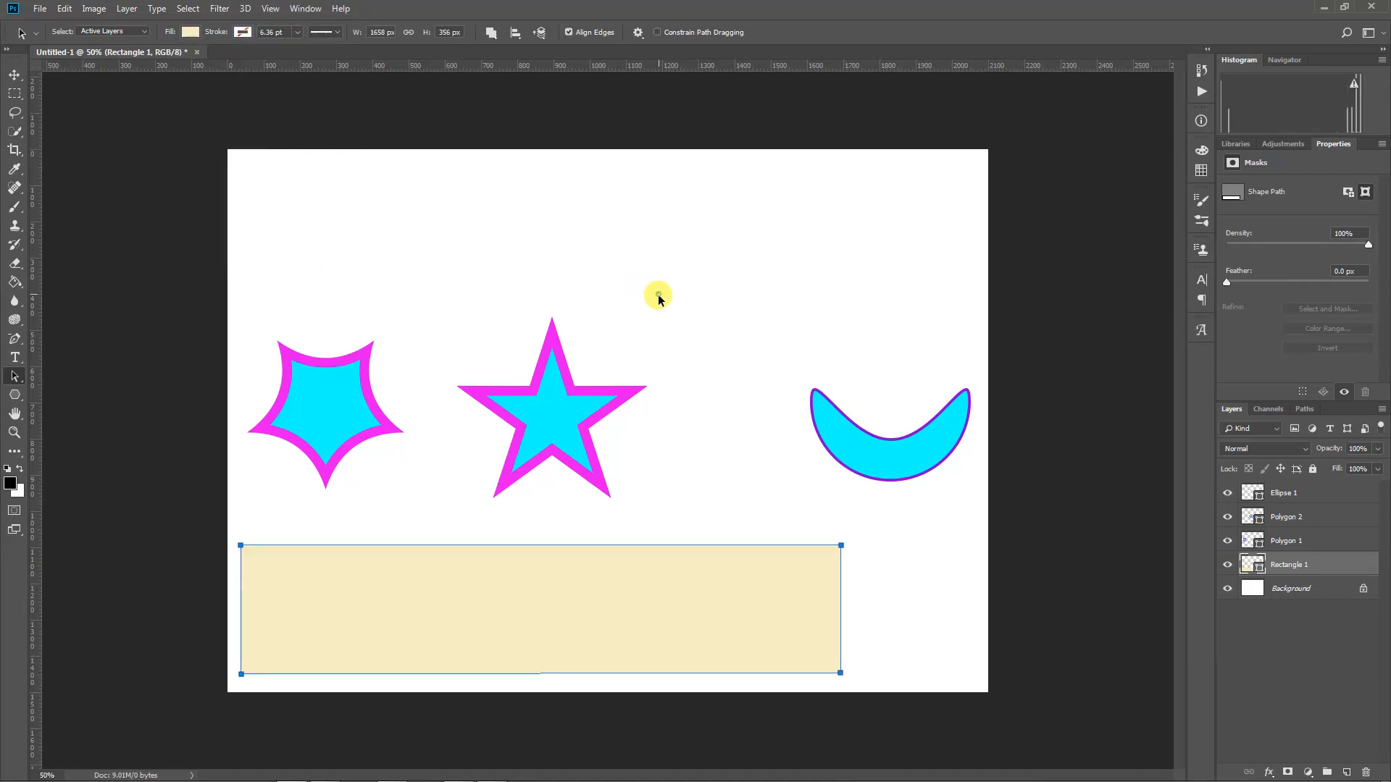
Select the cream rectangle and move it slightly left so it meets the canvas's left edge.
{"action": "left_click", "coordinate": [865, 601]}
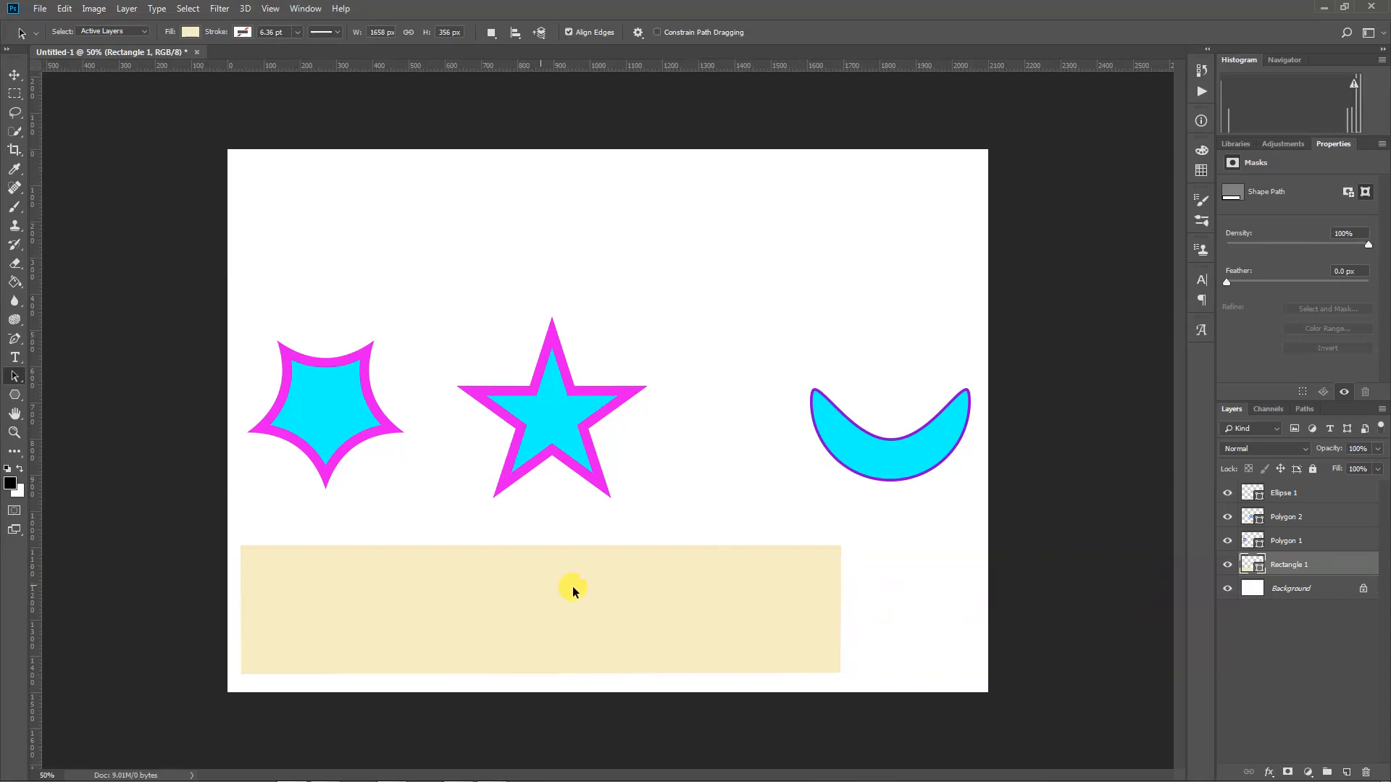
{"action": "left_click", "coordinate": [773, 549]}
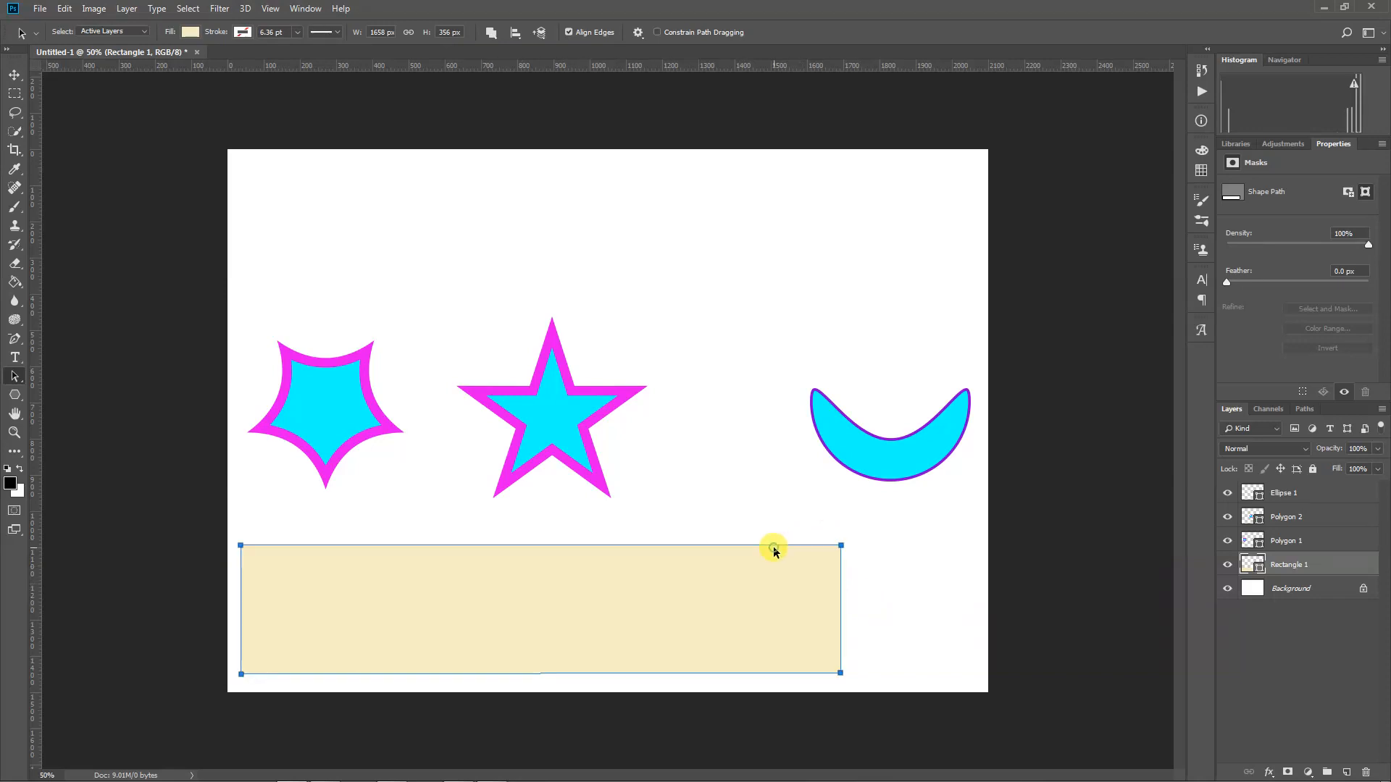
{"action": "left_click_drag", "start_coordinate": [766, 549], "coordinate": [751, 548]}
{"action": "left_click", "coordinate": [859, 572]}
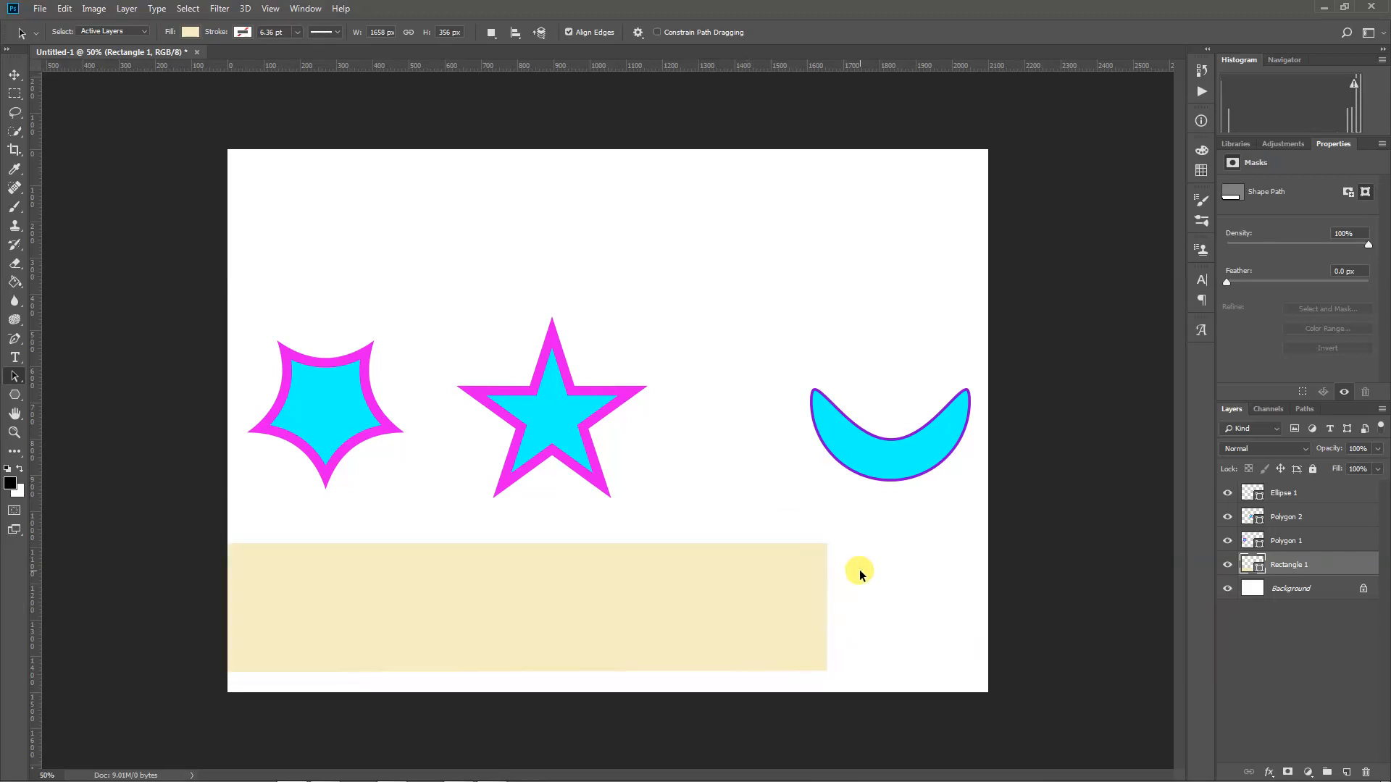
Free-transform the rectangle's path, lowering its top edge to reduce the height to about 246 px.
{"action": "left_click", "coordinate": [551, 561]}
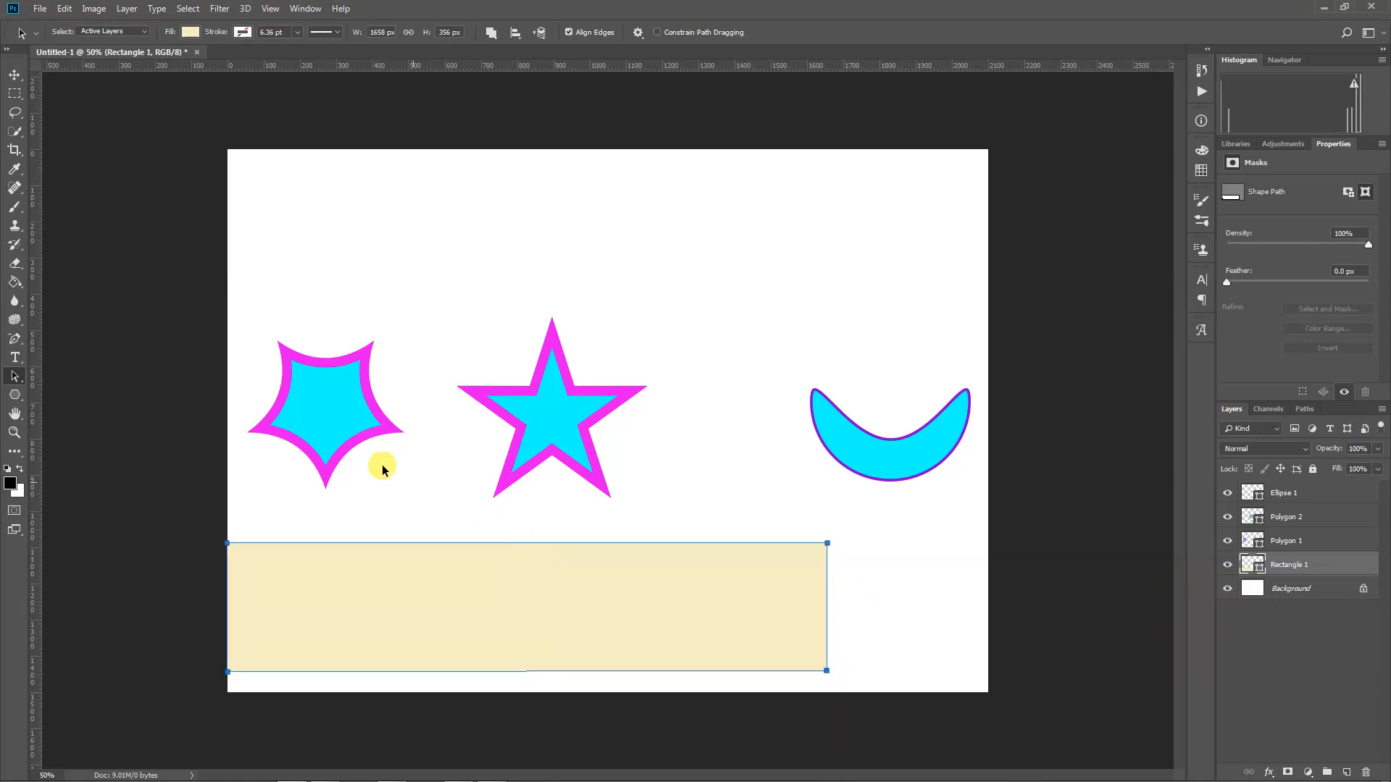
{"action": "left_click", "coordinate": [65, 9]}
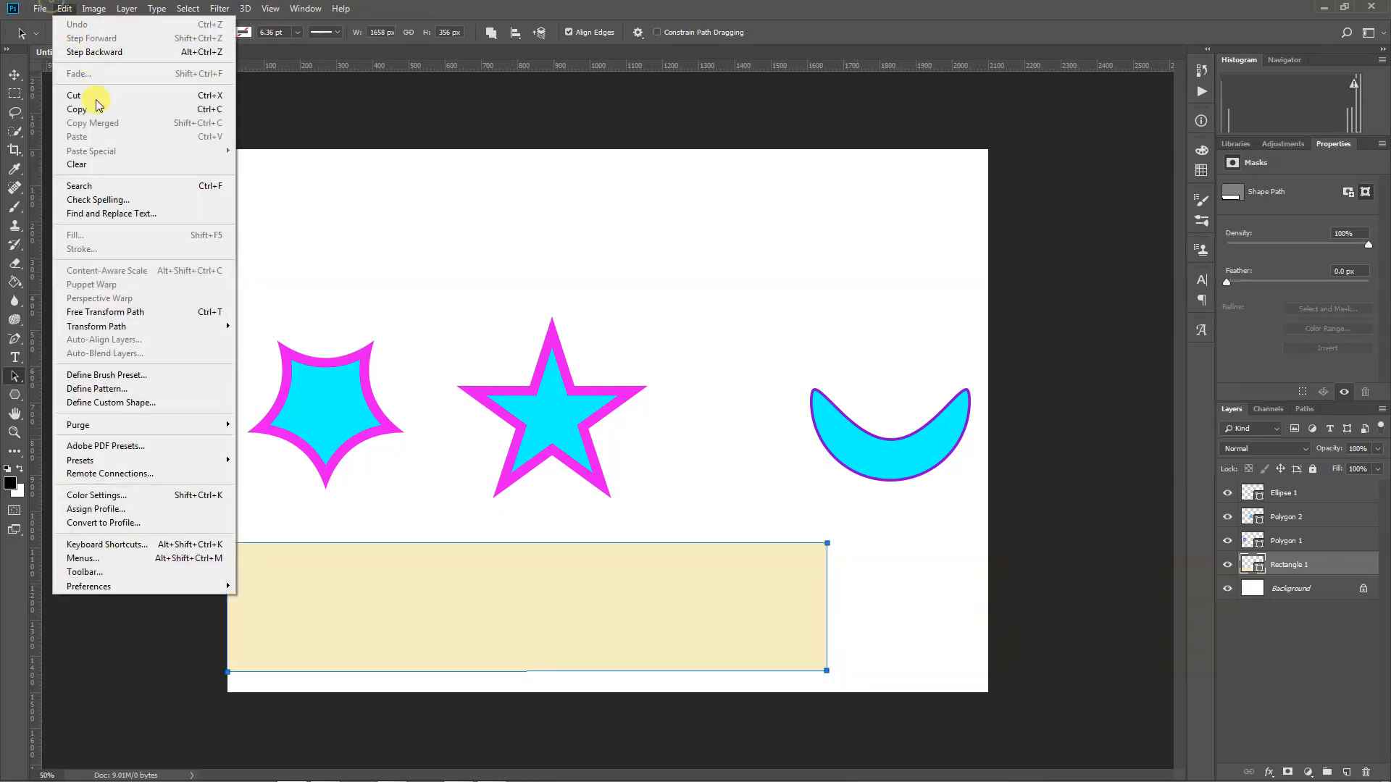
{"action": "left_click", "coordinate": [107, 312]}
{"action": "left_click_drag", "start_coordinate": [526, 545], "coordinate": [526, 584]}
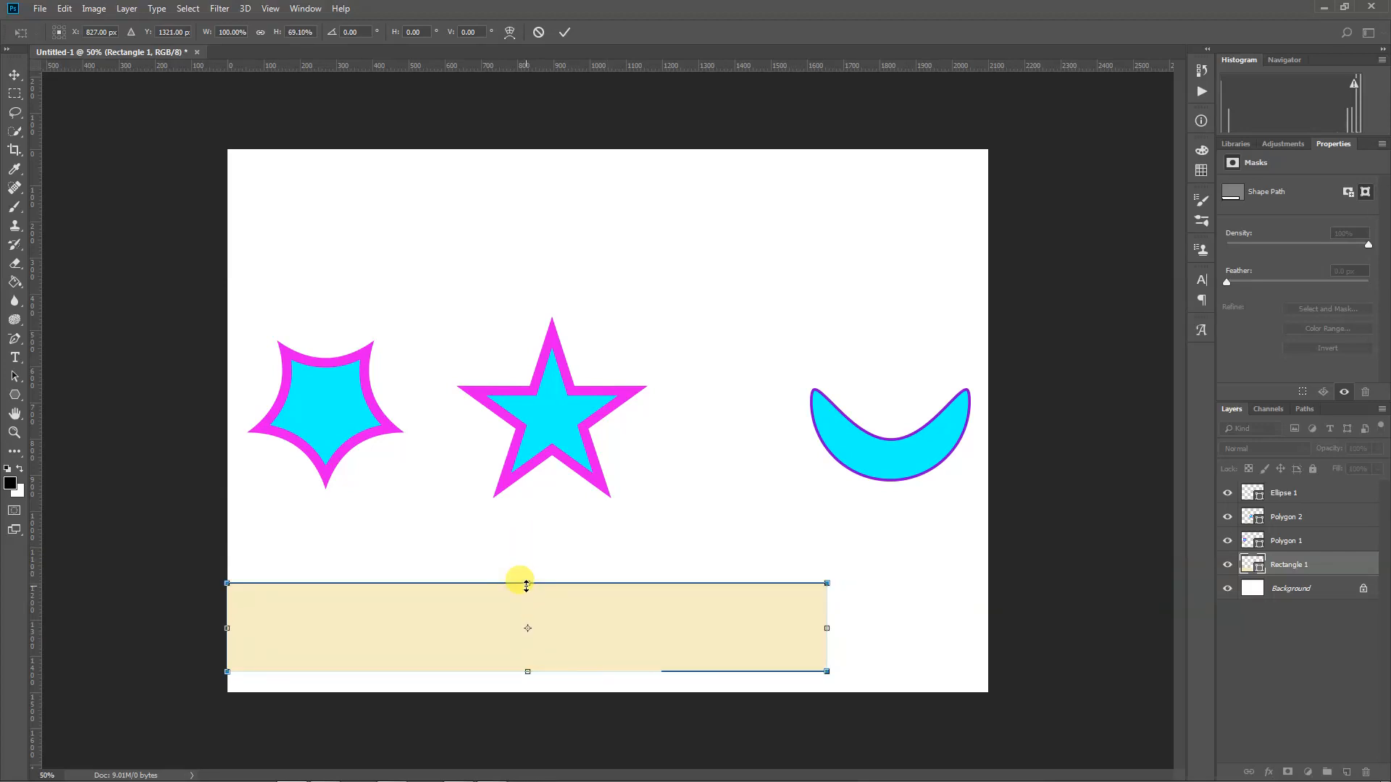
{"action": "key", "text": "Return"}
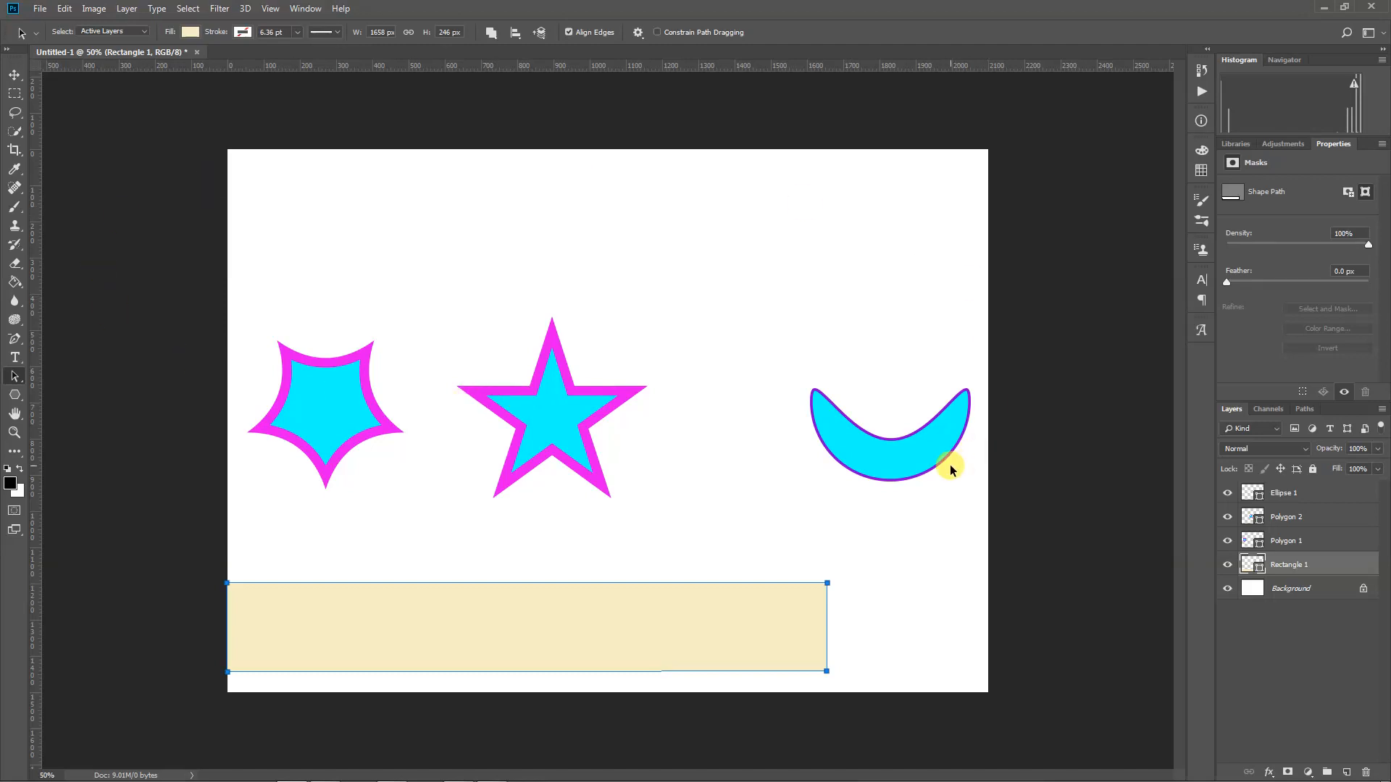
Identify the smooth-indented star's layer by toggling its visibility, and move the star up toward the canvas's upper left.
{"action": "left_click", "coordinate": [369, 410]}
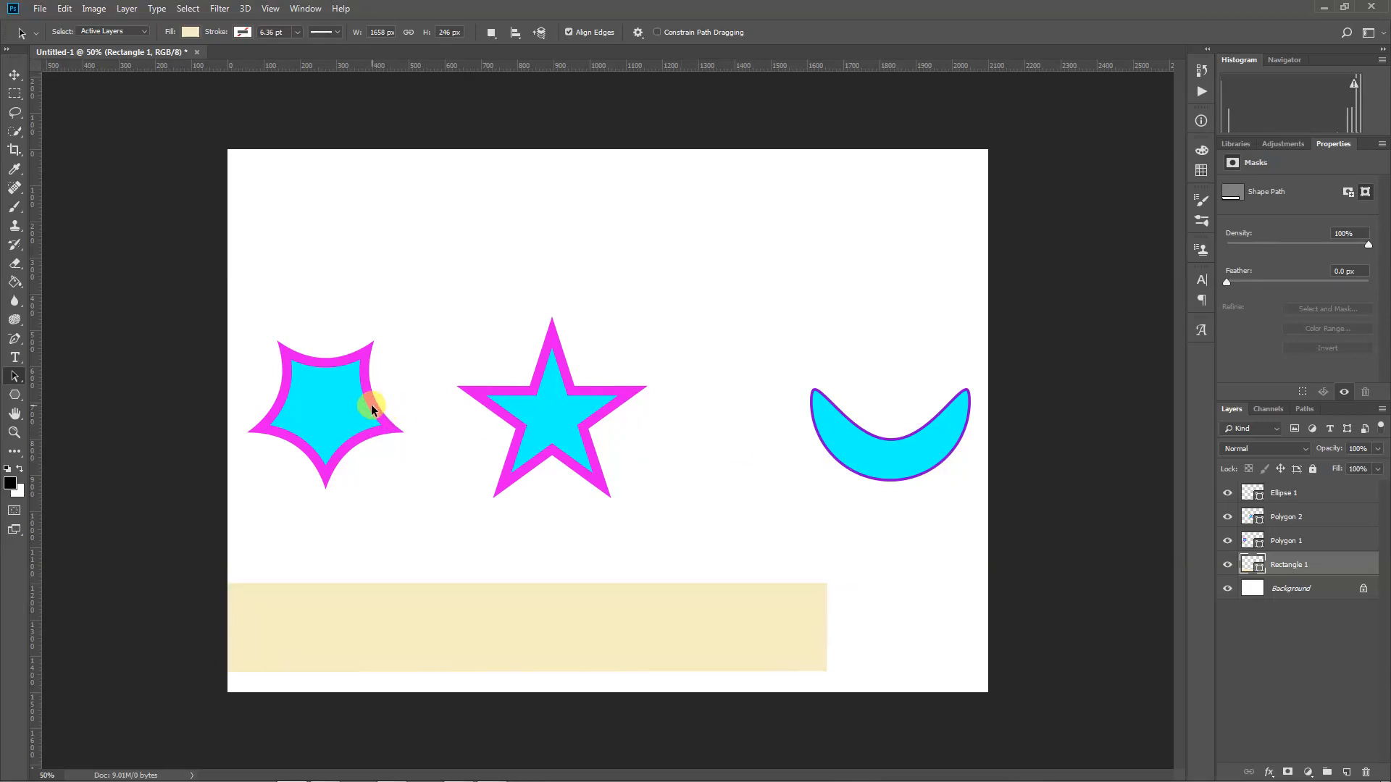
{"action": "left_click", "coordinate": [1282, 541]}
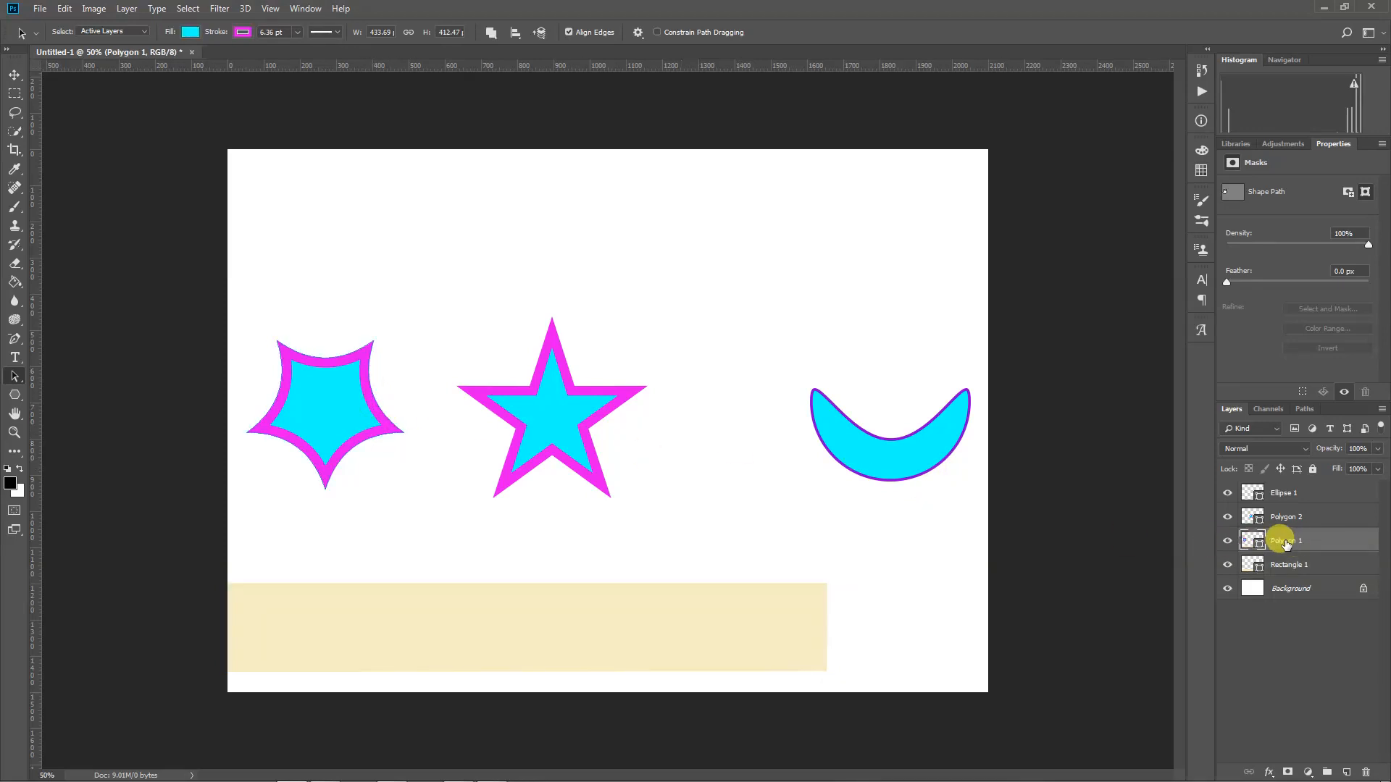
{"action": "left_click", "coordinate": [1227, 540]}
{"action": "left_click", "coordinate": [1227, 540]}
{"action": "left_click_drag", "start_coordinate": [339, 358], "coordinate": [378, 213]}
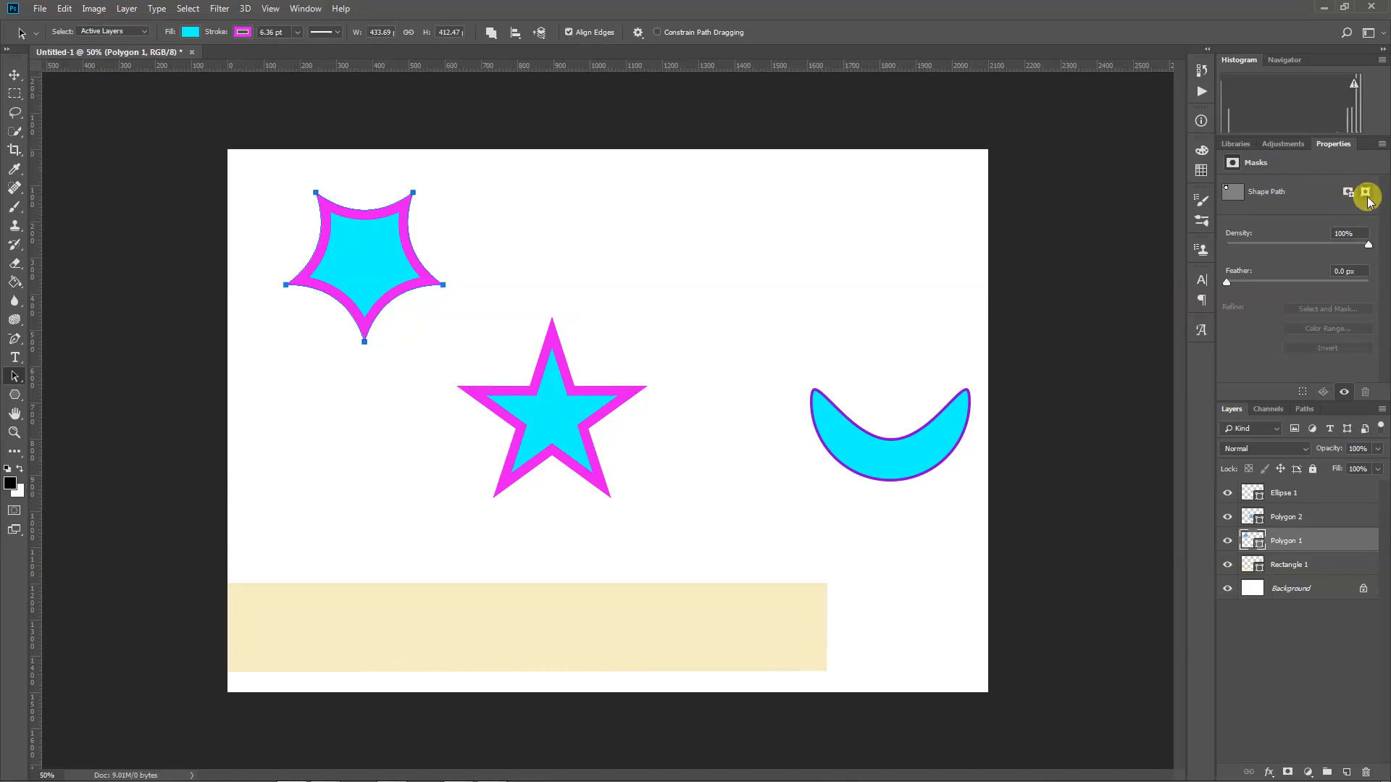
Feather the smooth-indented star's edges by 38 px and deselect its path.
{"action": "left_click", "coordinate": [335, 239]}
{"action": "left_click", "coordinate": [336, 259]}
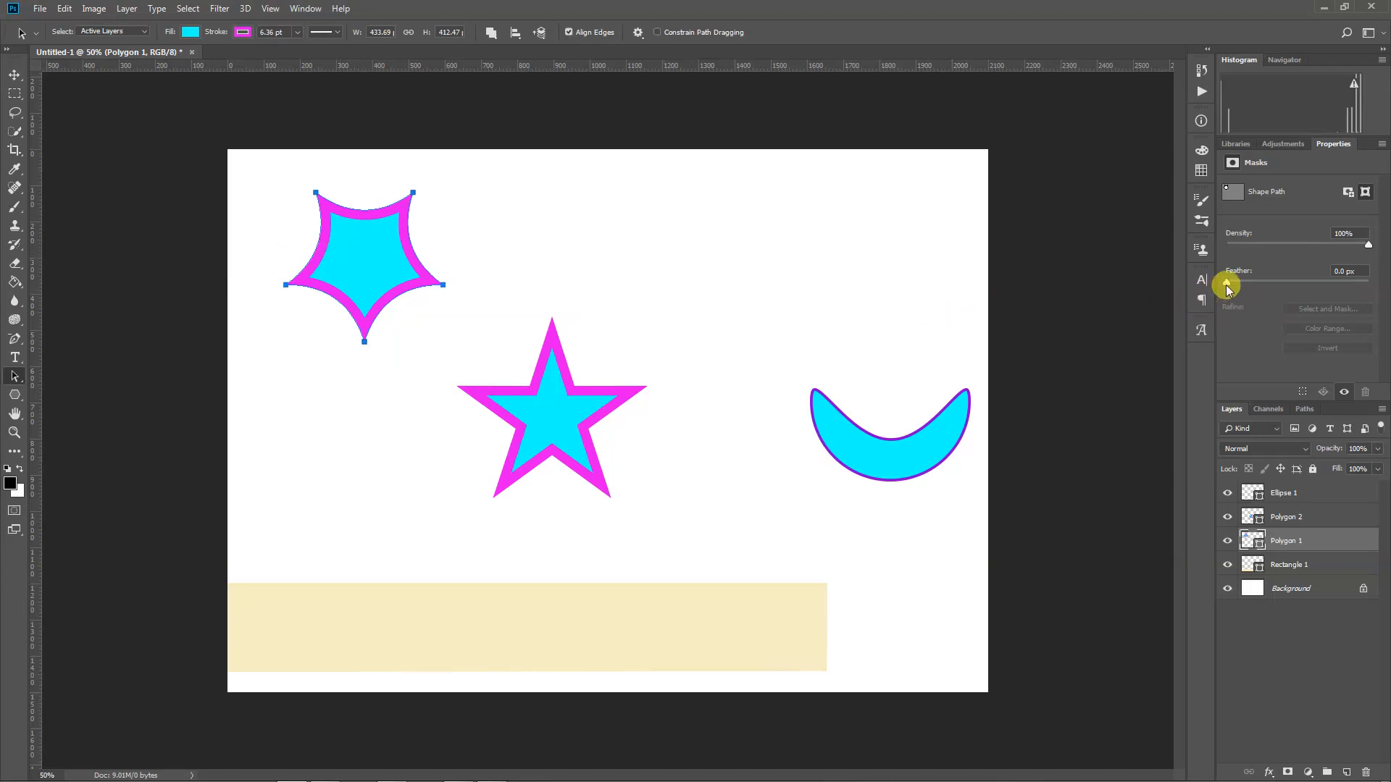
{"action": "mouse_move", "coordinate": [1226, 284]}
{"action": "left_mouse_down"}
{"action": "mouse_move", "coordinate": [1316, 285]}
{"action": "mouse_move", "coordinate": [1298, 285]}
{"action": "left_mouse_up"}
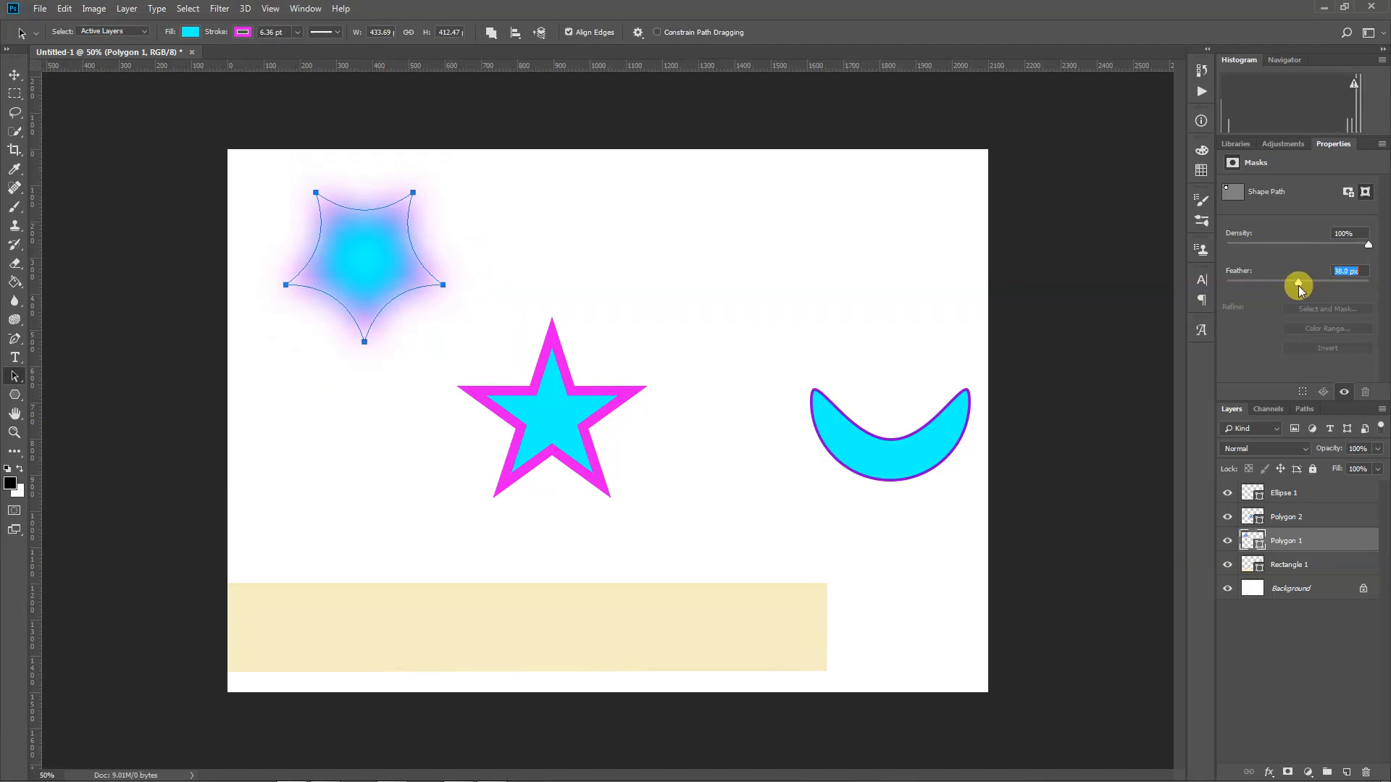
{"action": "left_click", "coordinate": [918, 529]}
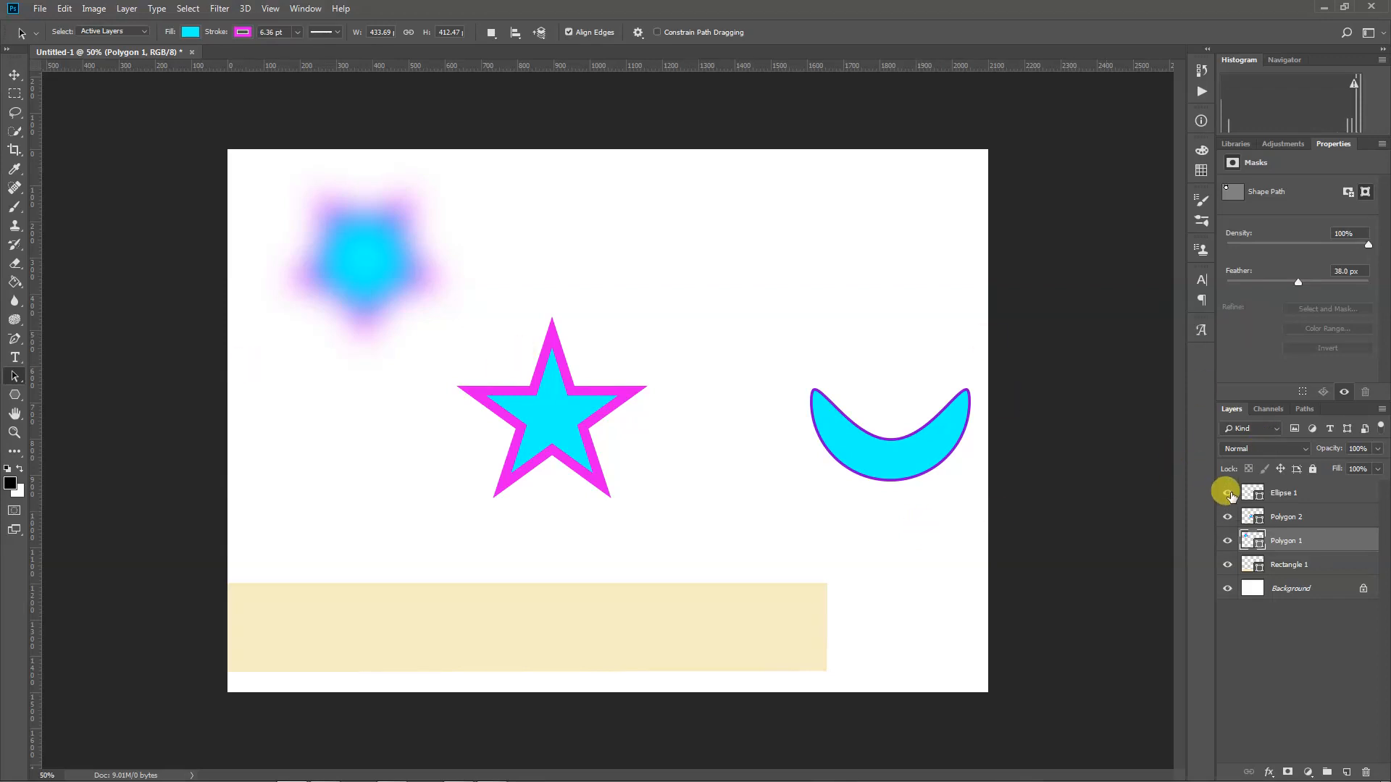
Hide the four shape layers and activate the Ellipse tool.
{"action": "left_click_drag", "start_coordinate": [1229, 494], "coordinate": [1226, 566]}
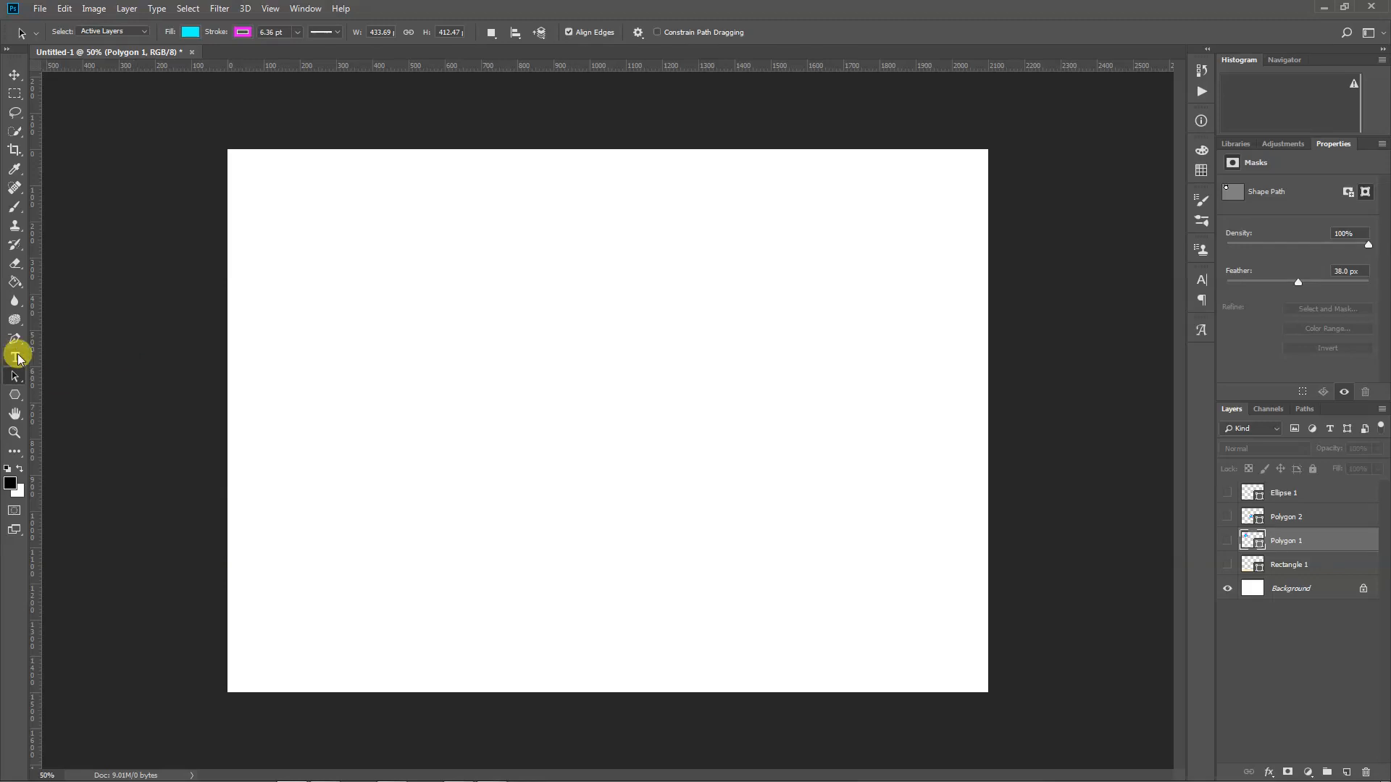
{"action": "right_click", "coordinate": [14, 397]}
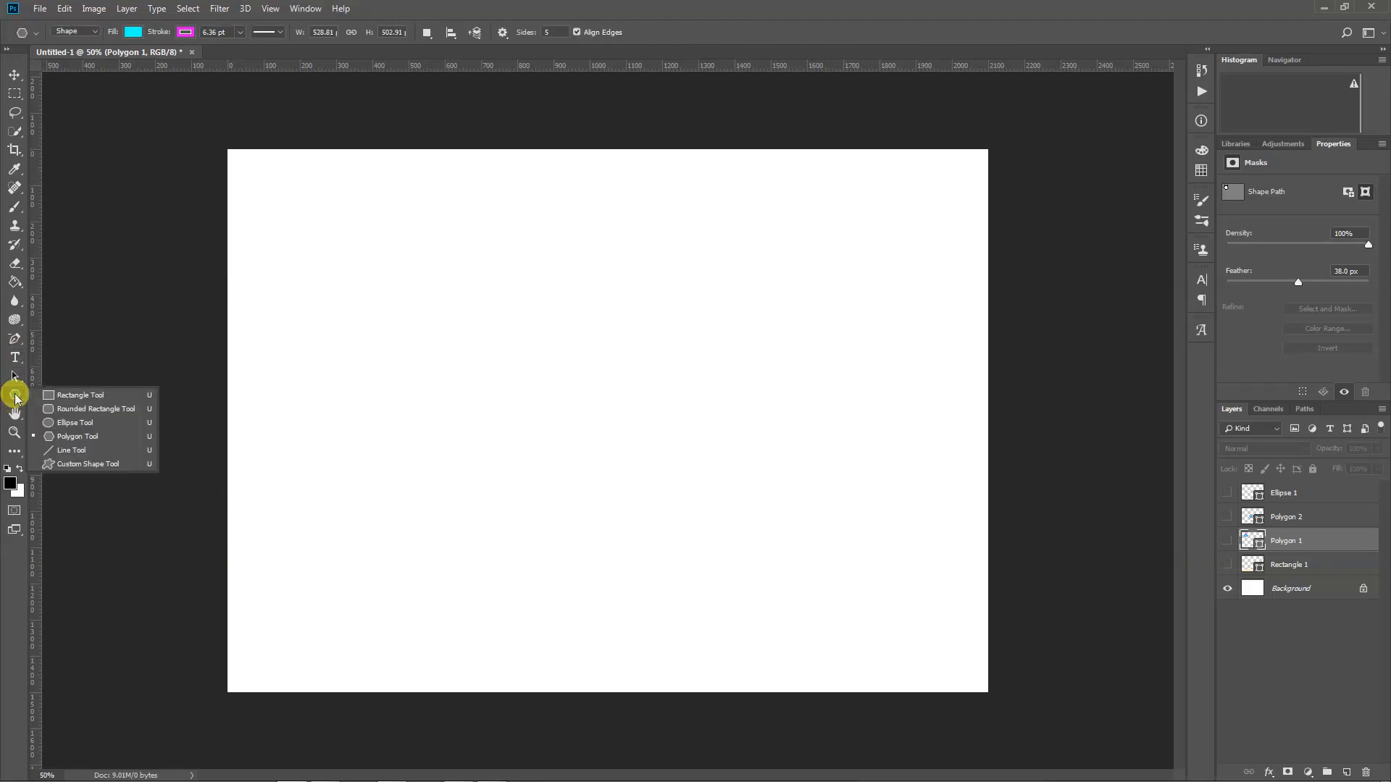
{"action": "left_click", "coordinate": [87, 415]}
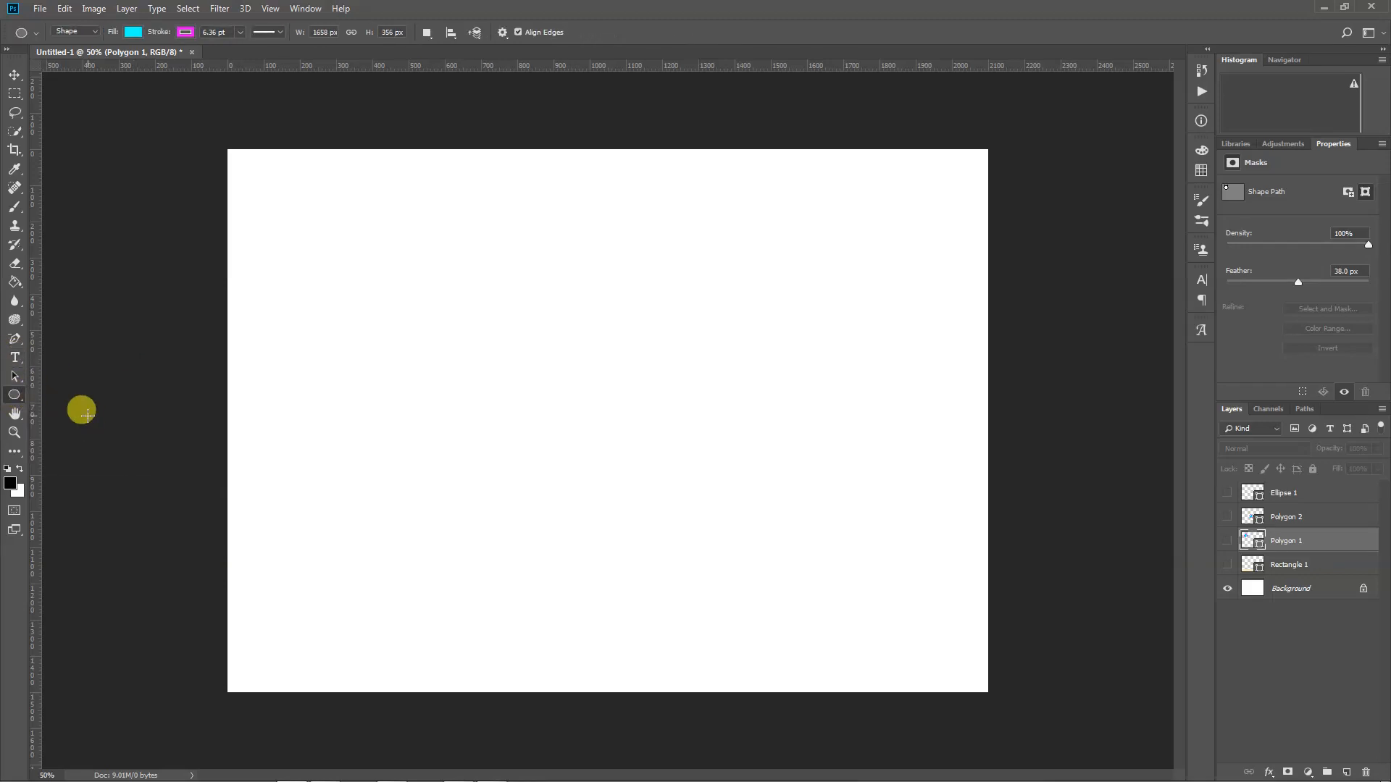
Set the shape fill colour to a bright yellow with the colour picker and close the fill options.
{"action": "left_click", "coordinate": [134, 33]}
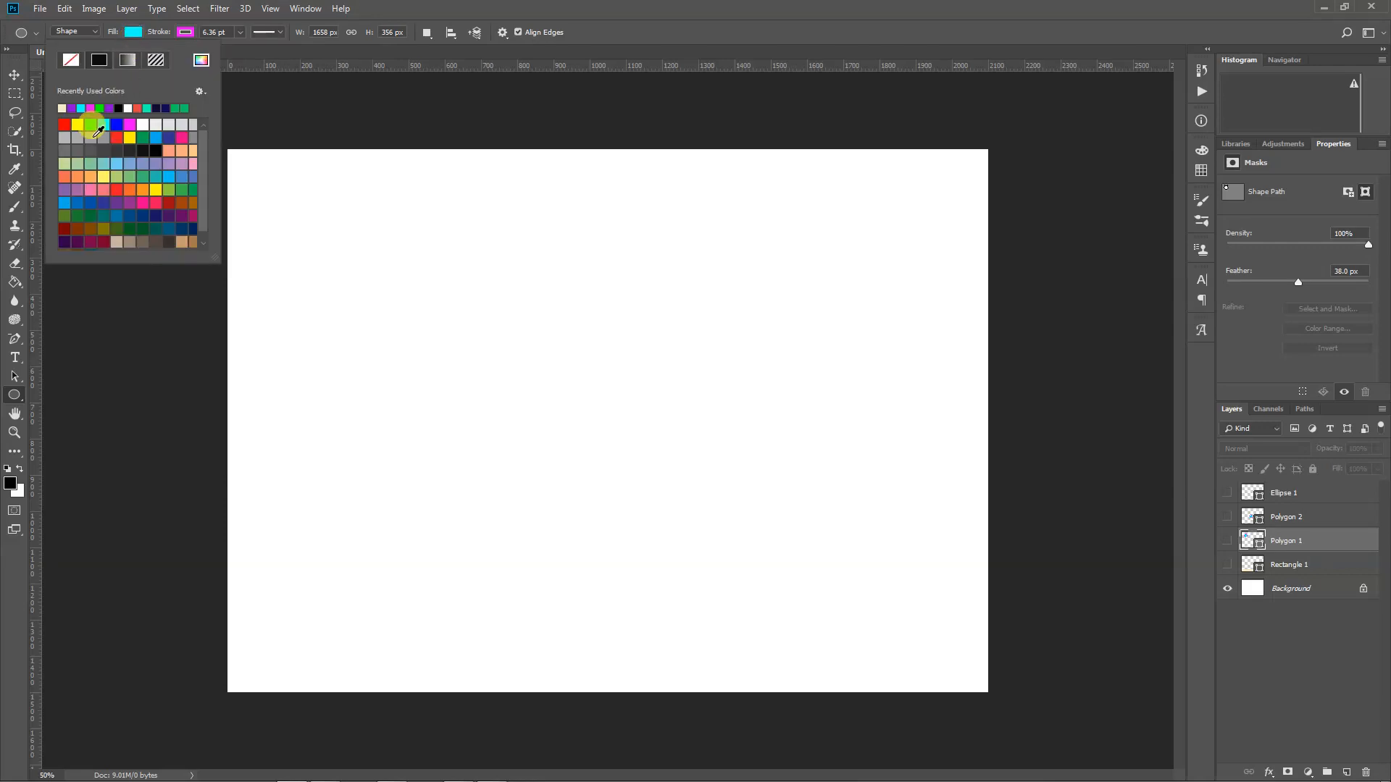
{"action": "left_click", "coordinate": [202, 60]}
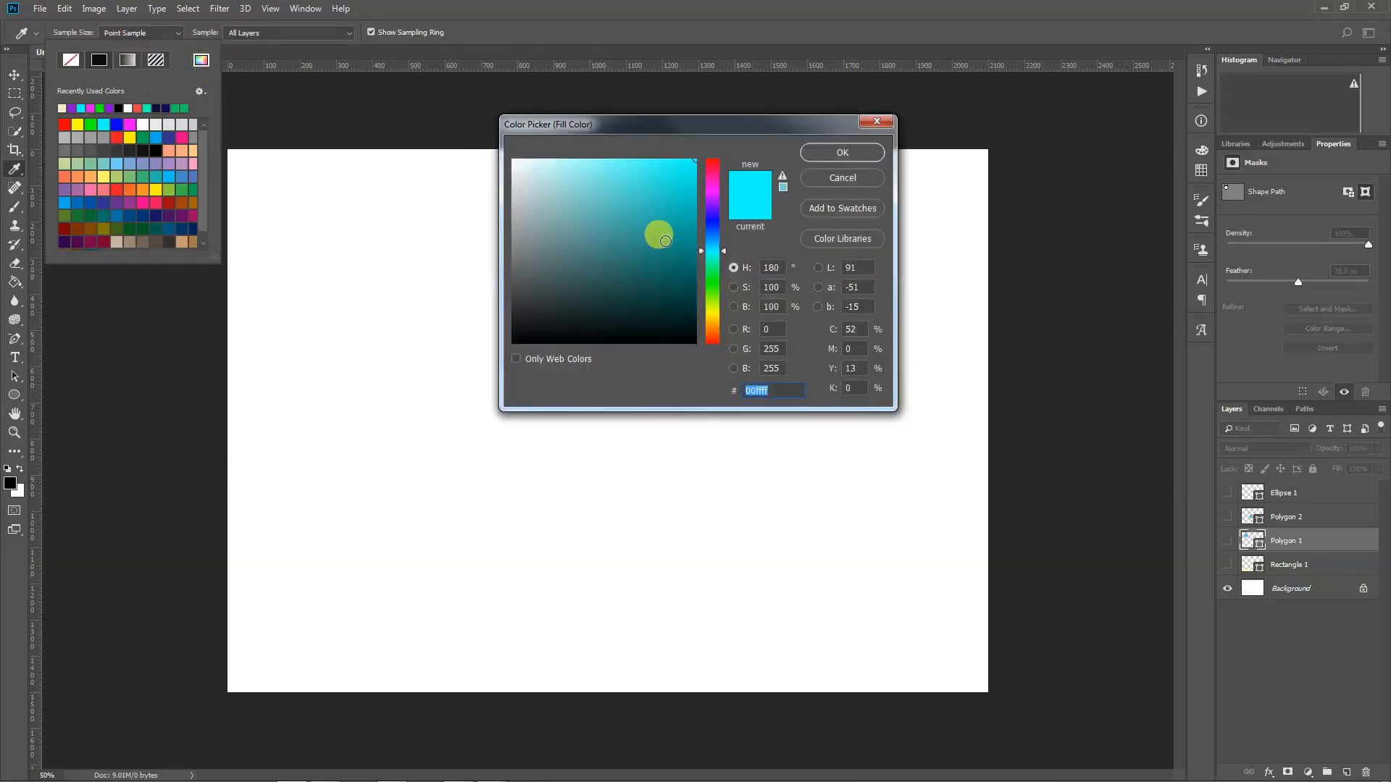
{"action": "left_click", "coordinate": [714, 315]}
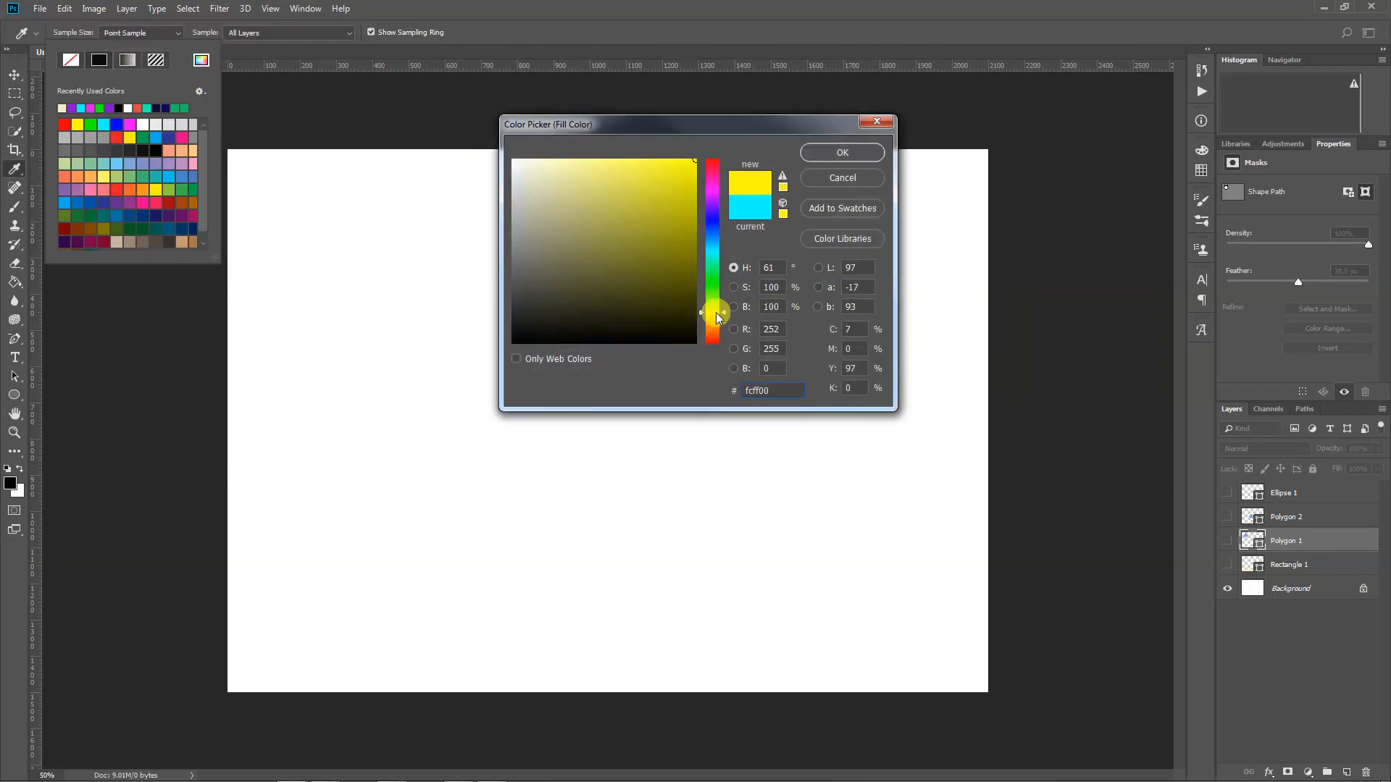
{"action": "left_click_drag", "start_coordinate": [716, 312], "coordinate": [715, 316]}
{"action": "left_click", "coordinate": [843, 152]}
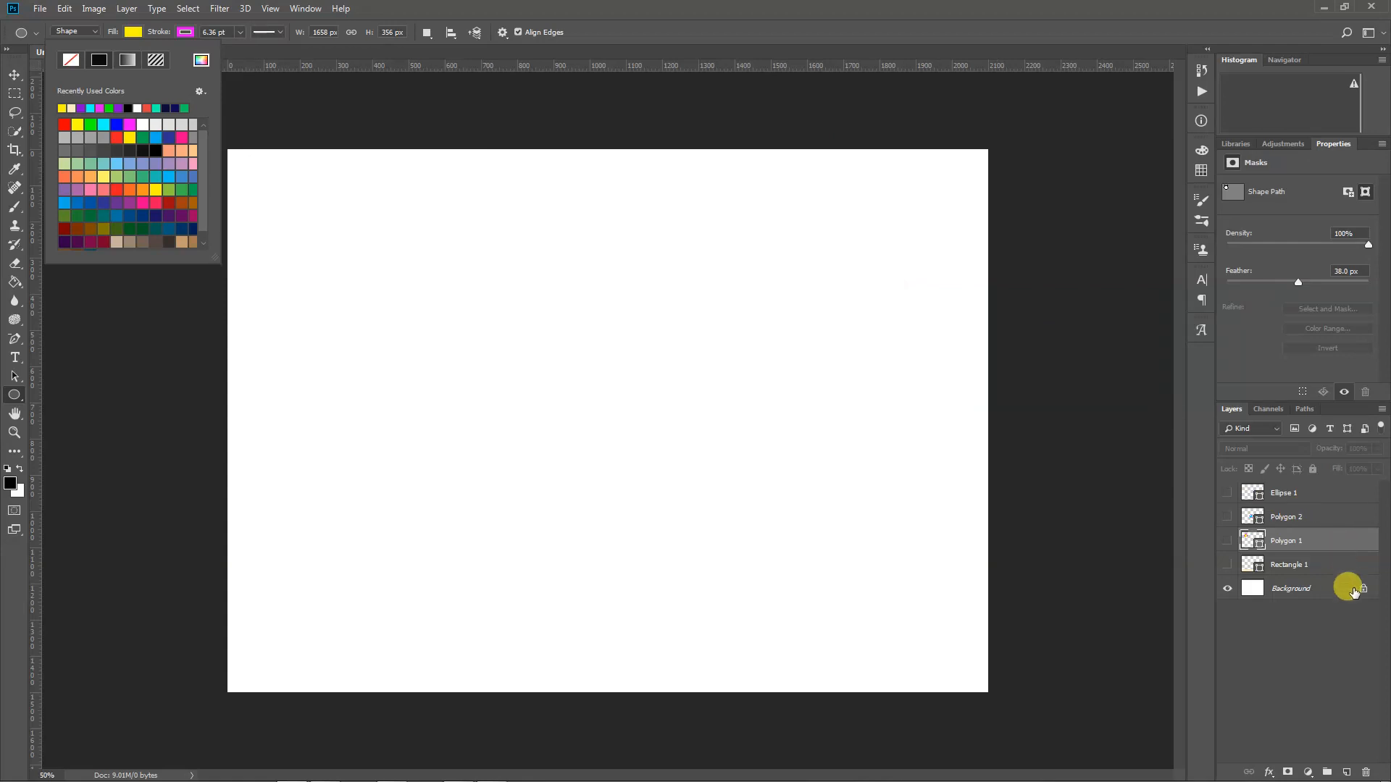
{"action": "left_click", "coordinate": [1352, 591]}
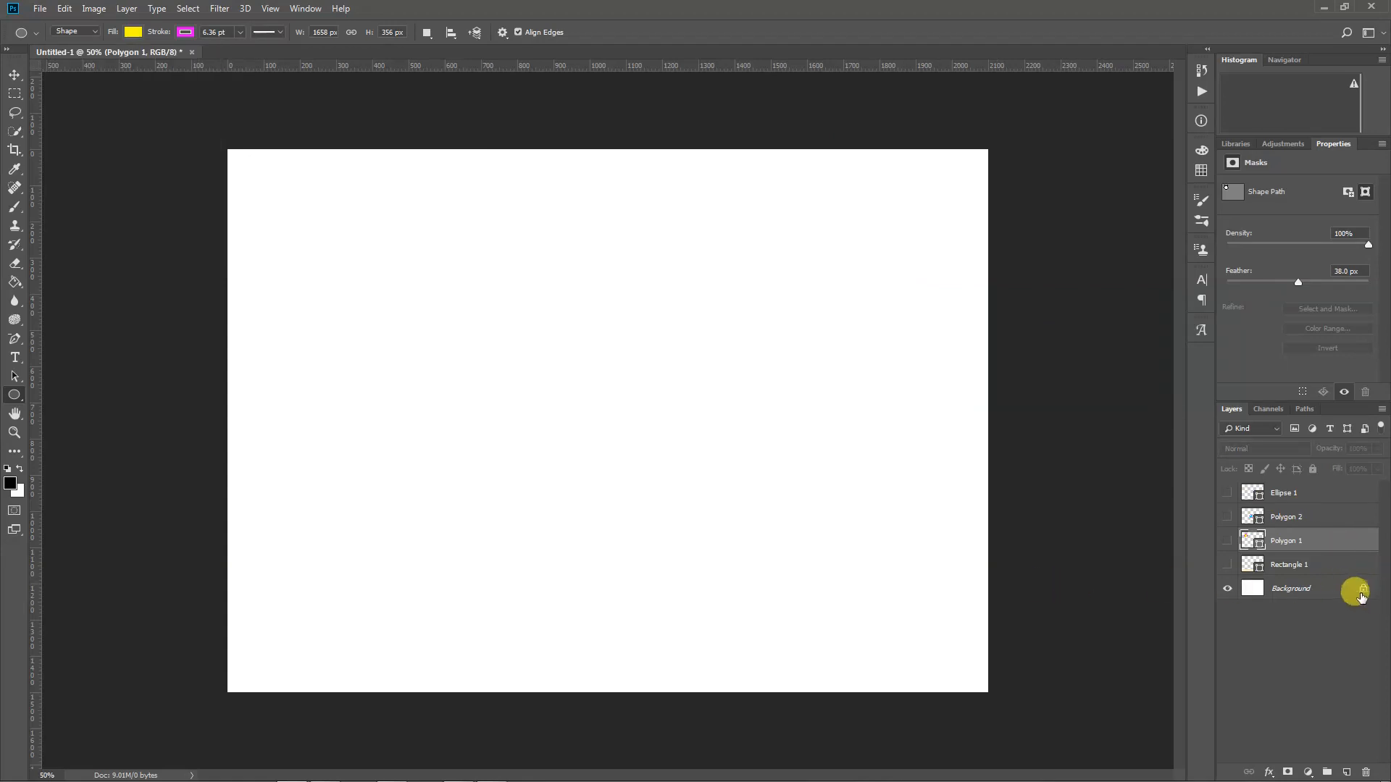
Unlock the background layer and set the foreground colour to a dark navy blue.
{"action": "left_click", "coordinate": [1360, 593]}
{"action": "key", "text": "i"}
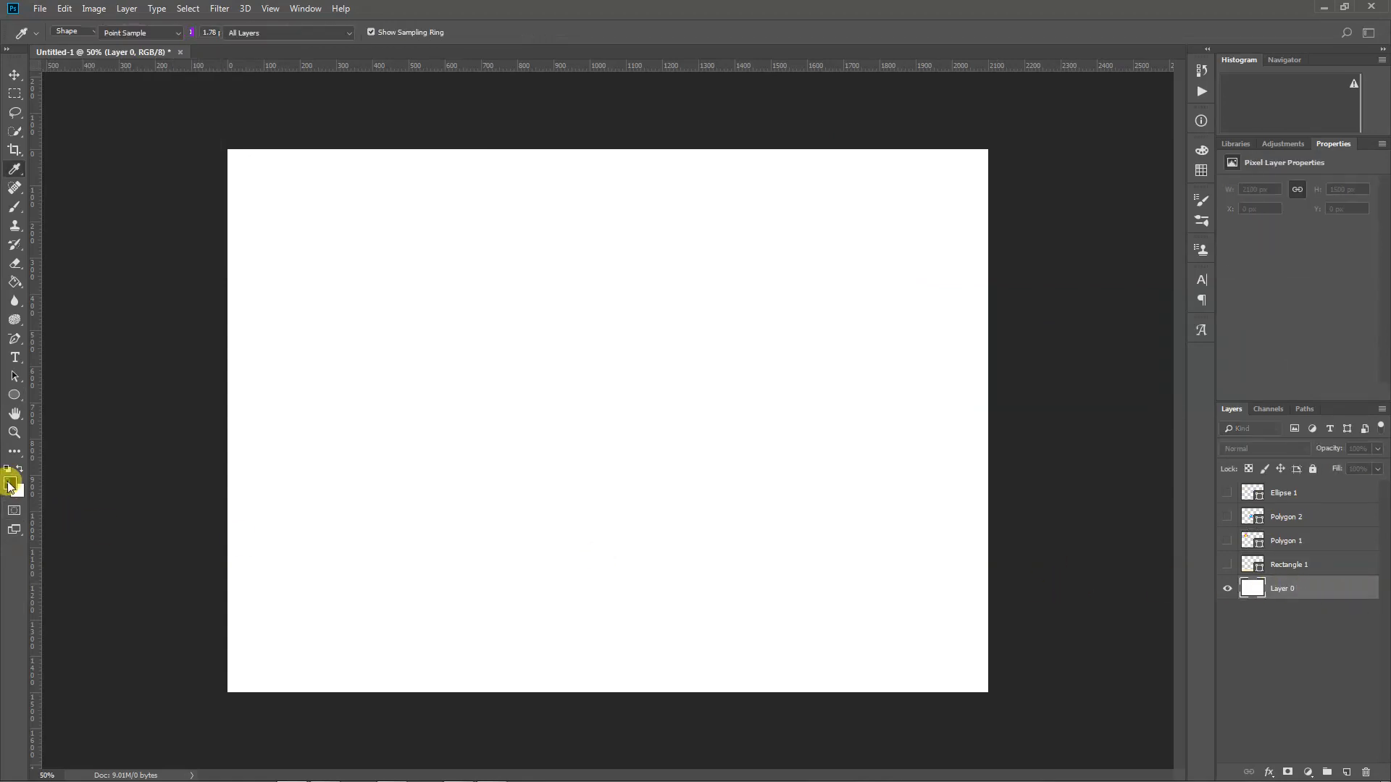
{"action": "left_click", "coordinate": [10, 483]}
{"action": "left_click", "coordinate": [702, 225]}
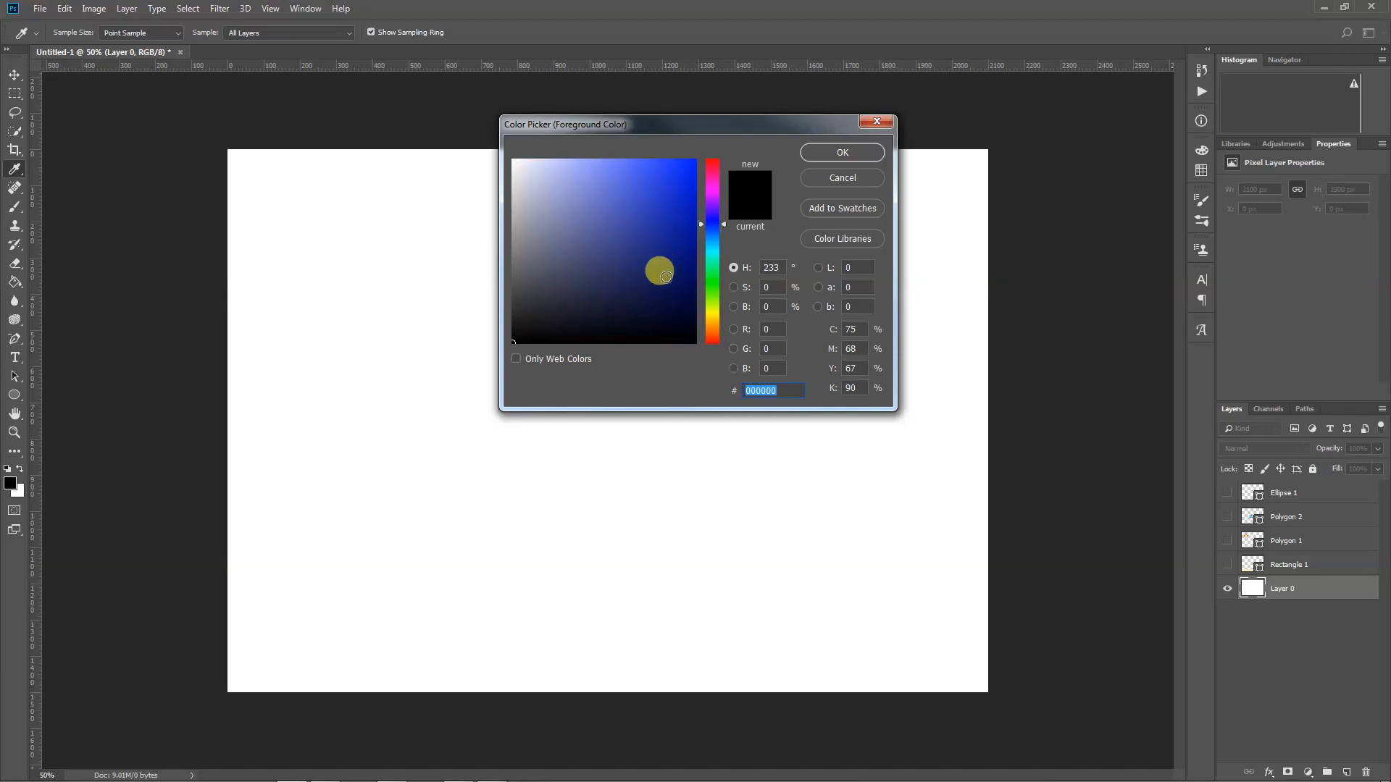
{"action": "left_click", "coordinate": [666, 277]}
{"action": "left_click", "coordinate": [822, 152]}
Fill the unlocked background layer with the navy foreground colour using the Paint Bucket tool.
{"action": "key", "text": "u"}
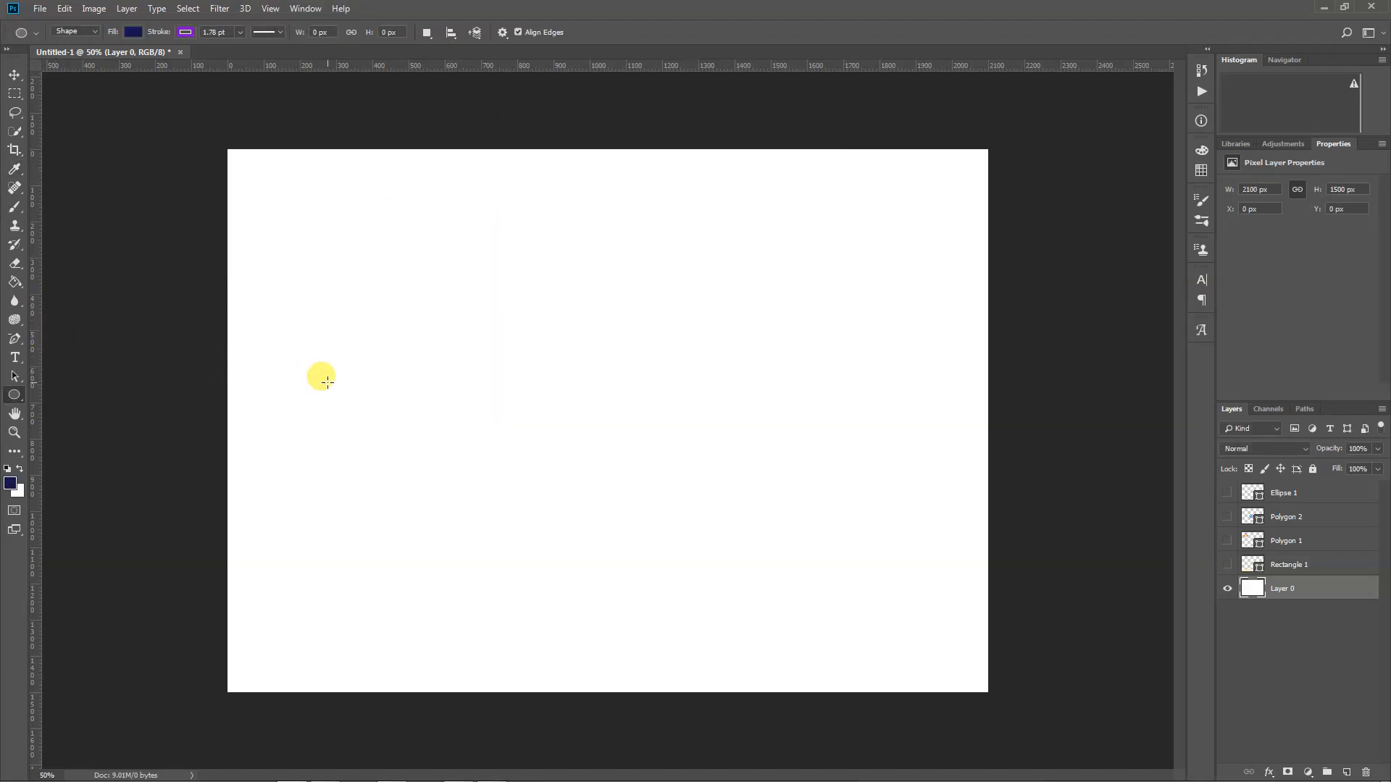
{"action": "key", "text": "g"}
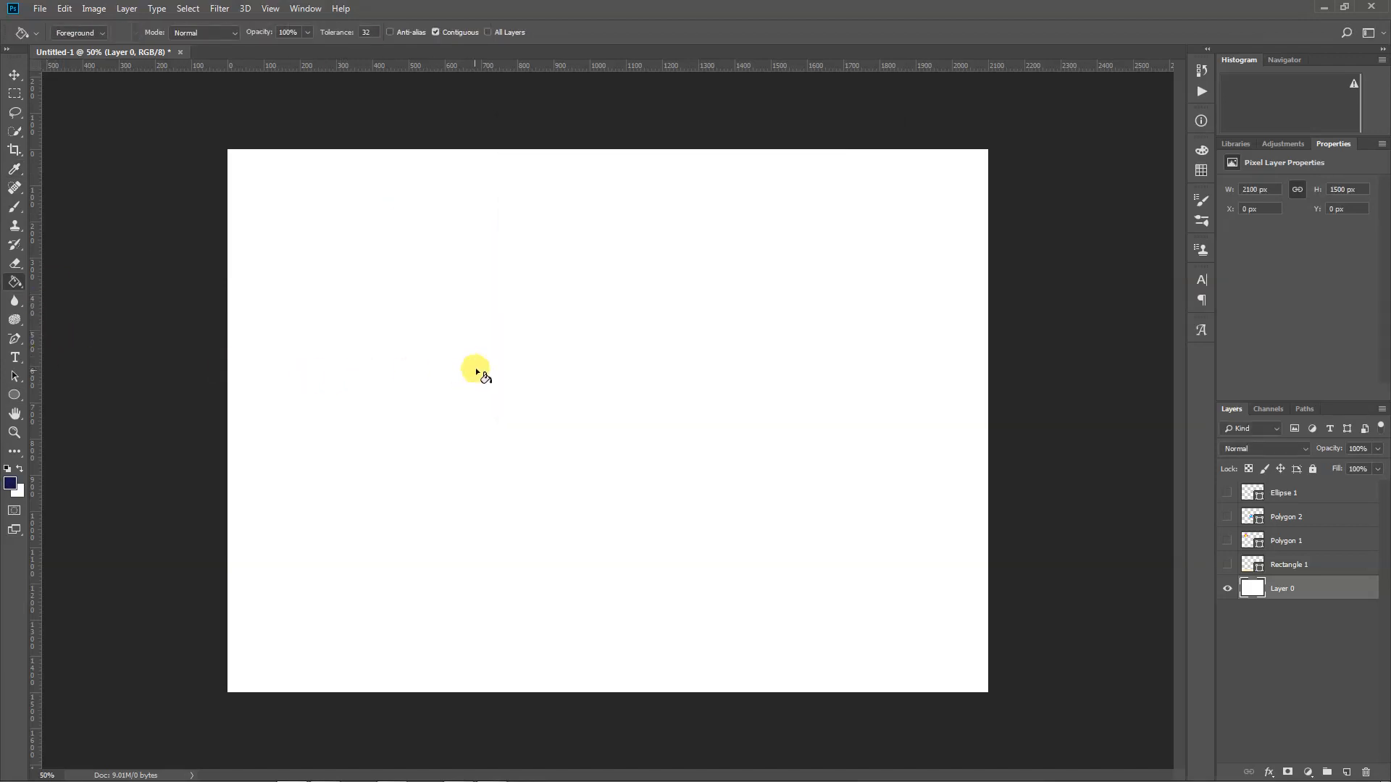
{"action": "left_click", "coordinate": [476, 367]}
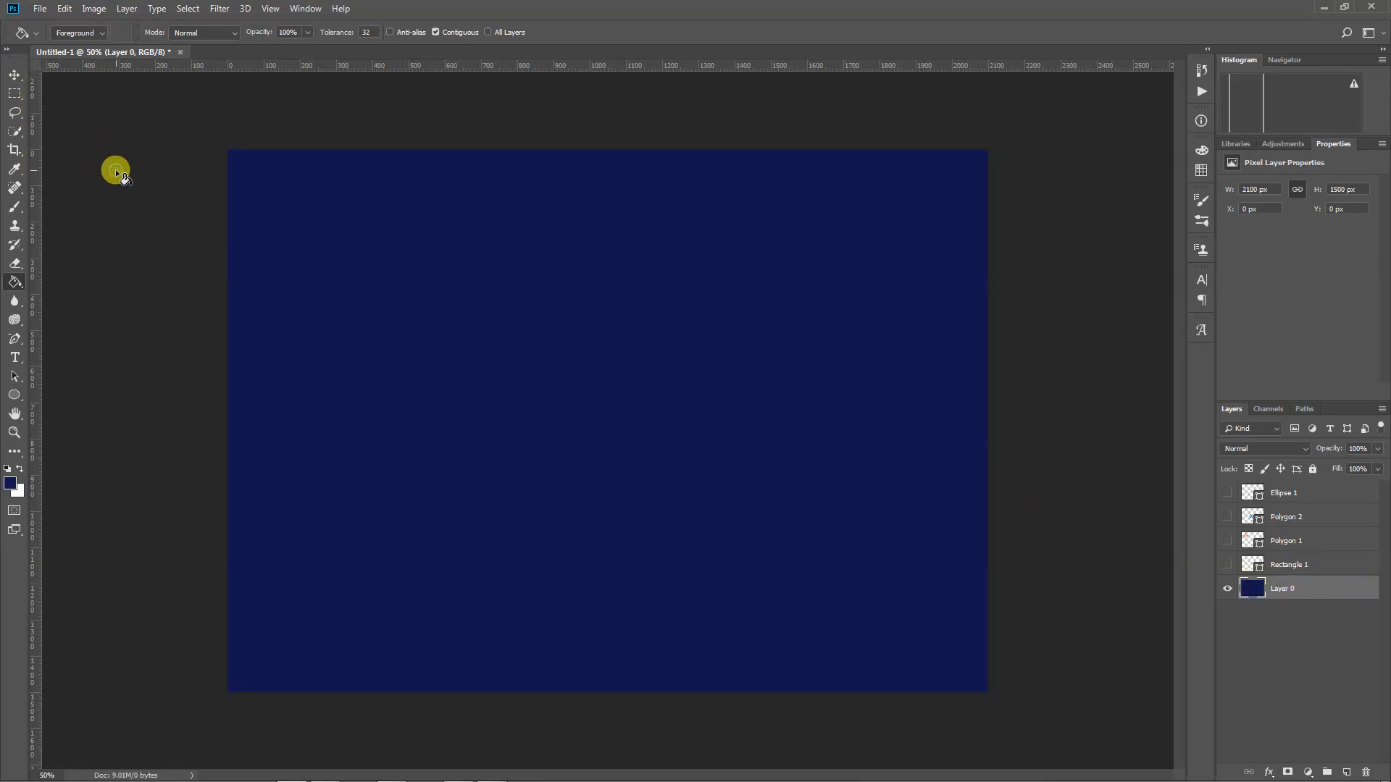
Draw a yellow-filled circle about 72 px wide in the upper-left part of the canvas with the Ellipse tool.
{"action": "left_click", "coordinate": [14, 394]}
{"action": "left_click", "coordinate": [134, 32]}
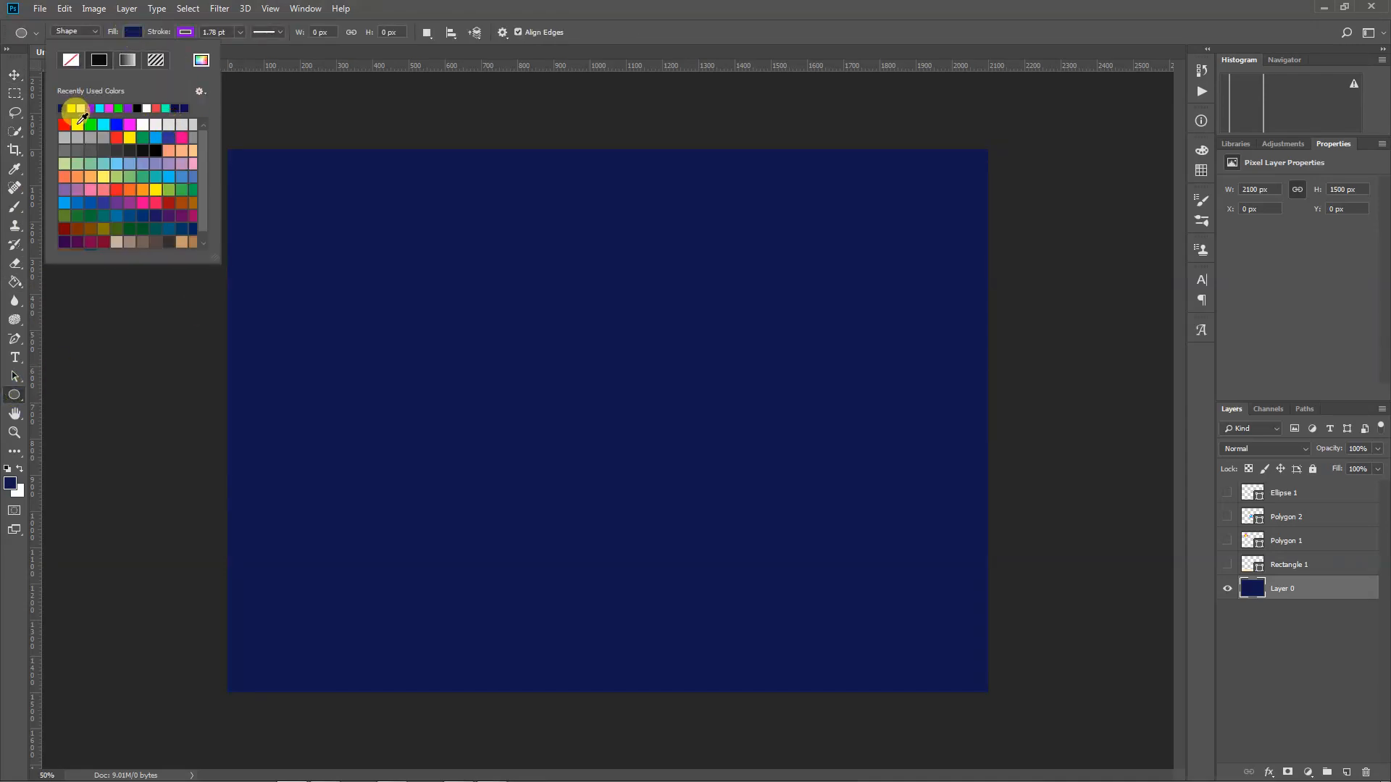
{"action": "left_click", "coordinate": [77, 124]}
{"action": "left_click_drag", "start_coordinate": [418, 294], "coordinate": [444, 319]}
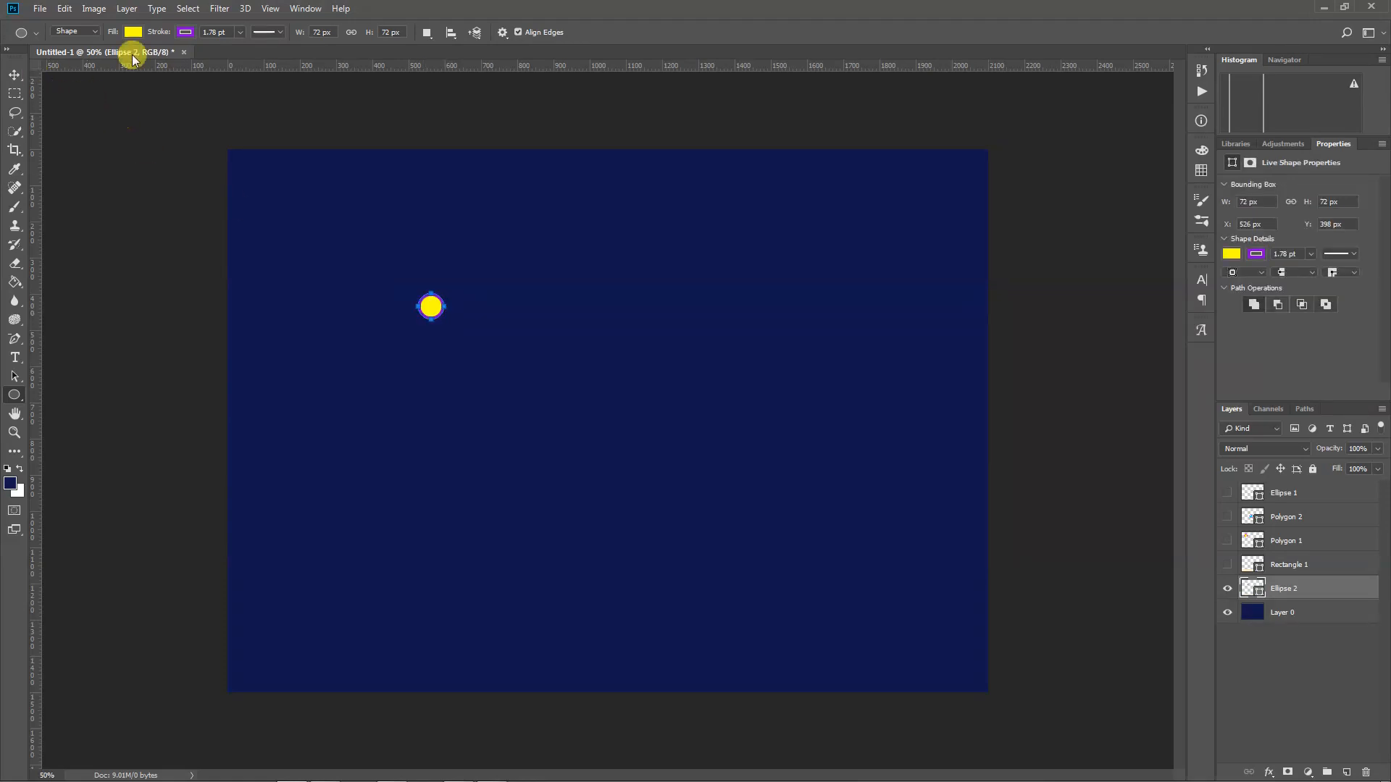
Remove the stroke from the yellow circle without creating another ellipse.
{"action": "left_click", "coordinate": [187, 32]}
{"action": "left_click", "coordinate": [125, 63]}
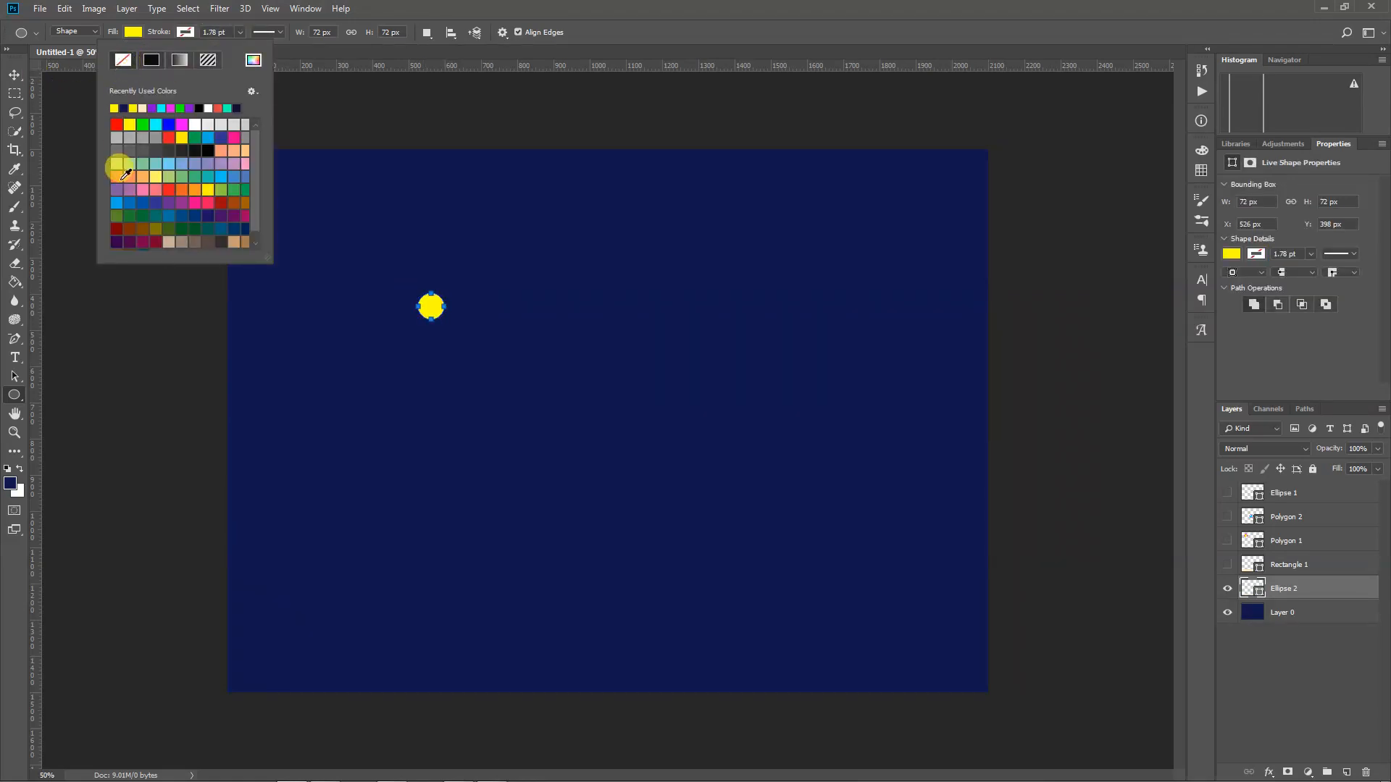
{"action": "left_click", "coordinate": [61, 155]}
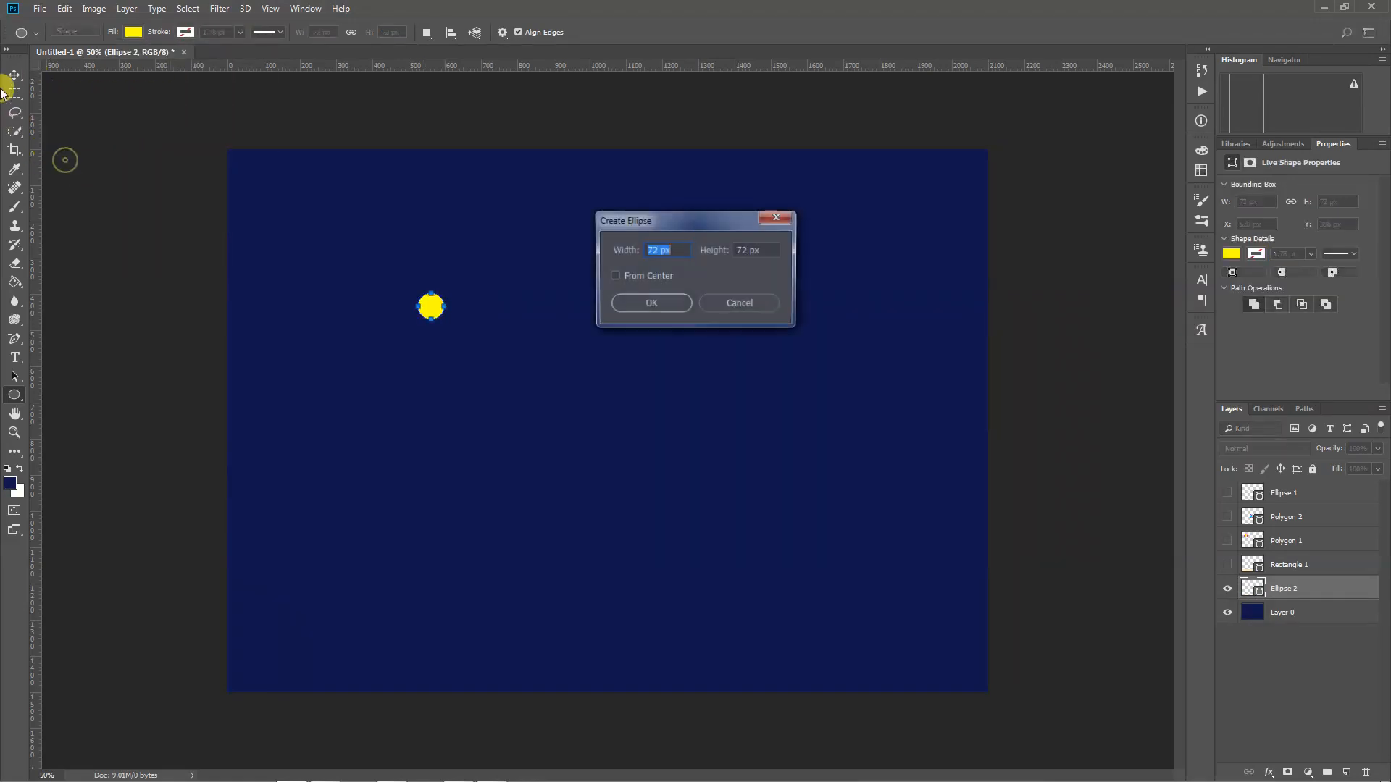
{"action": "left_click", "coordinate": [740, 302]}
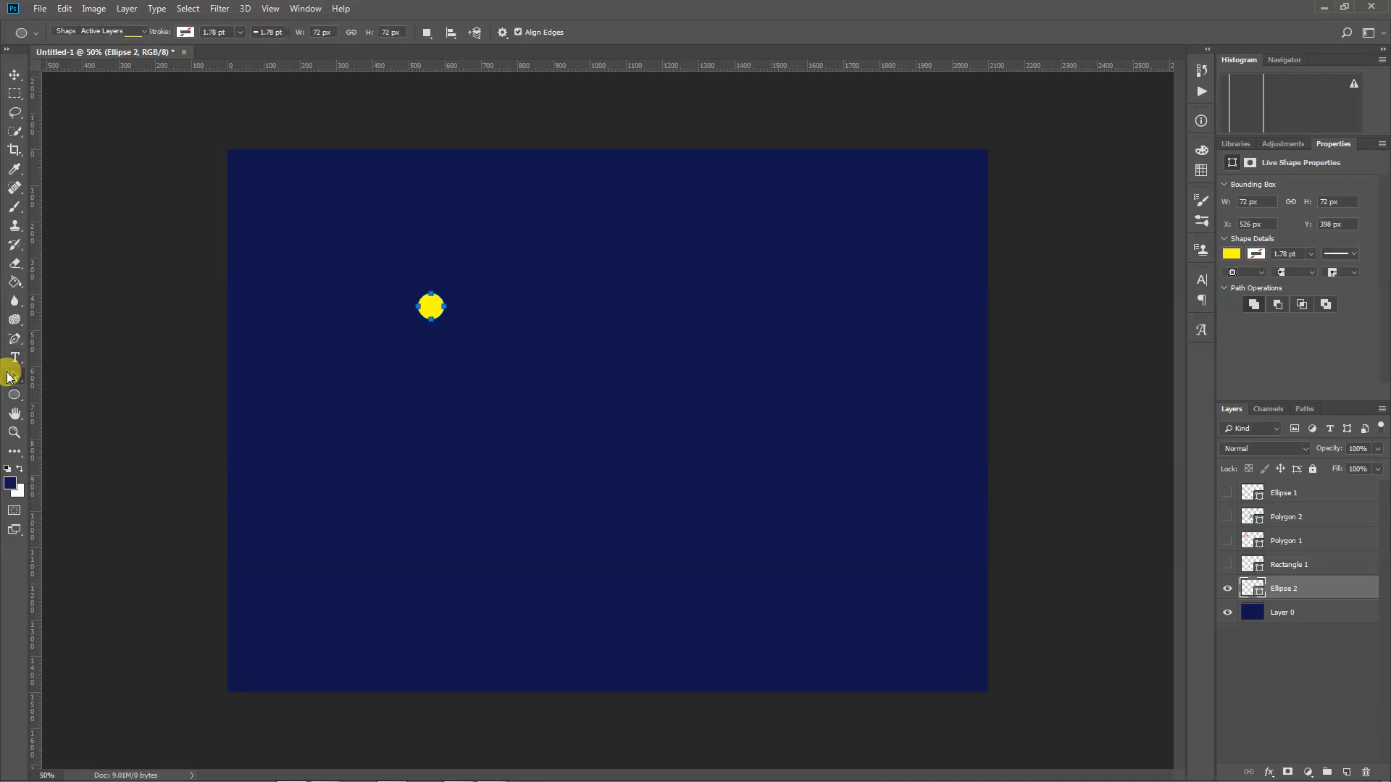
Move the yellow circle down and left to about X 450 px, Y 472 px, and feather its edge by 13.5 px.
{"action": "left_click", "coordinate": [14, 376]}
{"action": "left_click_drag", "start_coordinate": [432, 301], "coordinate": [404, 328]}
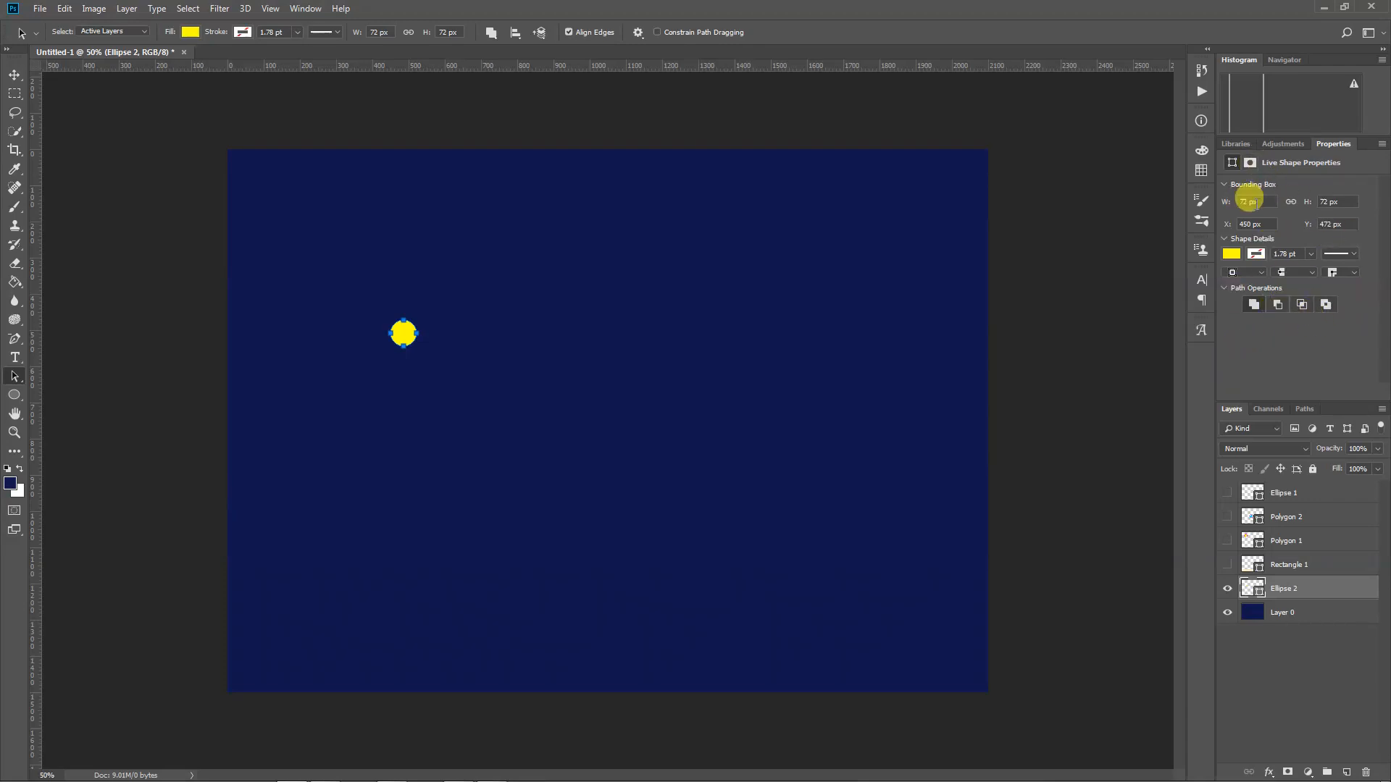
{"action": "left_click", "coordinate": [1249, 162]}
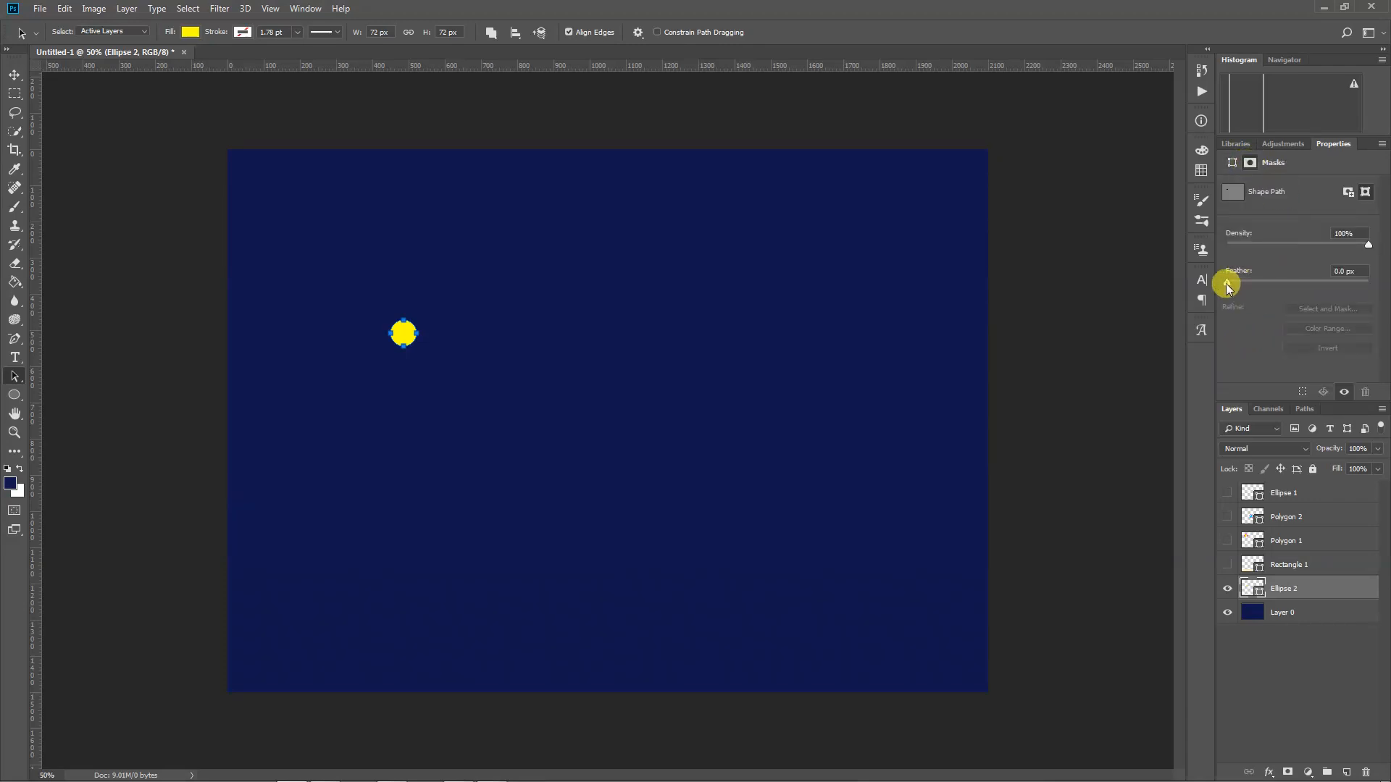
{"action": "left_click_drag", "start_coordinate": [1226, 285], "coordinate": [1276, 284]}
{"action": "left_click_drag", "start_coordinate": [1291, 285], "coordinate": [1285, 284]}
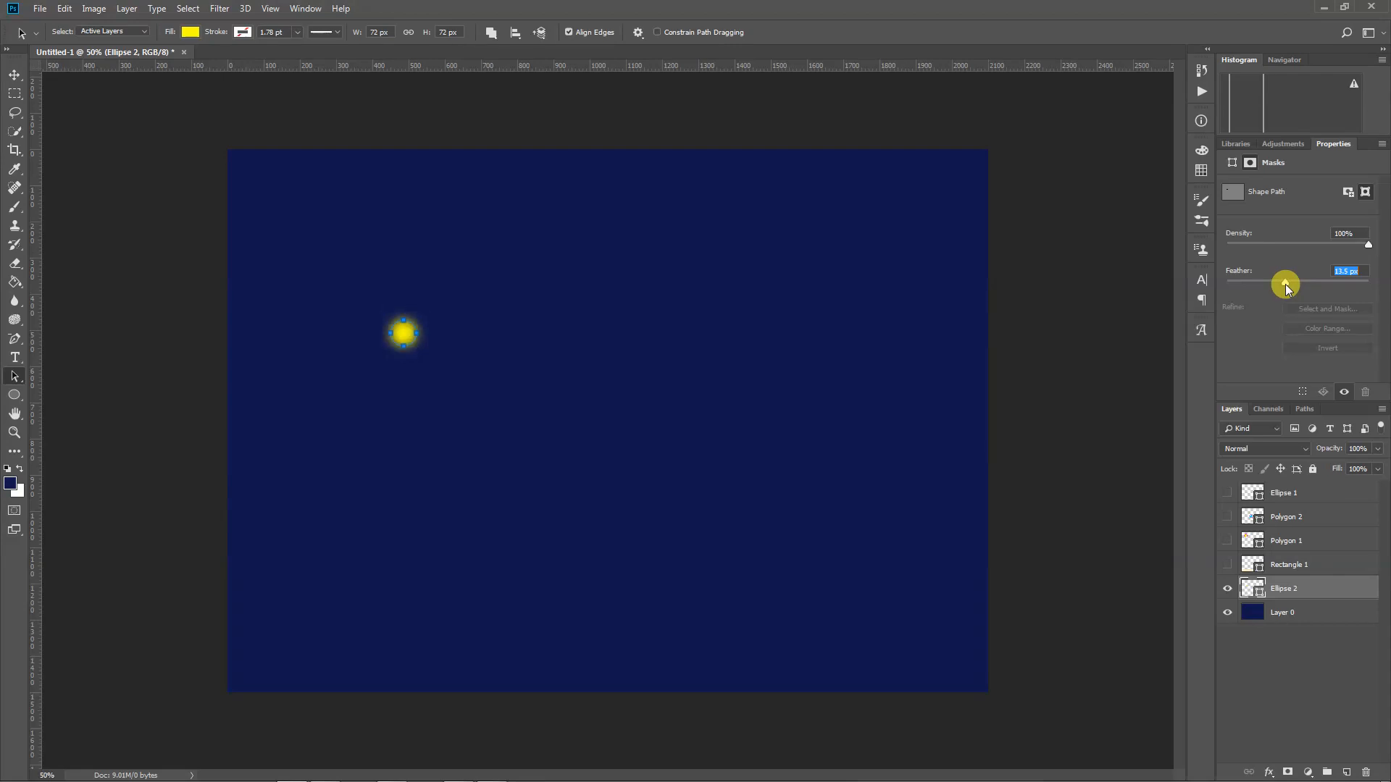
Move the feathered yellow circle down and left to about X 108 px, Y 574 px.
{"action": "left_click", "coordinate": [261, 317]}
{"action": "left_click_drag", "start_coordinate": [402, 333], "coordinate": [354, 370]}
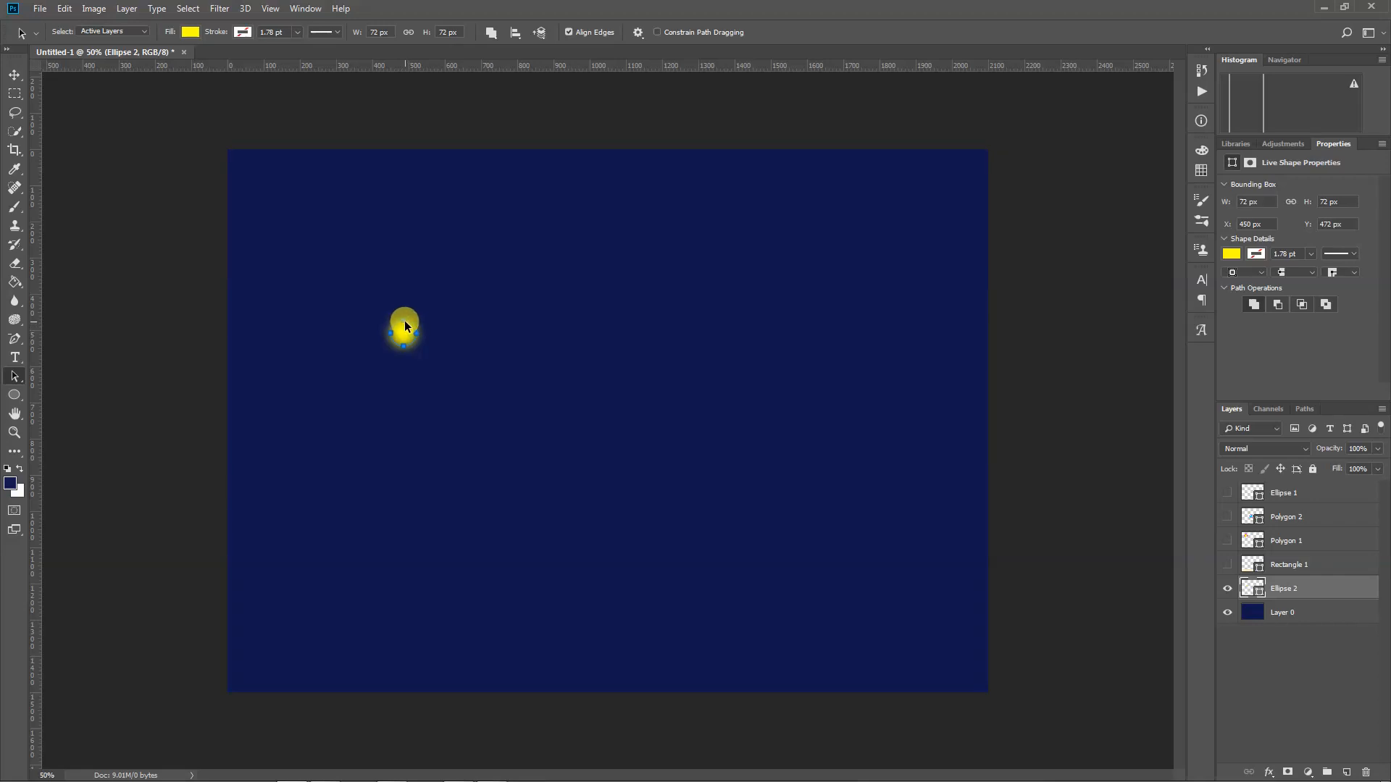
{"action": "left_click_drag", "start_coordinate": [405, 323], "coordinate": [280, 358]}
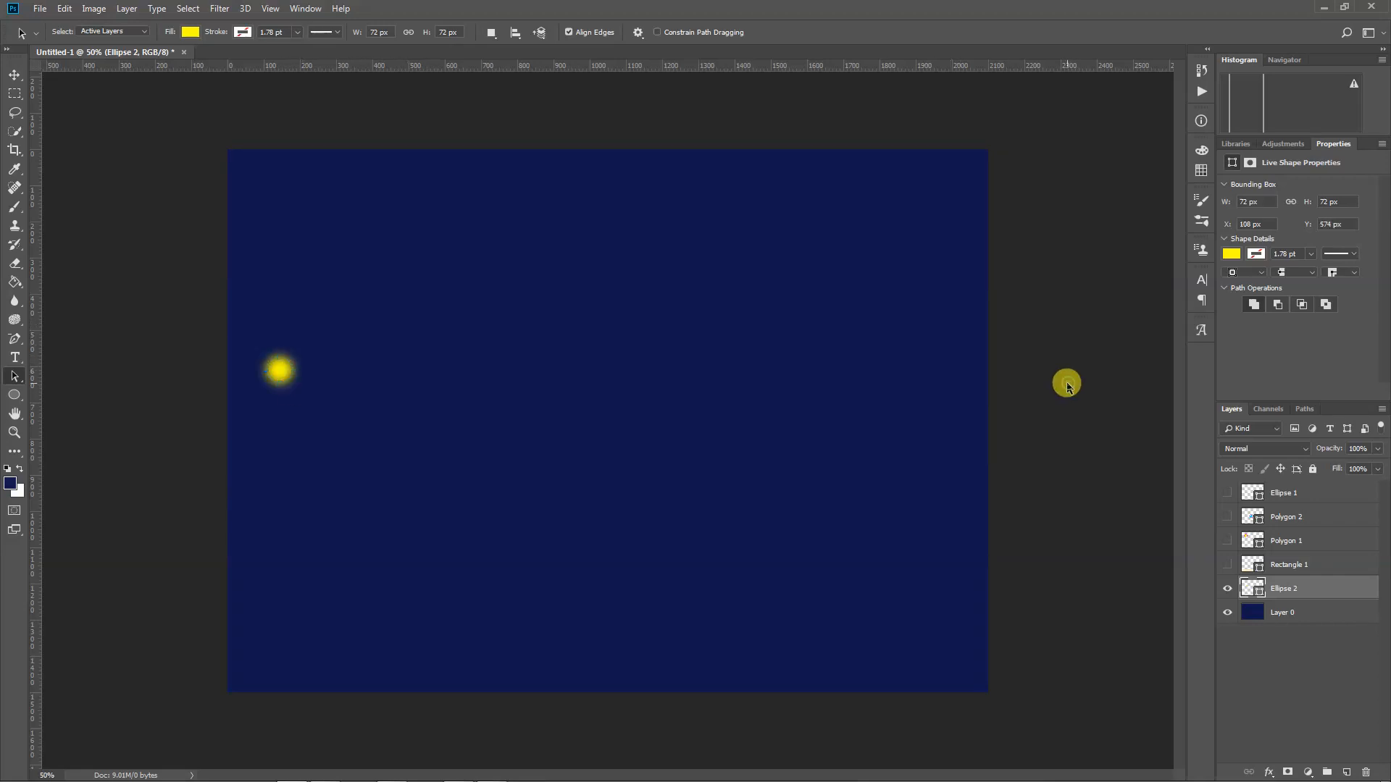
Recolour the feathered circle's fill to a warmer yellow, about #ffe400.
{"action": "left_click", "coordinate": [277, 370]}
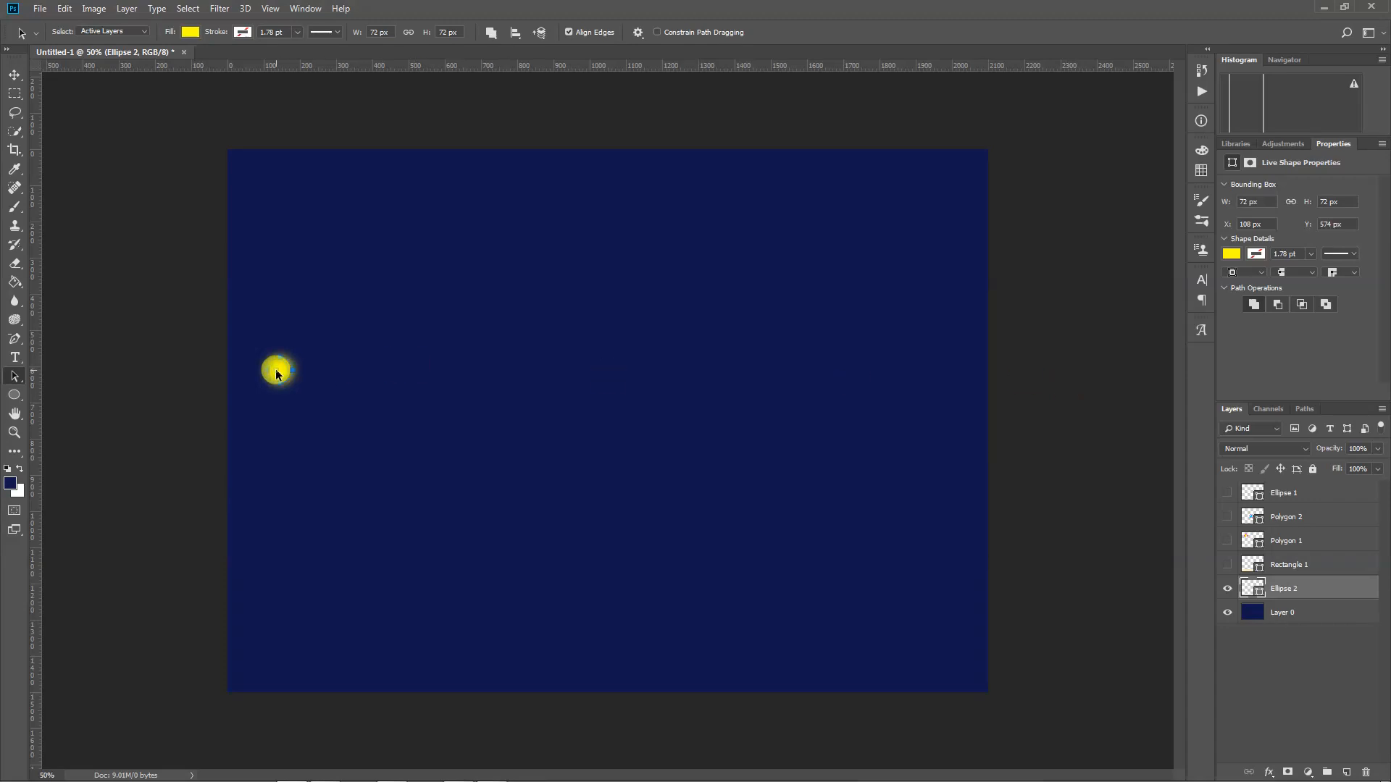
{"action": "left_click", "coordinate": [1230, 253]}
{"action": "left_click", "coordinate": [1371, 283]}
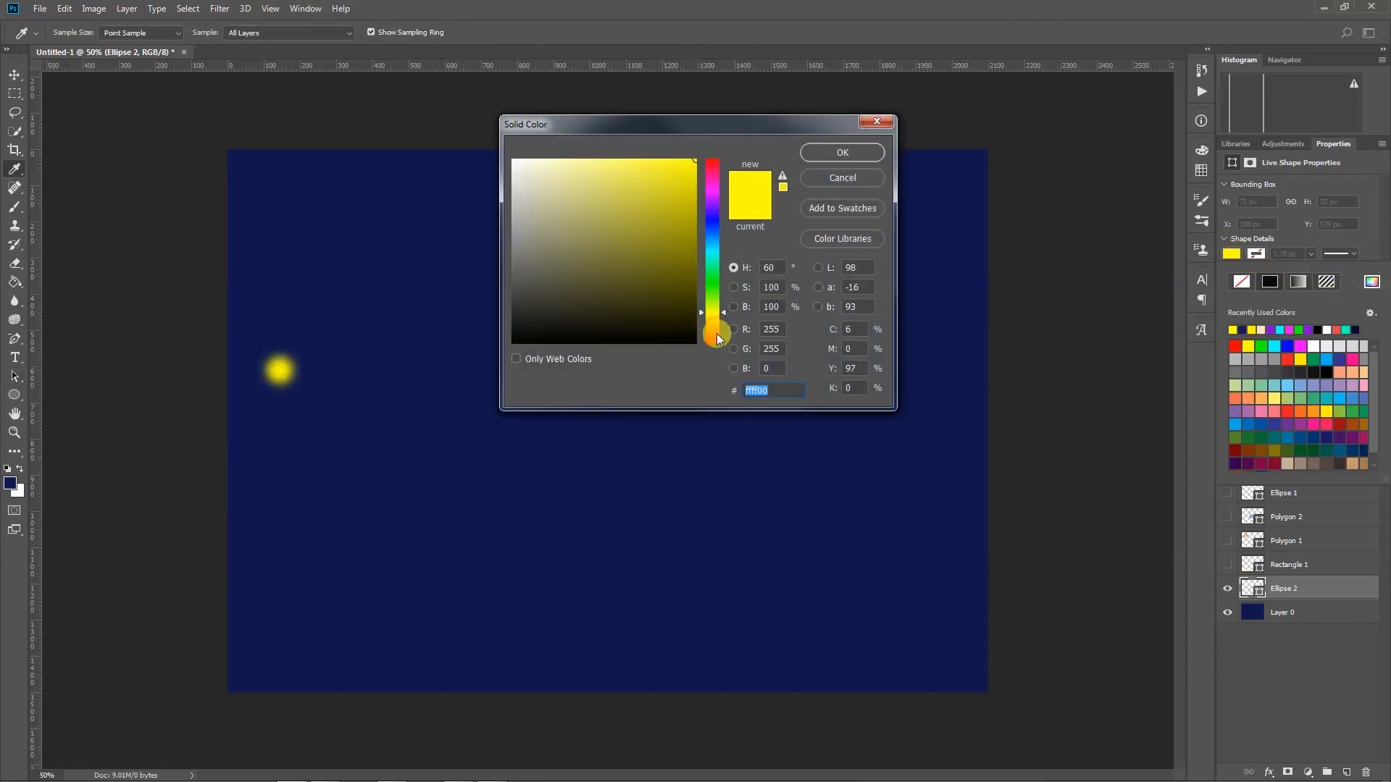
{"action": "left_click_drag", "start_coordinate": [724, 311], "coordinate": [723, 315]}
{"action": "left_click", "coordinate": [844, 154]}
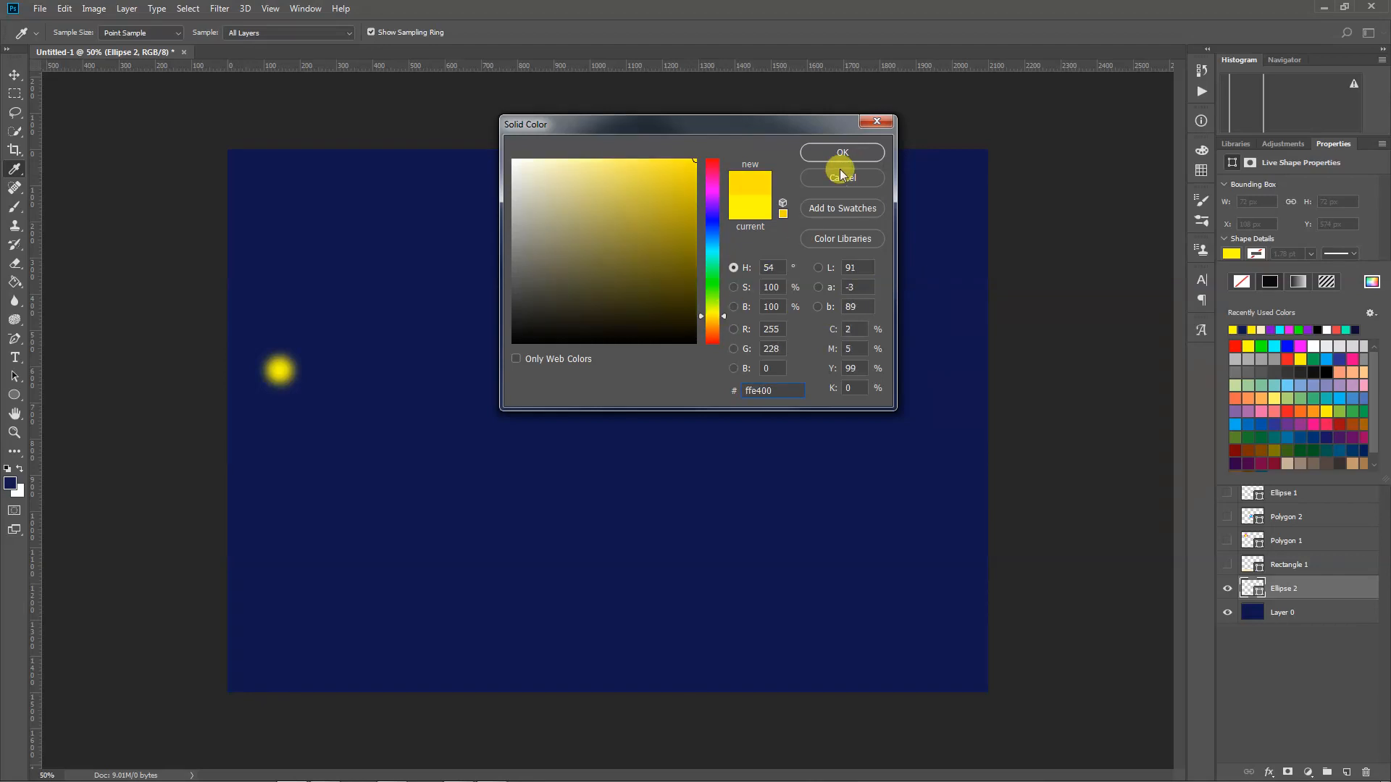
{"action": "left_click", "coordinate": [205, 257]}
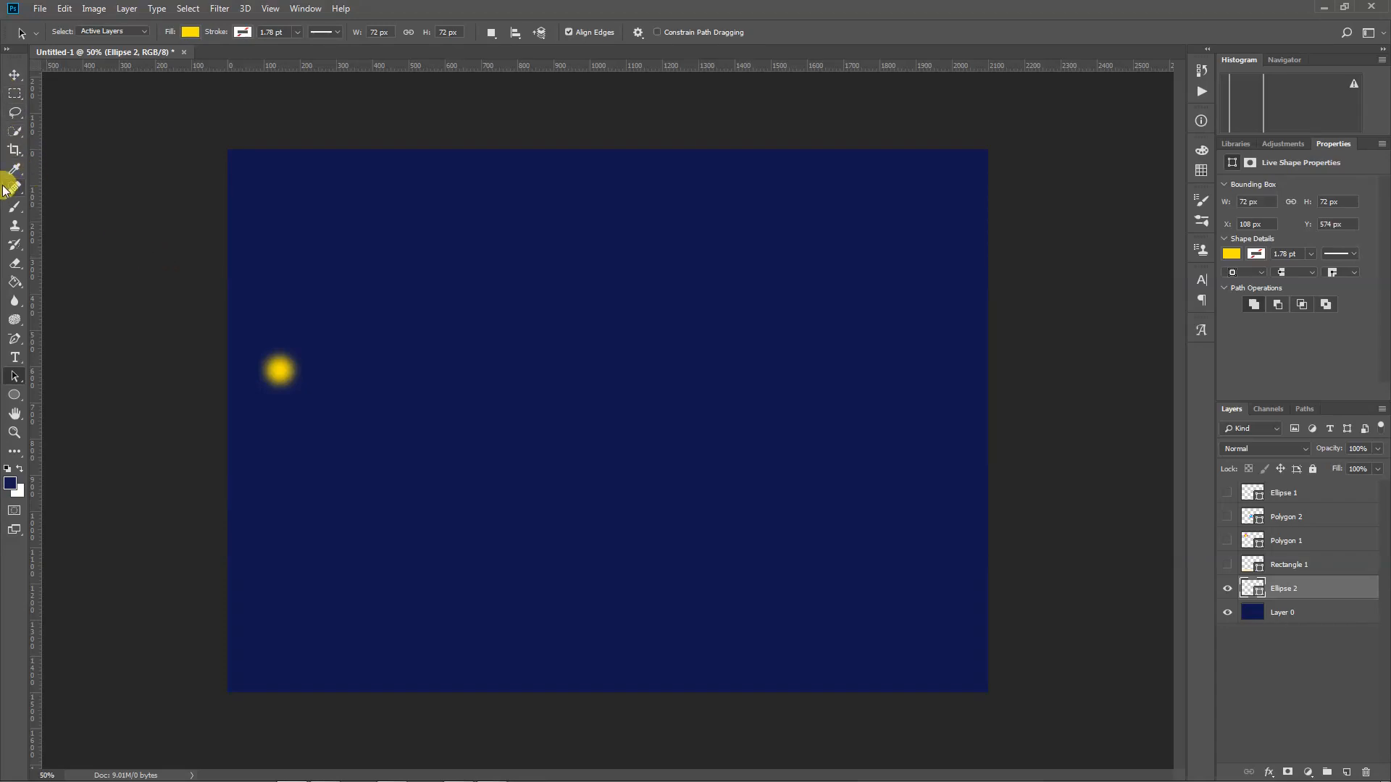
Create a new layer above the circle and sample the circle's yellow as the foreground colour.
{"action": "left_click", "coordinate": [1346, 772]}
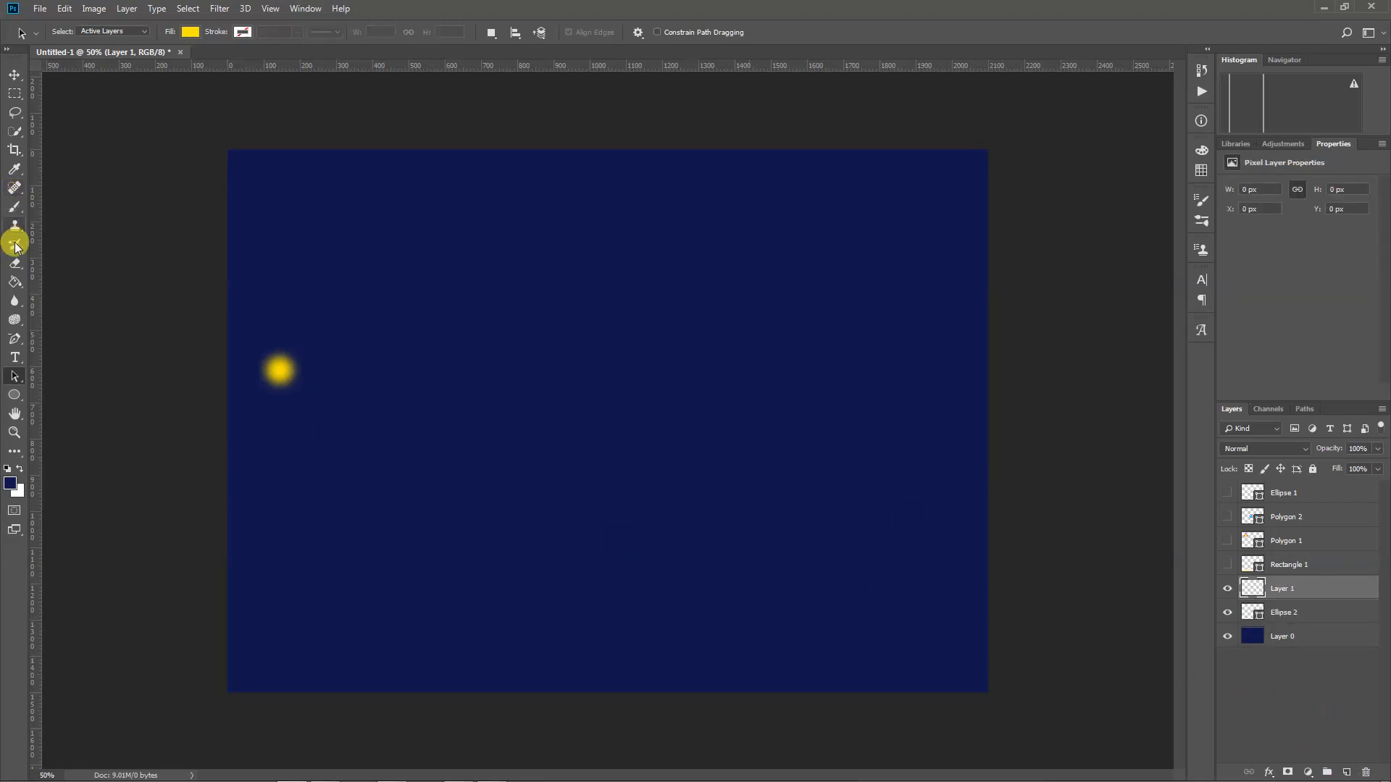
{"action": "left_click", "coordinate": [14, 208]}
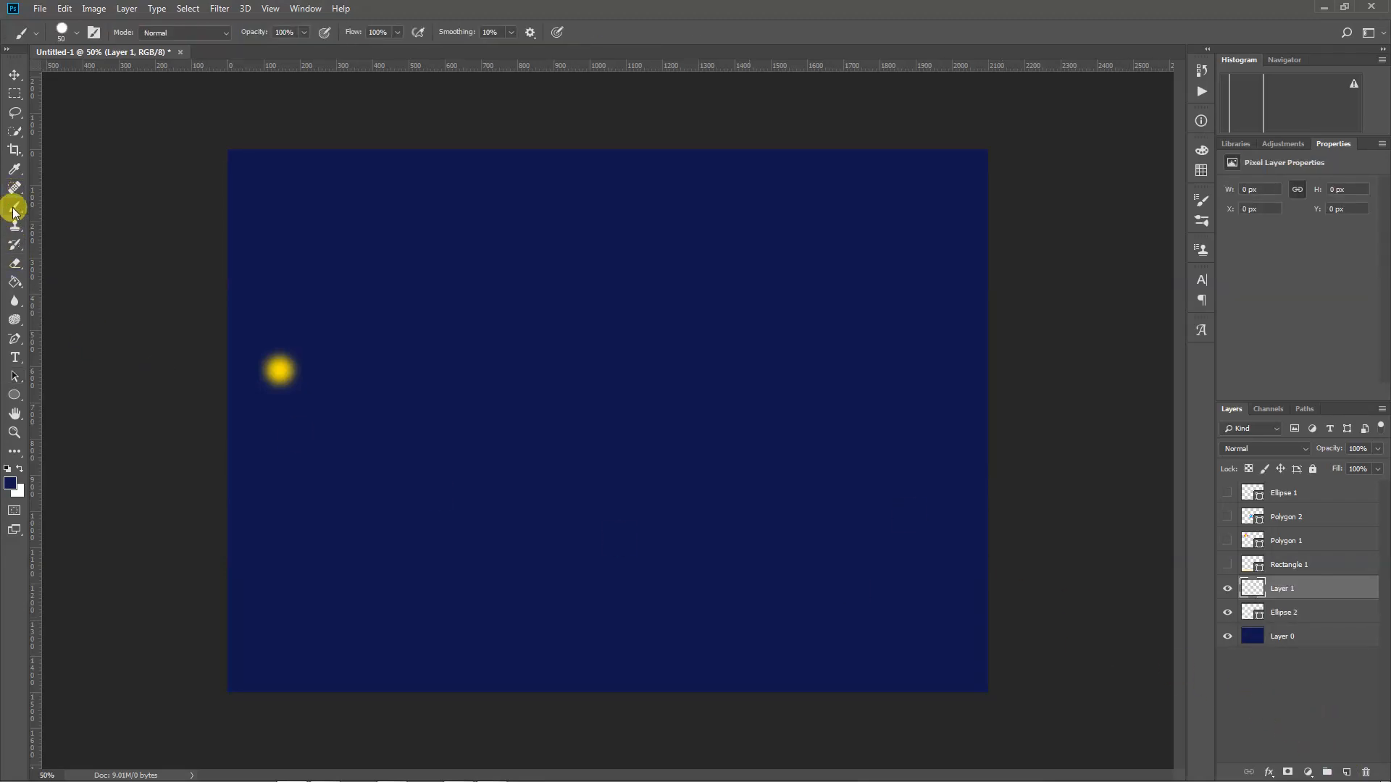
{"action": "key", "text": "i"}
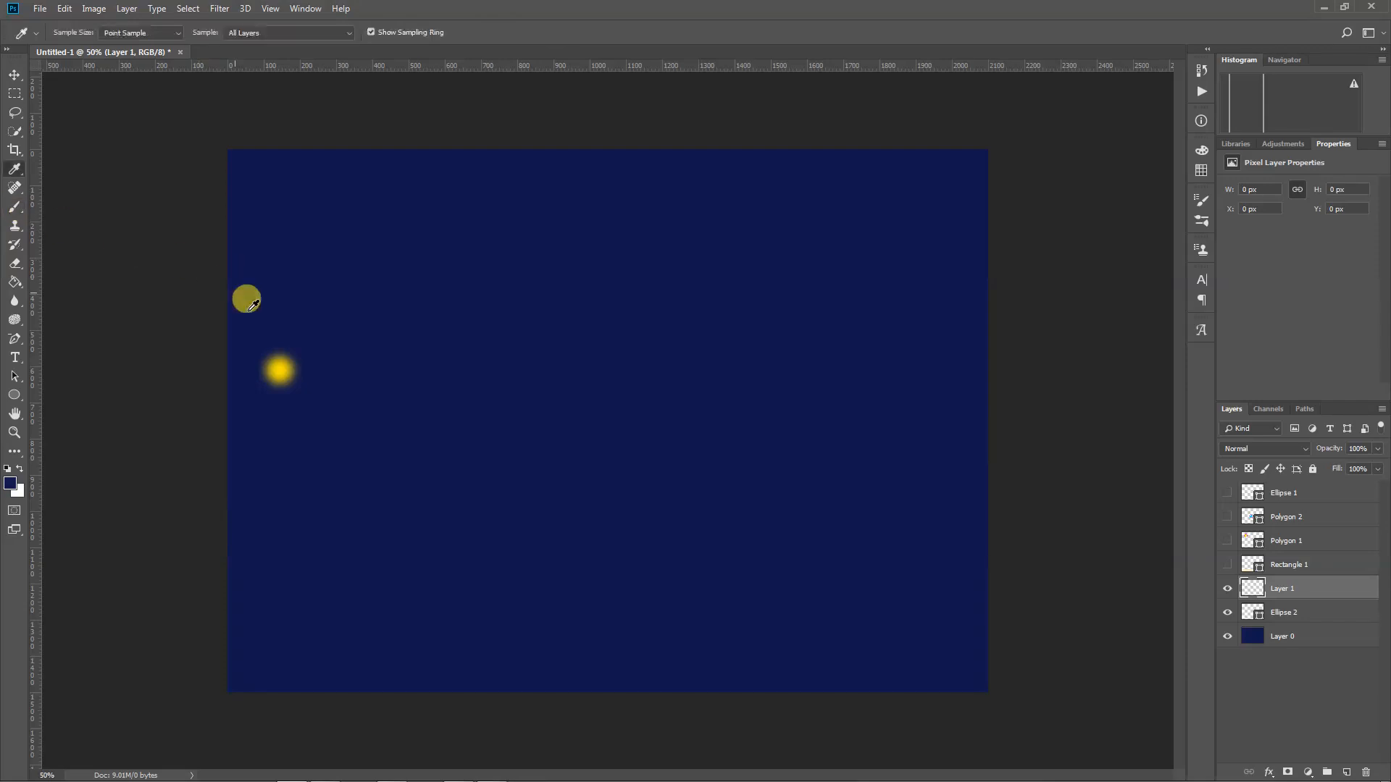
{"action": "left_click", "coordinate": [280, 365]}
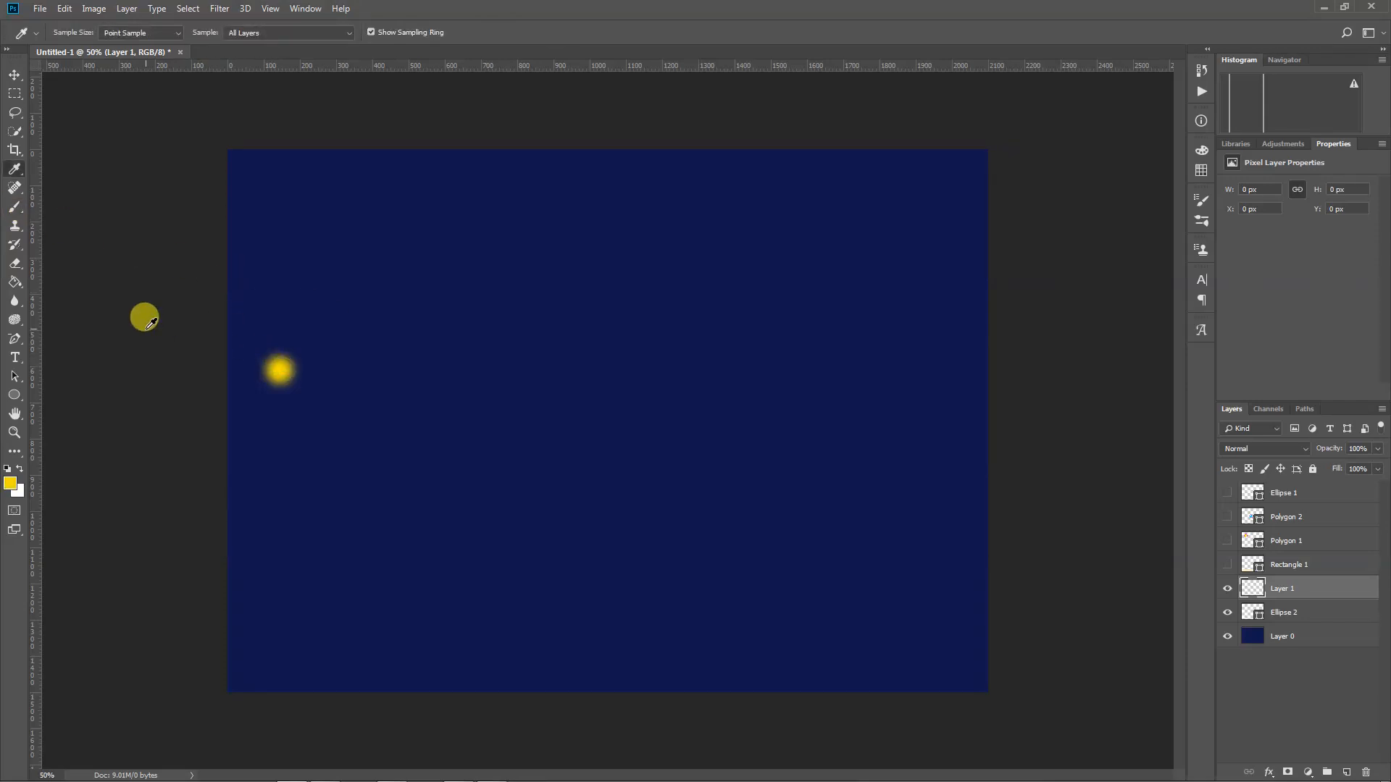
Choose a soft round brush for painting and enlarge it by several increments.
{"action": "key", "text": "b"}
{"action": "left_click", "coordinate": [77, 34]}
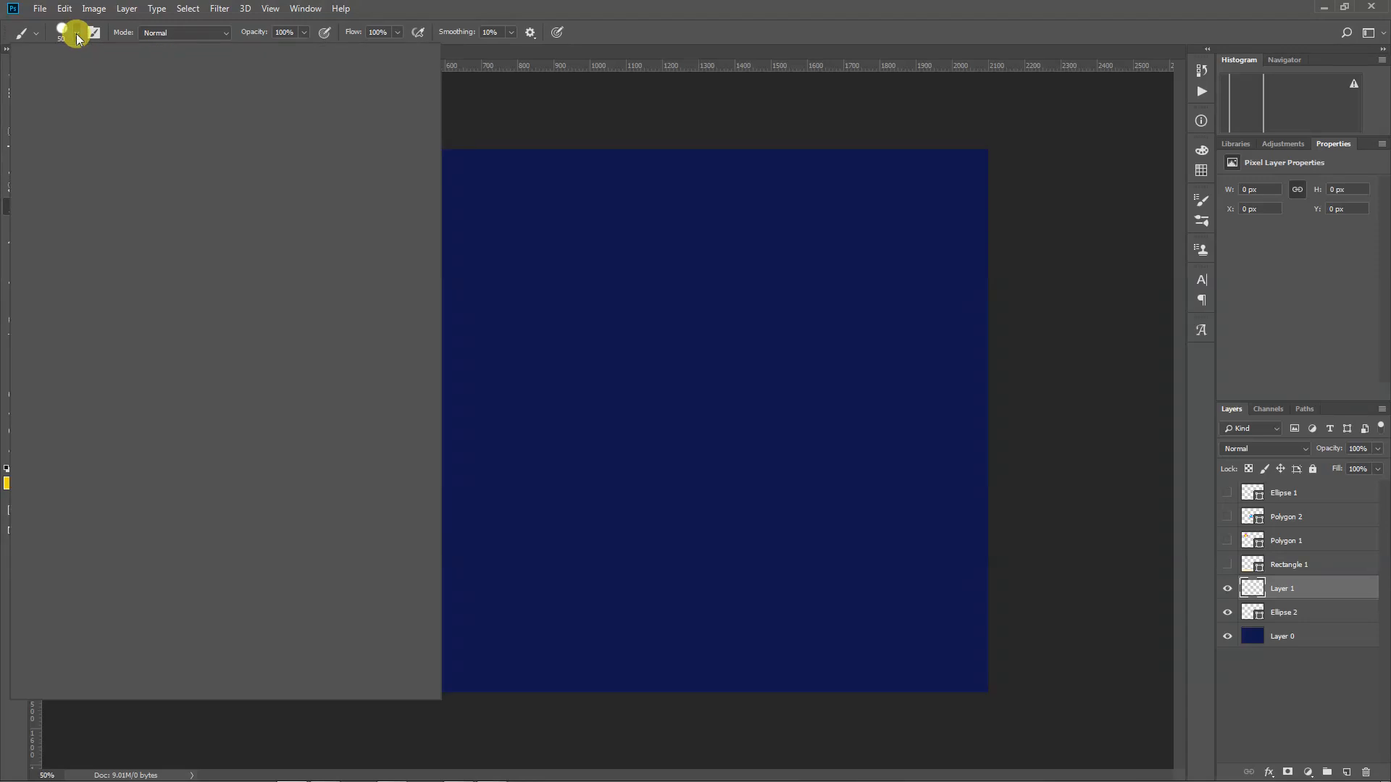
{"action": "mouse_move", "coordinate": [109, 108]}
{"action": "left_mouse_down"}
{"action": "mouse_move", "coordinate": [38, 103]}
{"action": "mouse_move", "coordinate": [94, 82]}
{"action": "left_mouse_up"}
{"action": "left_click", "coordinate": [536, 133]}
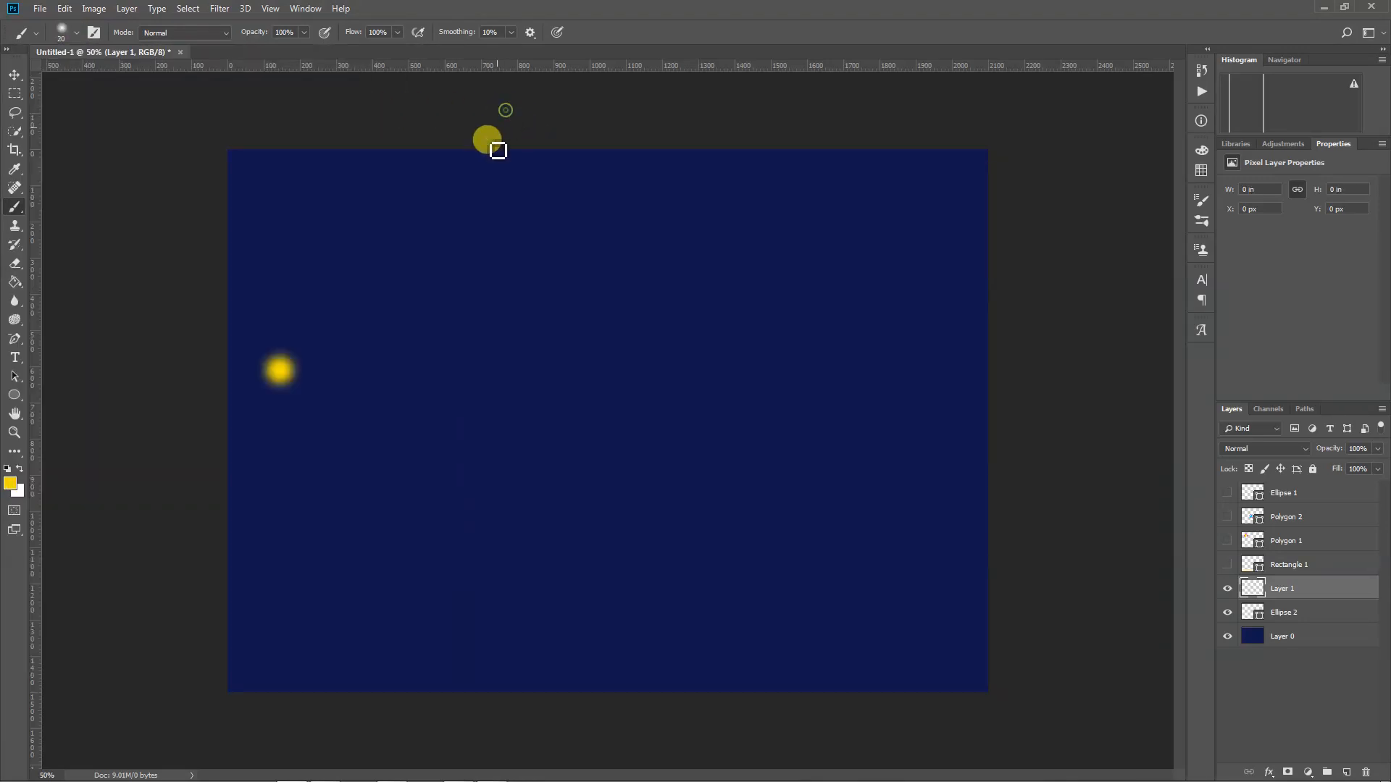
{"action": "key", "text": "bracketright"}
{"action": "key", "text": "bracketright"}
{"action": "key", "text": "bracketright"}
{"action": "key", "text": "bracketright"}
{"action": "key", "text": "bracketright"}
{"action": "key", "text": "bracketright"}
{"action": "key", "text": "bracketright"}
{"action": "key", "text": "bracketright"}
{"action": "key", "text": "bracketright"}
{"action": "key", "text": "bracketright"}
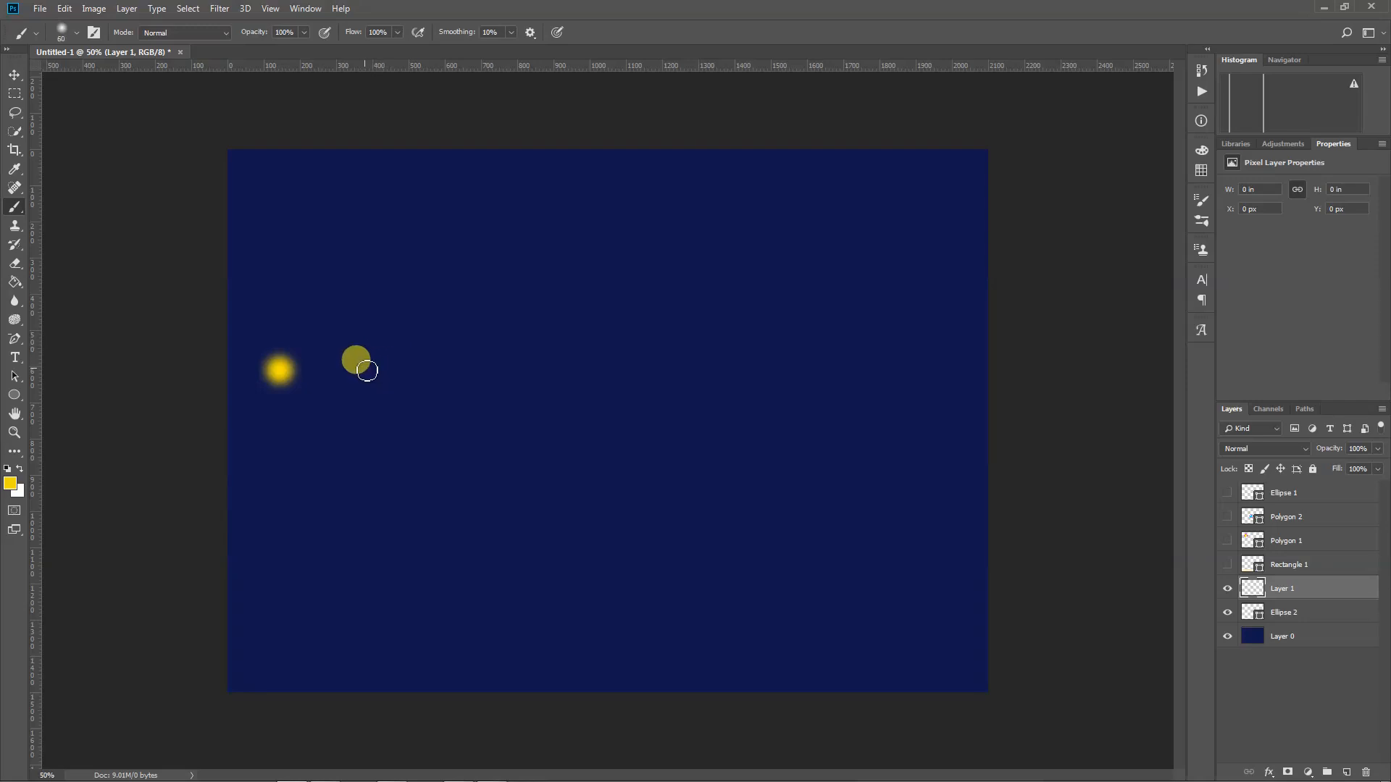
Paint a yellow dab beside the circle with the brush at 150 px, and move it right to about X 377 px, Y 489 px.
{"action": "left_click", "coordinate": [349, 370]}
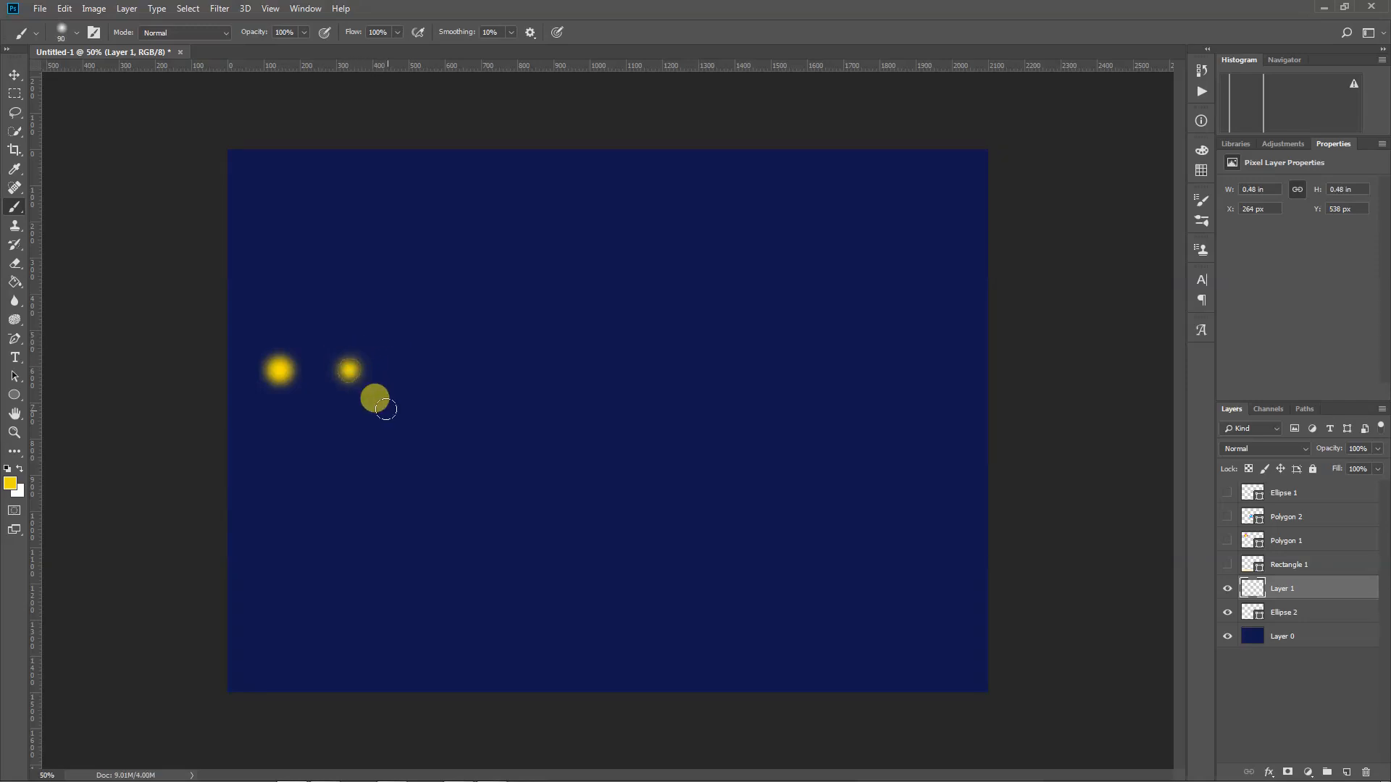
{"action": "key", "text": "ctrl+z"}
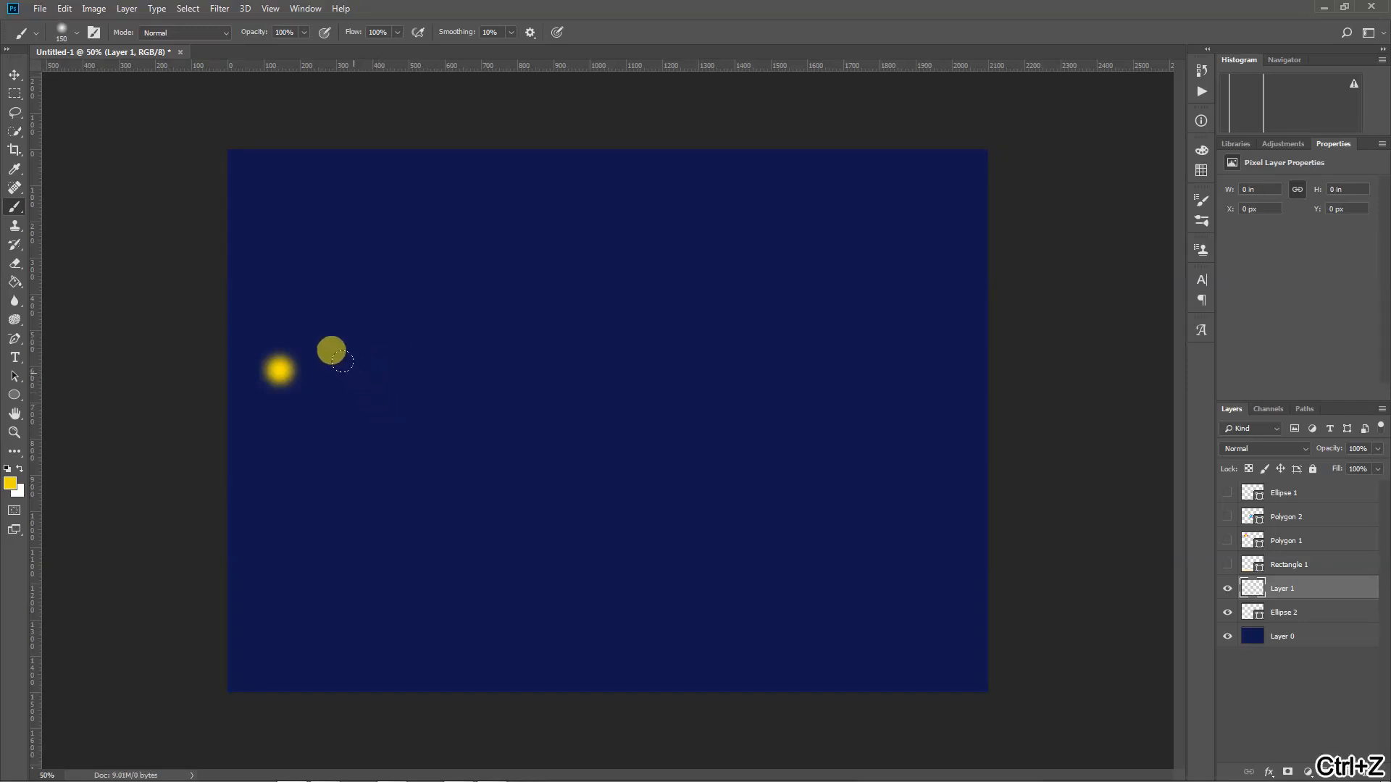
{"action": "left_click", "coordinate": [350, 370]}
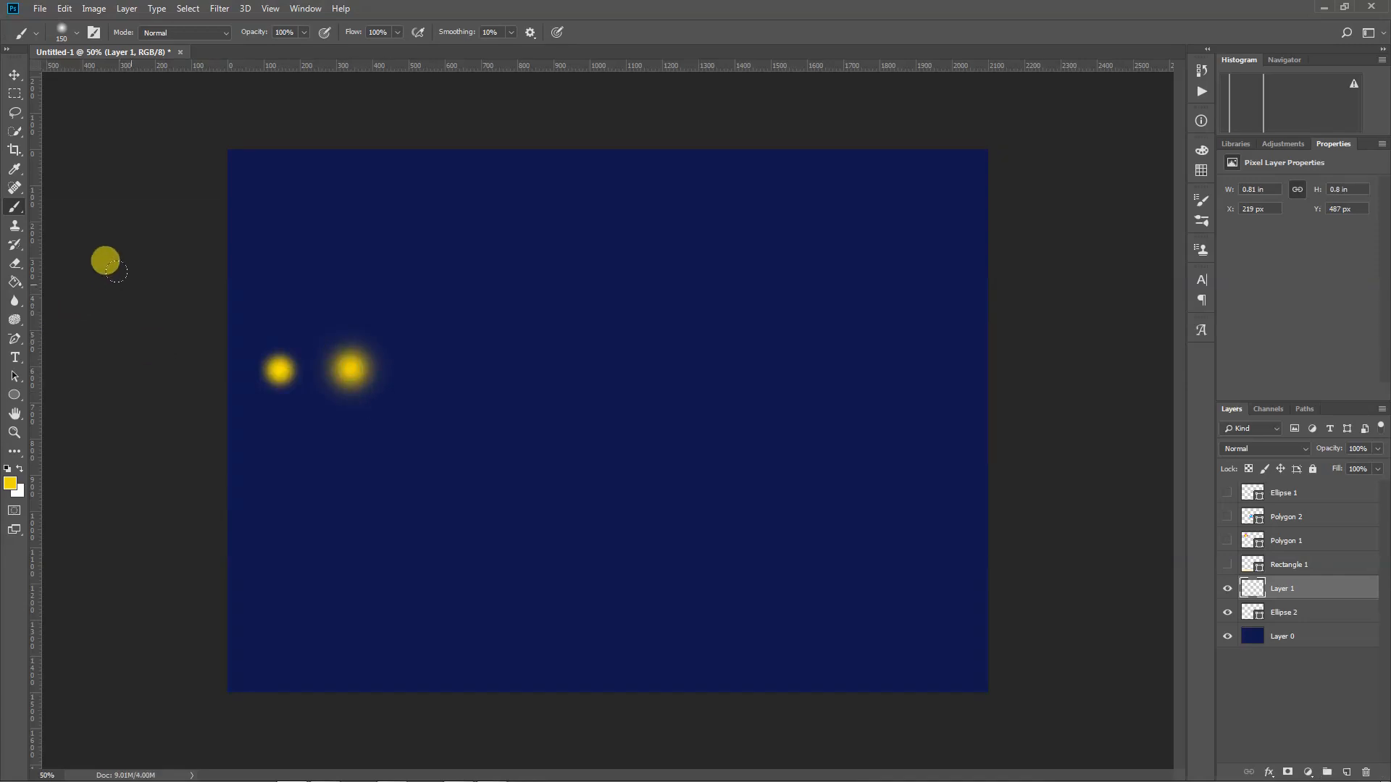
{"action": "left_click", "coordinate": [14, 74]}
{"action": "left_click_drag", "start_coordinate": [374, 373], "coordinate": [433, 371]}
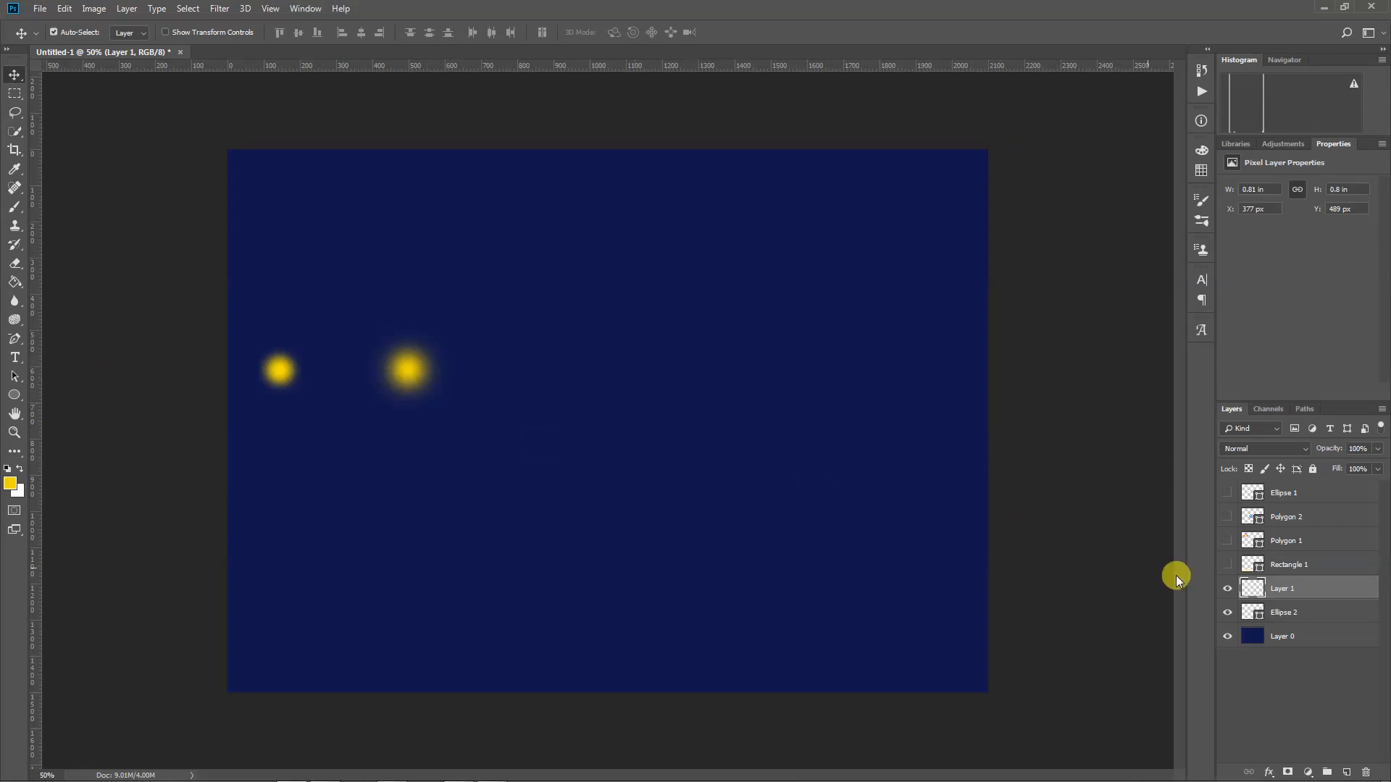
Try stronger and weaker feathering on the Ellipse 2 circle, ending at 24.4 px.
{"action": "left_click", "coordinate": [1295, 612]}
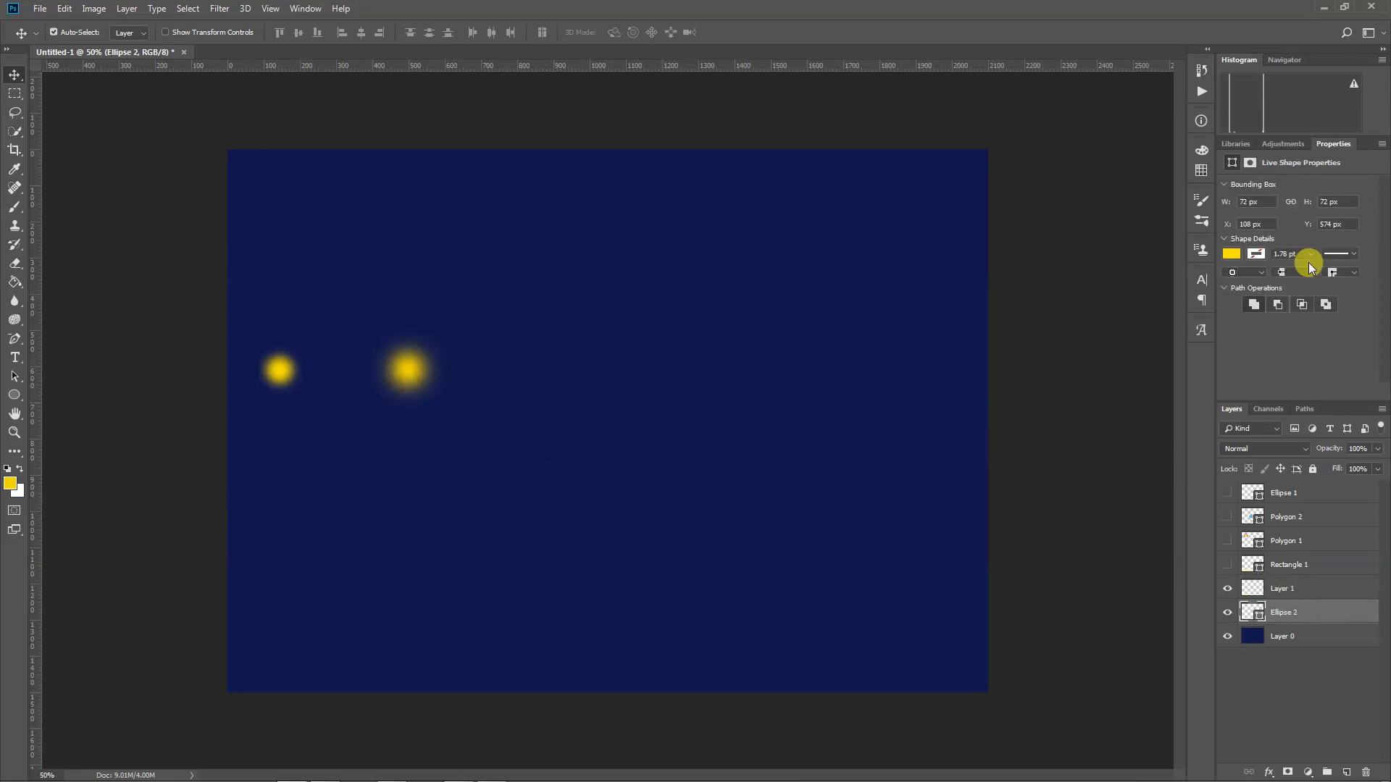
{"action": "left_click", "coordinate": [1249, 162]}
{"action": "left_click_drag", "start_coordinate": [1287, 284], "coordinate": [1296, 284]}
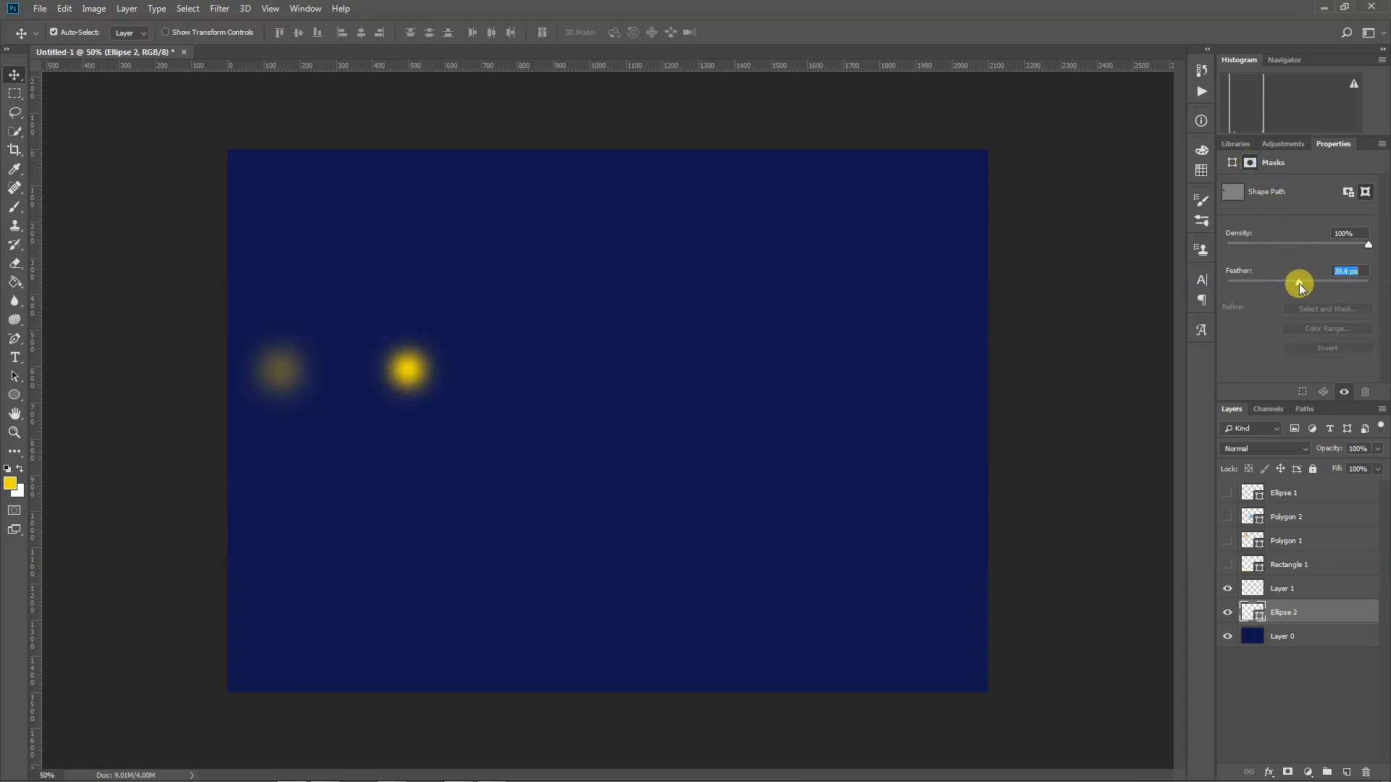
{"action": "left_click_drag", "start_coordinate": [1298, 284], "coordinate": [1266, 281]}
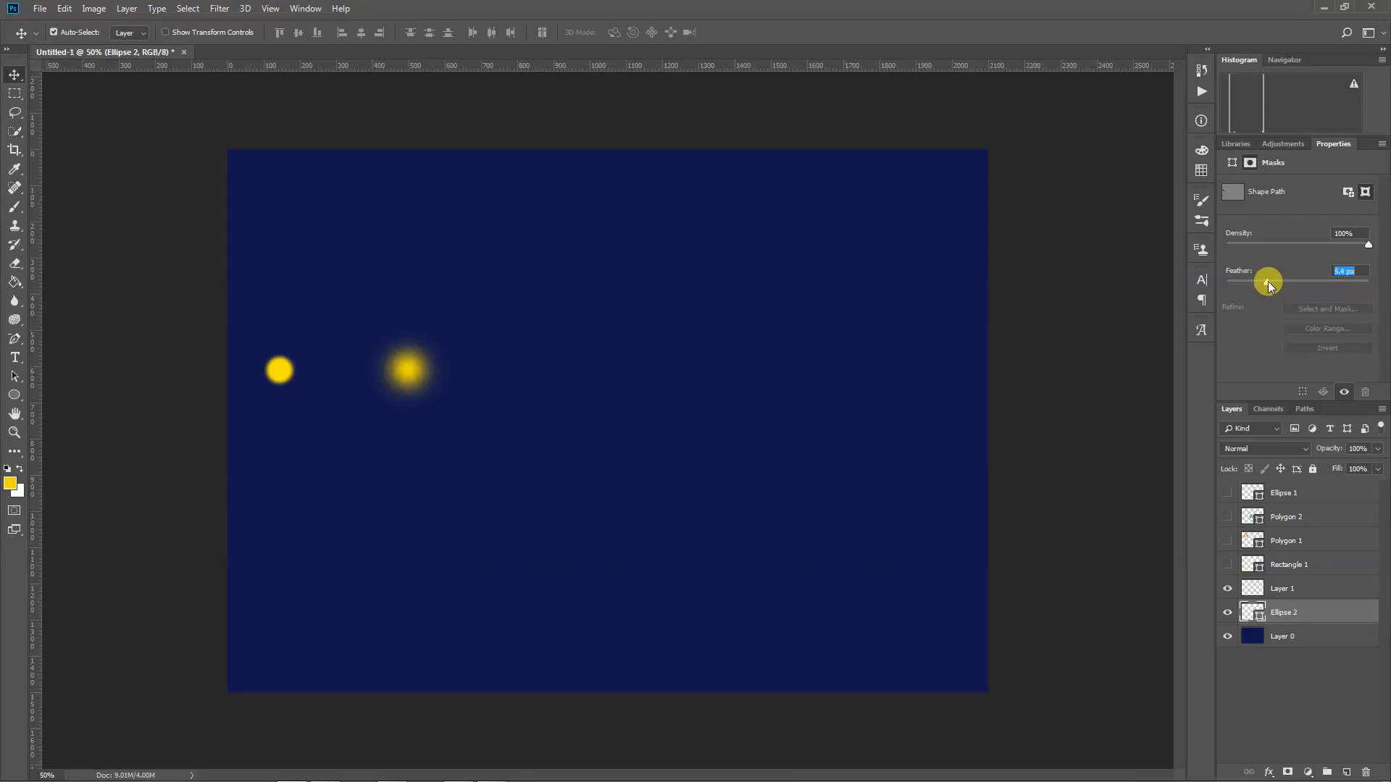
{"action": "left_click_drag", "start_coordinate": [1277, 279], "coordinate": [1289, 278]}
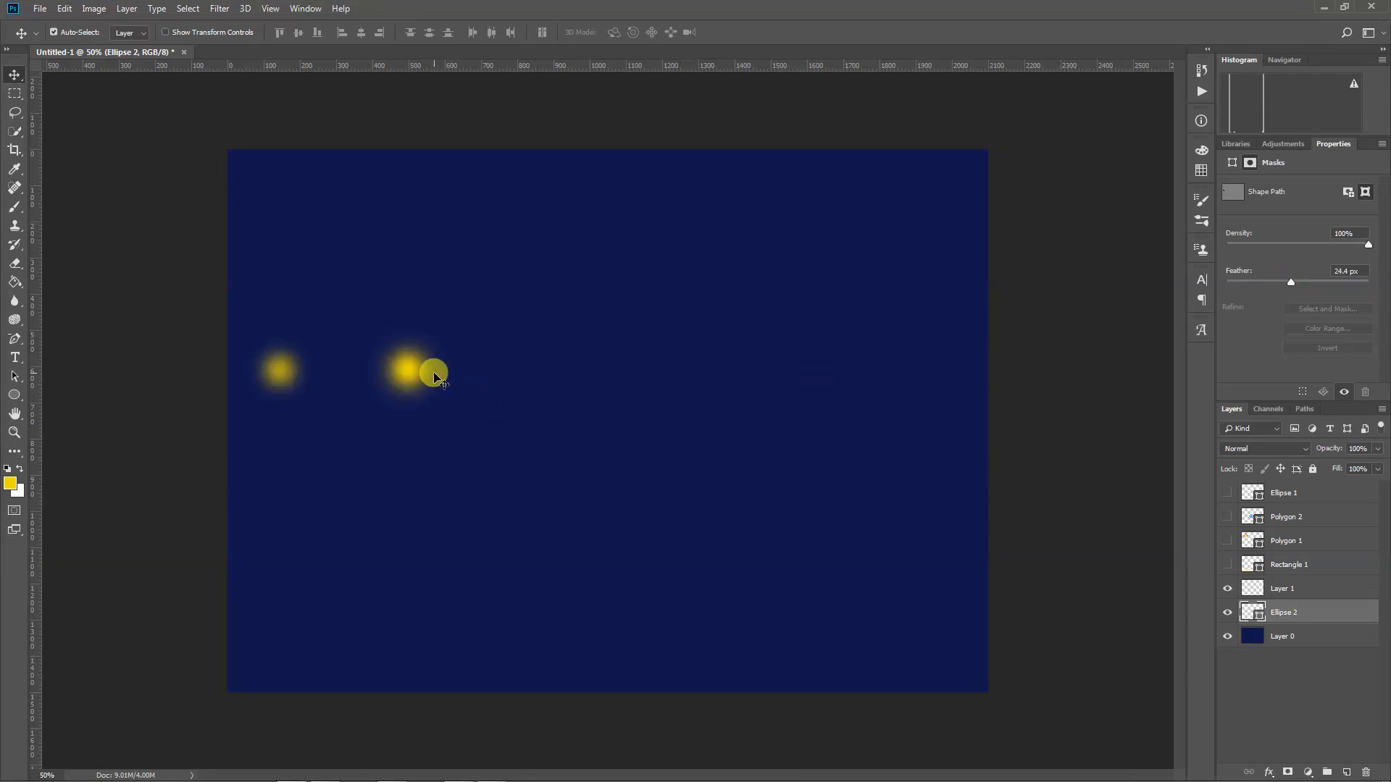
Erase the painted yellow dab on Layer 1 with the Eraser tool, and enlarge the eraser.
{"action": "left_click", "coordinate": [1324, 589]}
{"action": "key", "text": "e"}
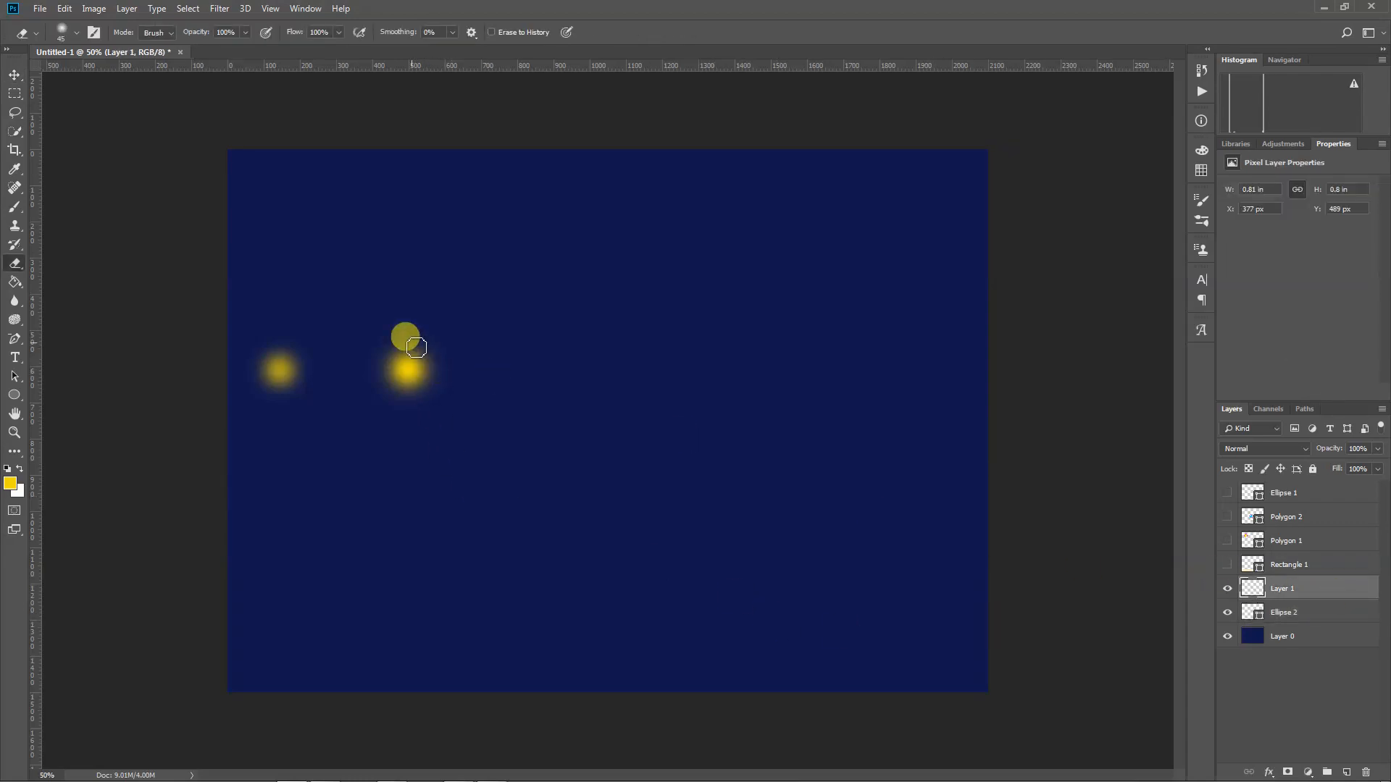
{"action": "mouse_move", "coordinate": [417, 348]}
{"action": "left_mouse_down"}
{"action": "mouse_move", "coordinate": [418, 413]}
{"action": "mouse_move", "coordinate": [419, 388]}
{"action": "mouse_move", "coordinate": [441, 378]}
{"action": "mouse_move", "coordinate": [412, 356]}
{"action": "mouse_move", "coordinate": [451, 345]}
{"action": "mouse_move", "coordinate": [389, 366]}
{"action": "mouse_move", "coordinate": [477, 371]}
{"action": "mouse_move", "coordinate": [401, 368]}
{"action": "mouse_move", "coordinate": [386, 392]}
{"action": "mouse_move", "coordinate": [354, 385]}
{"action": "mouse_move", "coordinate": [384, 390]}
{"action": "mouse_move", "coordinate": [375, 371]}
{"action": "mouse_move", "coordinate": [470, 499]}
{"action": "mouse_move", "coordinate": [454, 464]}
{"action": "mouse_move", "coordinate": [286, 427]}
{"action": "mouse_move", "coordinate": [9, 421]}
{"action": "mouse_move", "coordinate": [329, 428]}
{"action": "left_mouse_up"}
{"action": "key", "text": "bracketright"}
{"action": "key", "text": "bracketright"}
{"action": "key", "text": "bracketright"}
{"action": "key", "text": "bracketright"}
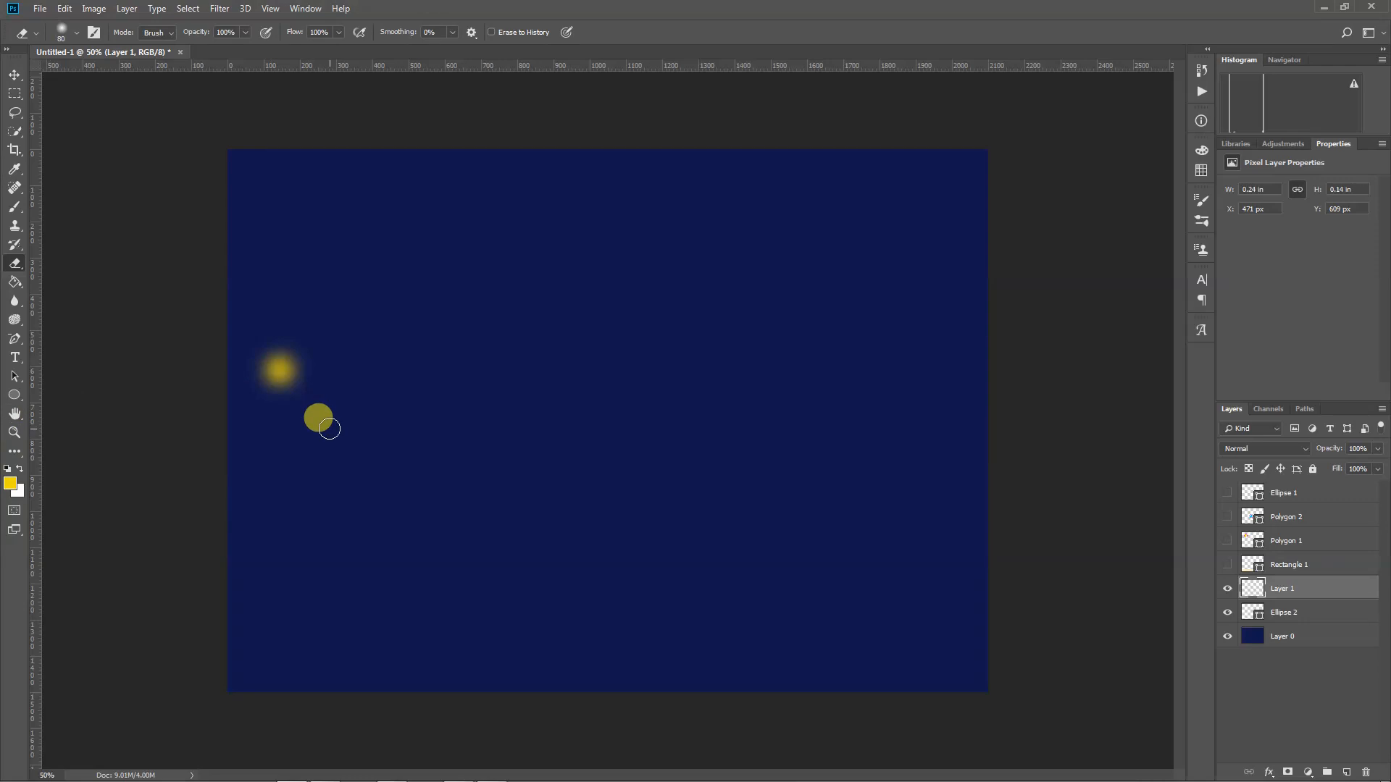
Hide Layer 1 and the Ellipse 2 layer so only the navy background shows.
{"action": "key", "text": "b"}
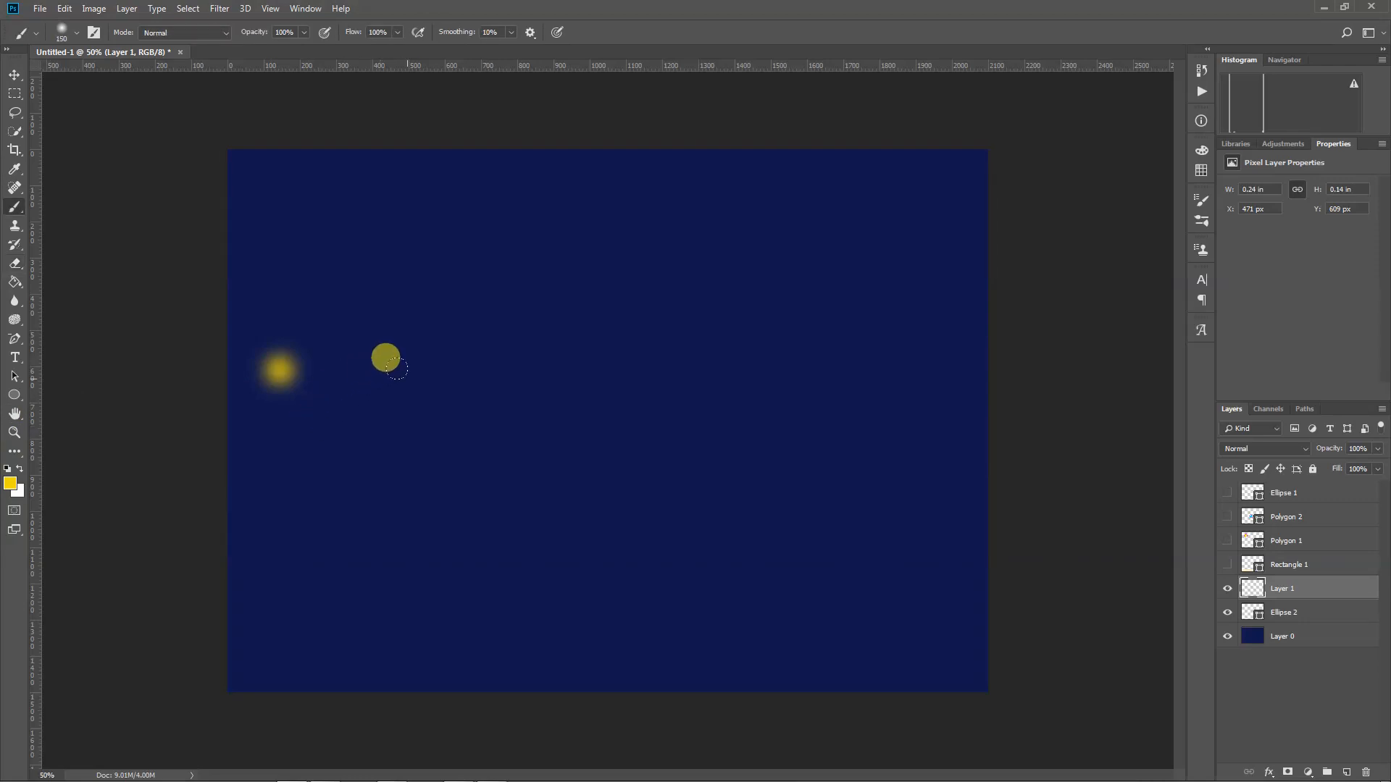
{"action": "key", "text": "v"}
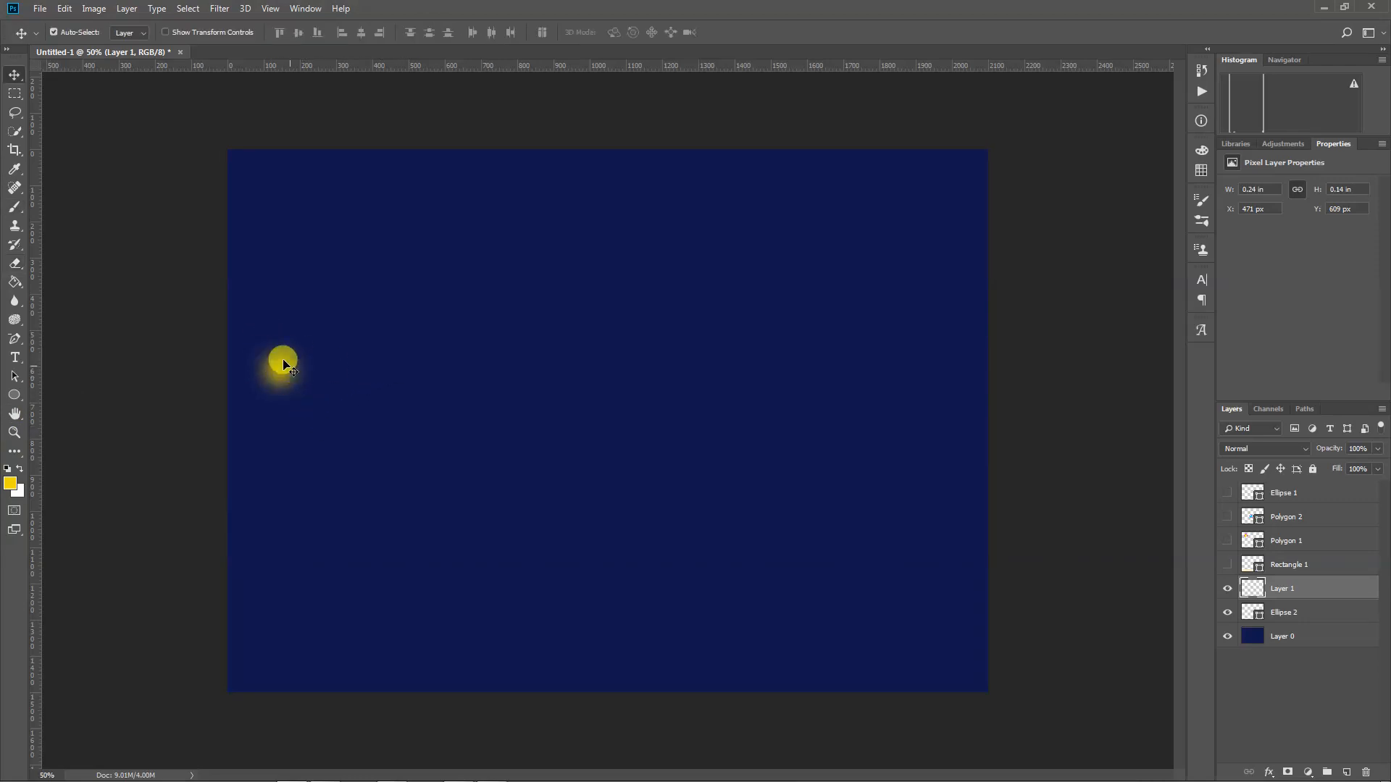
{"action": "left_click_drag", "start_coordinate": [284, 365], "coordinate": [287, 380]}
{"action": "left_click_drag", "start_coordinate": [1225, 596], "coordinate": [1226, 615]}
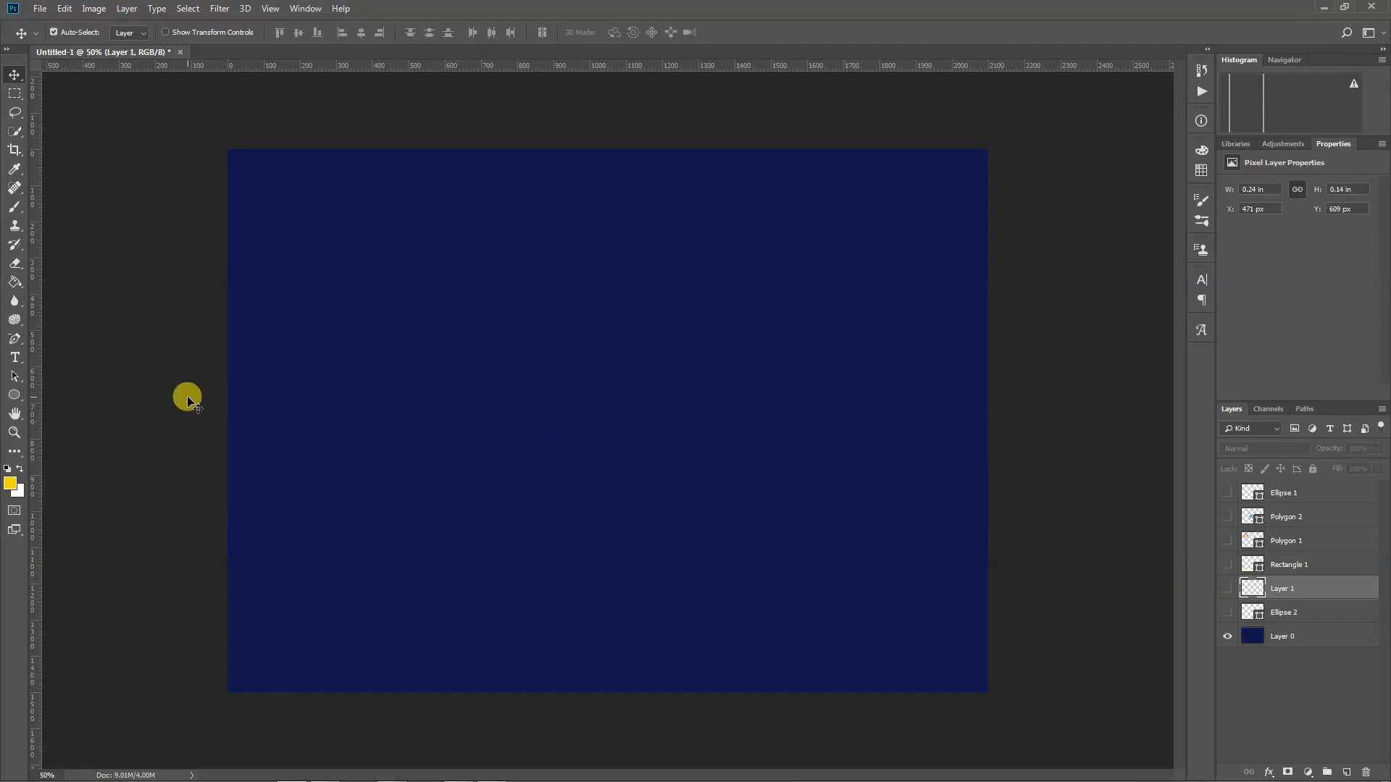
Draw a horizontal line about 1920 px long across the middle of the canvas with the Line tool at 1 px weight.
{"action": "left_click", "coordinate": [13, 397]}
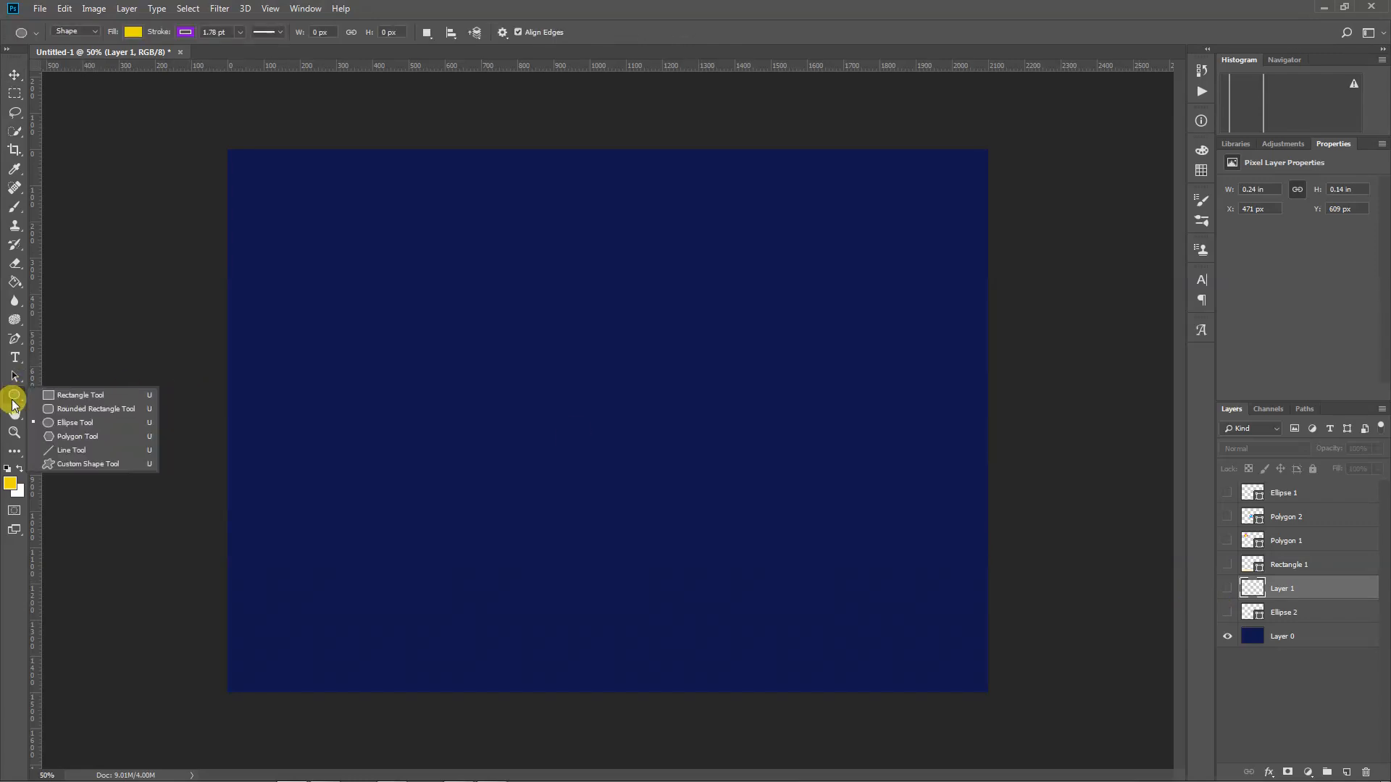
{"action": "left_click", "coordinate": [102, 450]}
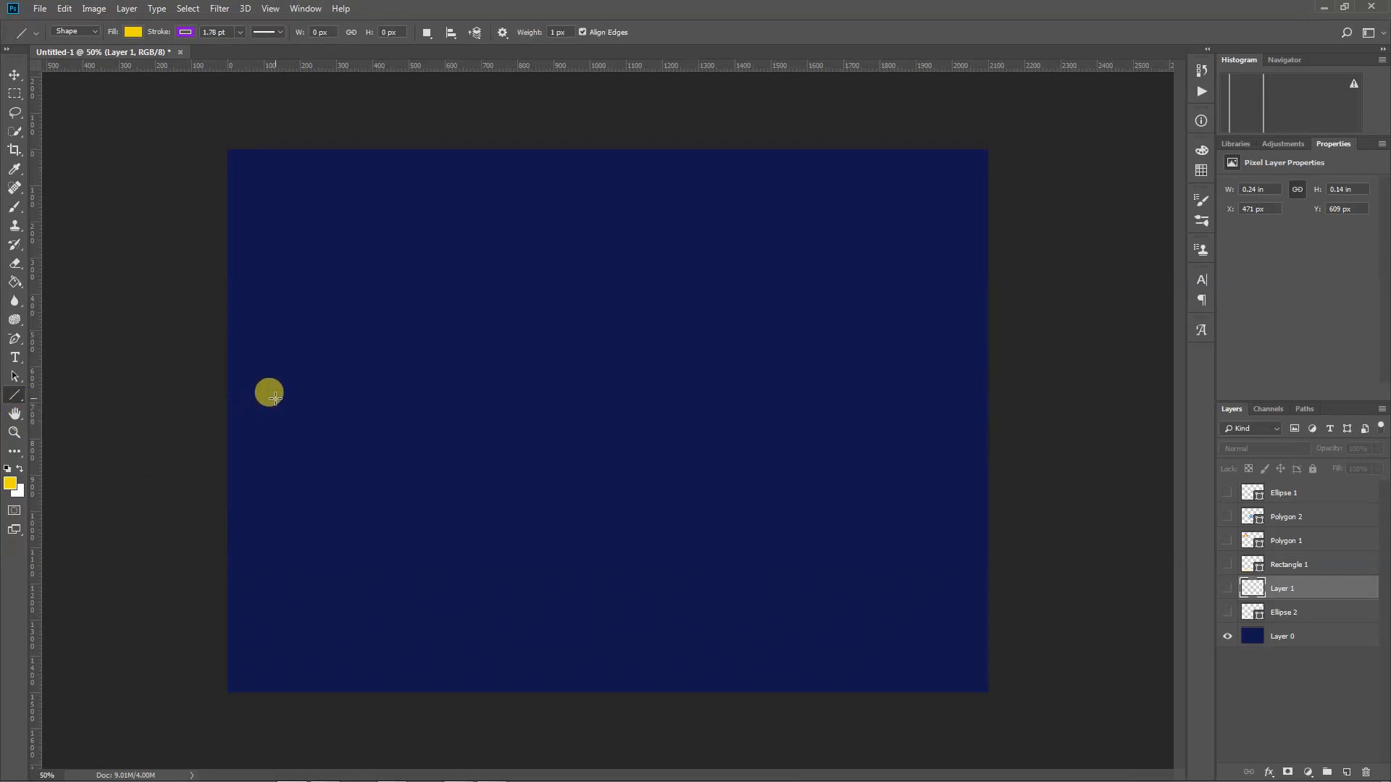
{"action": "left_click_drag", "start_coordinate": [259, 399], "coordinate": [954, 385]}
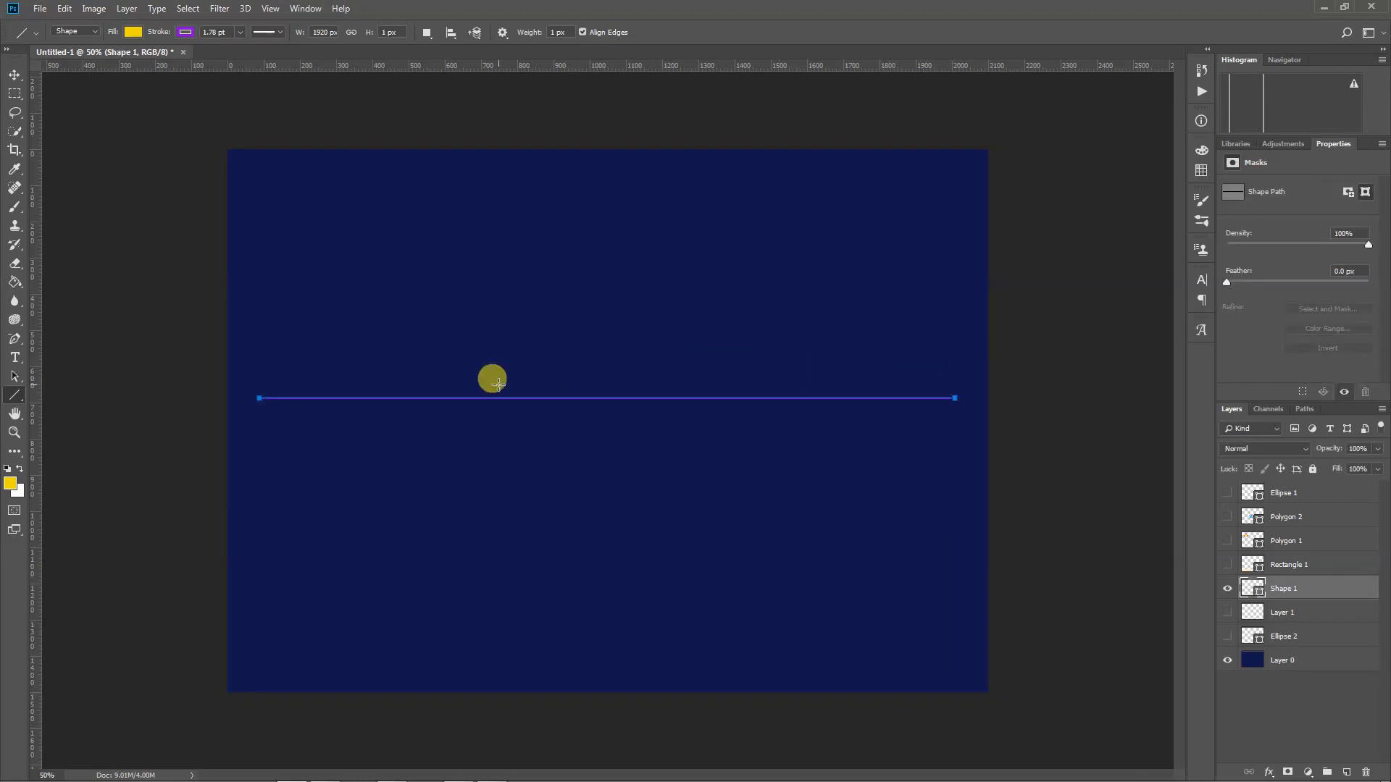
Try raising the line's left end point by about 224 px with the Direct Selection tool, and undo the distortion.
{"action": "key", "text": "a"}
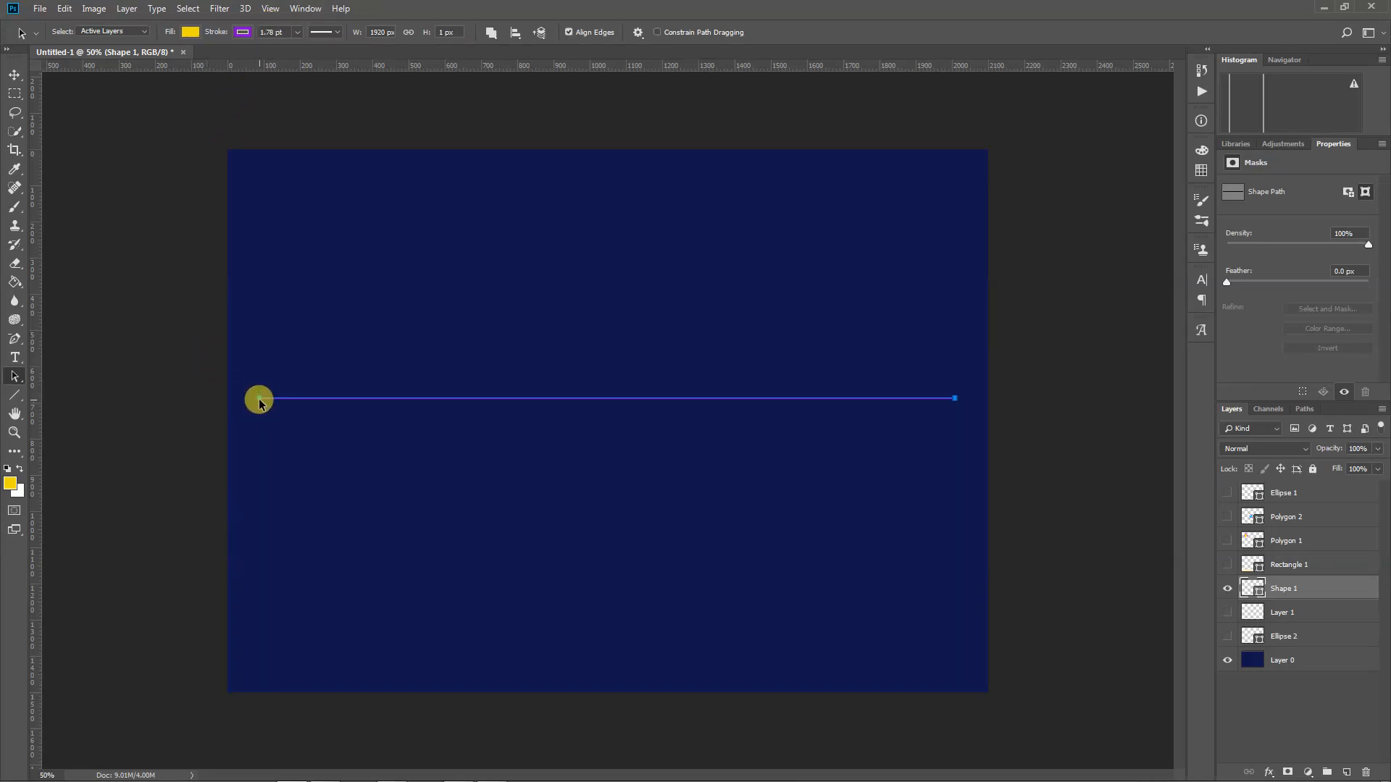
{"action": "right_click", "coordinate": [17, 377]}
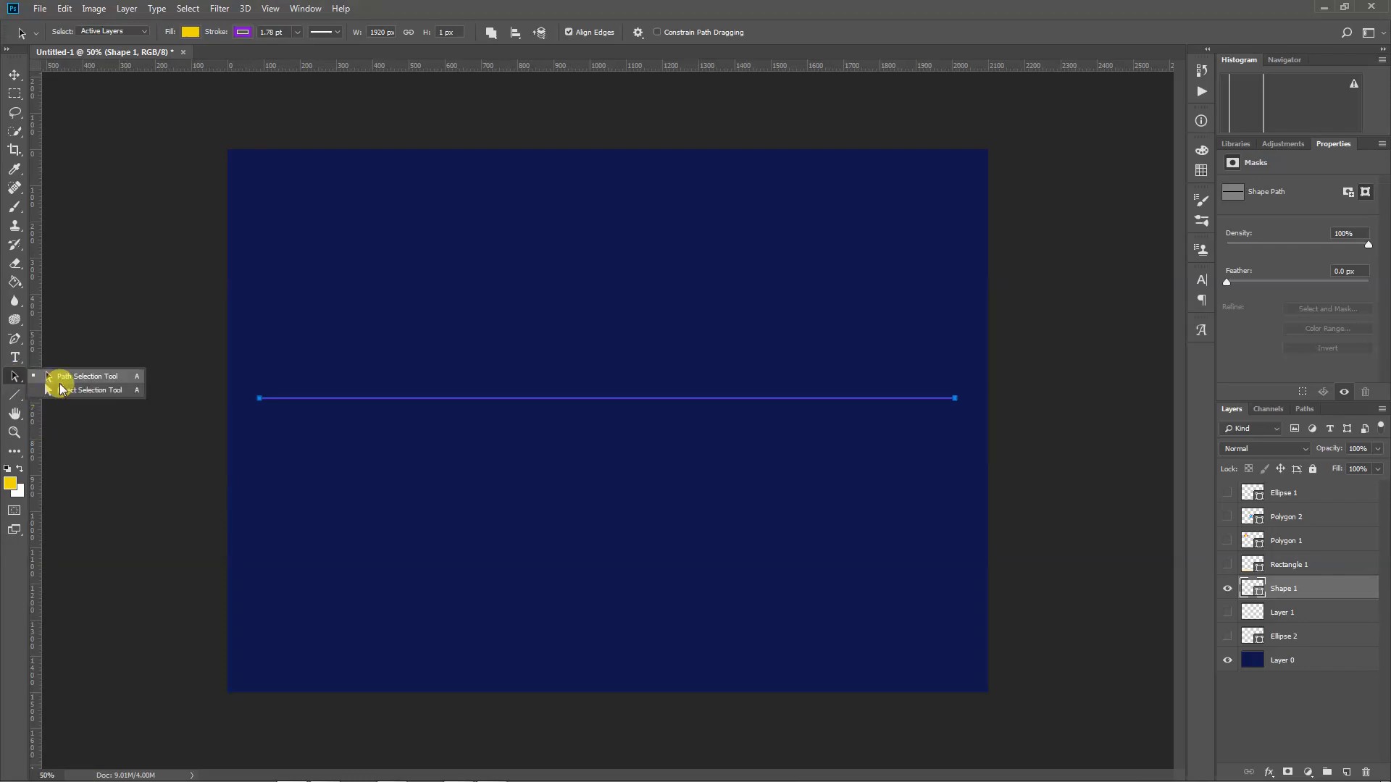
{"action": "left_click", "coordinate": [61, 389]}
{"action": "left_click_drag", "start_coordinate": [258, 397], "coordinate": [260, 317]}
{"action": "left_click", "coordinate": [654, 294]}
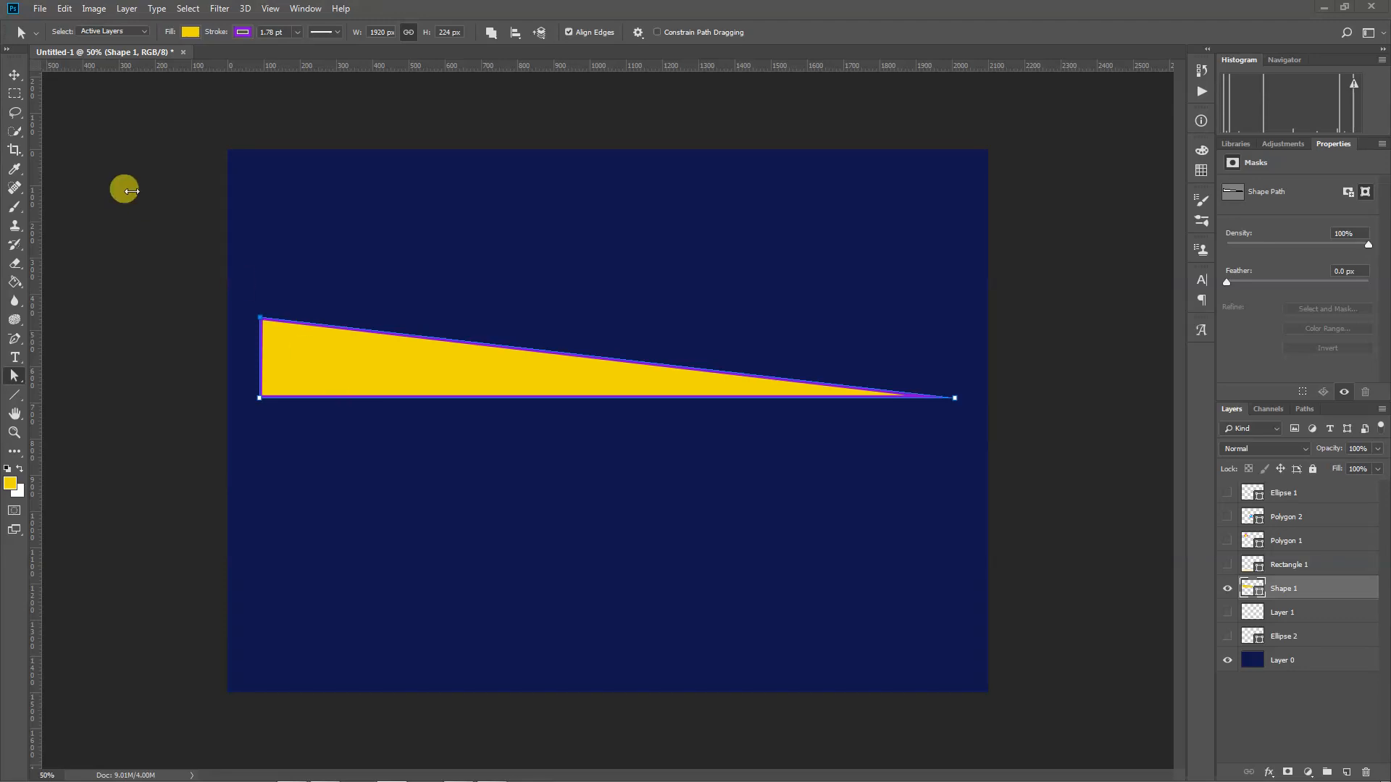
{"action": "key", "text": "ctrl+alt+z"}
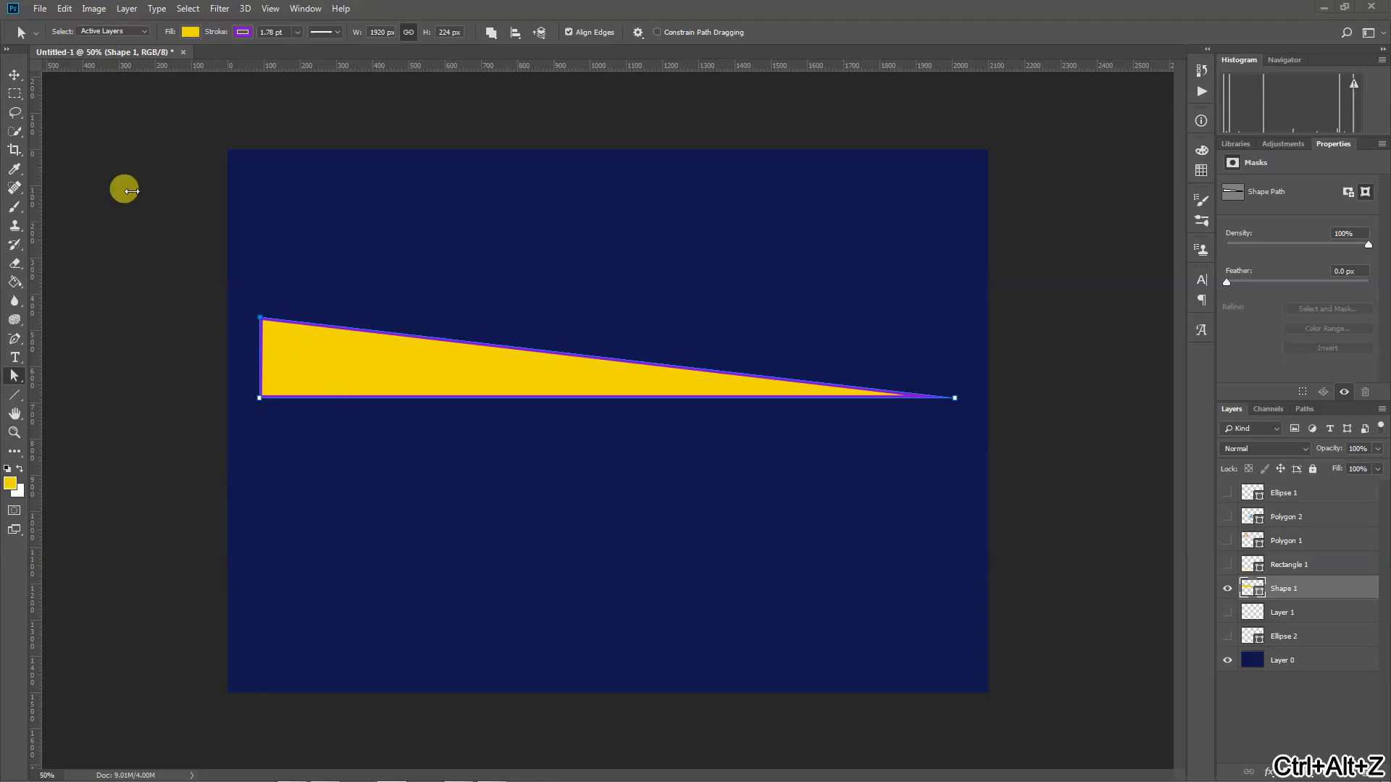
{"action": "key", "text": "ctrl+alt+z"}
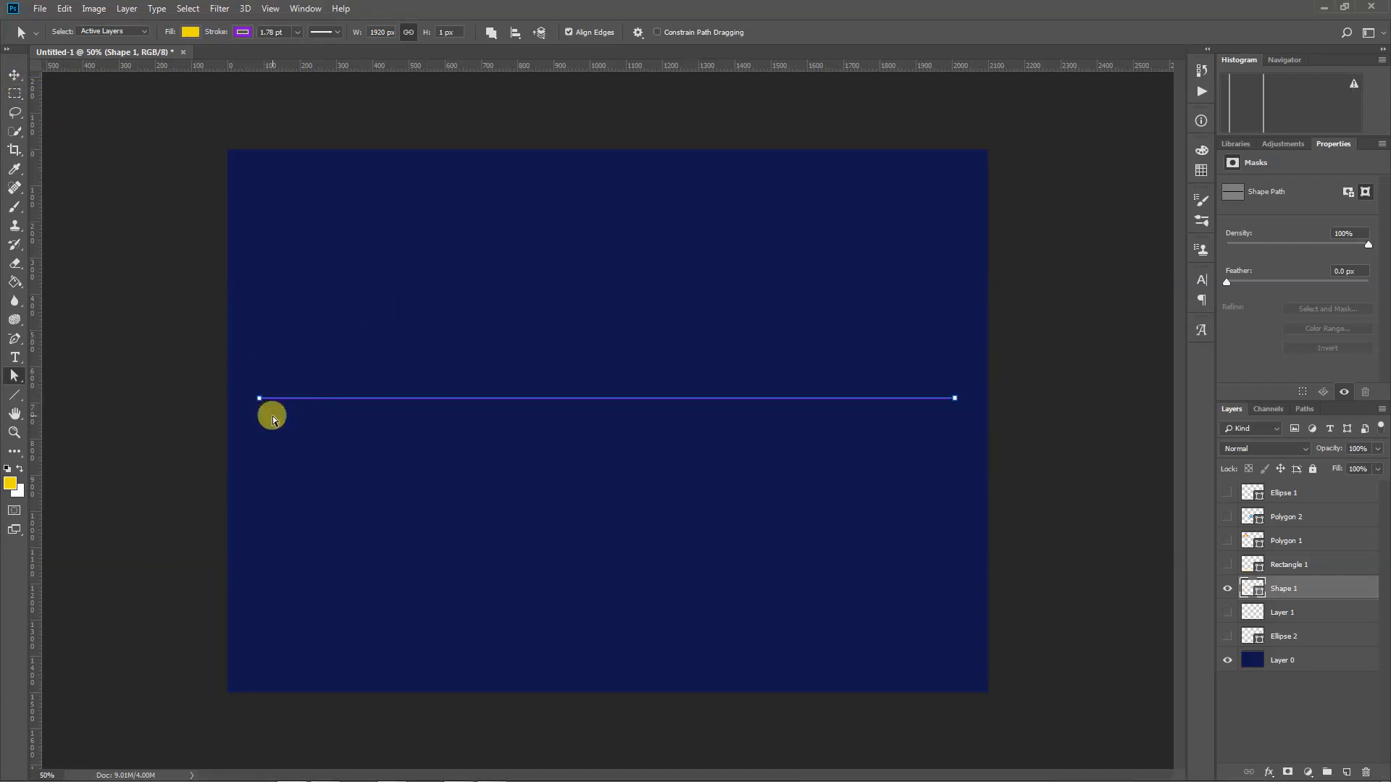
Set the line's stroke width to about 14.88 pt.
{"action": "left_click", "coordinate": [443, 31]}
{"action": "left_click", "coordinate": [297, 33]}
{"action": "left_click_drag", "start_coordinate": [297, 48], "coordinate": [314, 48]}
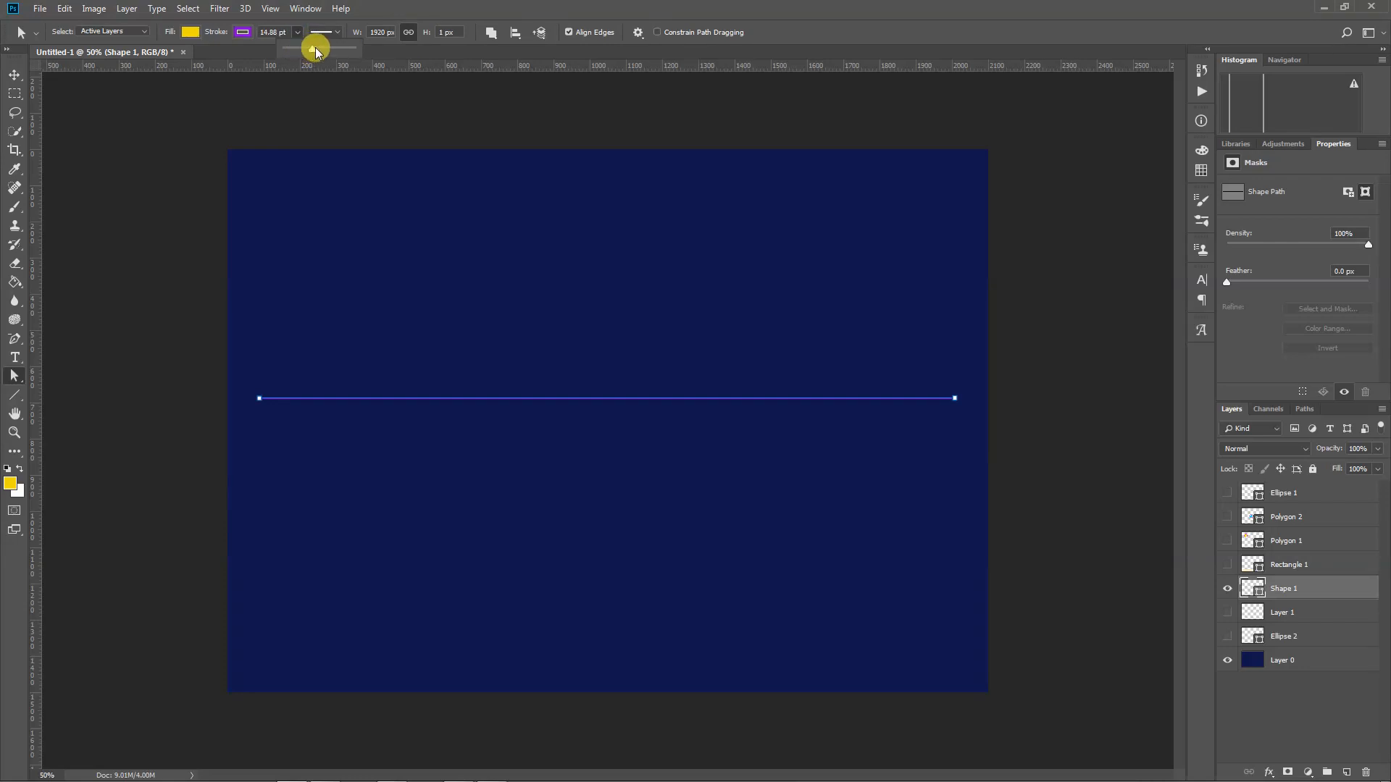
Try setting the line's height to 26 px with width and height linked, and undo the scaling.
{"action": "left_click", "coordinate": [443, 32]}
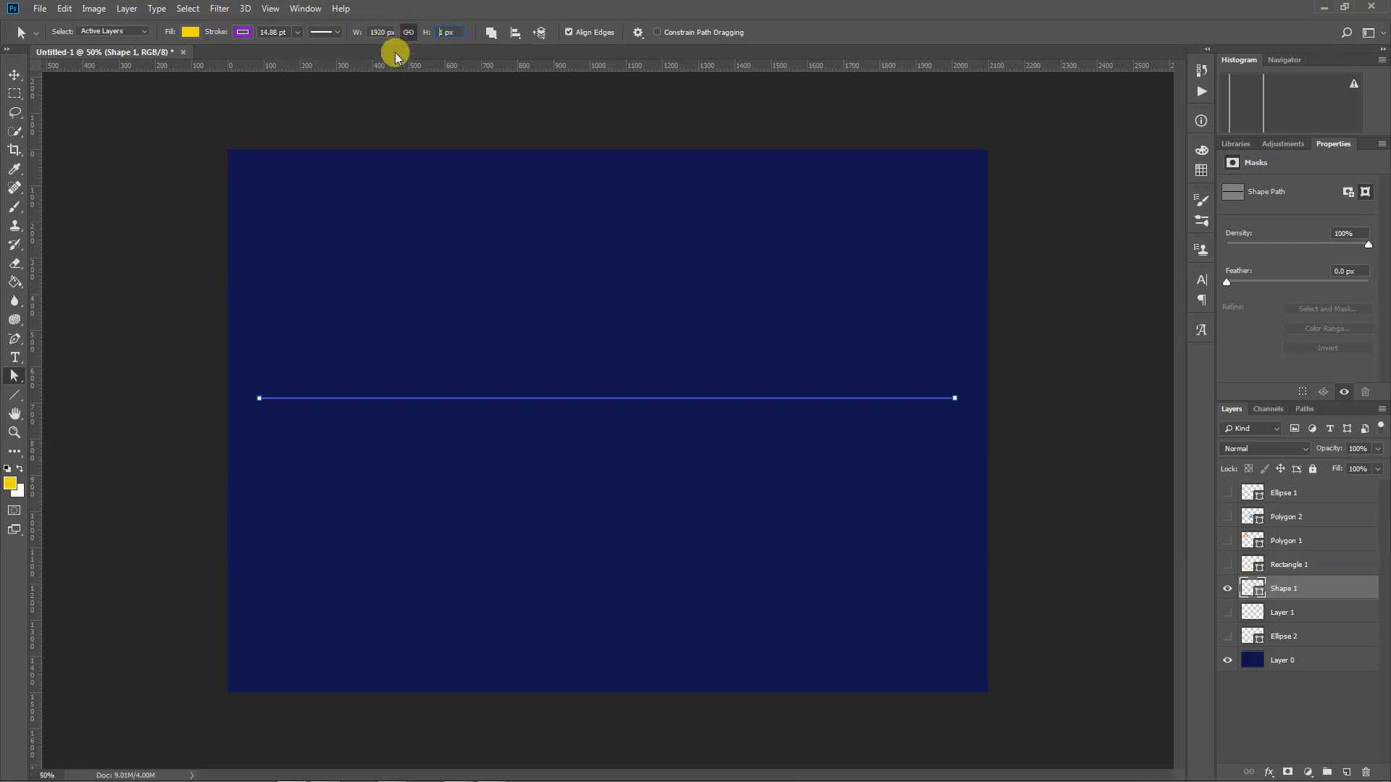
{"action": "type", "text": "2"}
{"action": "left_click", "coordinate": [384, 107]}
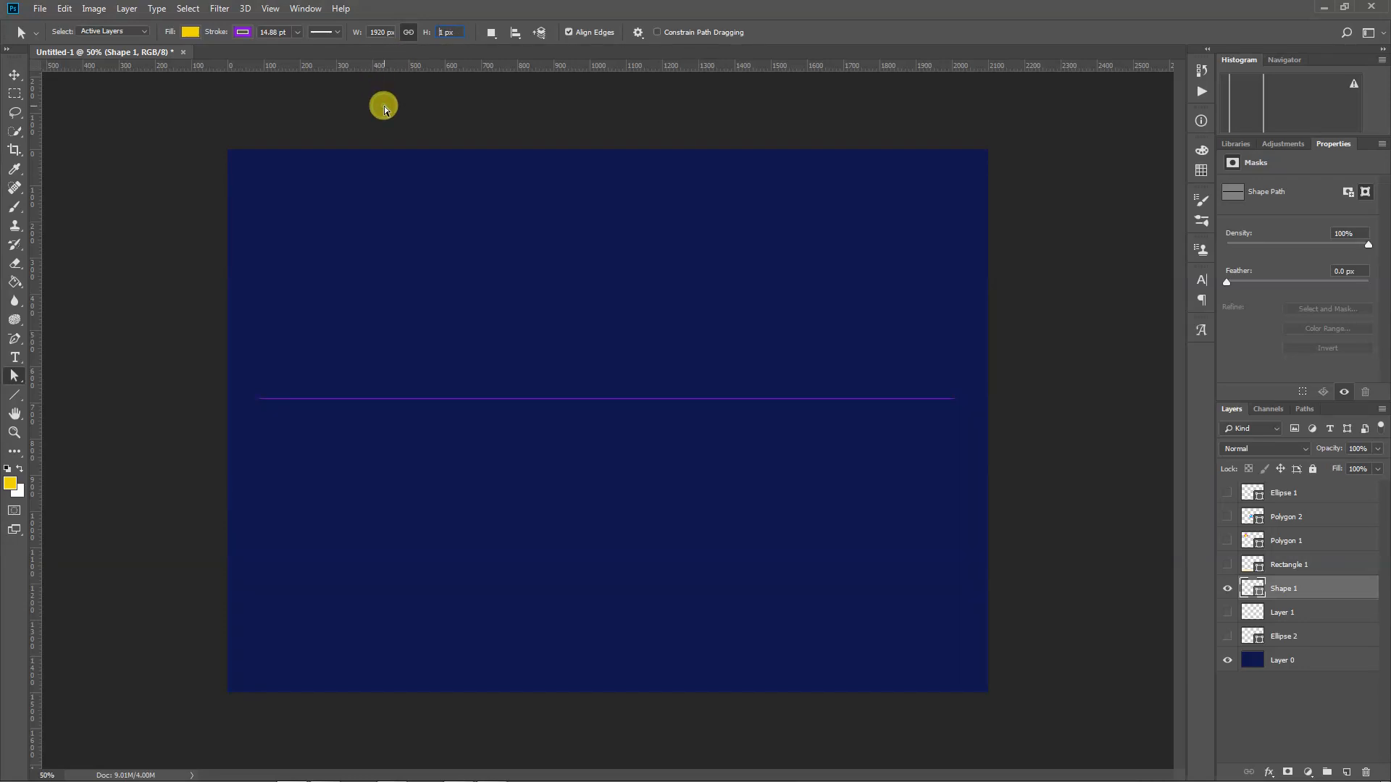
{"action": "left_click", "coordinate": [307, 397]}
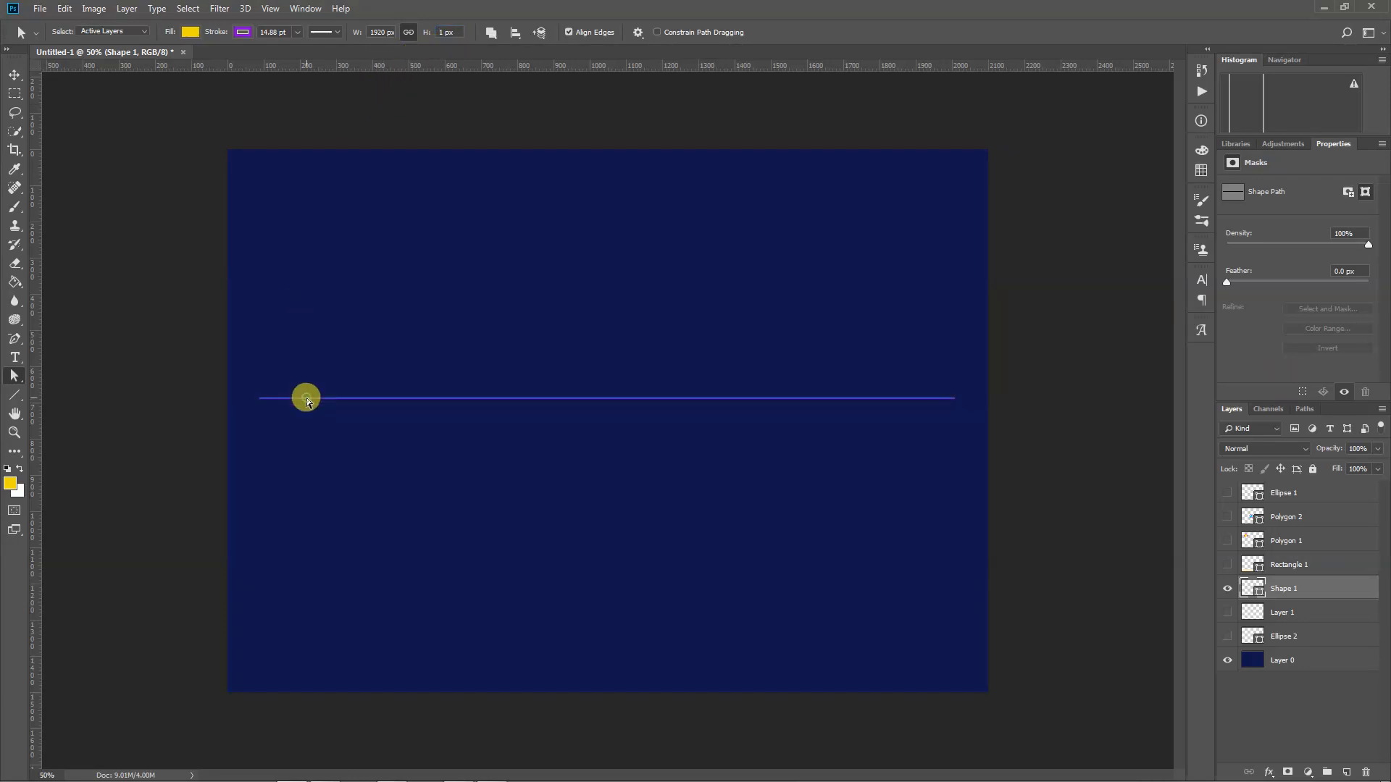
{"action": "left_click", "coordinate": [443, 32]}
{"action": "type", "text": "26"}
{"action": "key", "text": "Return"}
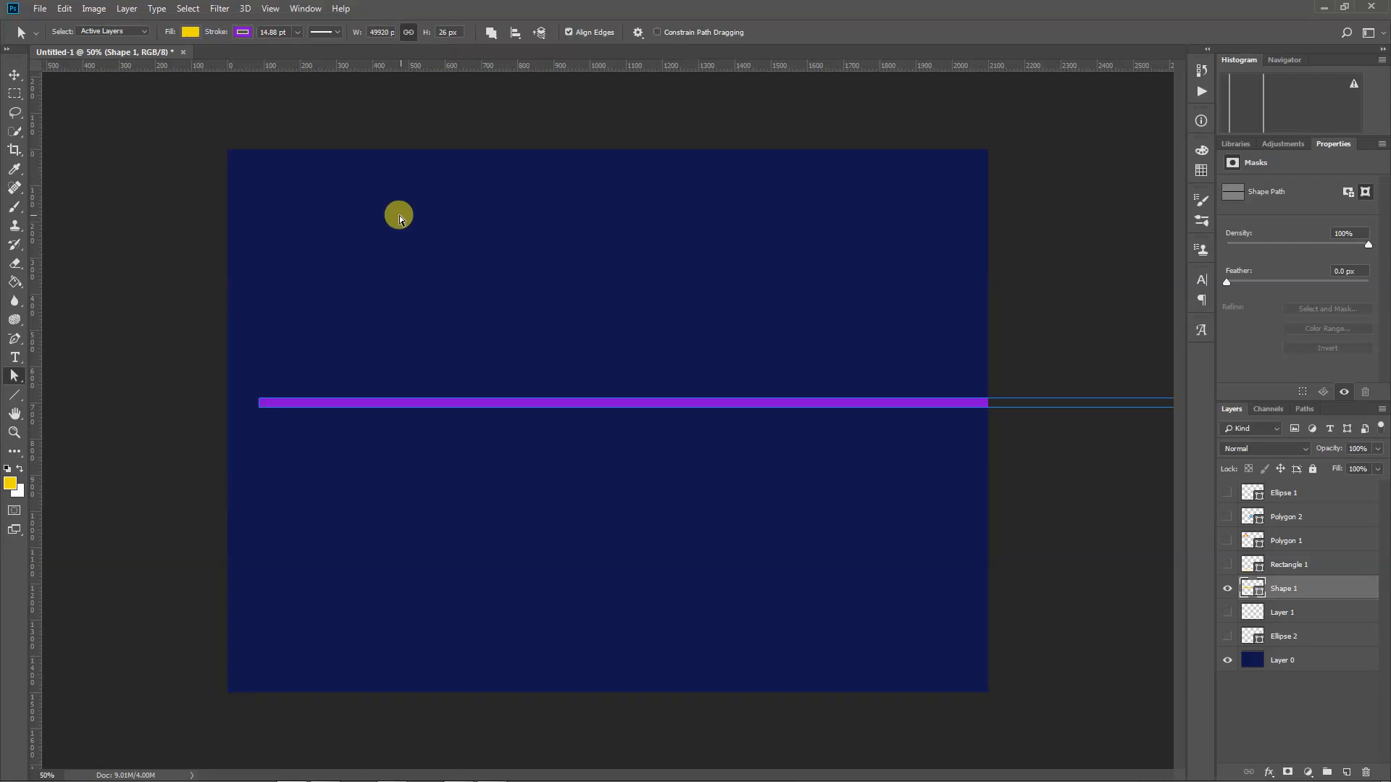
{"action": "key", "text": "ctrl+z"}
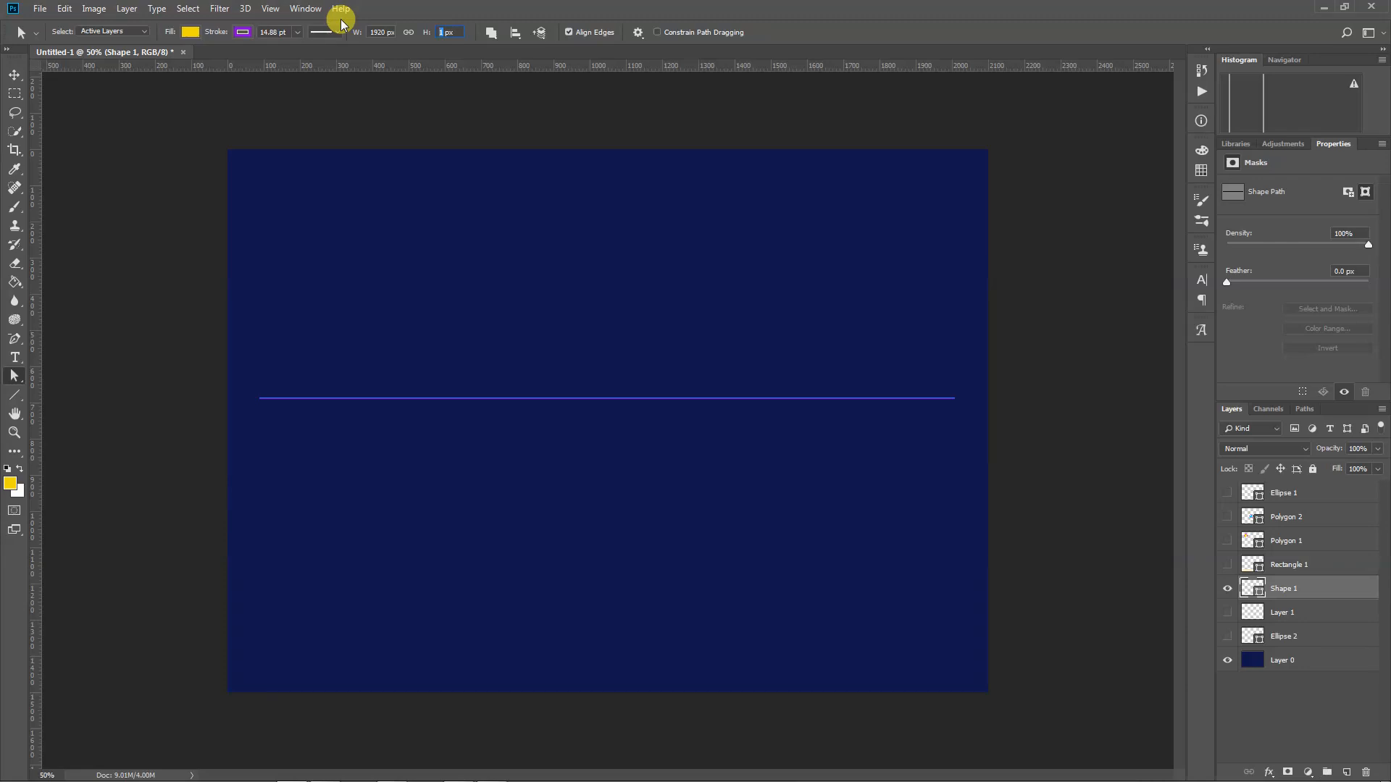
Set the line's height to 20 px with the proportions unlinked, and reduce its stroke width to 1.88 pt.
{"action": "type", "text": "20"}
{"action": "key", "text": "Return"}
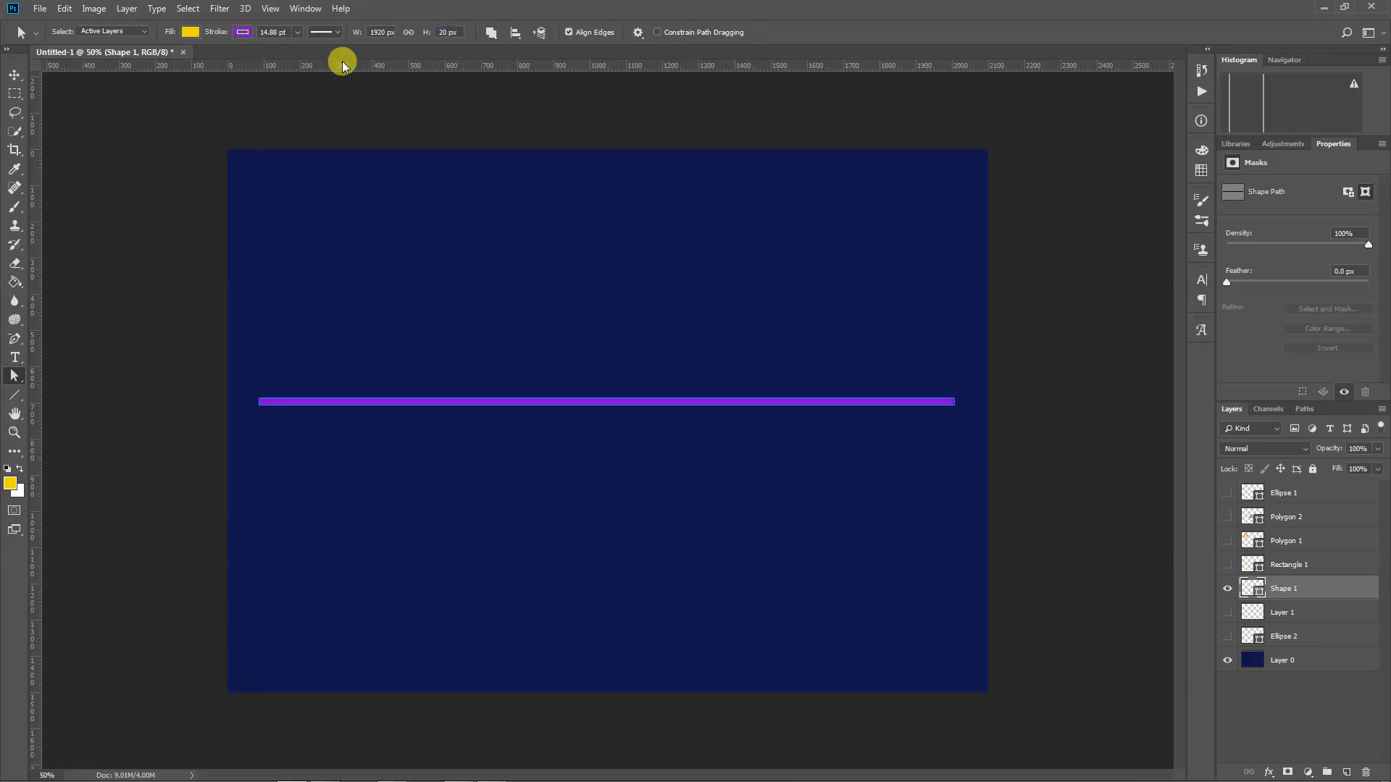
{"action": "left_click", "coordinate": [267, 32]}
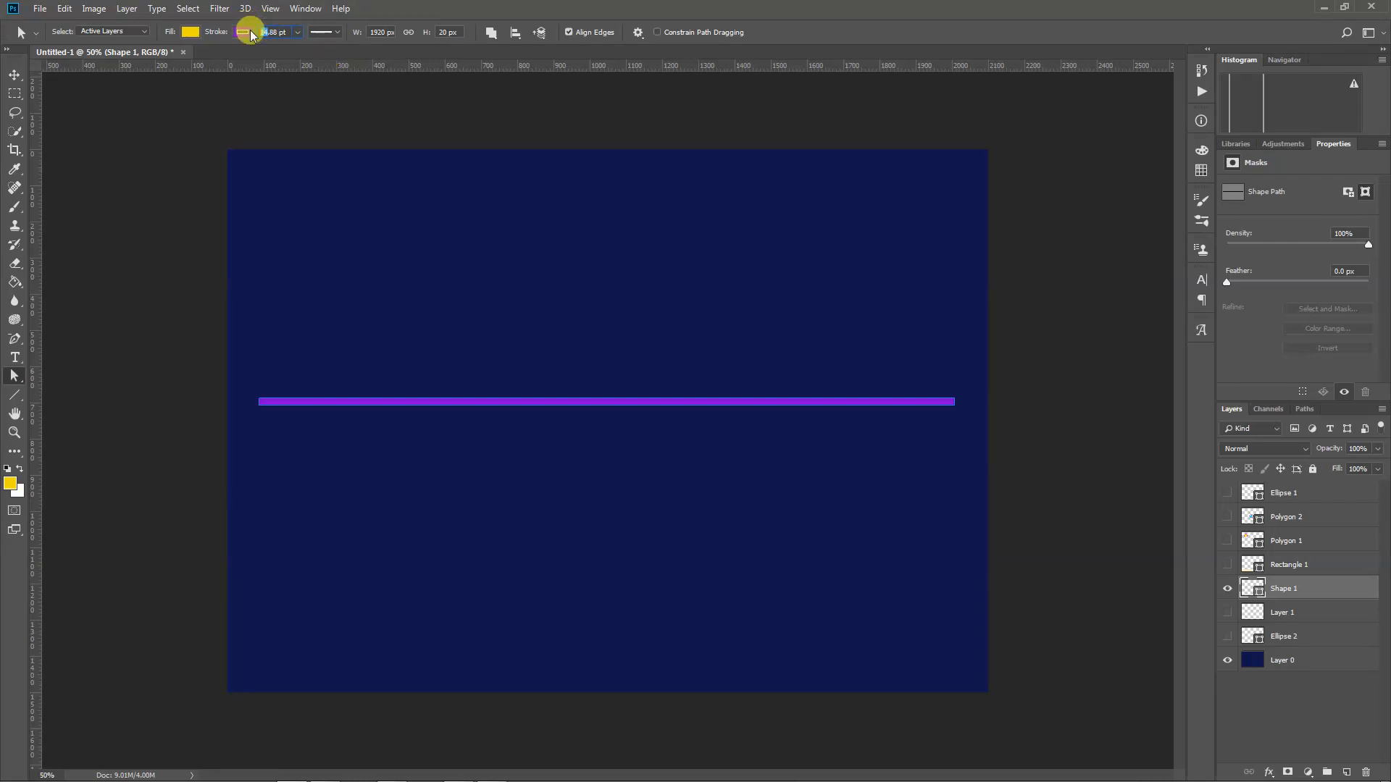
{"action": "type", "text": "1"}
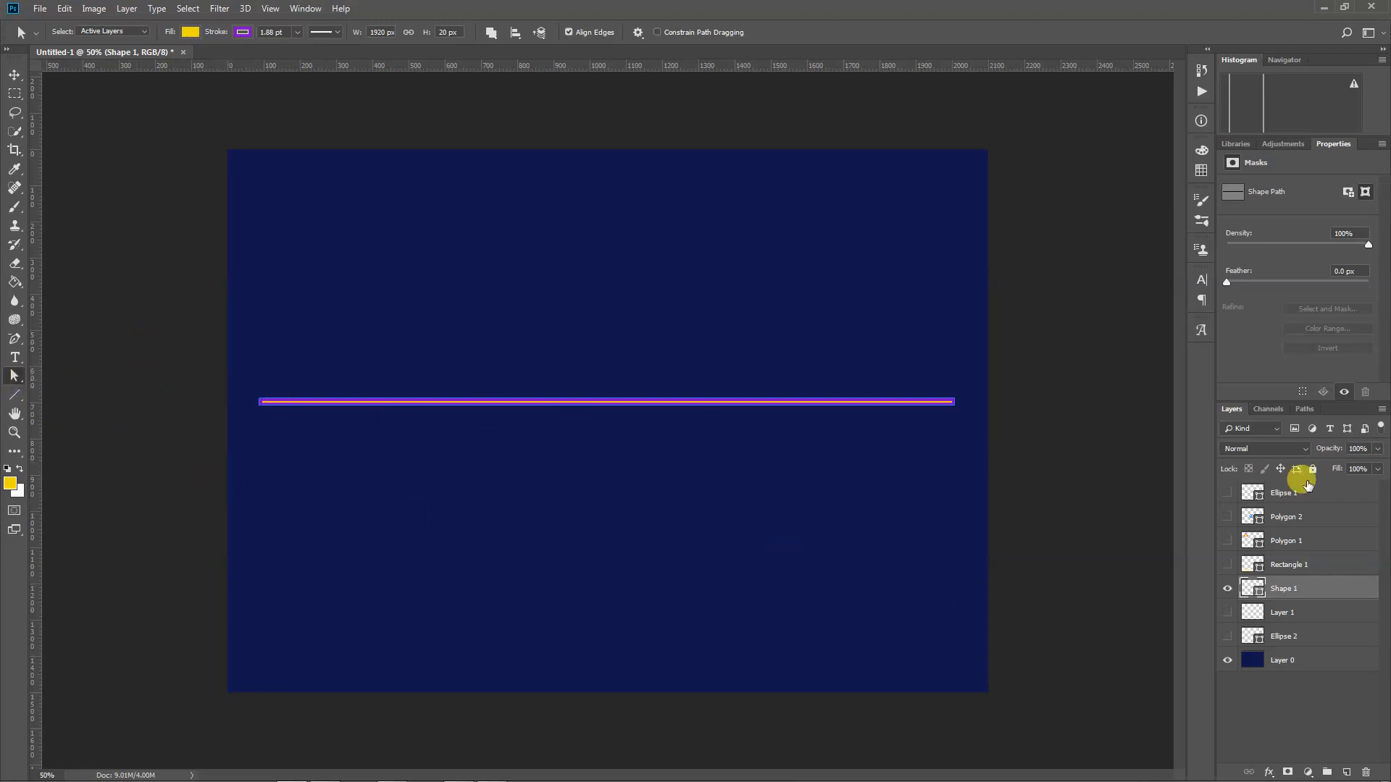
Hide the Shape 1 line layer and look through the preset shapes of the Custom Shape tool.
{"action": "left_click", "coordinate": [1227, 588]}
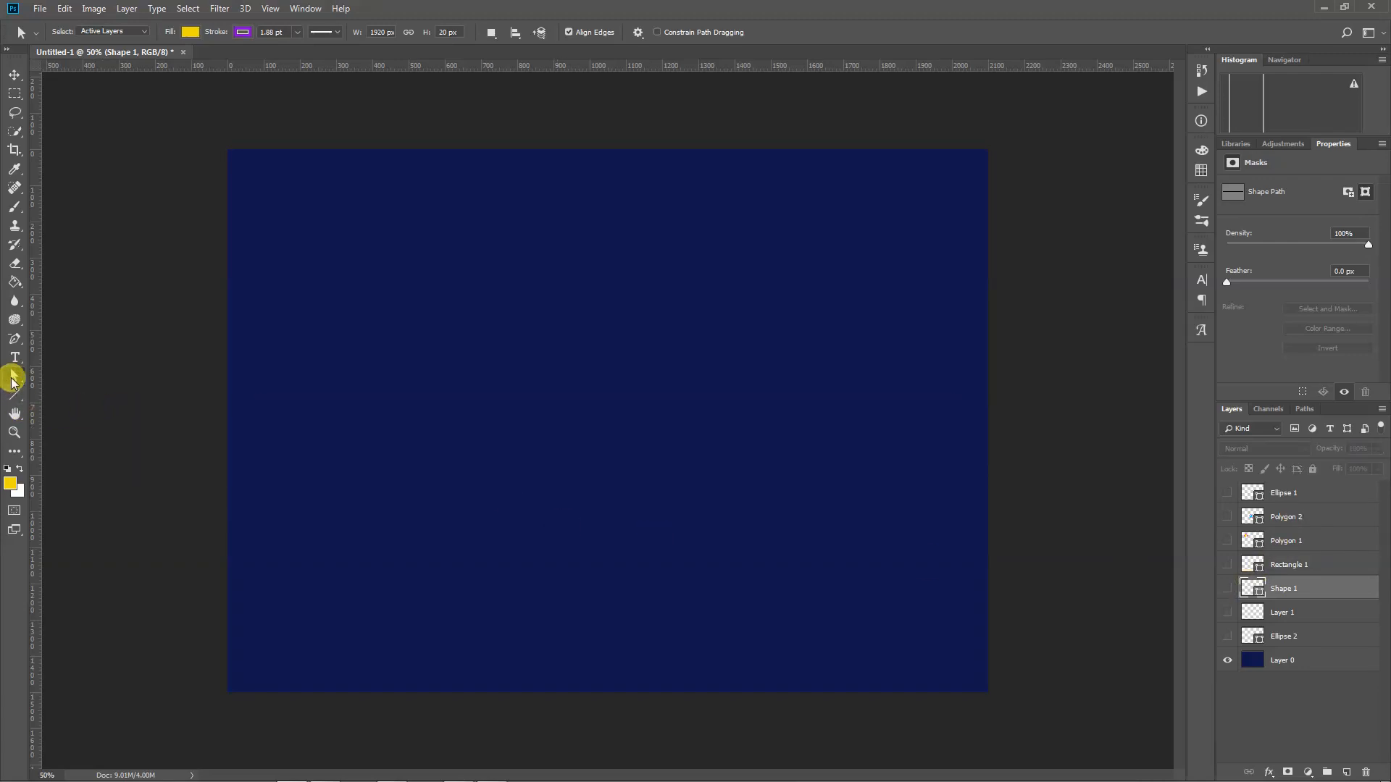
{"action": "right_click", "coordinate": [12, 391]}
{"action": "left_click", "coordinate": [73, 463]}
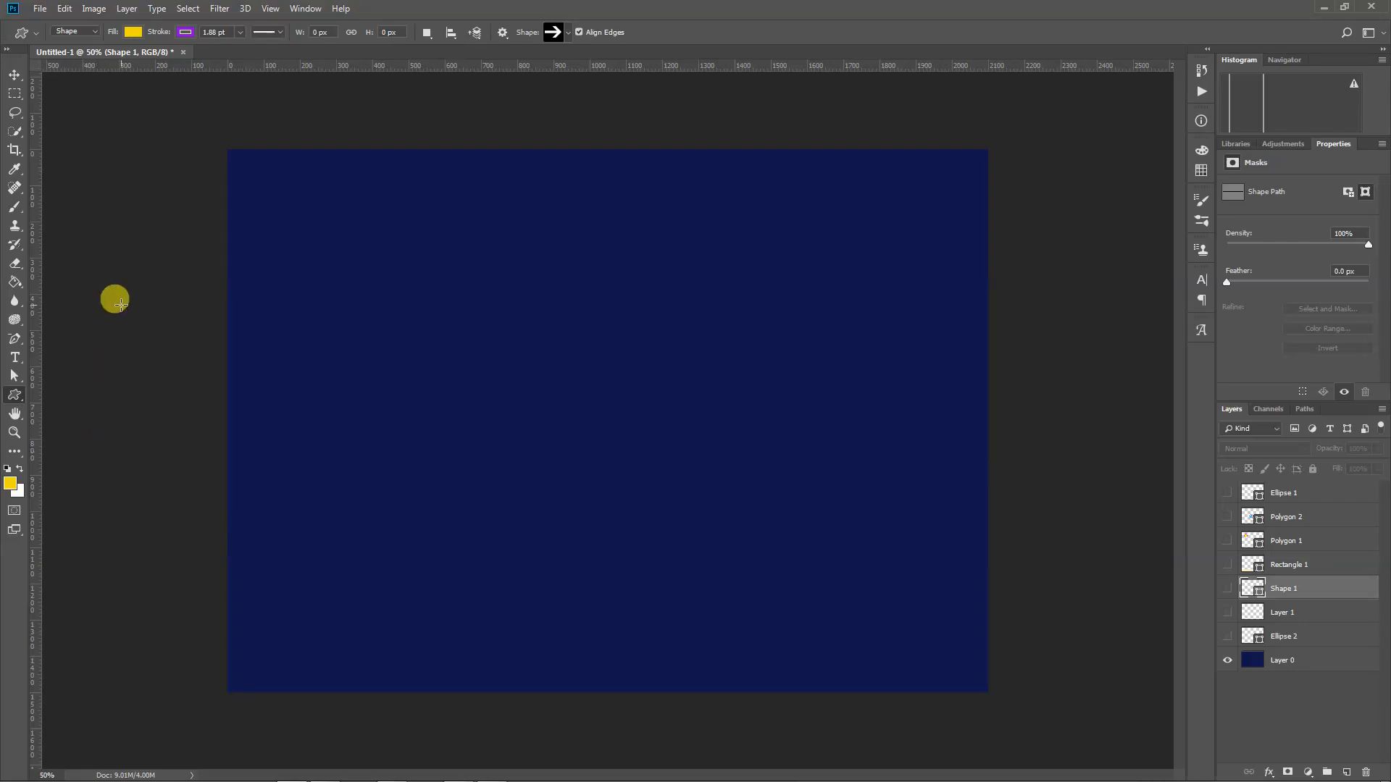
{"action": "left_click", "coordinate": [568, 32]}
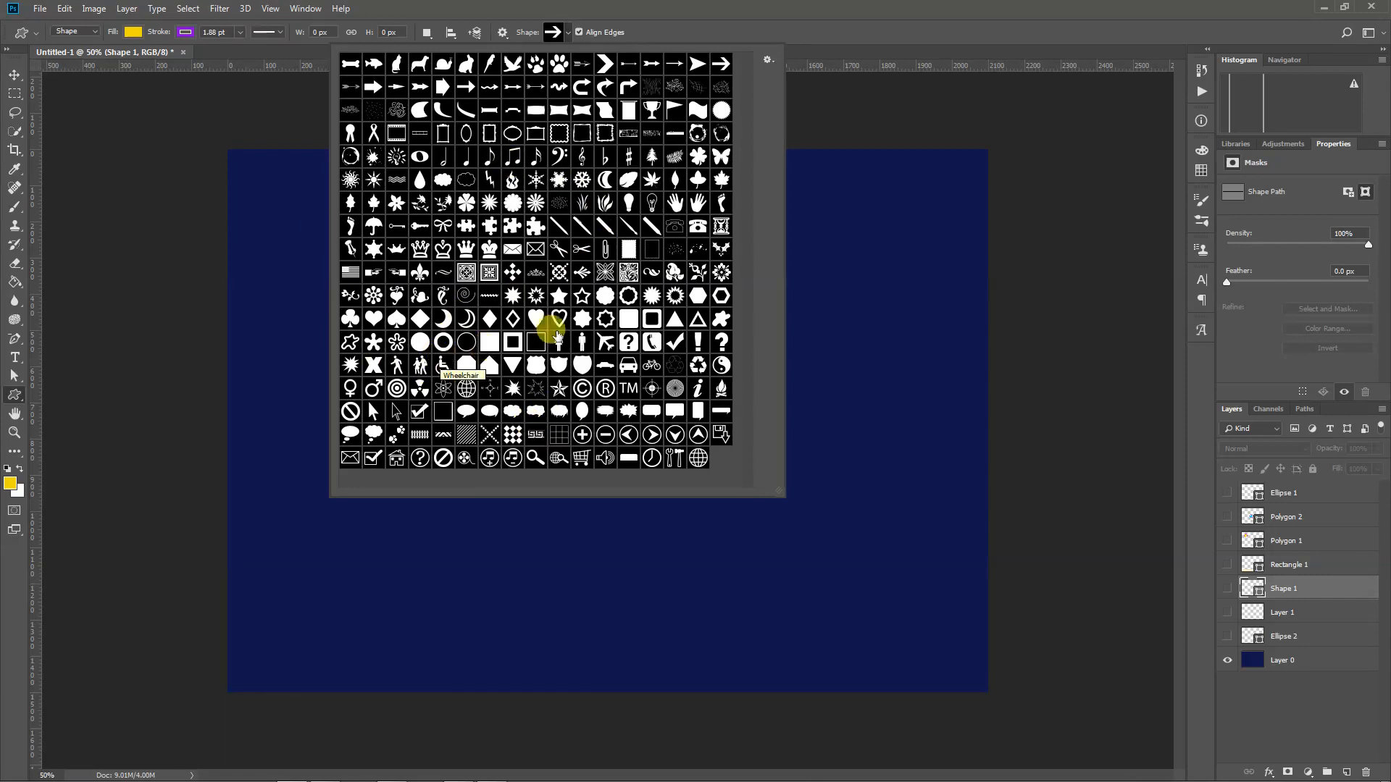
{"action": "left_click", "coordinate": [677, 29]}
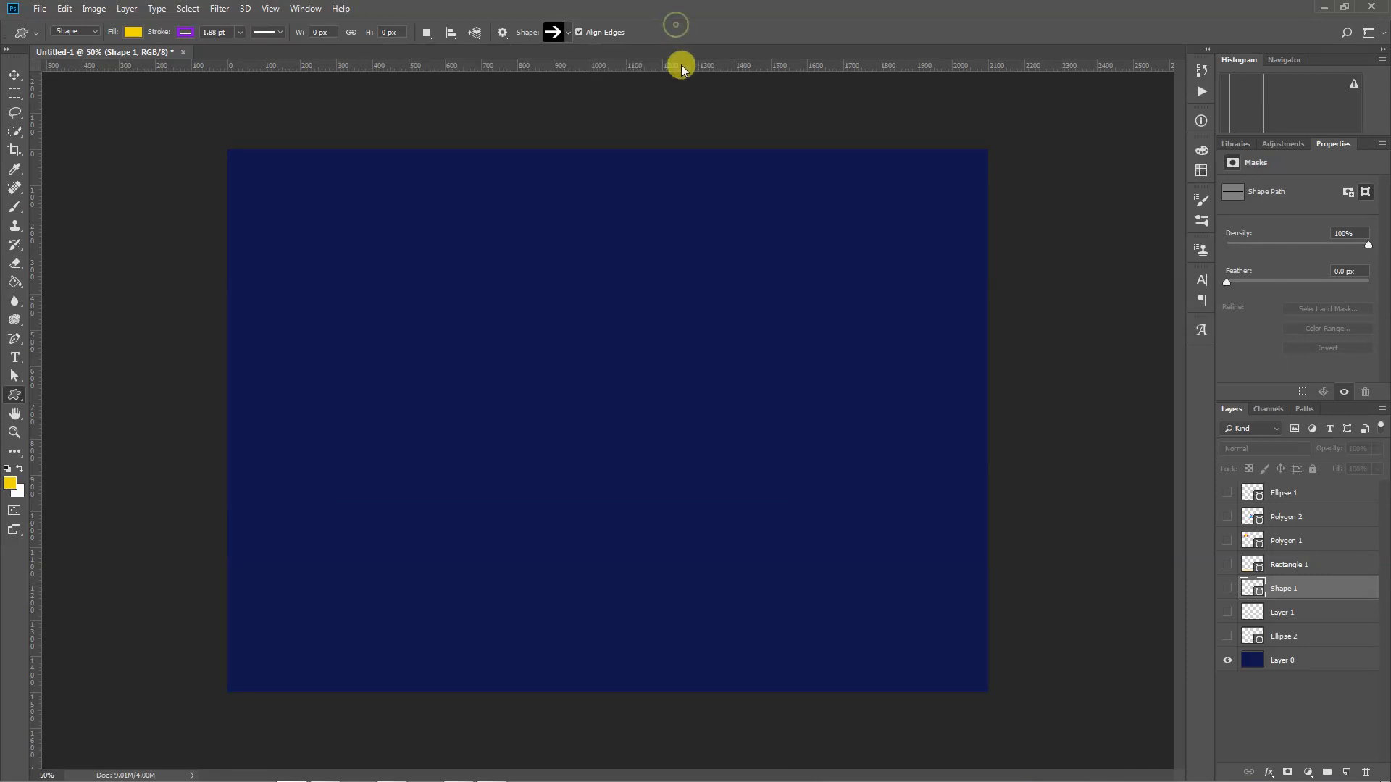
Give new custom shapes a pastel green fill and no stroke.
{"action": "left_click", "coordinate": [131, 33]}
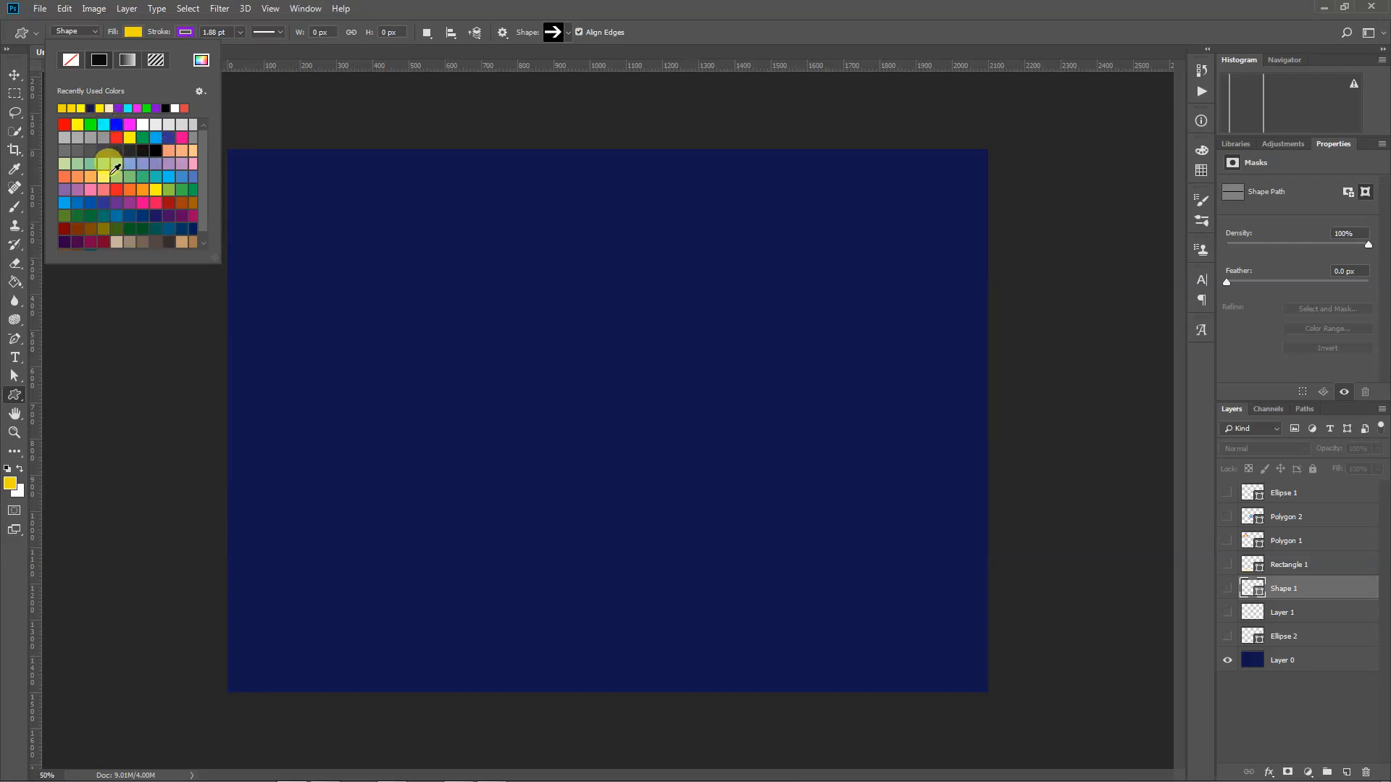
{"action": "left_click", "coordinate": [74, 165]}
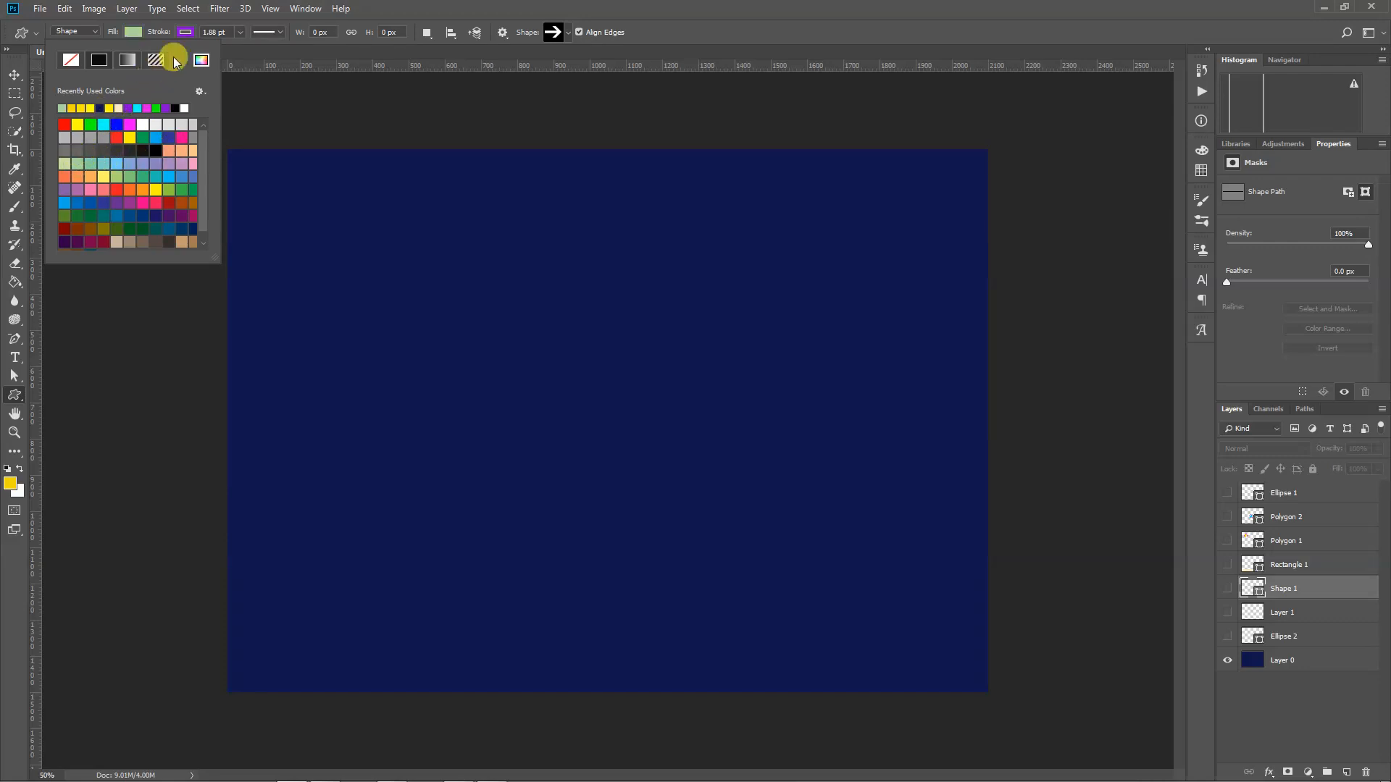
{"action": "left_click", "coordinate": [187, 32]}
{"action": "left_click", "coordinate": [121, 59]}
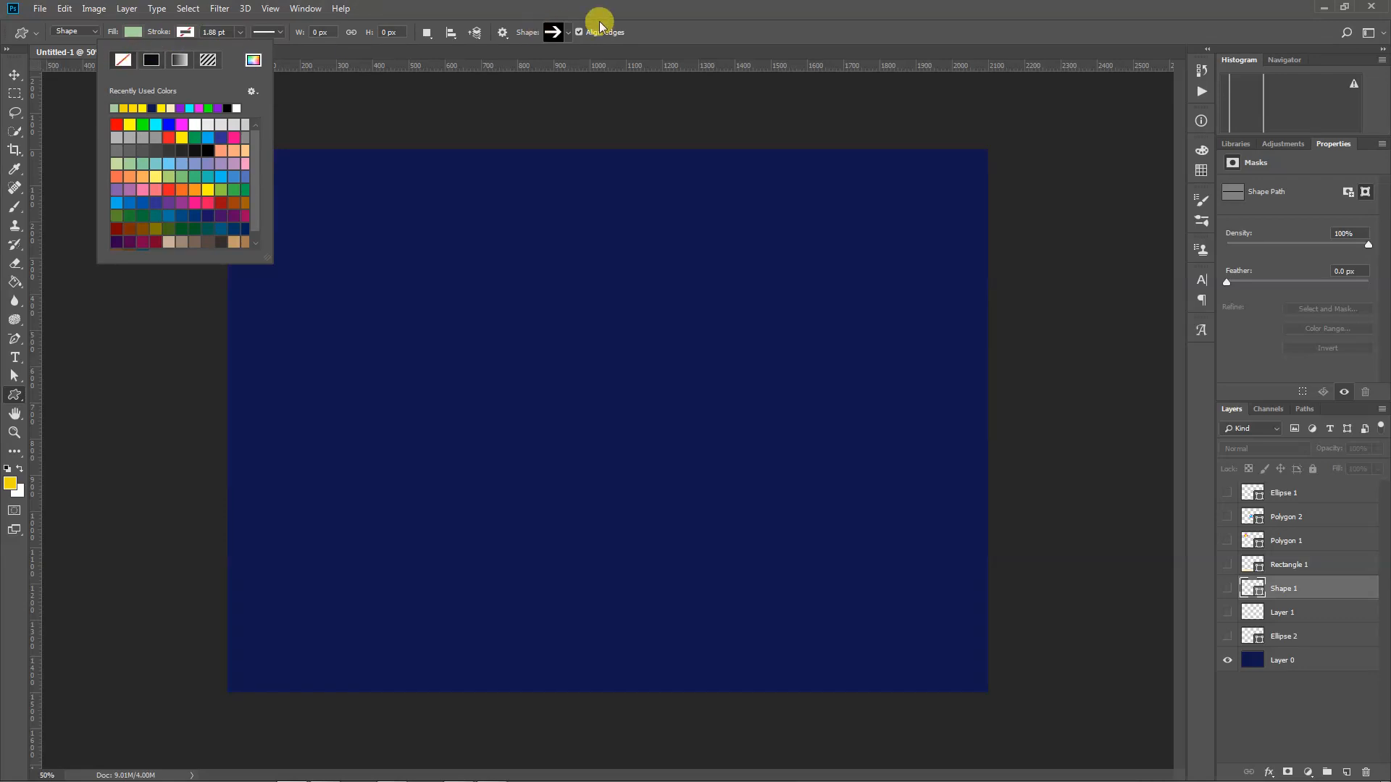
{"action": "left_click", "coordinate": [670, 22]}
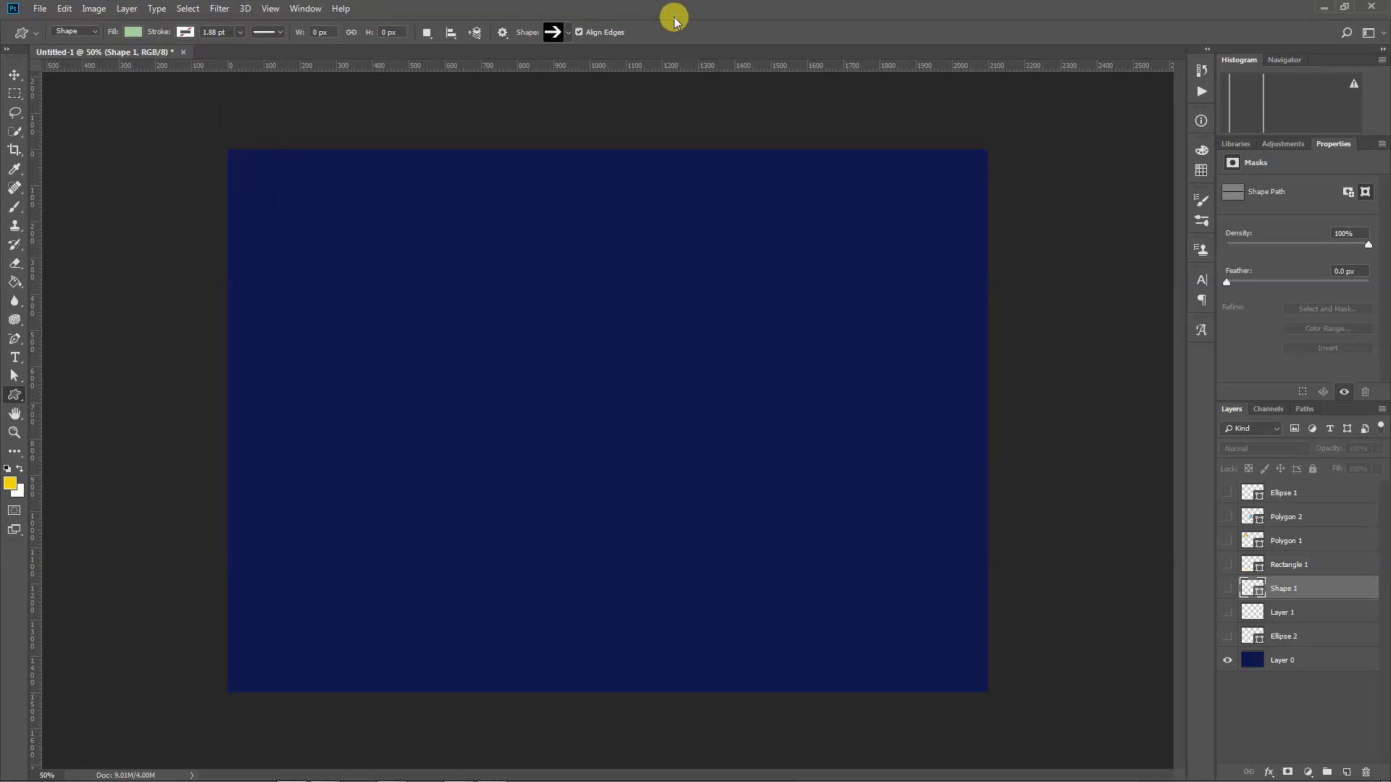
Choose the All set of custom shapes and pick the square ornament with four diagonal leaves.
{"action": "left_click", "coordinate": [566, 32]}
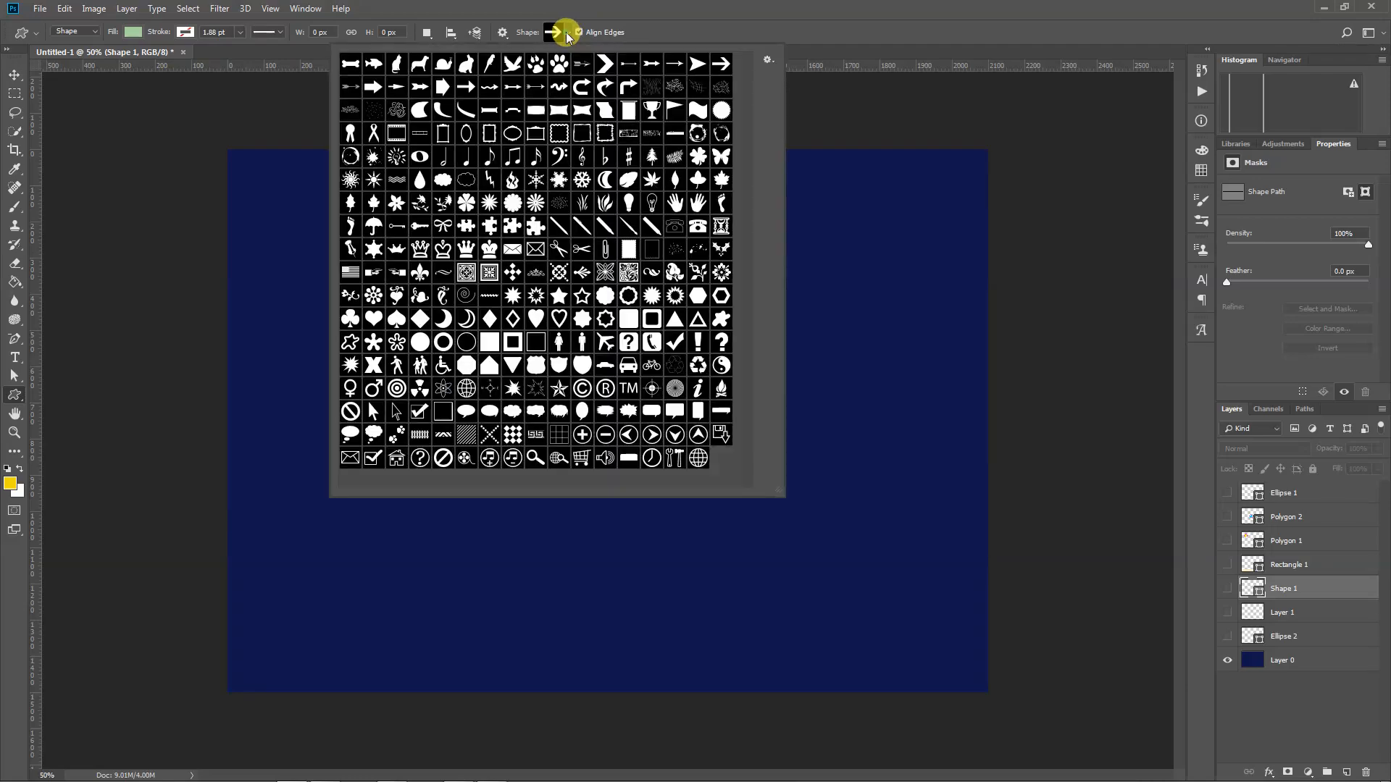
{"action": "left_click", "coordinate": [768, 59]}
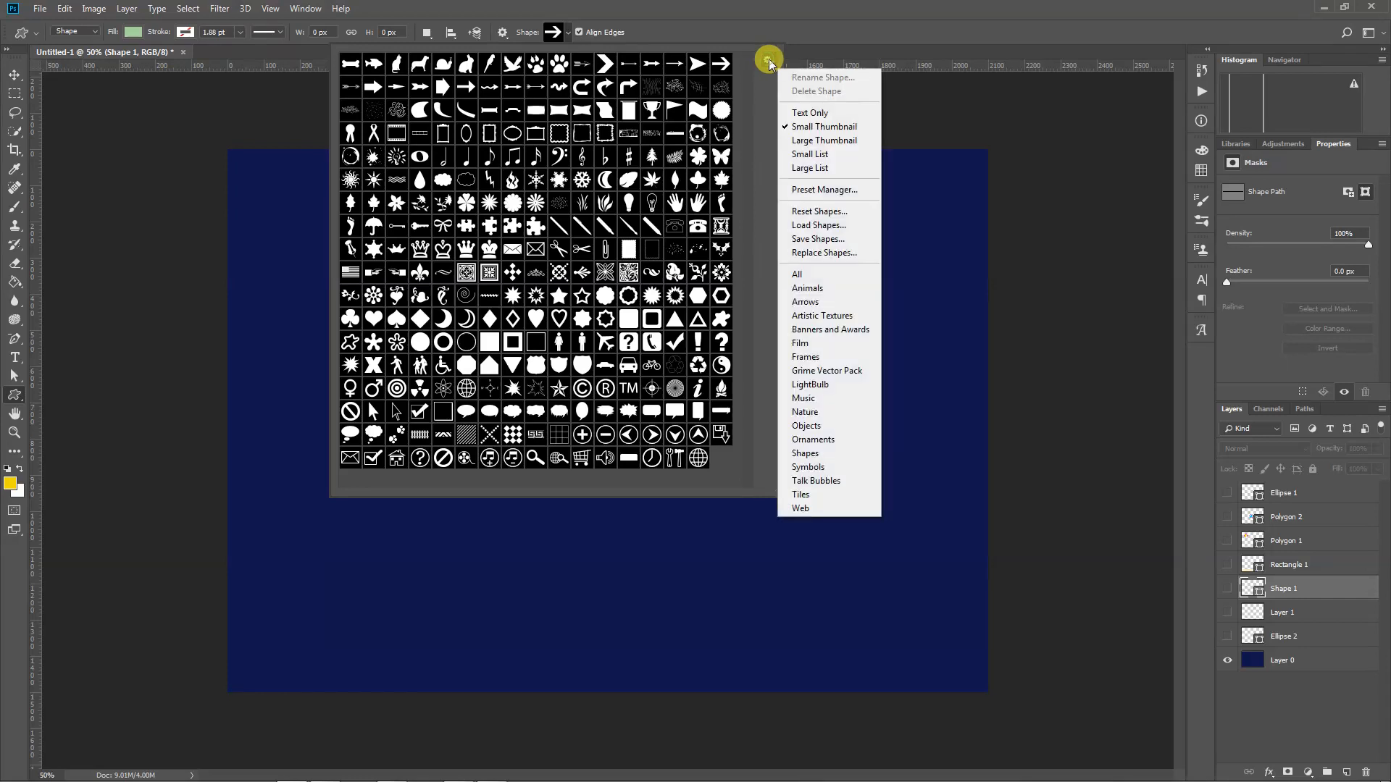
{"action": "left_click", "coordinate": [821, 277]}
{"action": "left_click", "coordinate": [619, 292]}
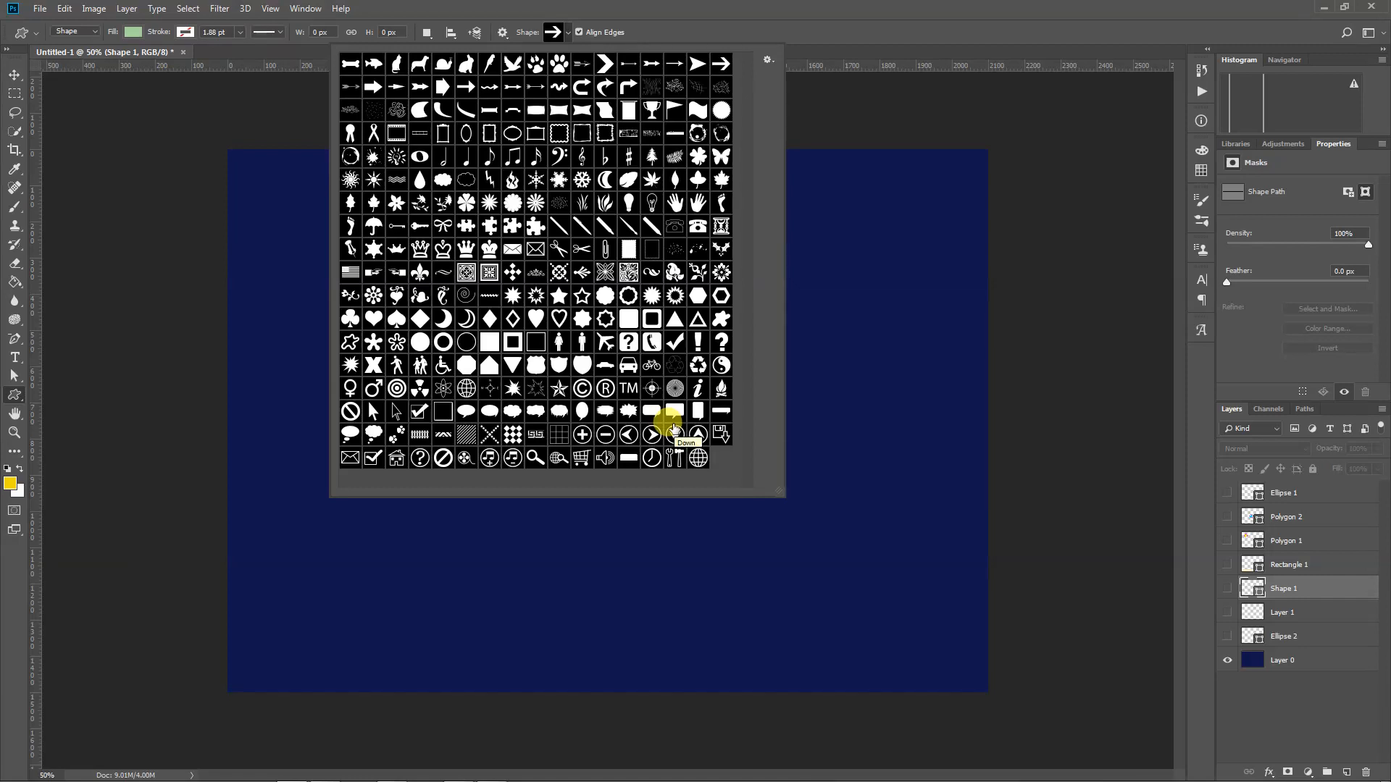
{"action": "left_click", "coordinate": [605, 271]}
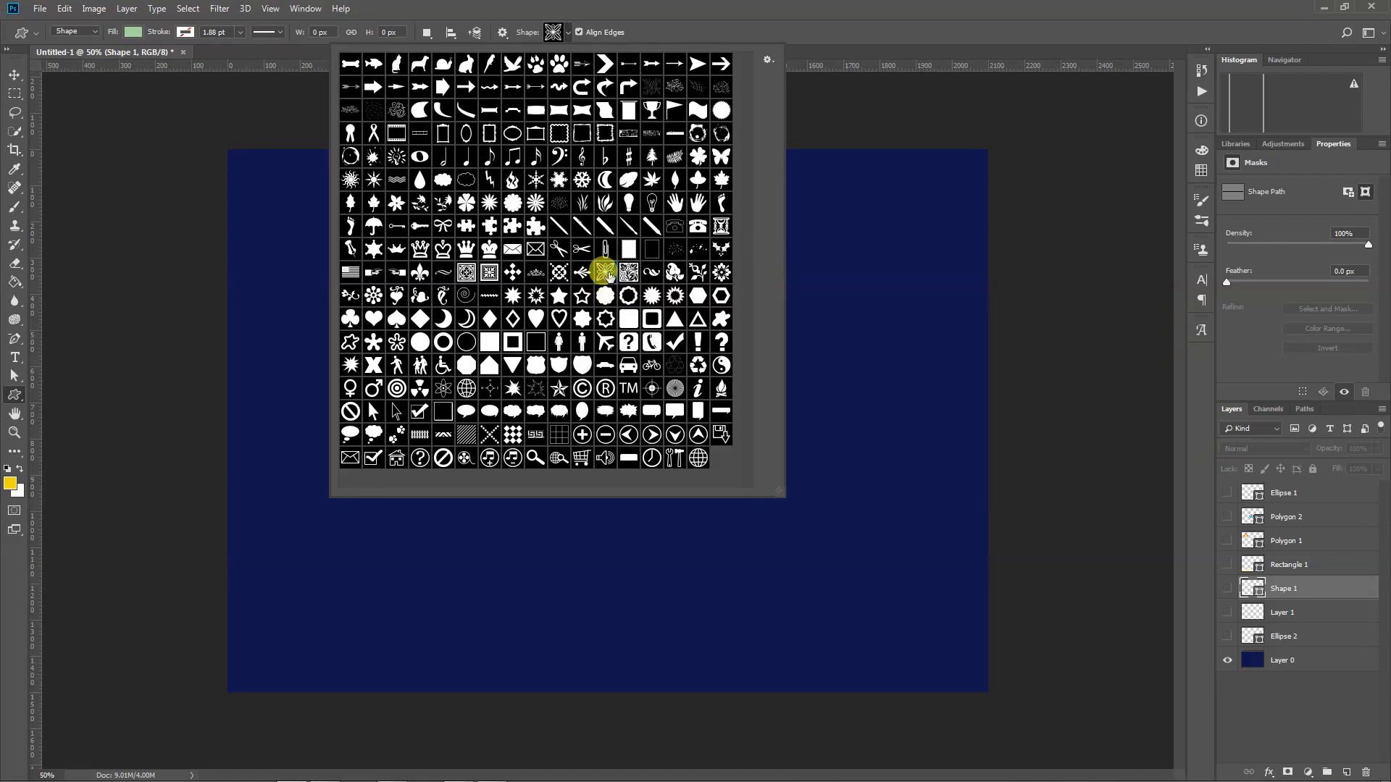
Draw the leaf ornament about 417 by 414 px and move it close to the canvas's upper-left corner.
{"action": "left_click", "coordinate": [282, 248]}
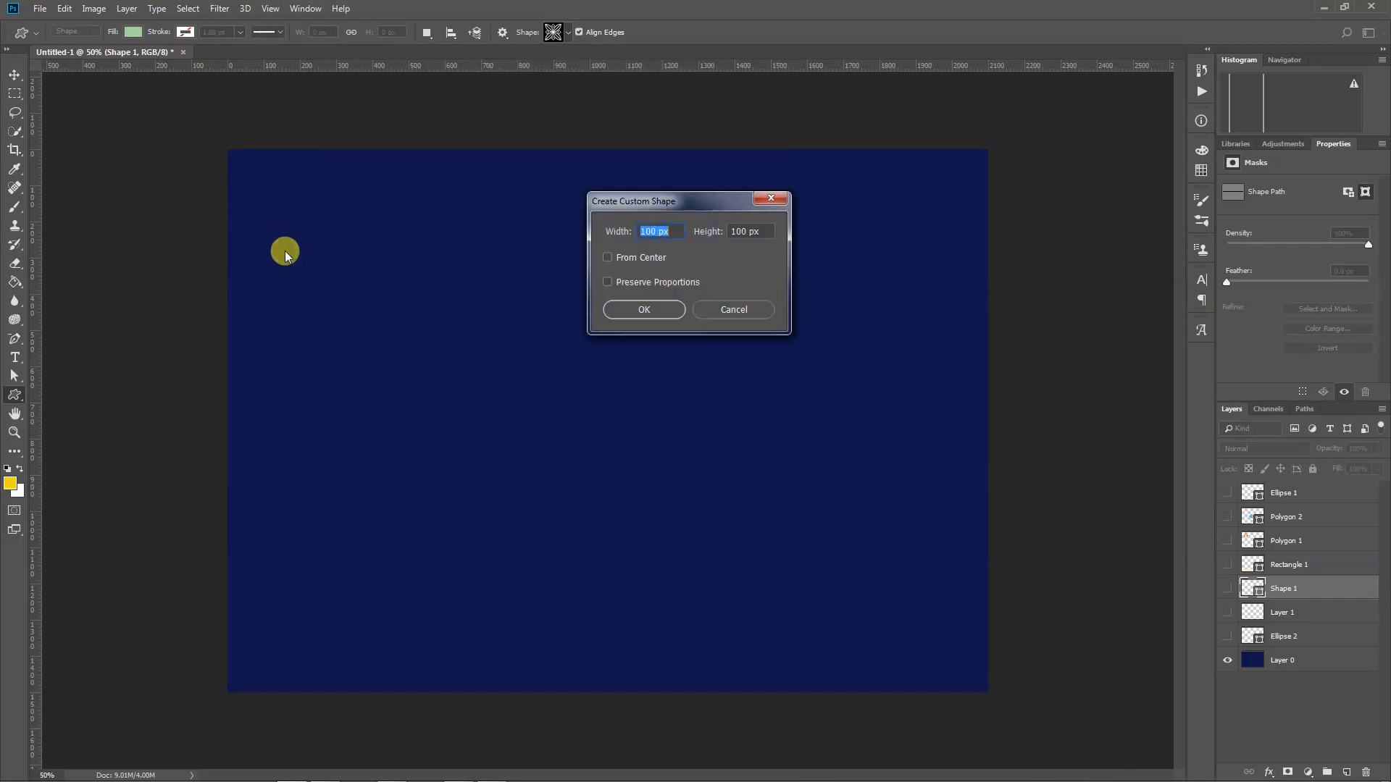
{"action": "left_click", "coordinate": [730, 308]}
{"action": "left_click_drag", "start_coordinate": [307, 216], "coordinate": [563, 366]}
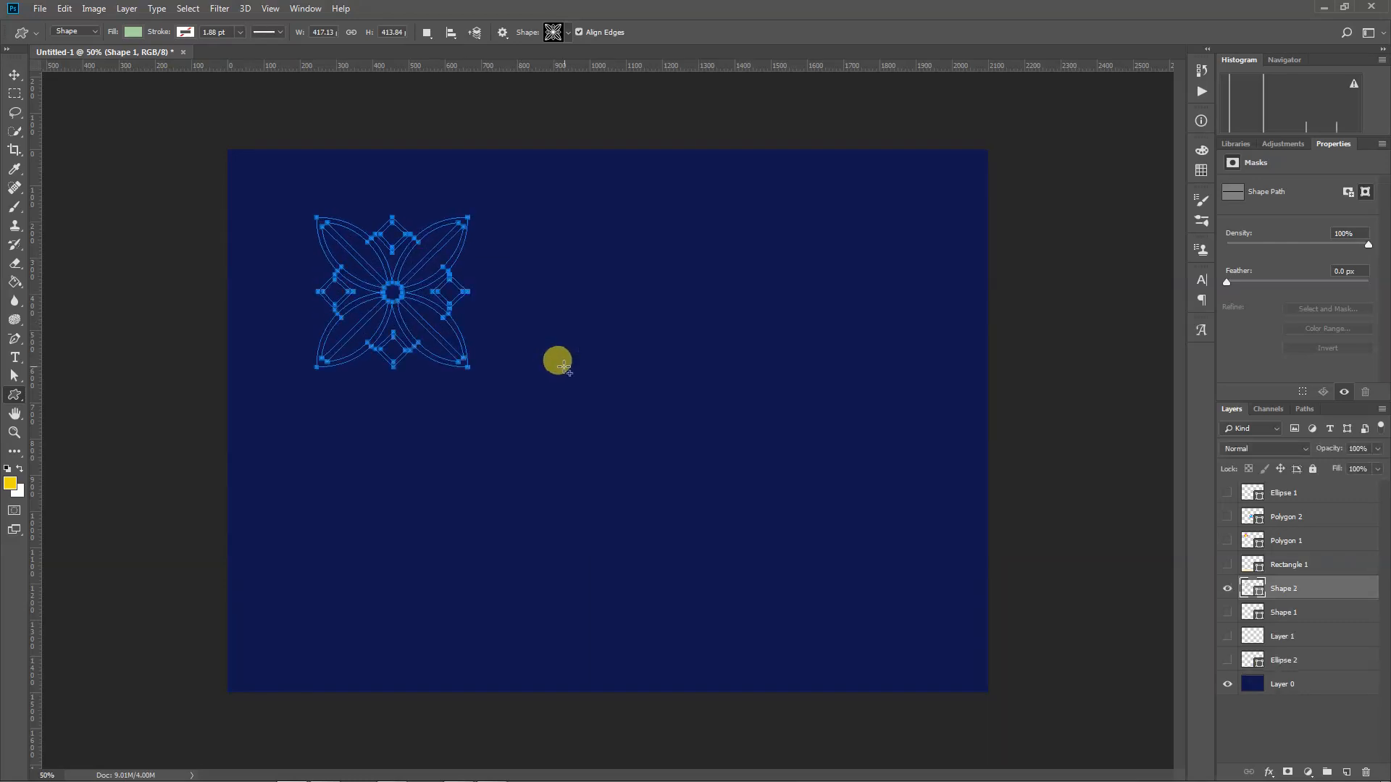
{"action": "left_click", "coordinate": [15, 74]}
{"action": "left_click_drag", "start_coordinate": [401, 297], "coordinate": [368, 260]}
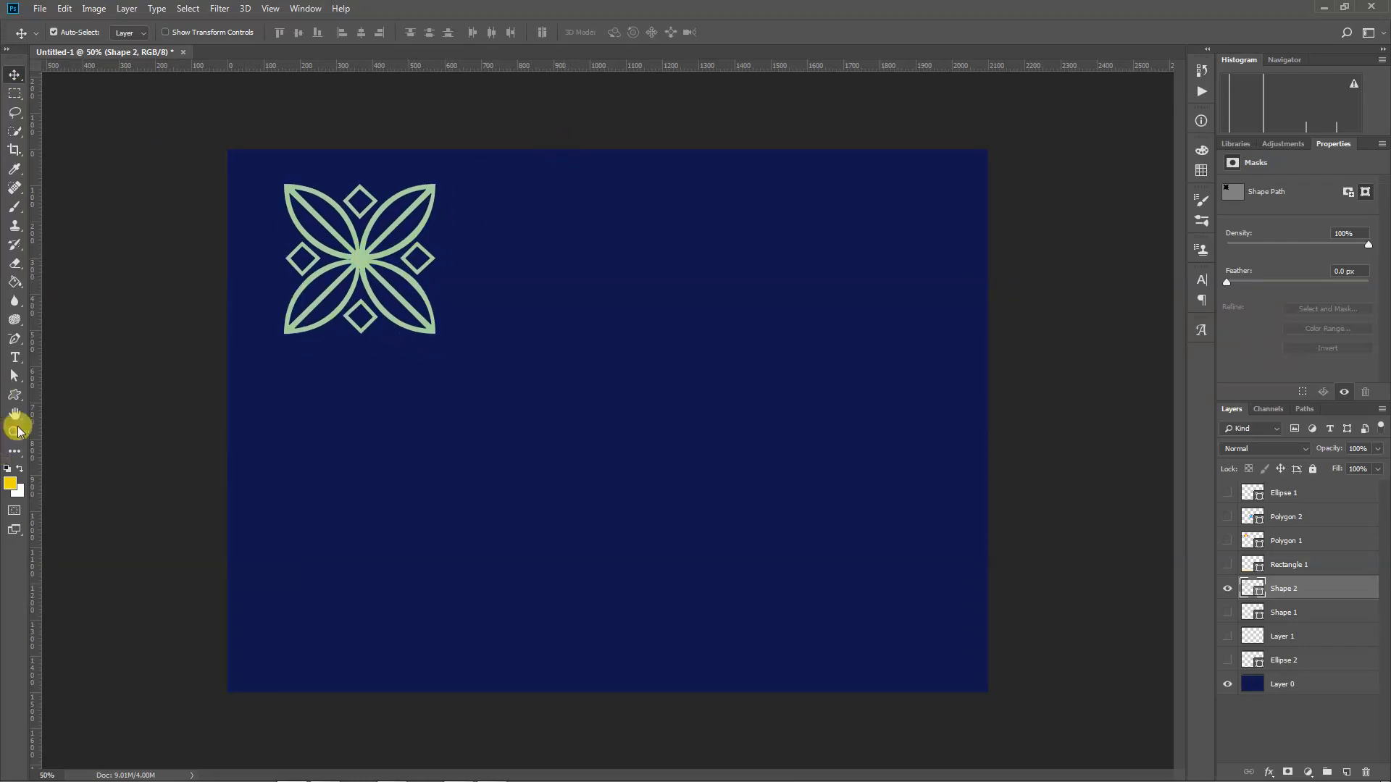
Draw a second, stretched ornament about 124 by 660 px beside the first, and delete its layer.
{"action": "left_click", "coordinate": [15, 394]}
{"action": "left_click_drag", "start_coordinate": [575, 208], "coordinate": [603, 427]}
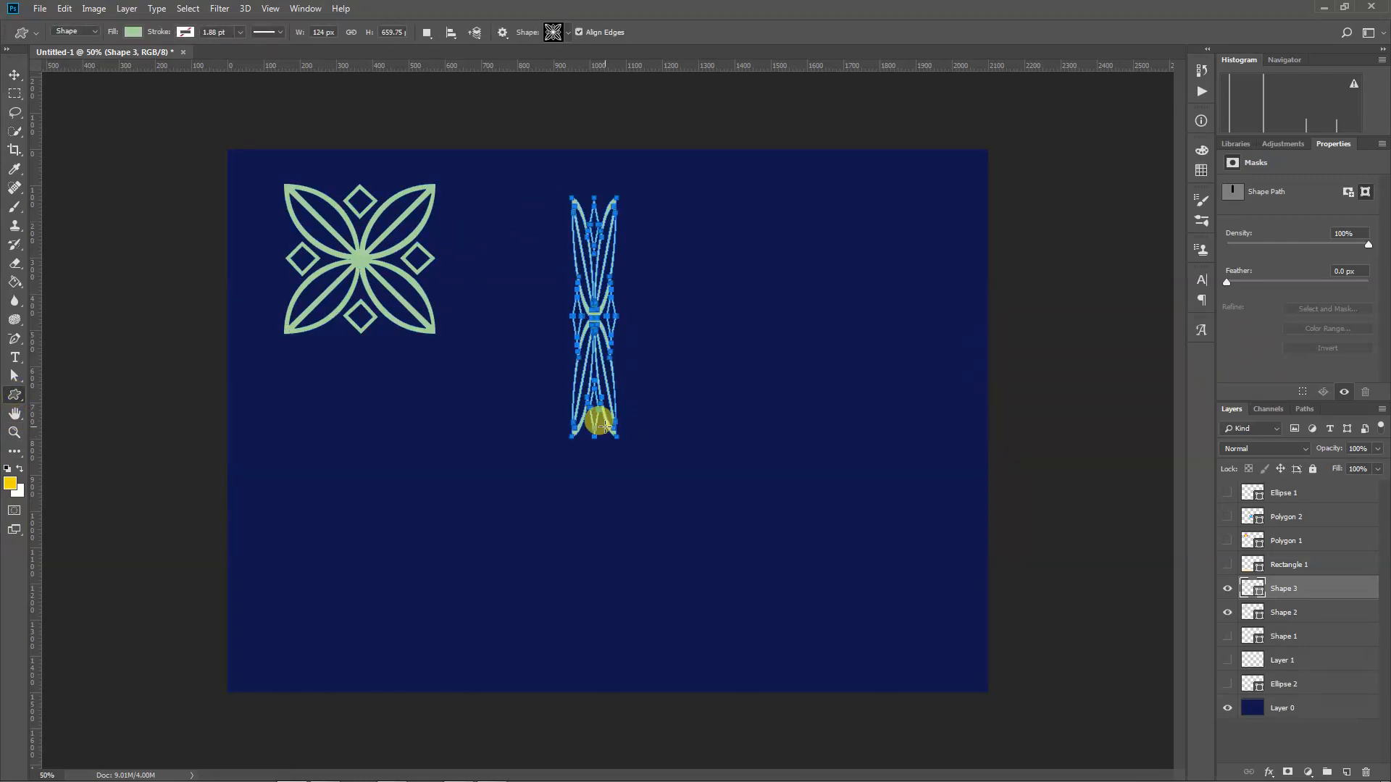
{"action": "key", "text": "Return"}
{"action": "key", "text": "v"}
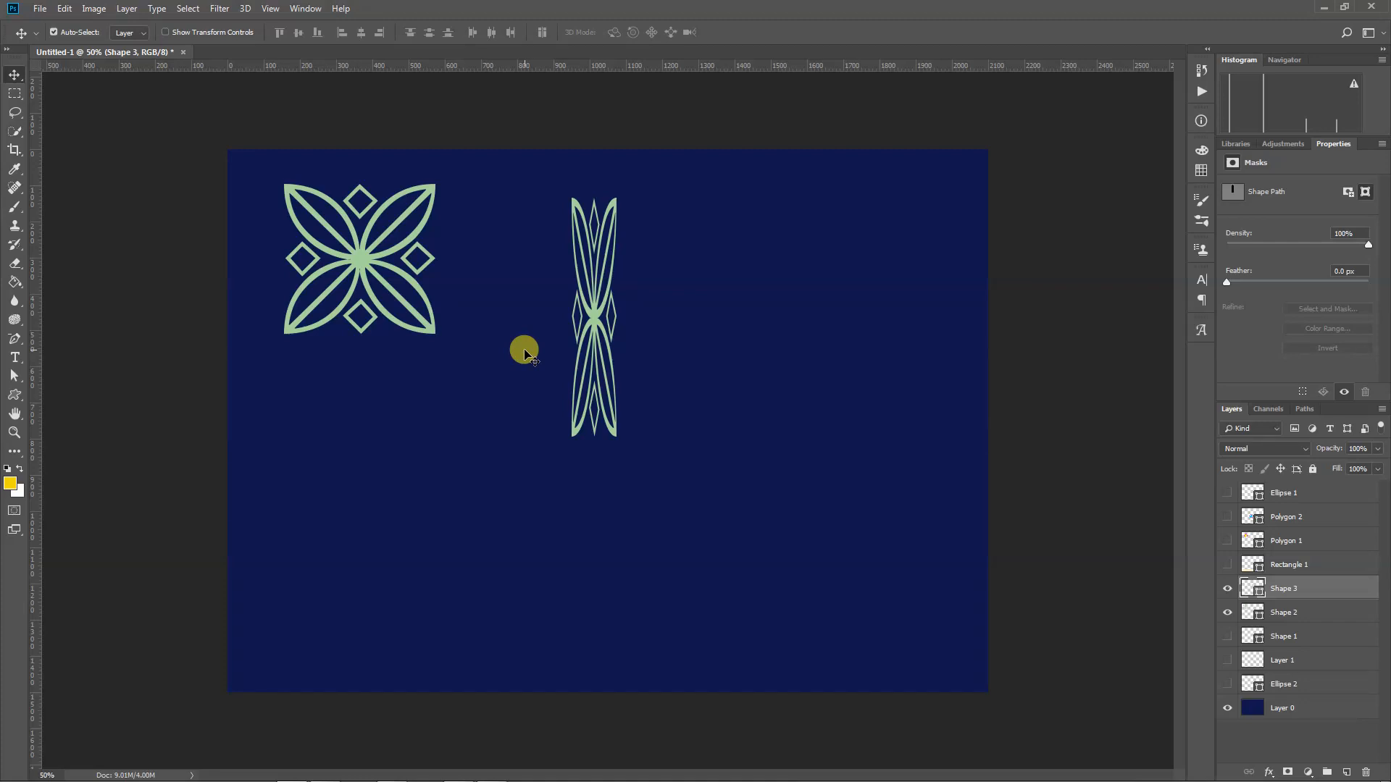
{"action": "left_click", "coordinate": [606, 313]}
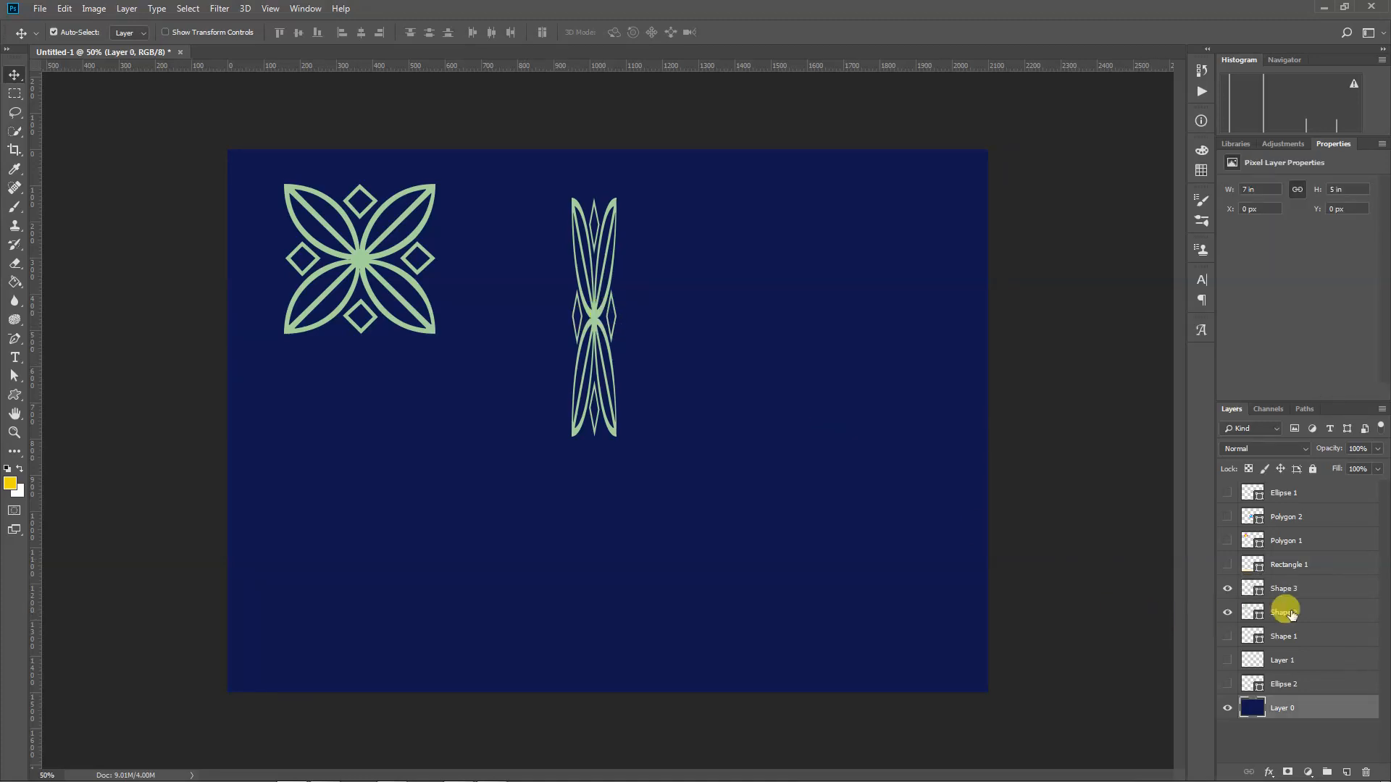
{"action": "left_click", "coordinate": [1345, 590]}
{"action": "left_click_drag", "start_coordinate": [1345, 590], "coordinate": [1365, 772]}
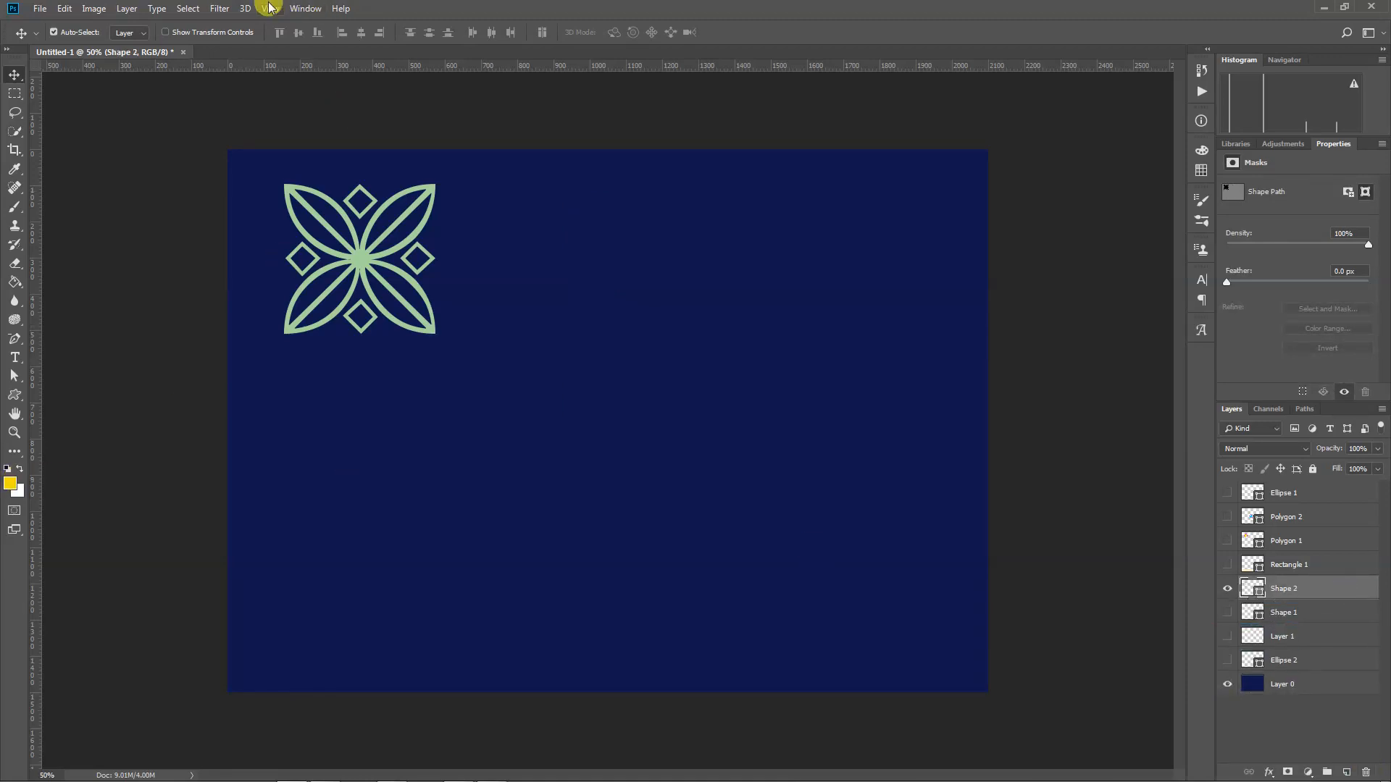
Give the Shape 2 ornament a pastel green stroke and remove its fill.
{"action": "left_click", "coordinate": [15, 395]}
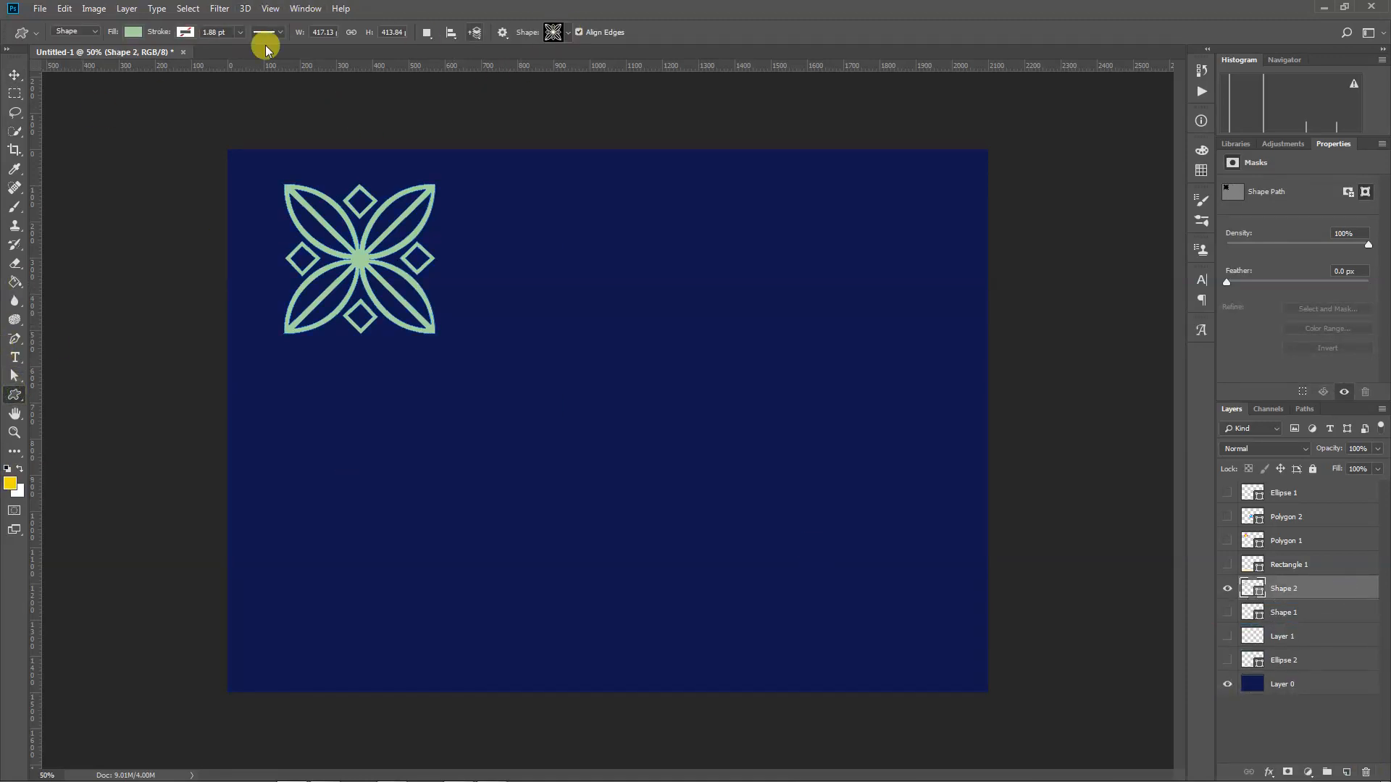
{"action": "left_click", "coordinate": [183, 33]}
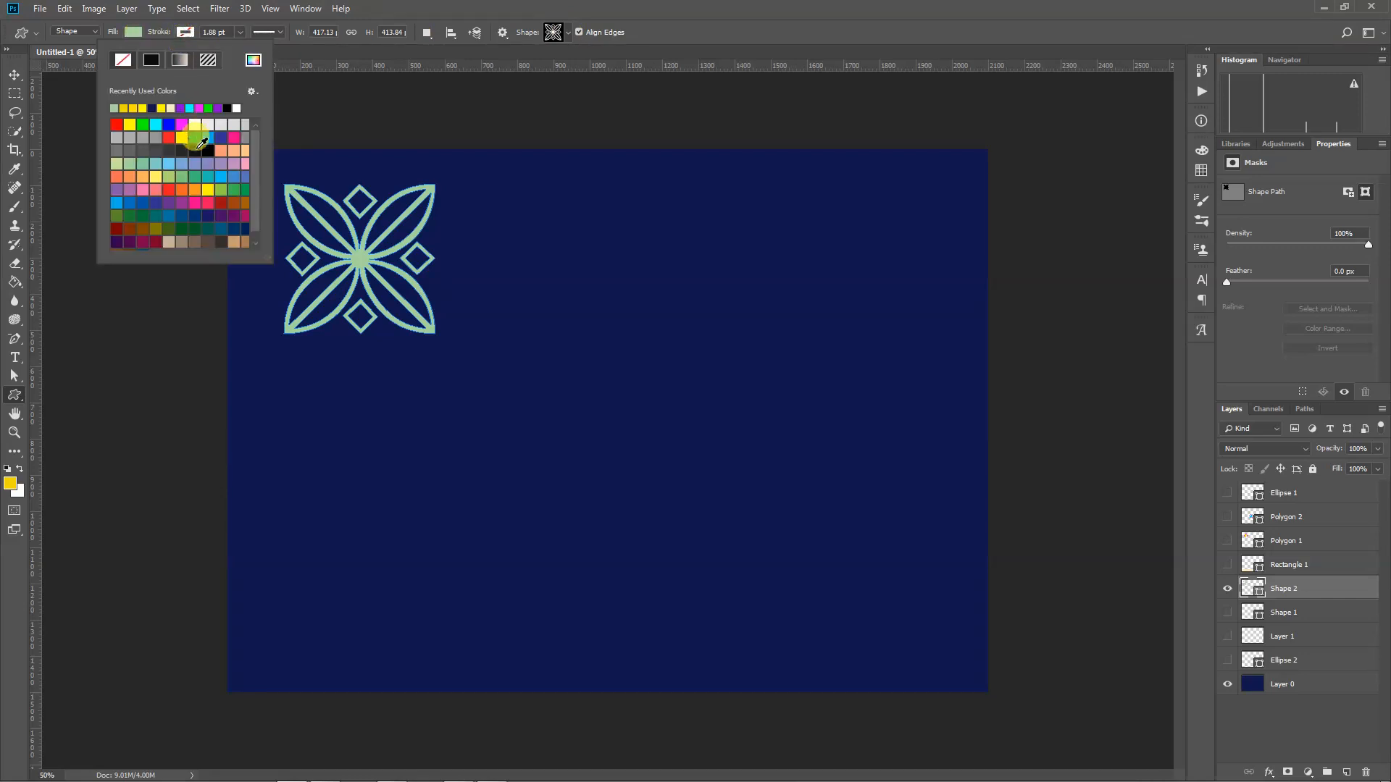
{"action": "left_click", "coordinate": [127, 162]}
{"action": "left_click", "coordinate": [134, 32]}
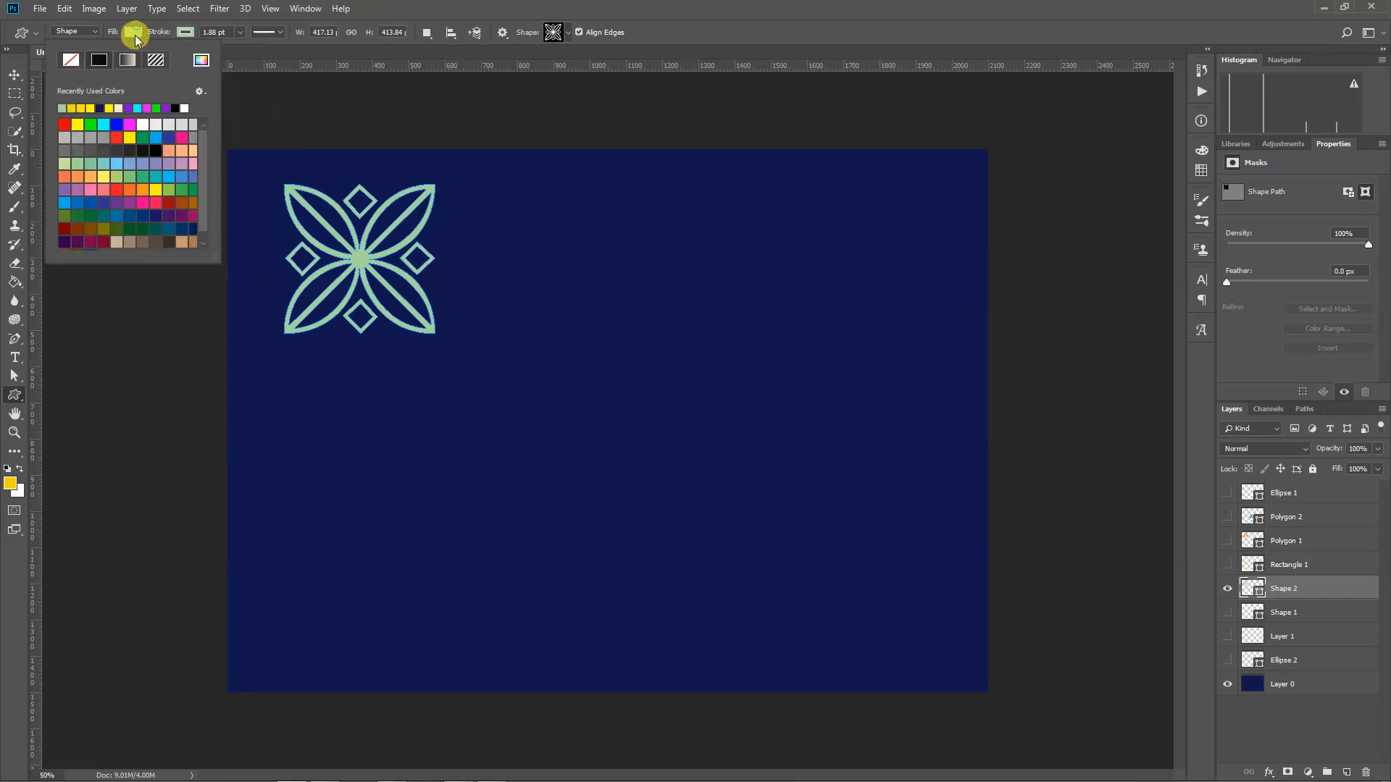
{"action": "left_click", "coordinate": [70, 60]}
Draw a second outlined leaf ornament about 458 by 454 px to the right of the first one.
{"action": "left_click", "coordinate": [569, 32]}
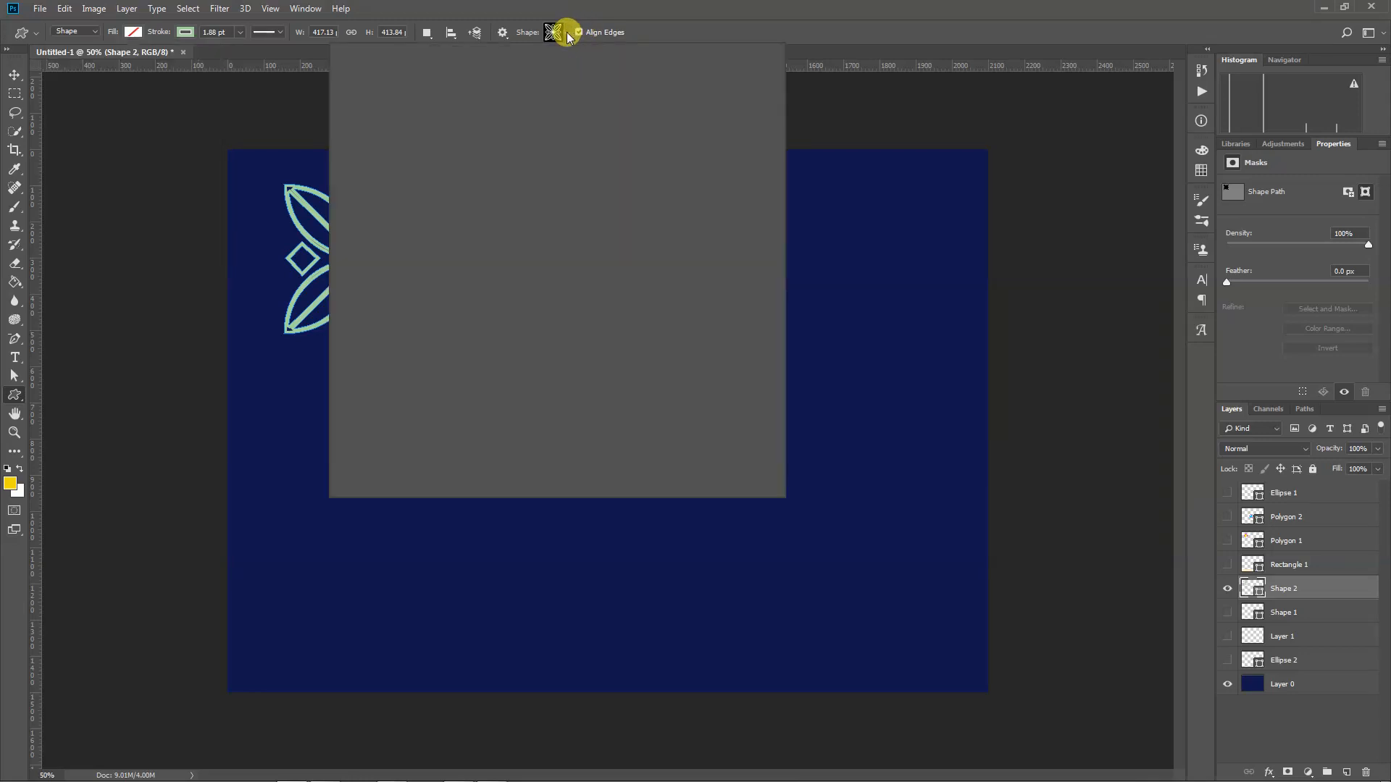
{"action": "left_click", "coordinate": [557, 32]}
{"action": "left_click_drag", "start_coordinate": [545, 188], "coordinate": [705, 366]}
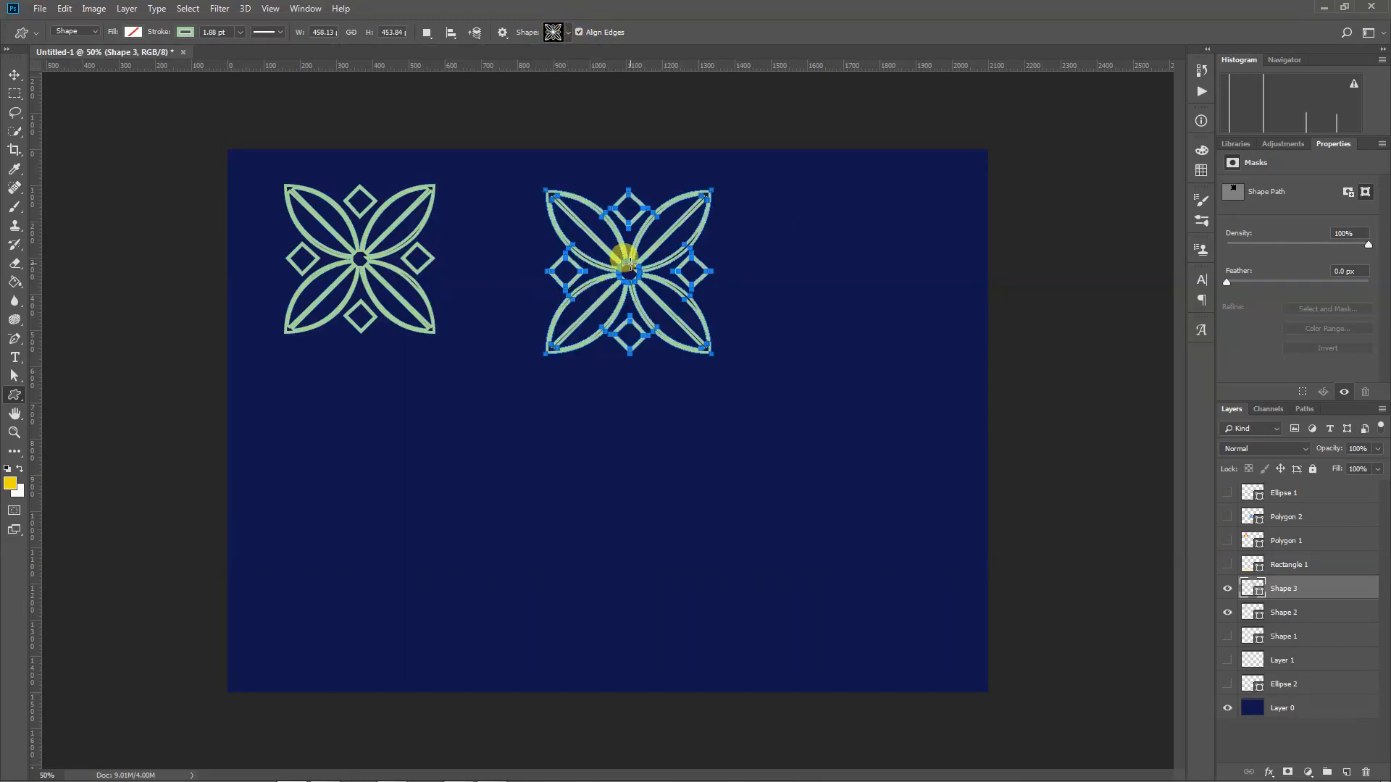
Try moving the second ornament by its hollow centre with the Move tool, and undo the move.
{"action": "key", "text": "v"}
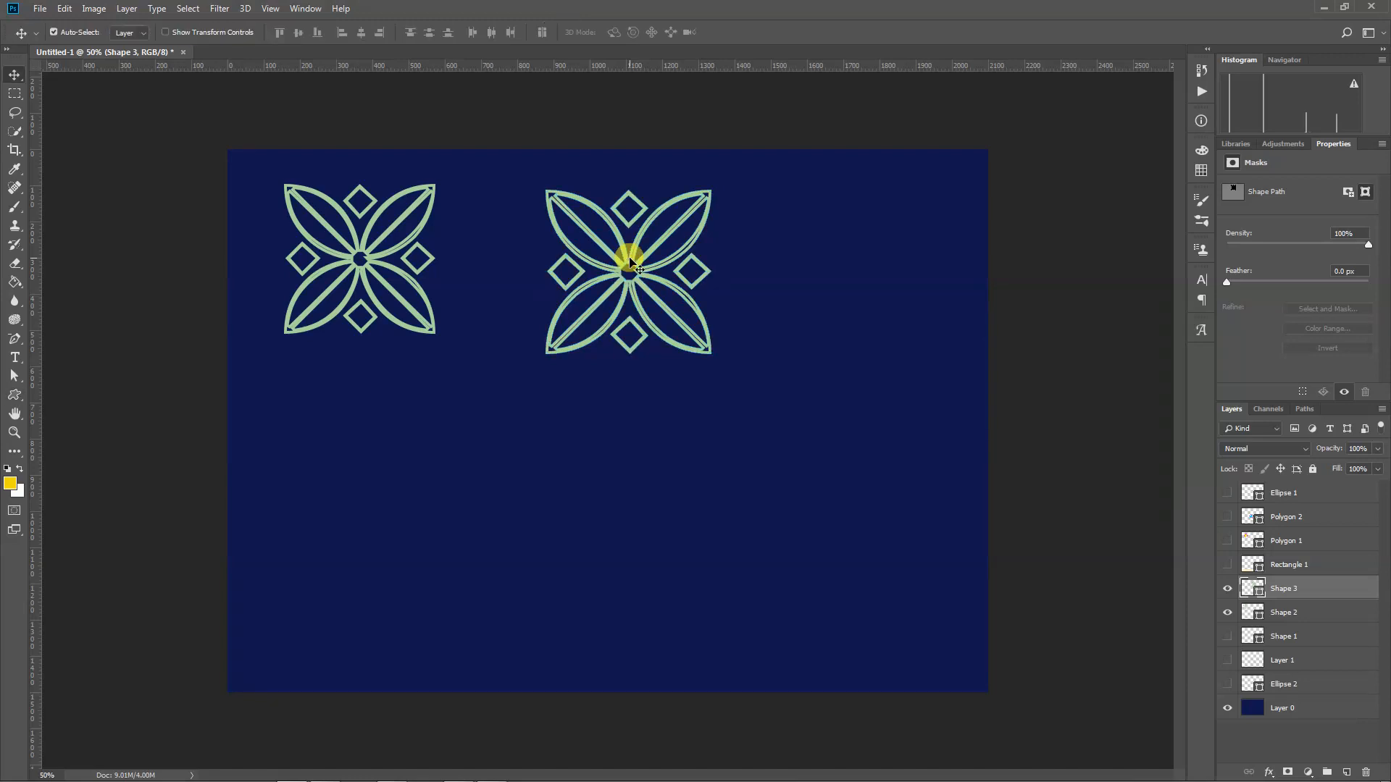
{"action": "left_click_drag", "start_coordinate": [630, 255], "coordinate": [592, 246]}
{"action": "key", "text": "ctrl+z"}
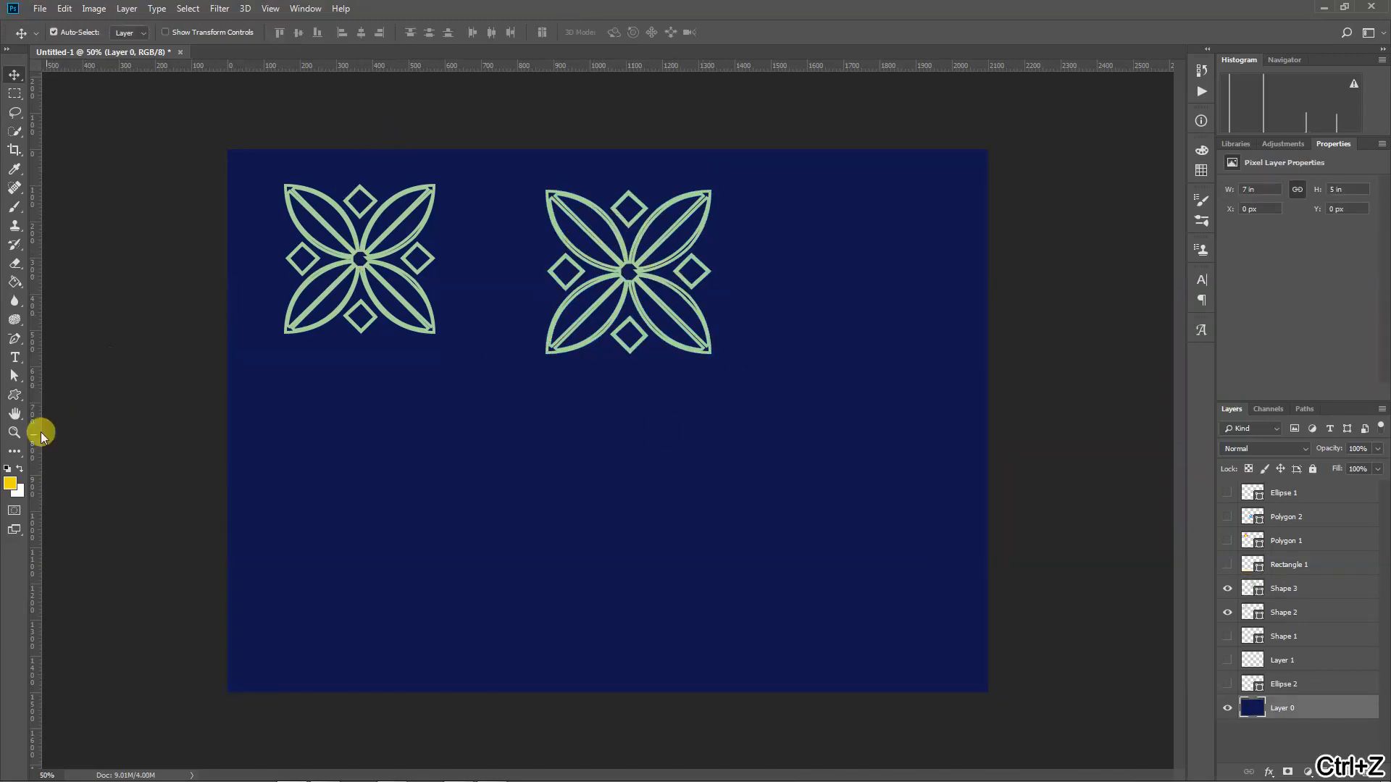
Thin the stroke of the Shape 3 ornament to 0.19 pt with the Path Selection tool active.
{"action": "left_click", "coordinate": [15, 376]}
{"action": "left_click", "coordinate": [80, 375]}
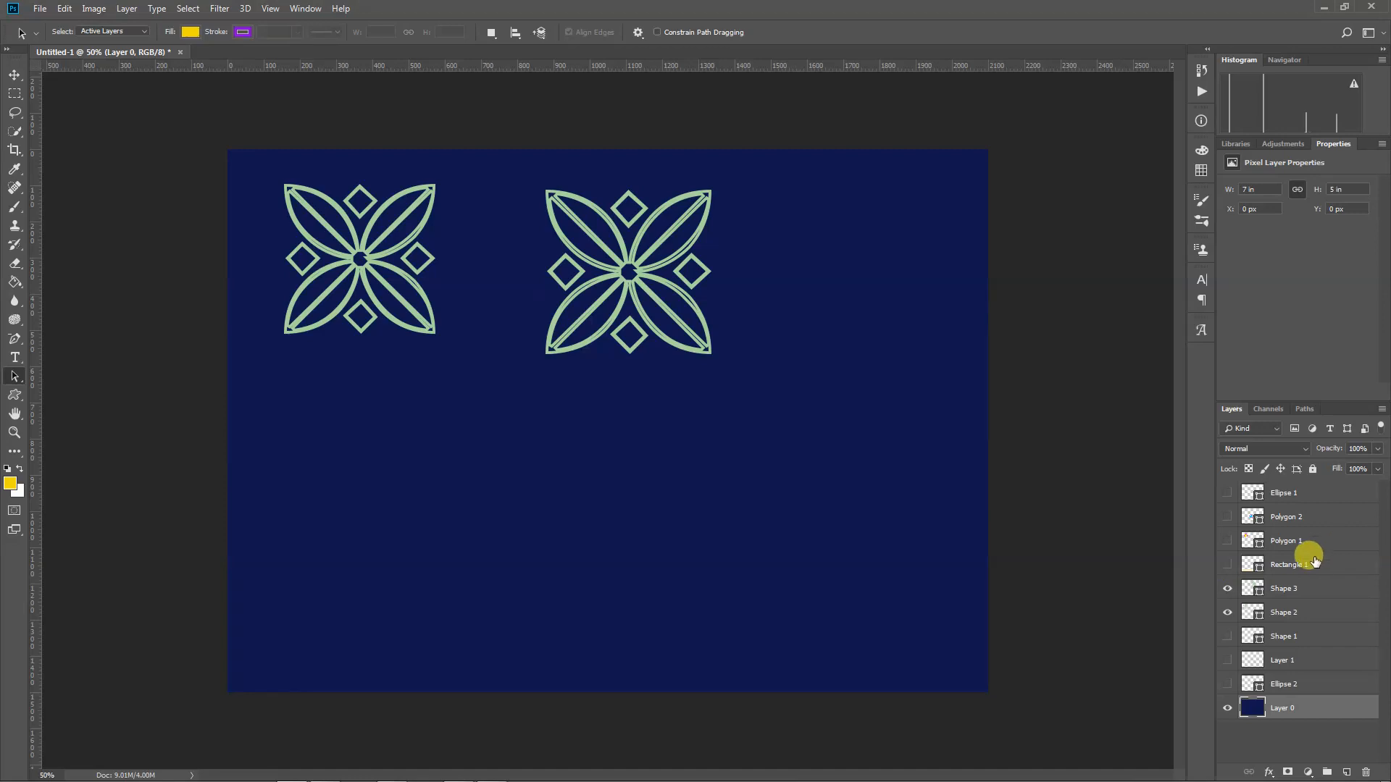
{"action": "left_click", "coordinate": [1324, 588]}
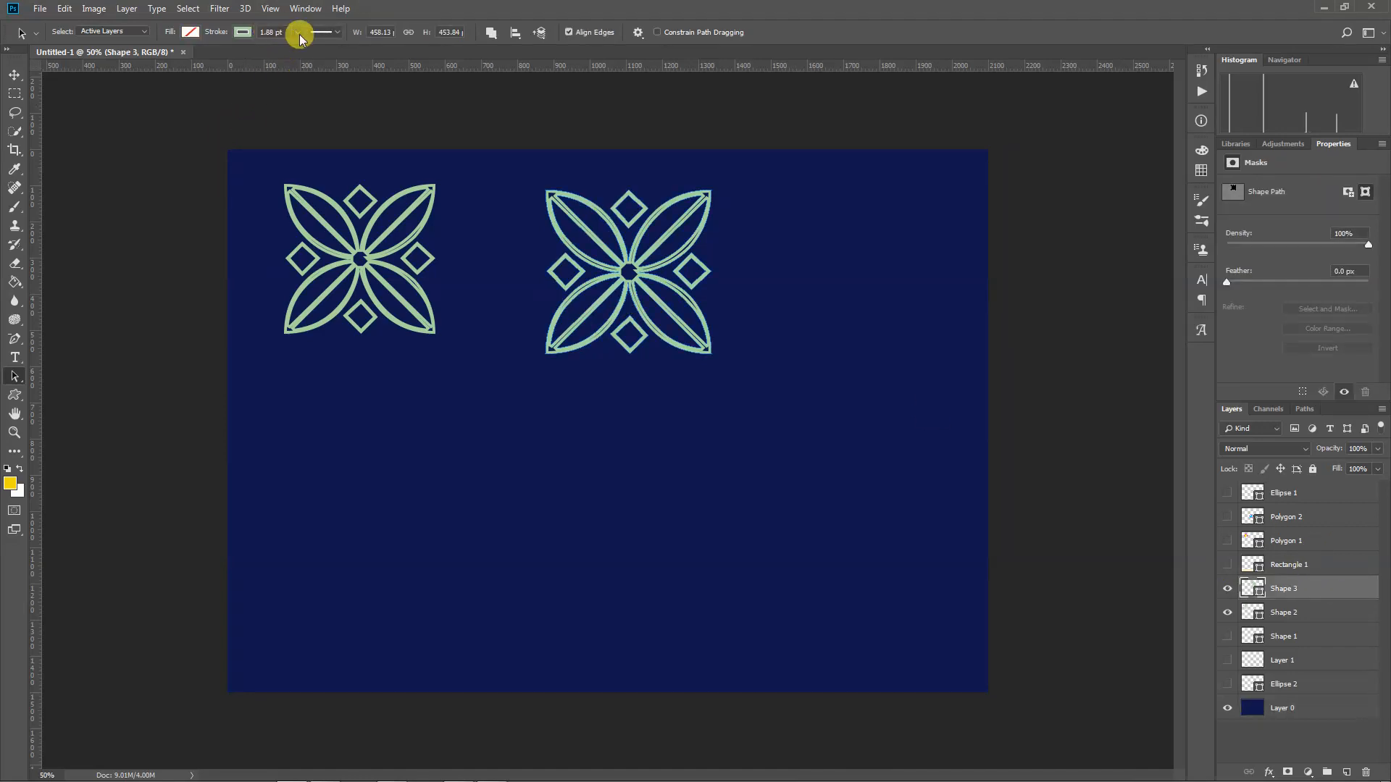
{"action": "left_click_drag", "start_coordinate": [295, 50], "coordinate": [290, 52]}
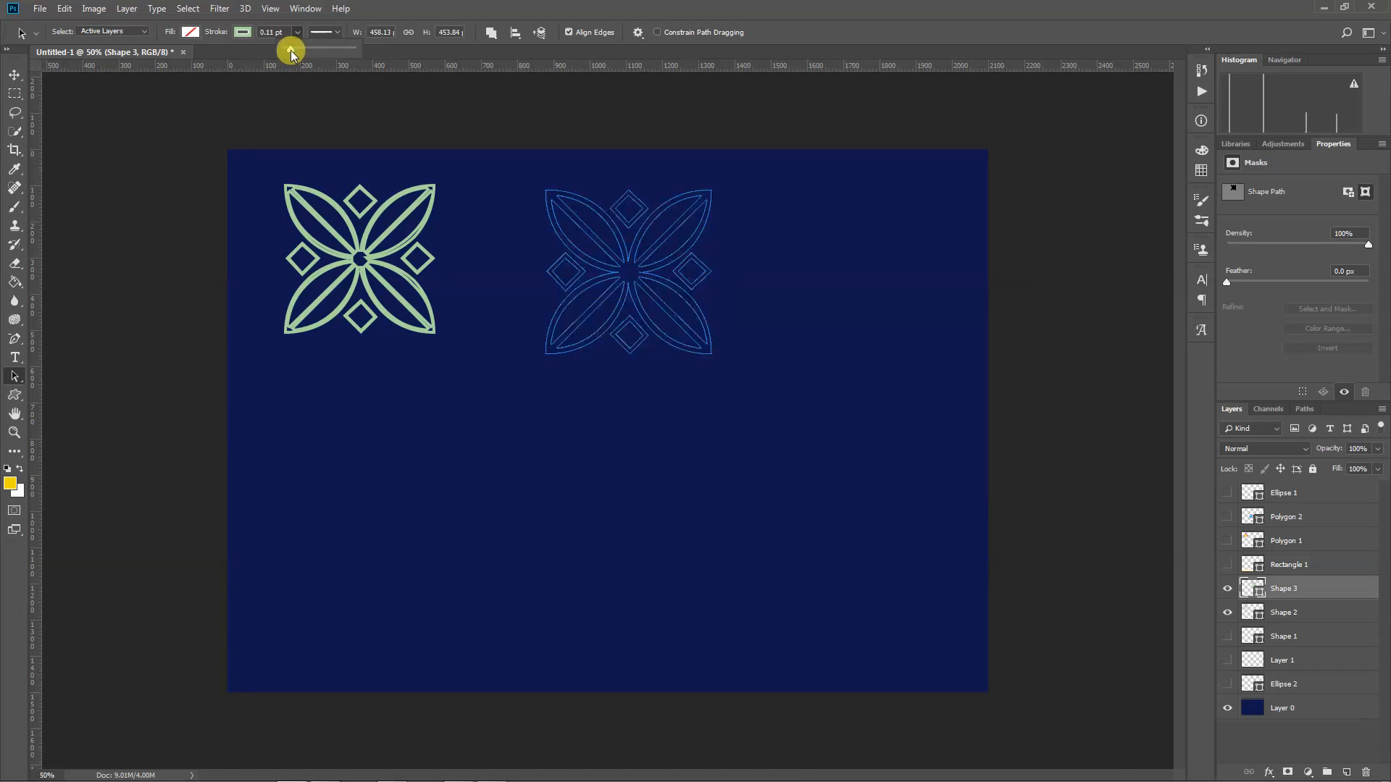
{"action": "left_click", "coordinate": [156, 234]}
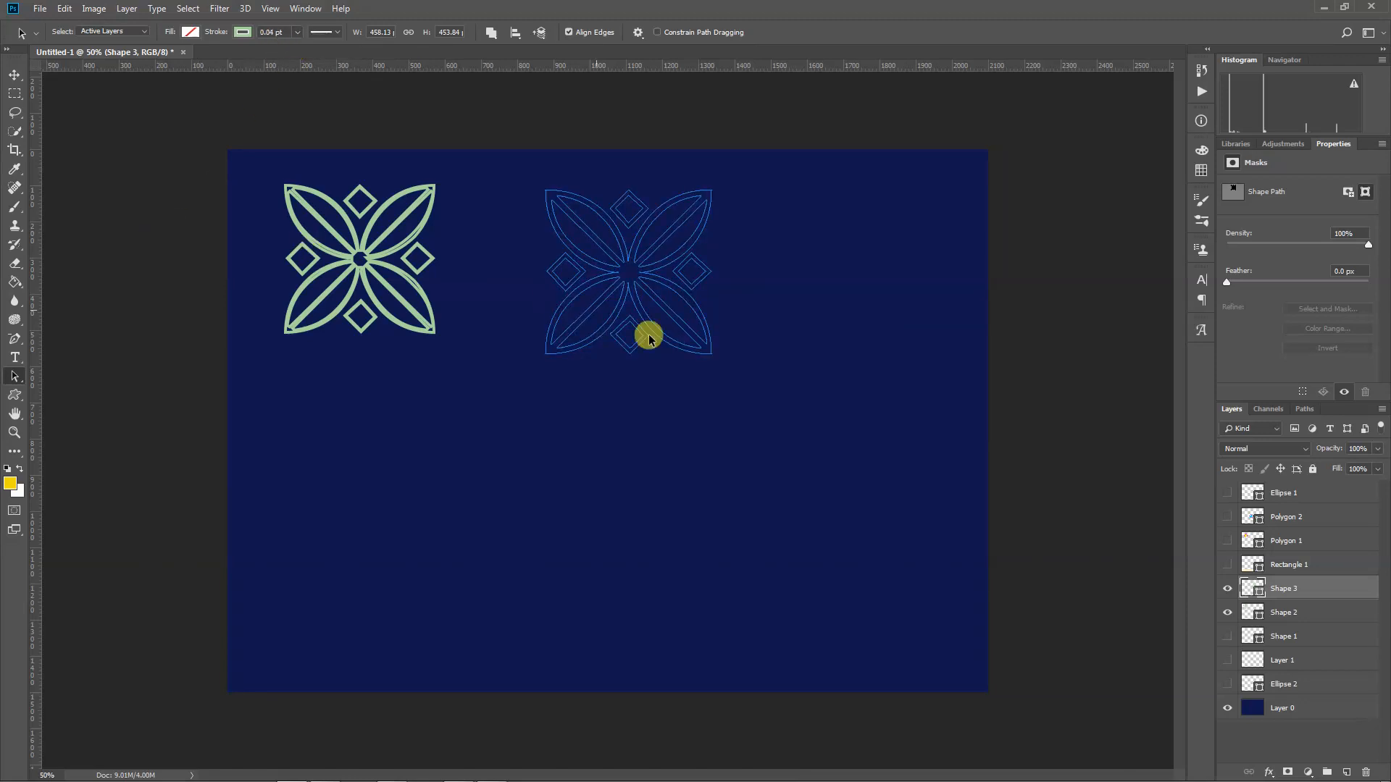
{"action": "left_click", "coordinate": [297, 31]}
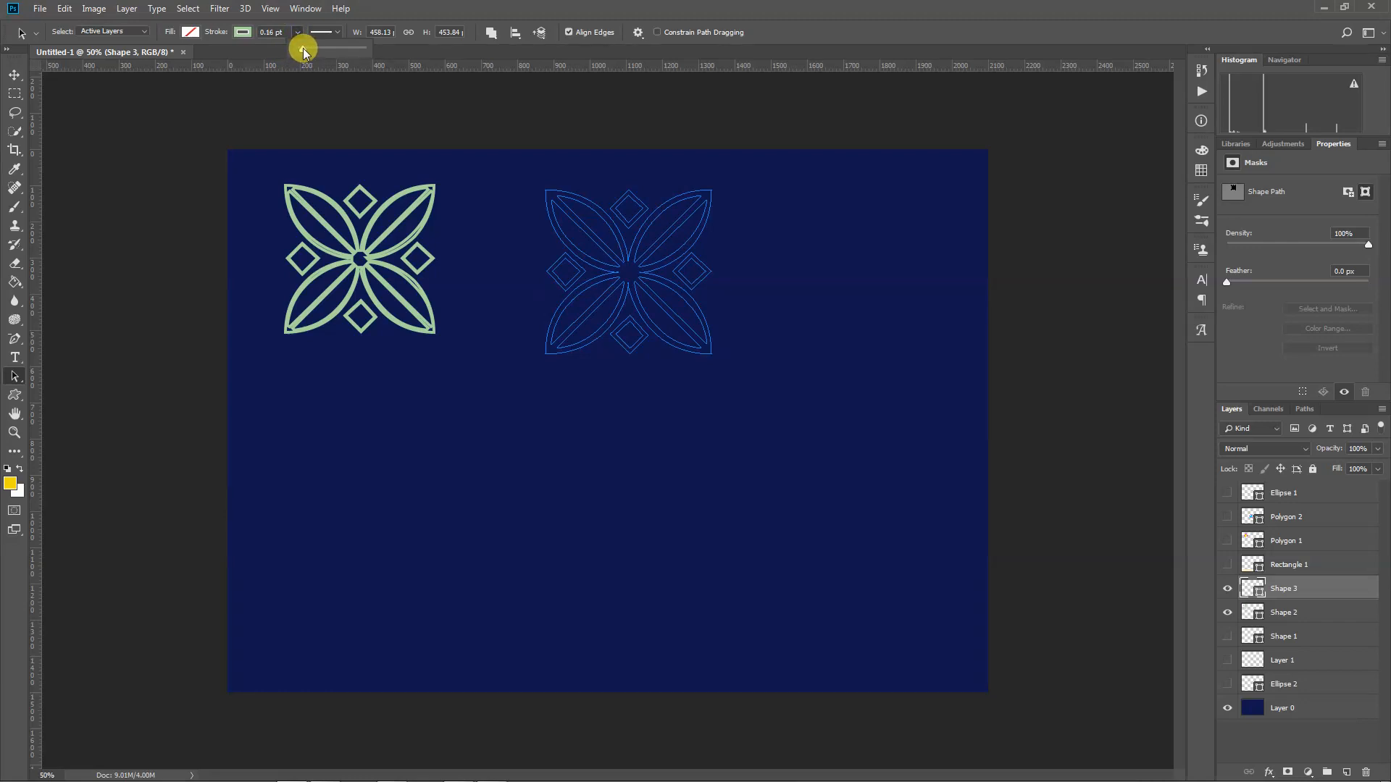
{"action": "left_click_drag", "start_coordinate": [306, 51], "coordinate": [305, 51]}
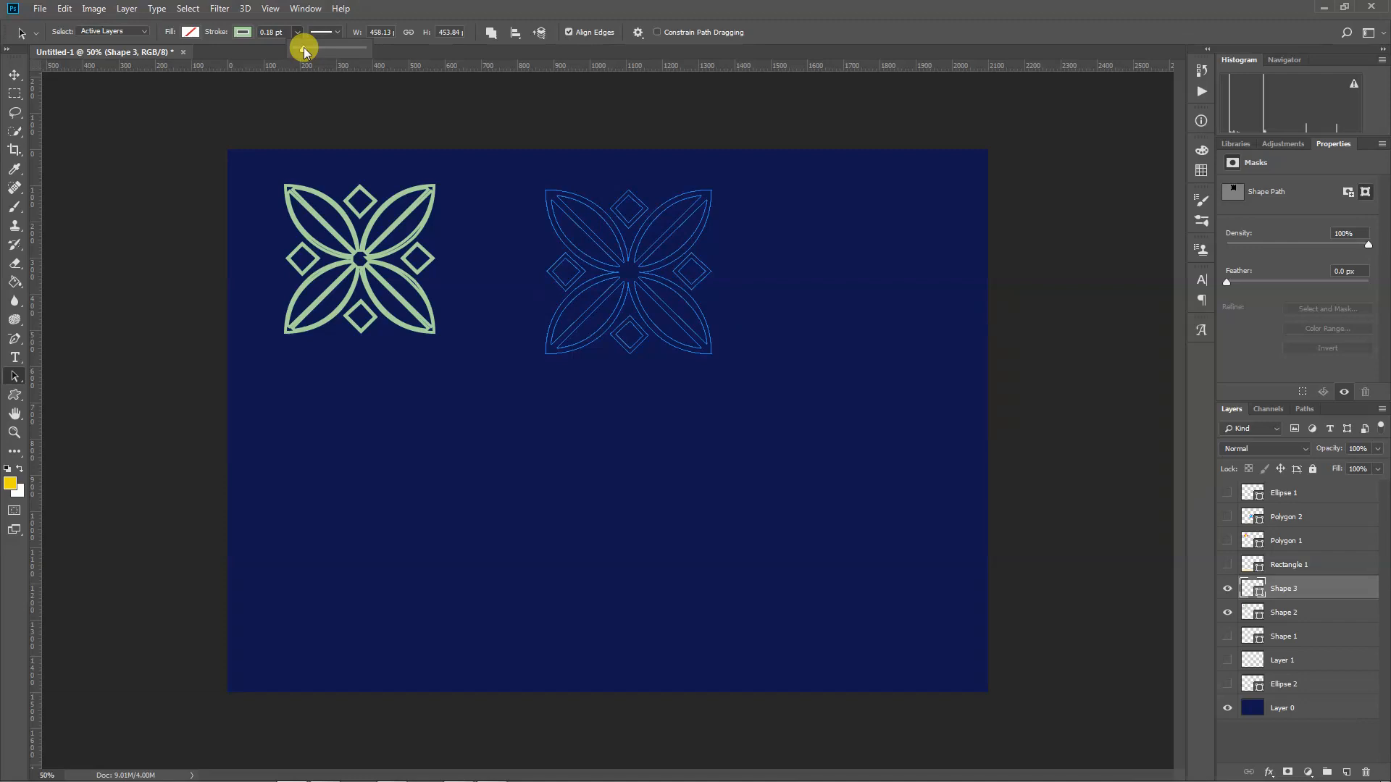
{"action": "left_click", "coordinate": [403, 104]}
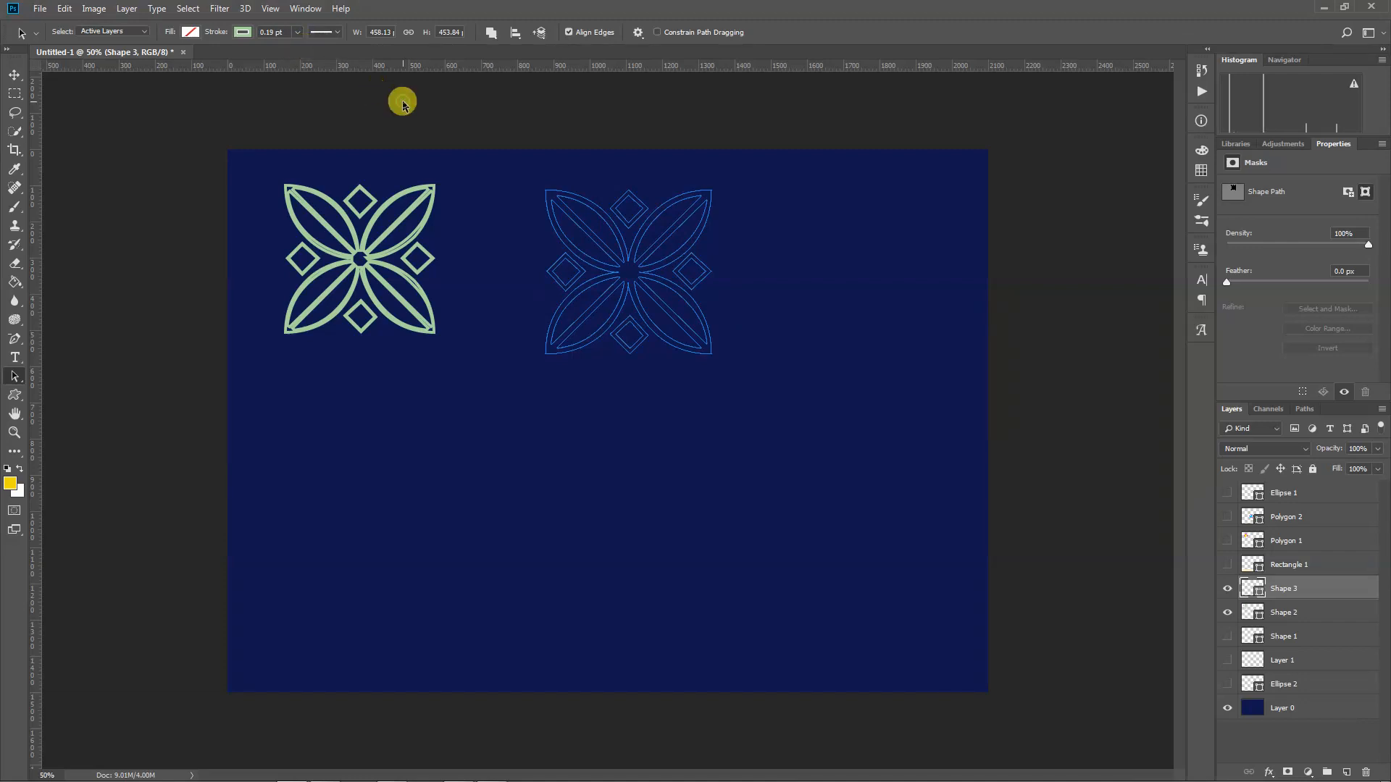
Draw an outlined sitting cat custom shape about 248 by 463 px in the lower-right area of the canvas.
{"action": "left_click", "coordinate": [1311, 618]}
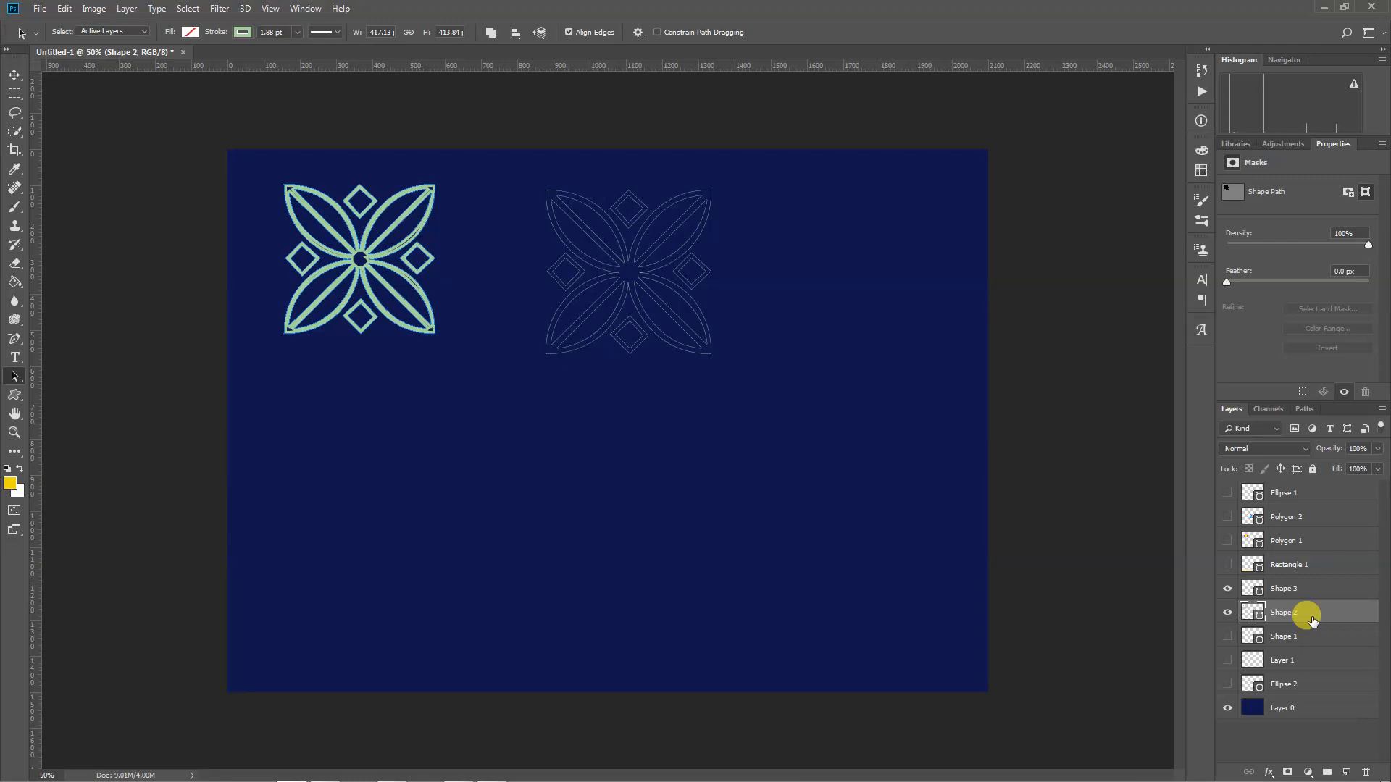
{"action": "left_click", "coordinate": [13, 395]}
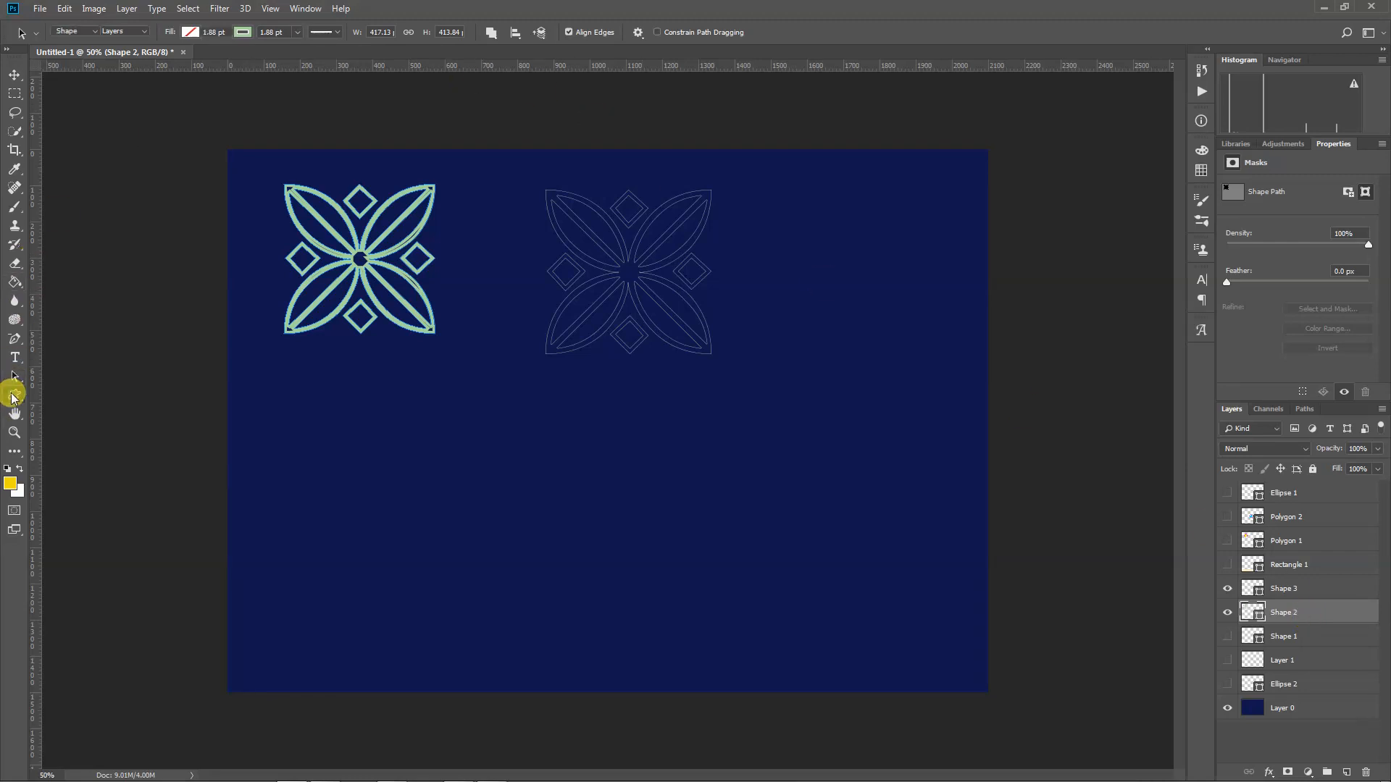
{"action": "right_click", "coordinate": [13, 394]}
{"action": "left_click", "coordinate": [83, 464]}
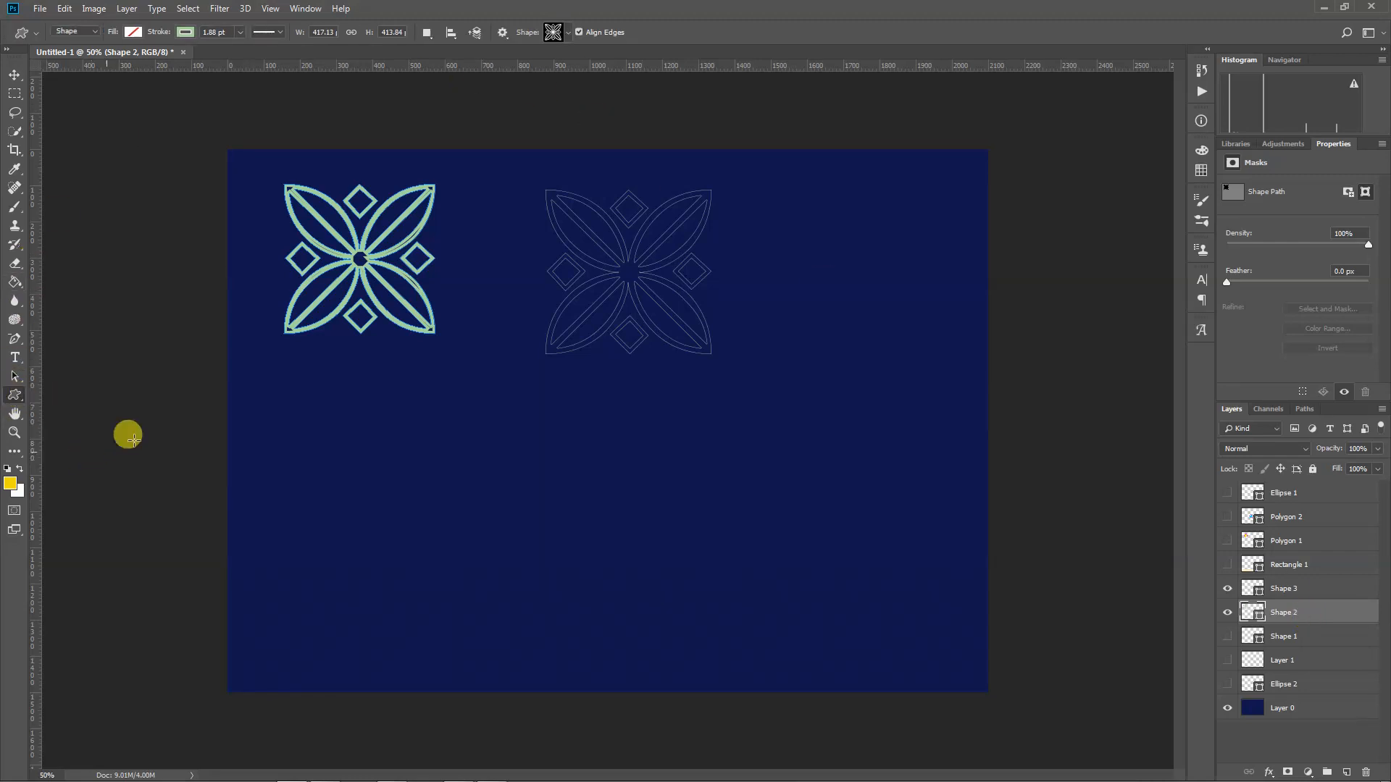
{"action": "left_click", "coordinate": [567, 33]}
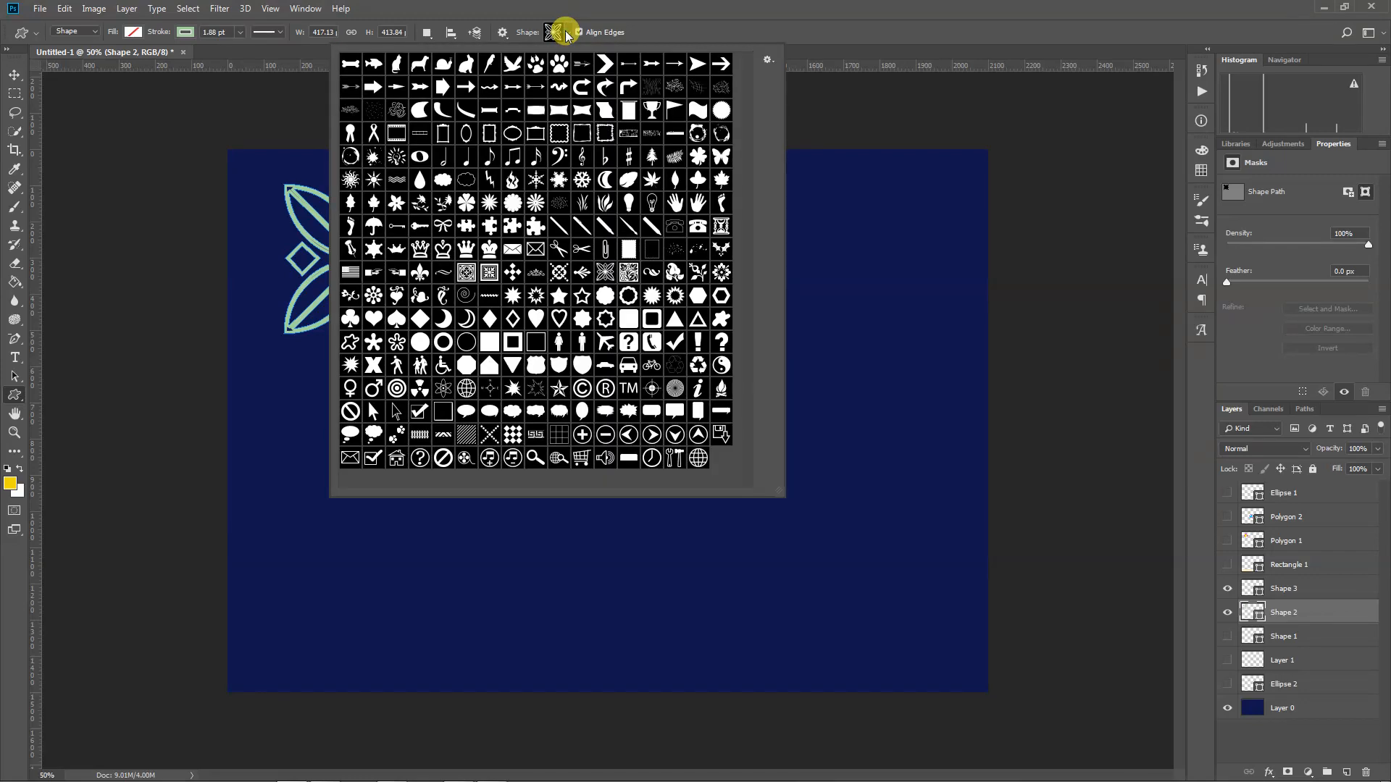
{"action": "left_click", "coordinate": [389, 63]}
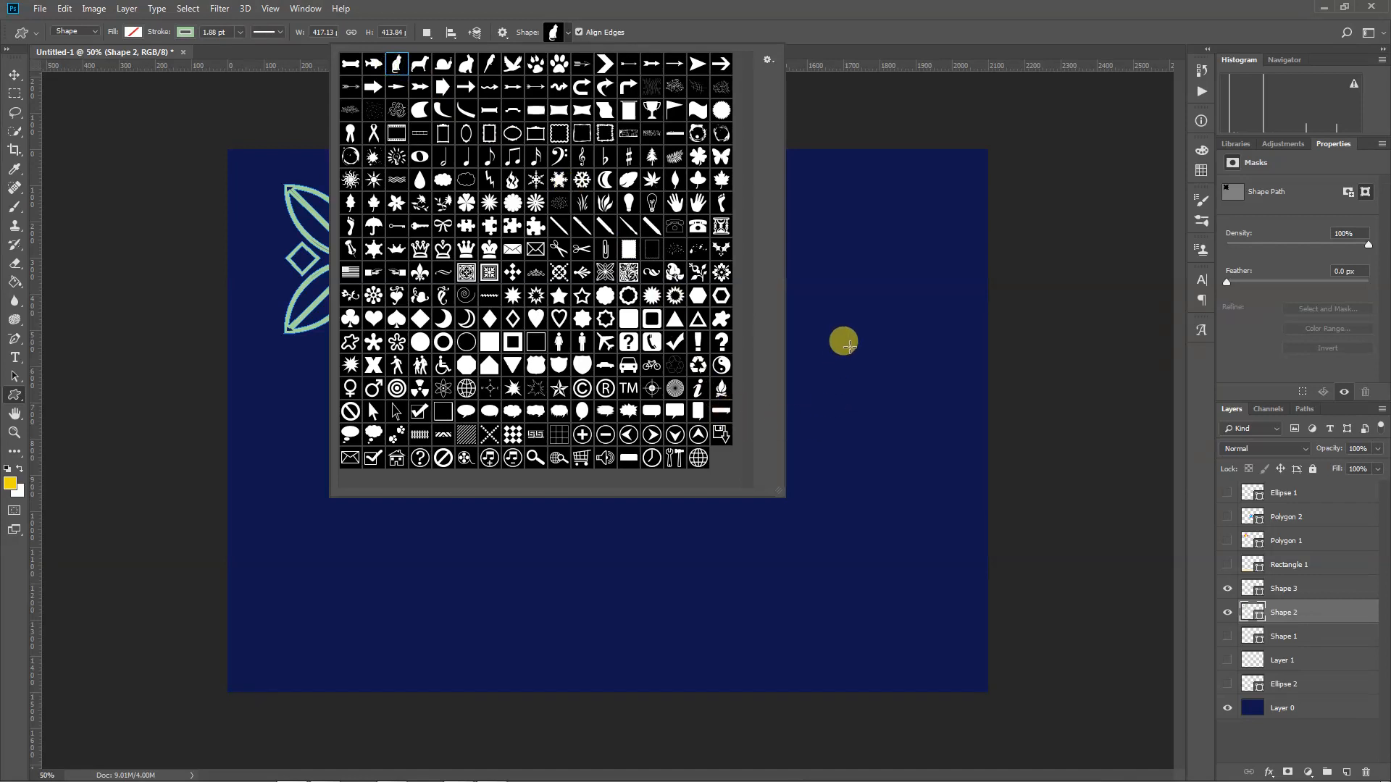
{"action": "left_click_drag", "start_coordinate": [844, 342], "coordinate": [928, 587]}
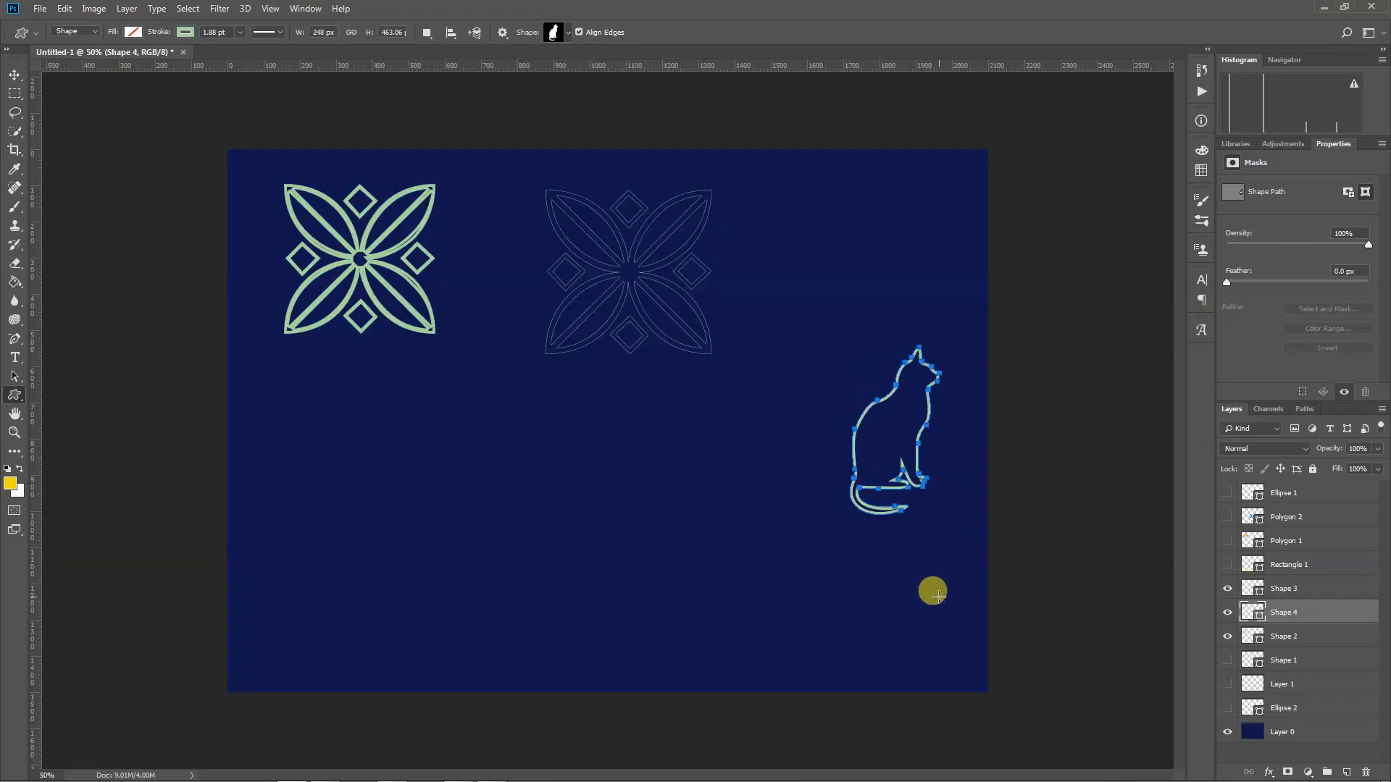
{"action": "left_click", "coordinate": [15, 75]}
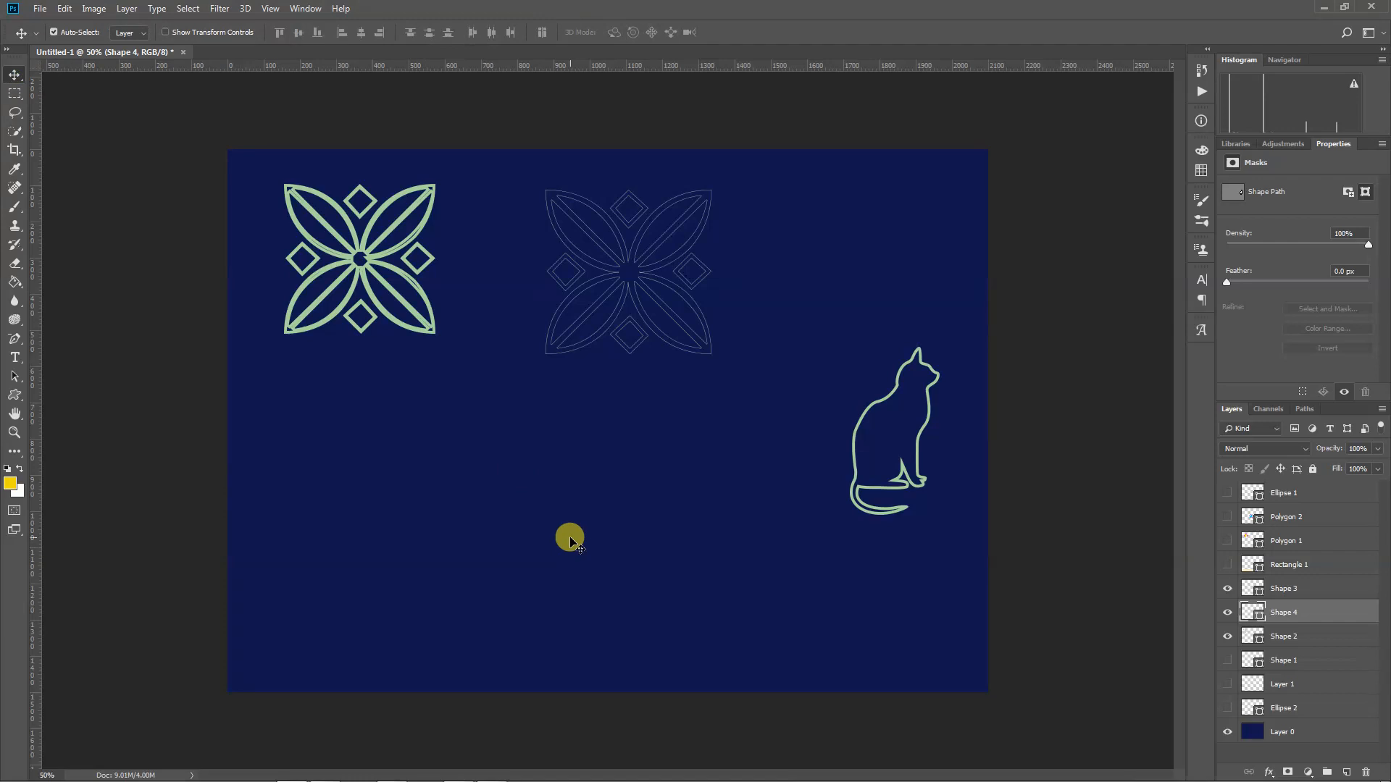
Draw an outlined raindrop custom shape about 238 by 384 px near the canvas's lower edge.
{"action": "left_click", "coordinate": [14, 394]}
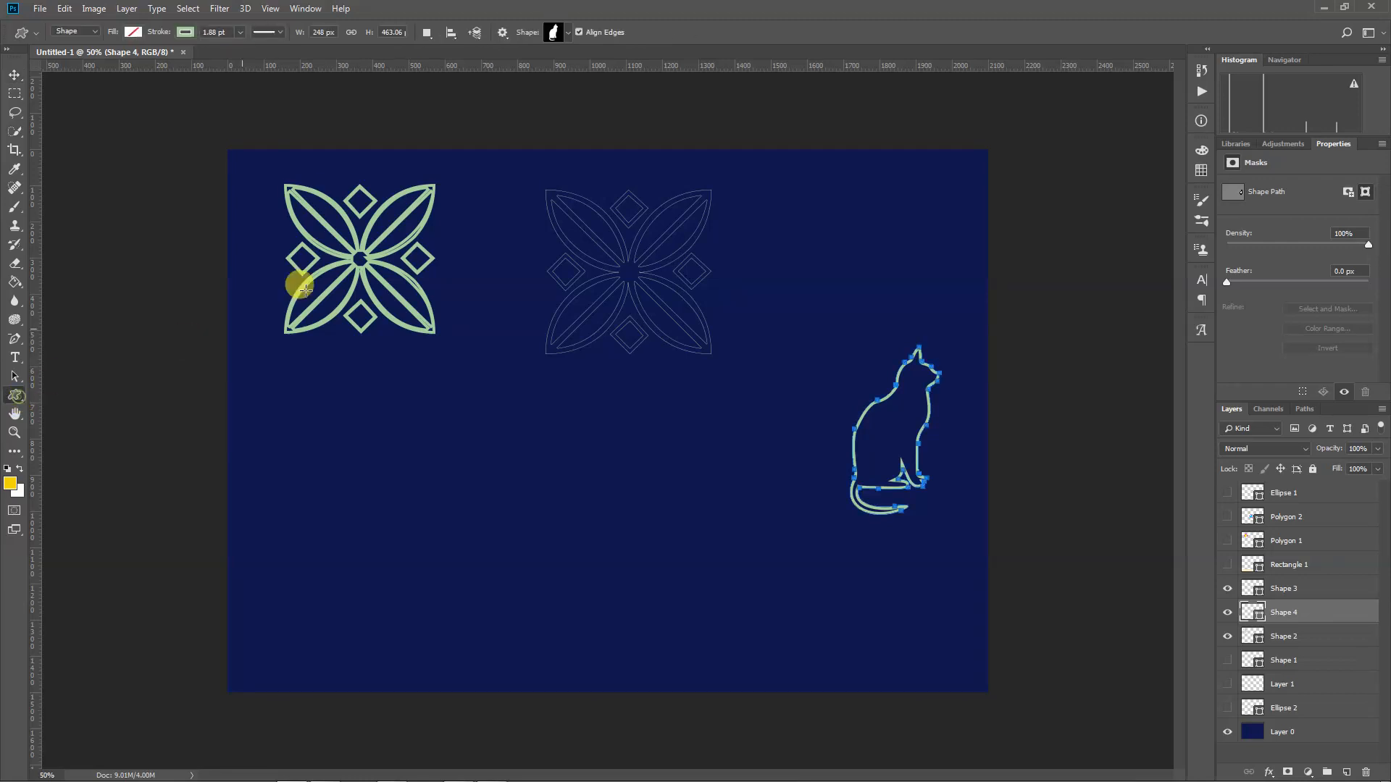
{"action": "left_click", "coordinate": [565, 33]}
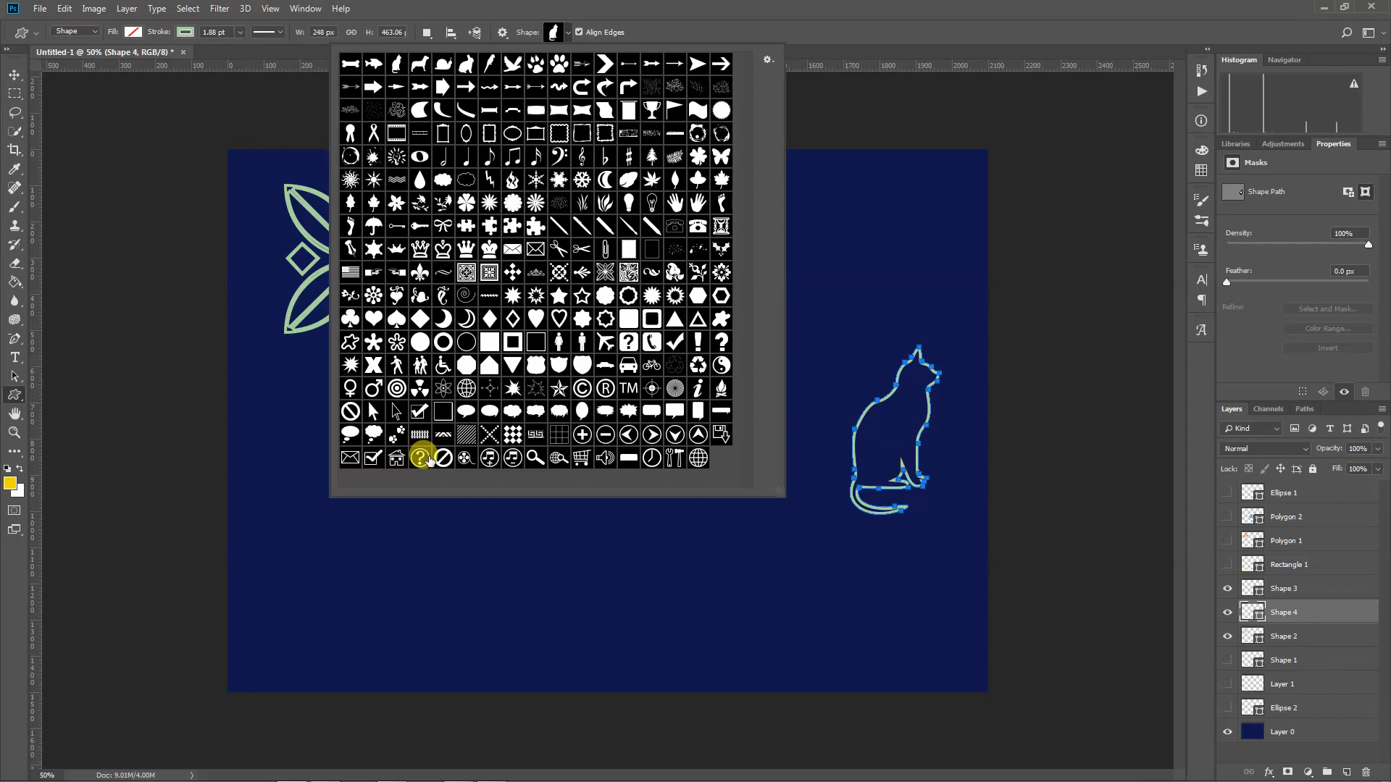
{"action": "left_click", "coordinate": [417, 178]}
{"action": "left_click_drag", "start_coordinate": [511, 532], "coordinate": [595, 665]}
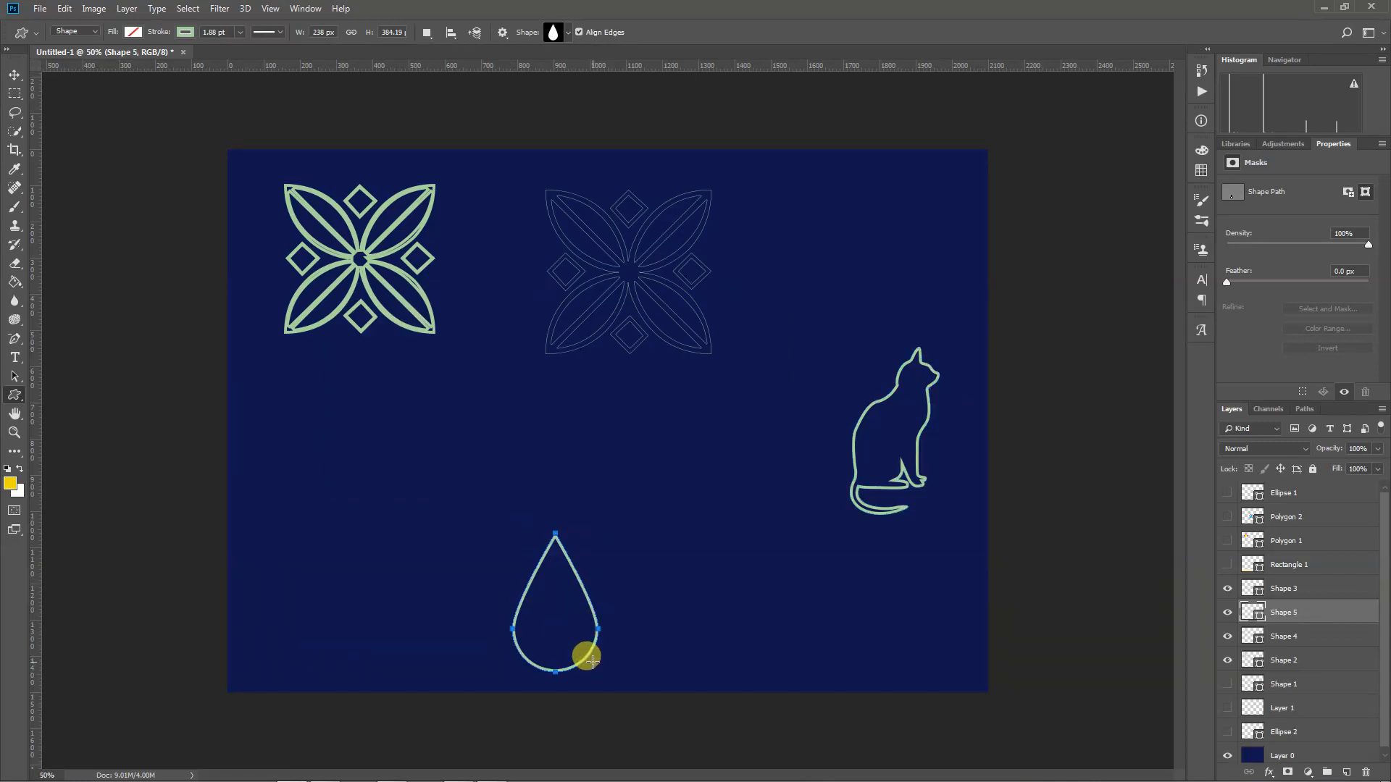
Move the raindrop's bottom anchor point up inside the shape with the Direct Selection tool, forming a pointed arch about 278 px high.
{"action": "key", "text": "a"}
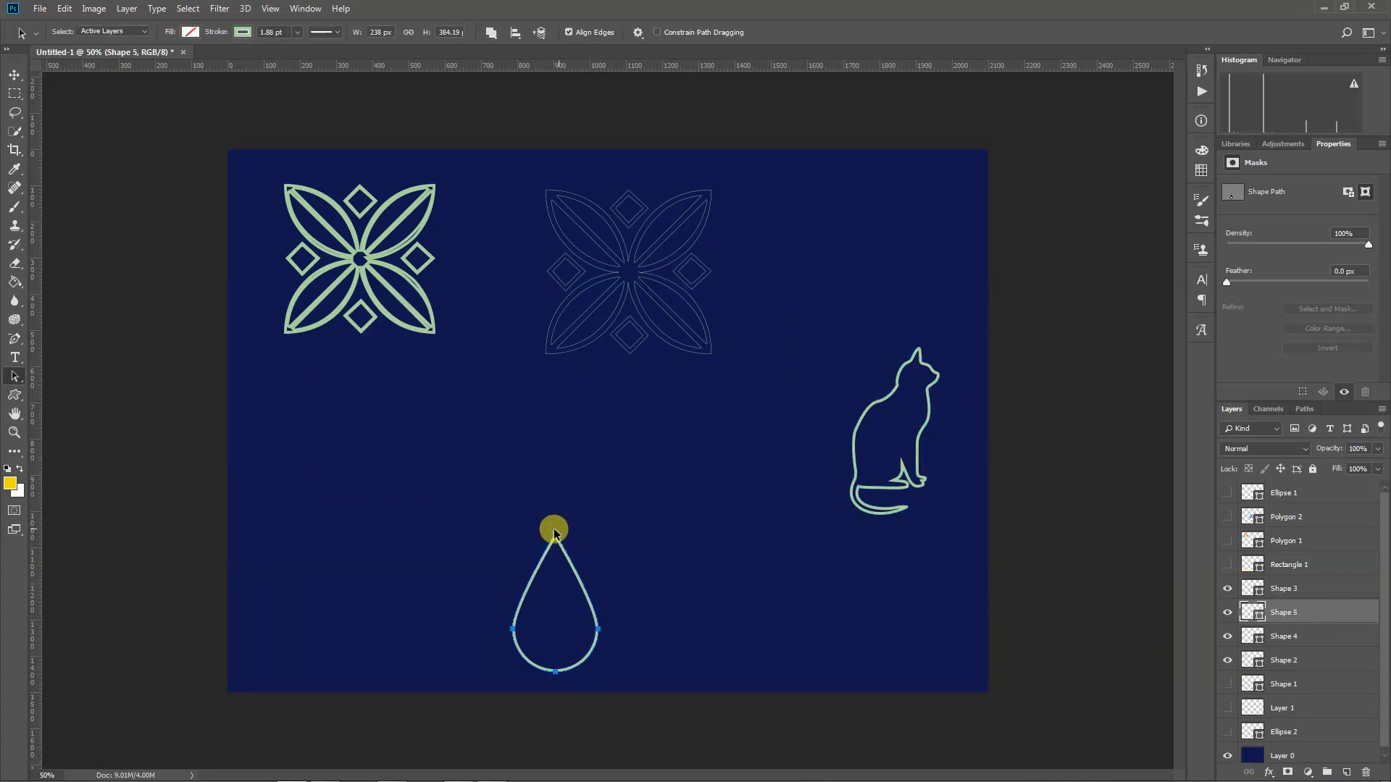
{"action": "right_click", "coordinate": [19, 379]}
{"action": "left_click", "coordinate": [53, 392]}
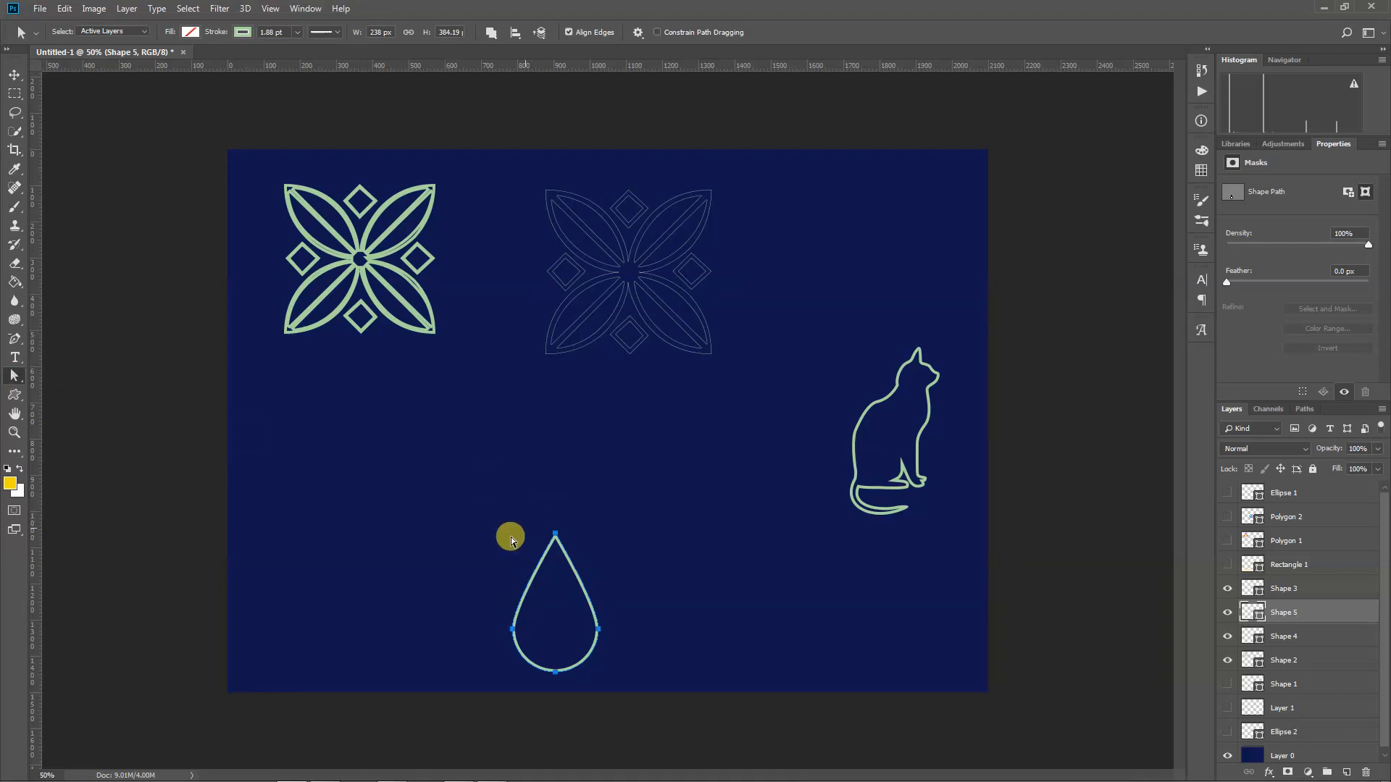
{"action": "left_click", "coordinate": [598, 629]}
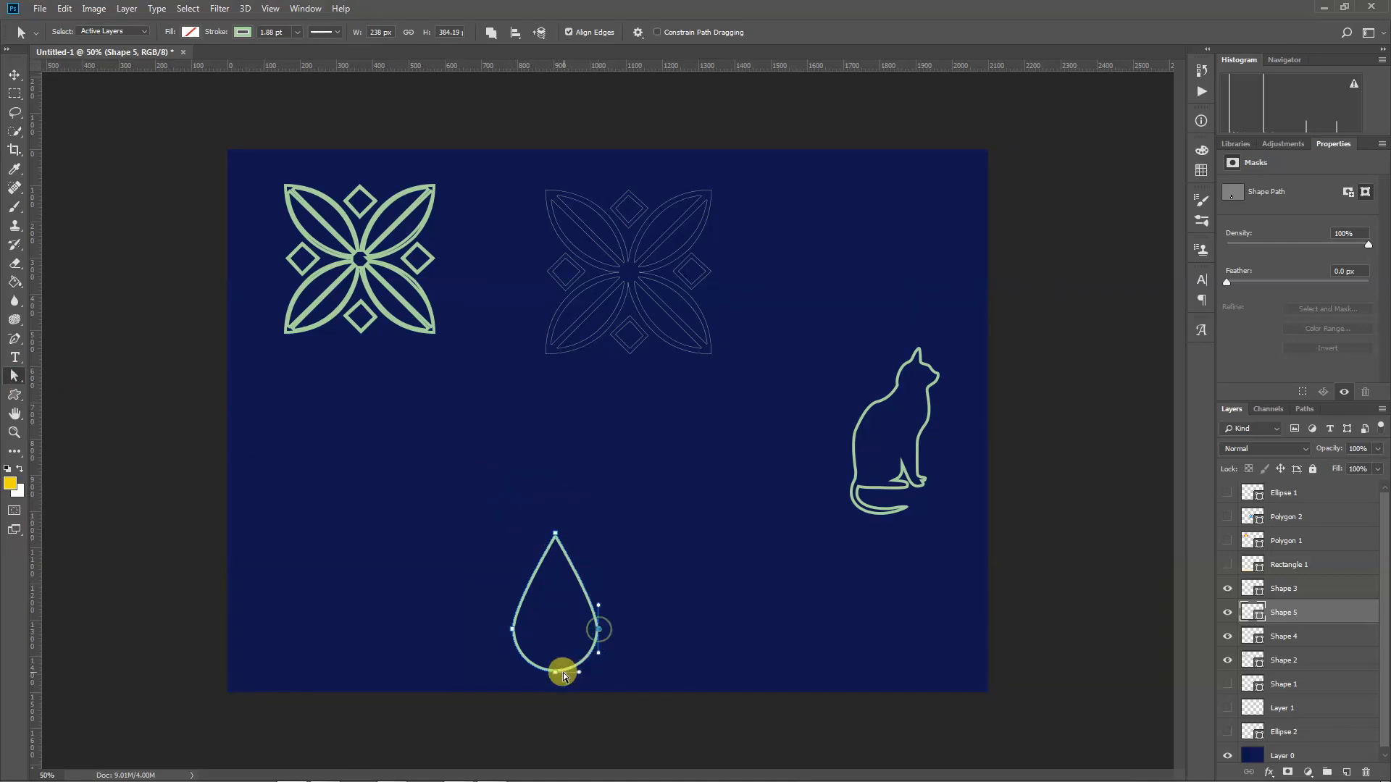
{"action": "left_click", "coordinate": [555, 671]}
{"action": "left_click_drag", "start_coordinate": [577, 671], "coordinate": [554, 576]}
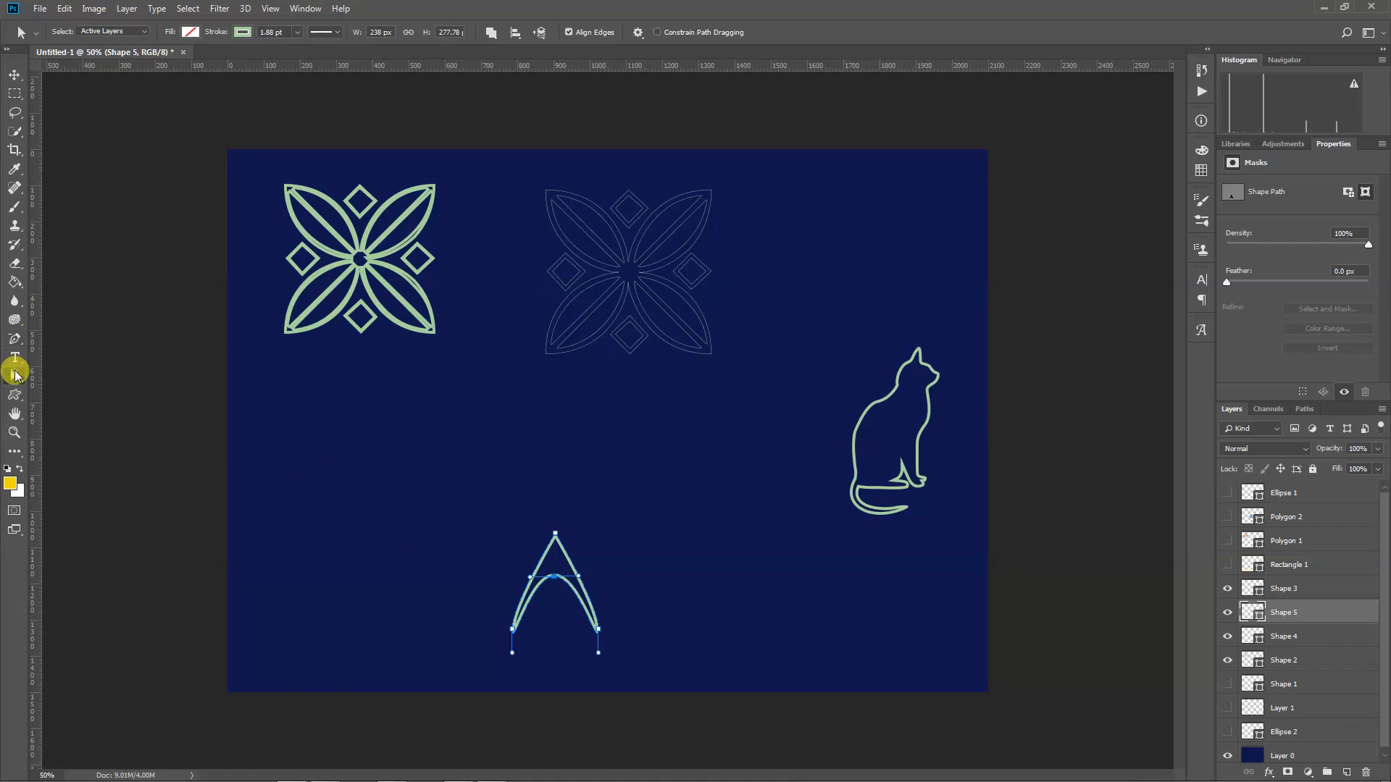
Fill the arch-shaped Shape 5 with pastel green using the Path Selection tool's options.
{"action": "right_click", "coordinate": [16, 376]}
{"action": "left_click", "coordinate": [72, 389]}
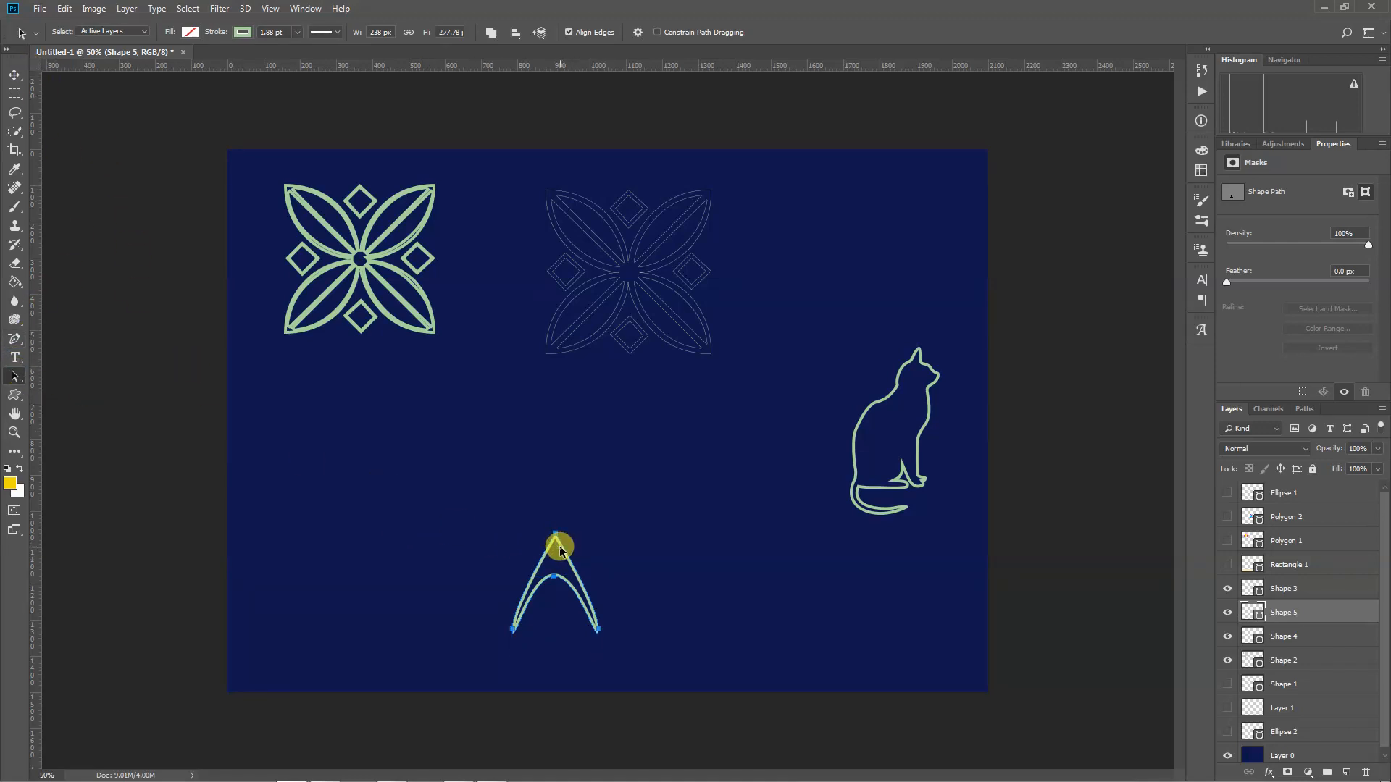
{"action": "left_click", "coordinate": [243, 33]}
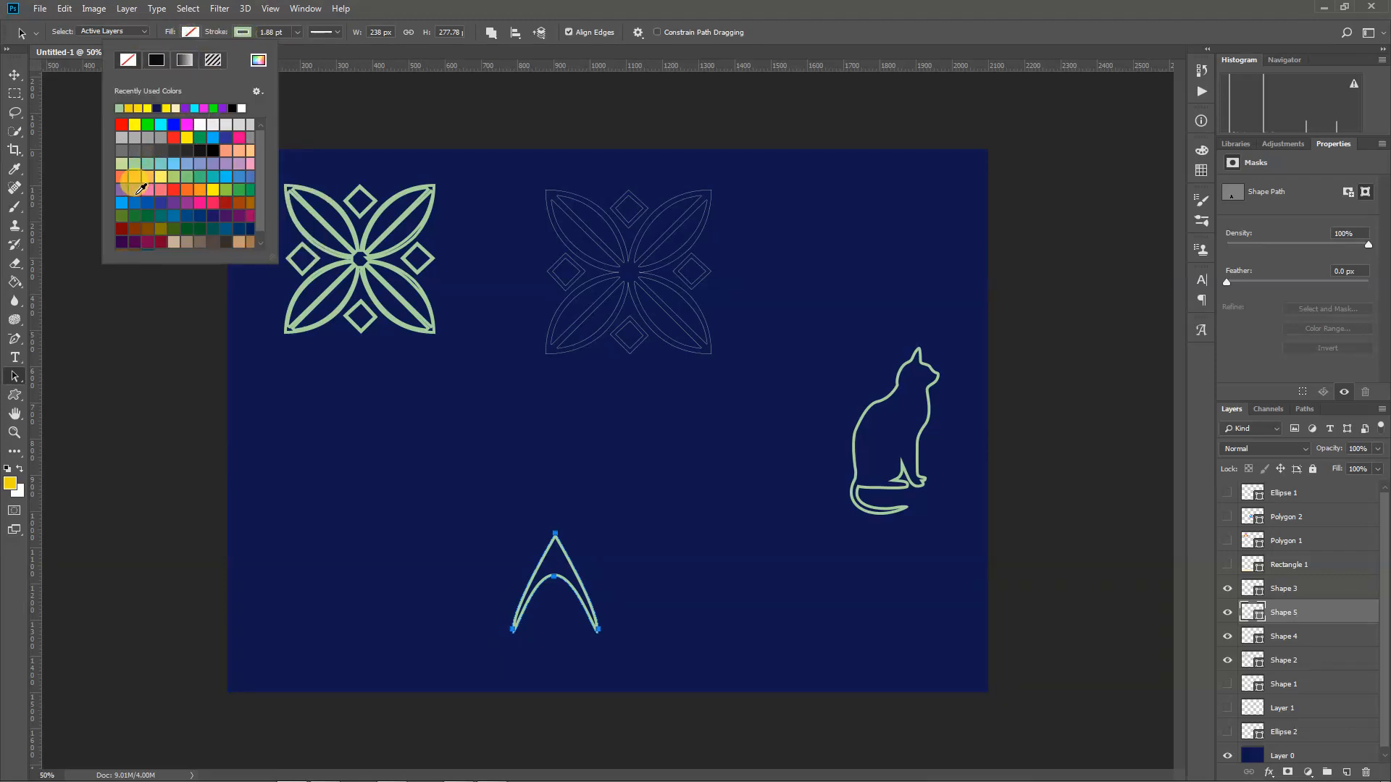
{"action": "left_click", "coordinate": [132, 163]}
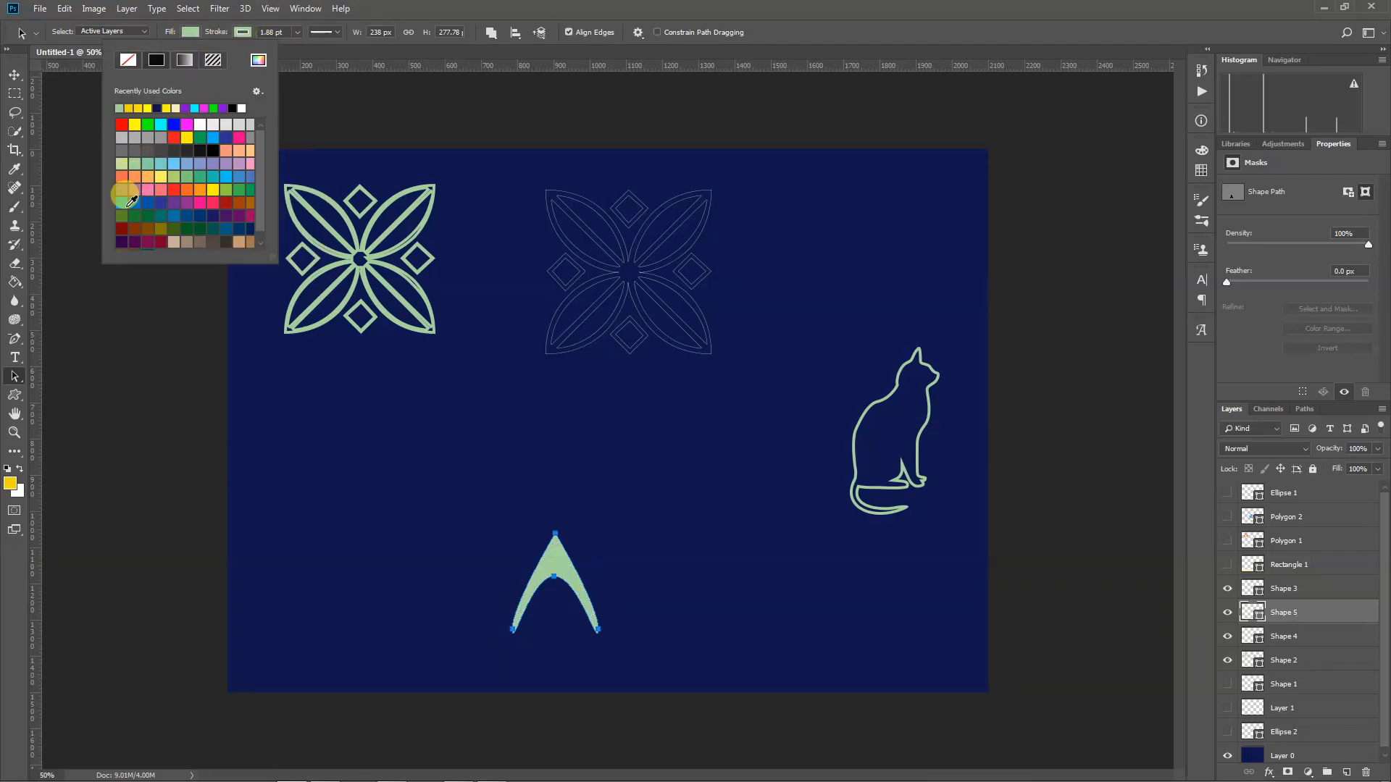
{"action": "left_click", "coordinate": [121, 324]}
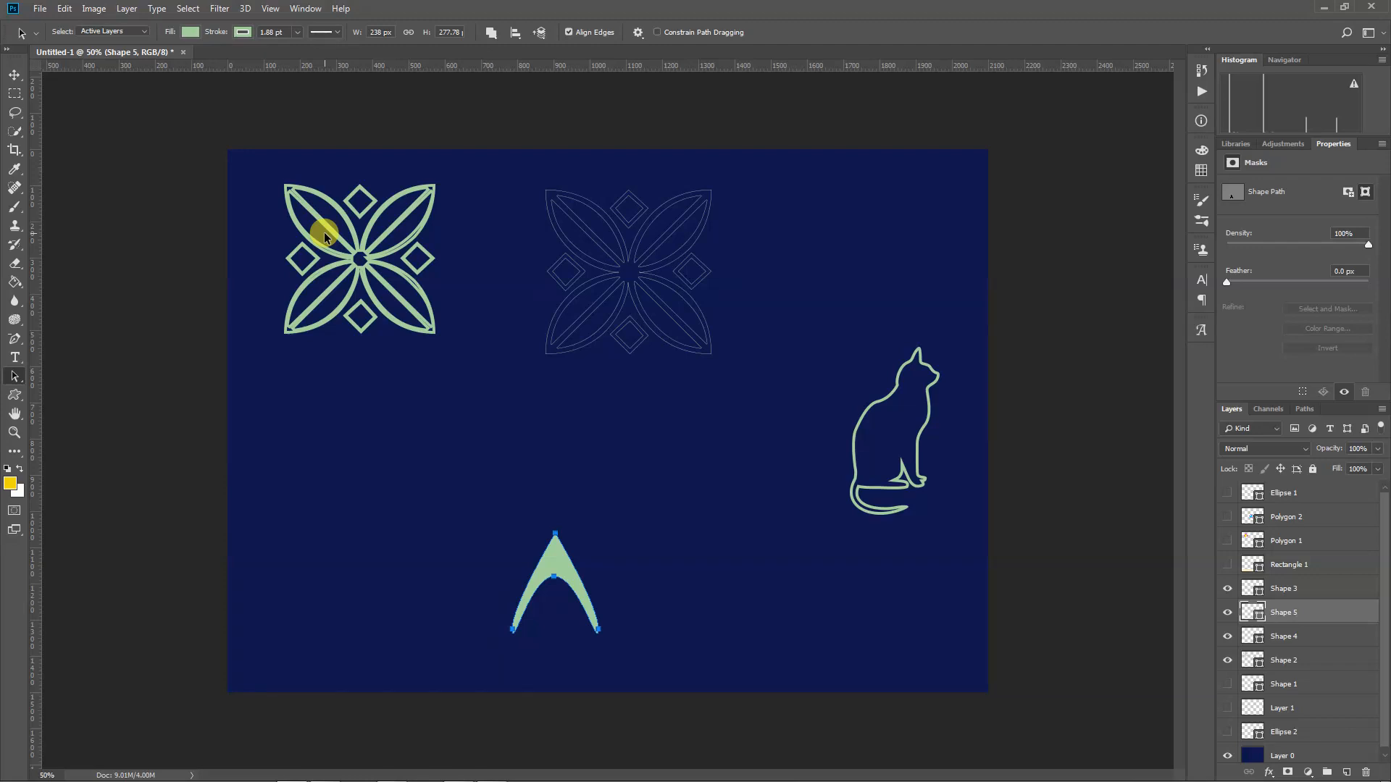
Set the path display color to Light Red and draw a filled raindrop about 266 by 490 px to the left of the arch.
{"action": "left_click", "coordinate": [13, 392]}
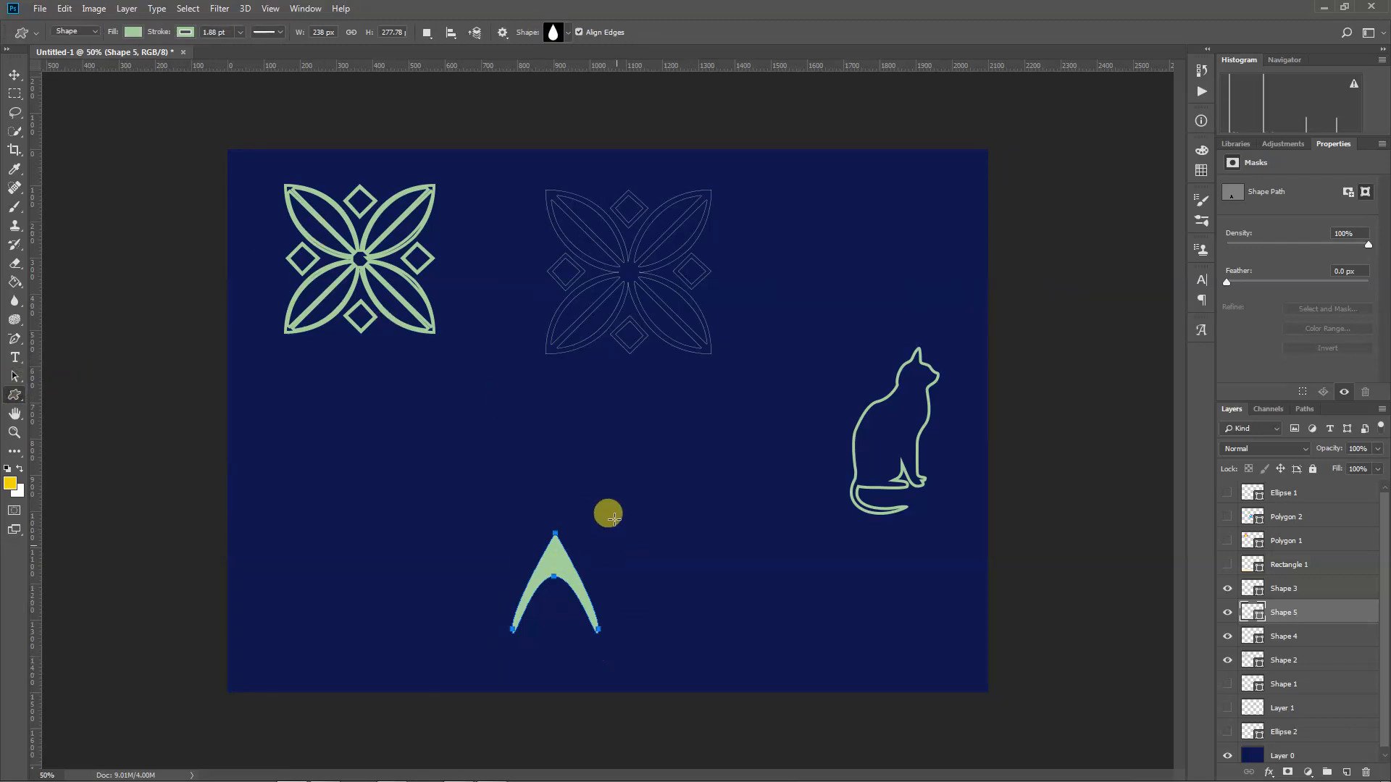
{"action": "left_click", "coordinate": [505, 31]}
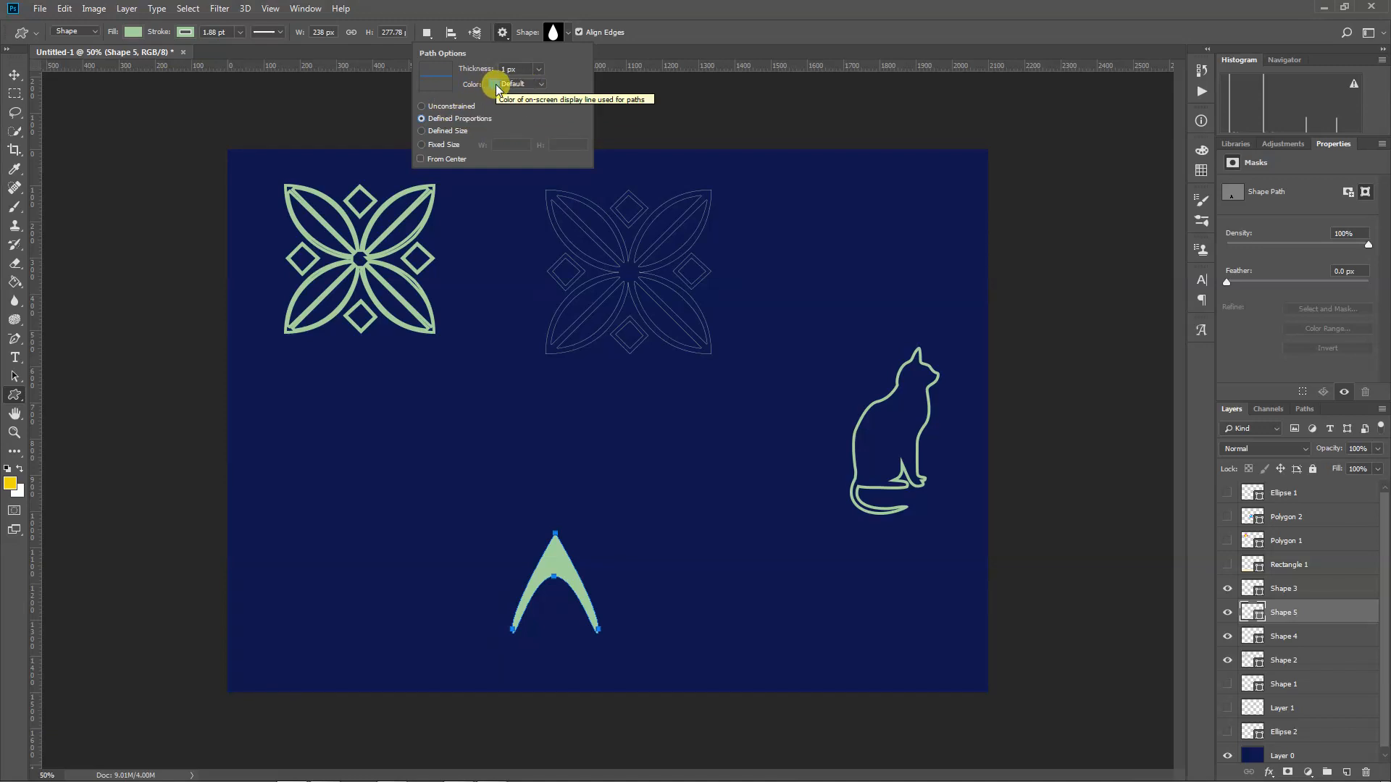
{"action": "left_click", "coordinate": [539, 89]}
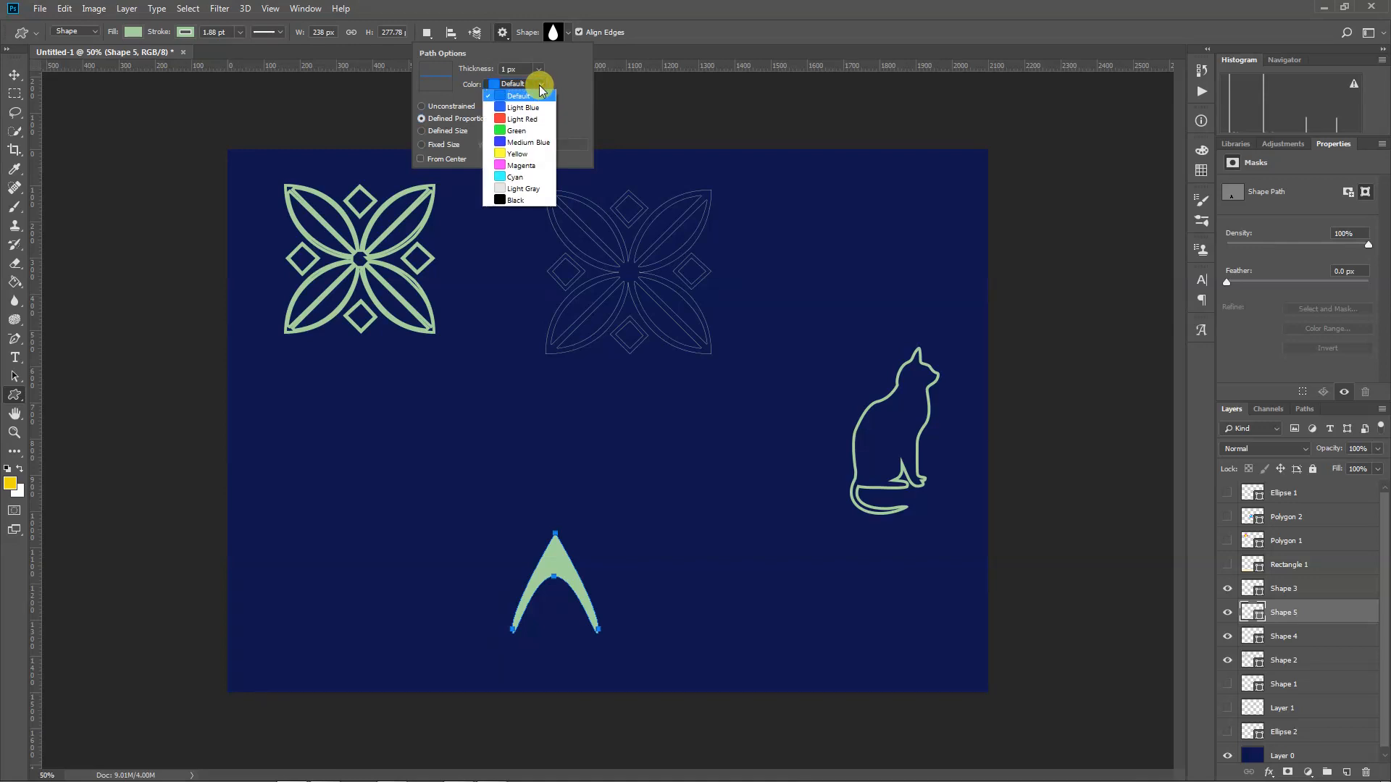
{"action": "left_click", "coordinate": [523, 119]}
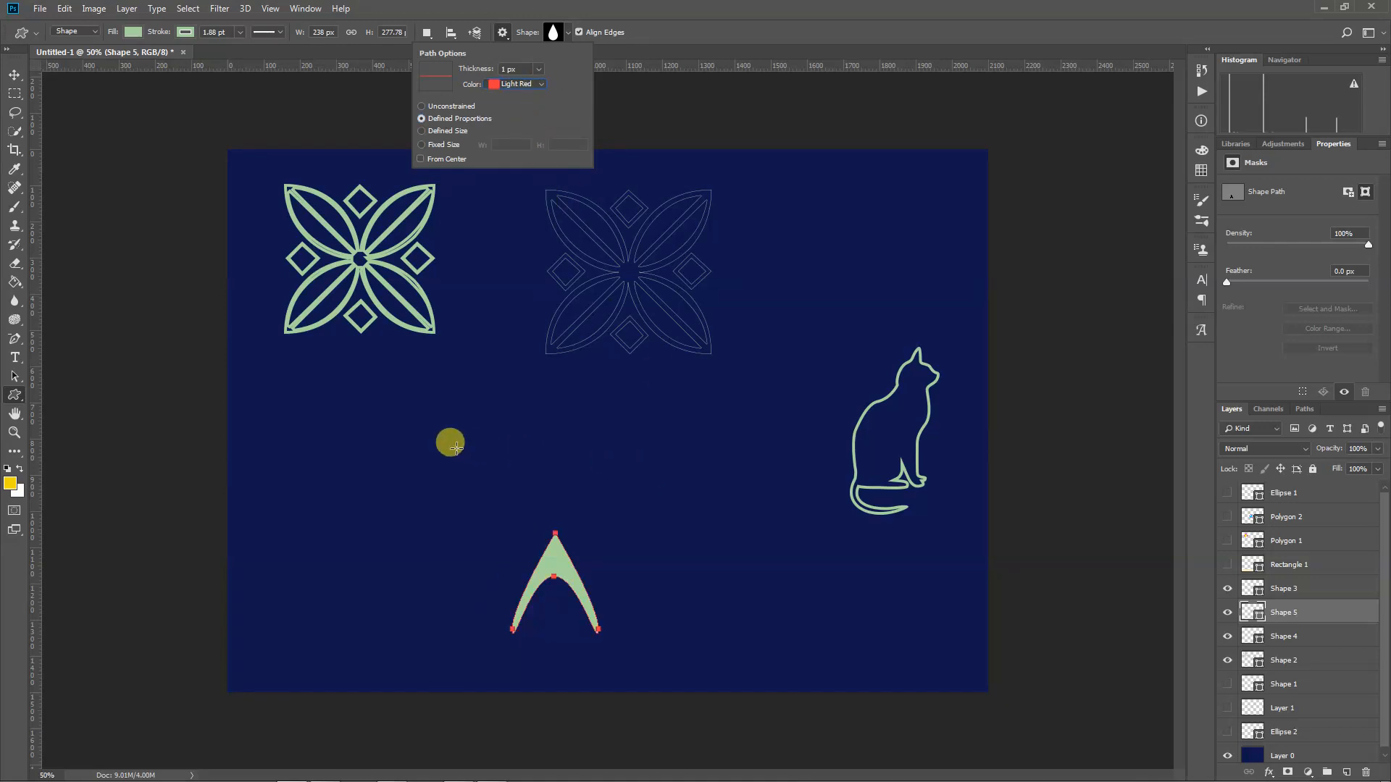
{"action": "left_click_drag", "start_coordinate": [341, 428], "coordinate": [440, 607]}
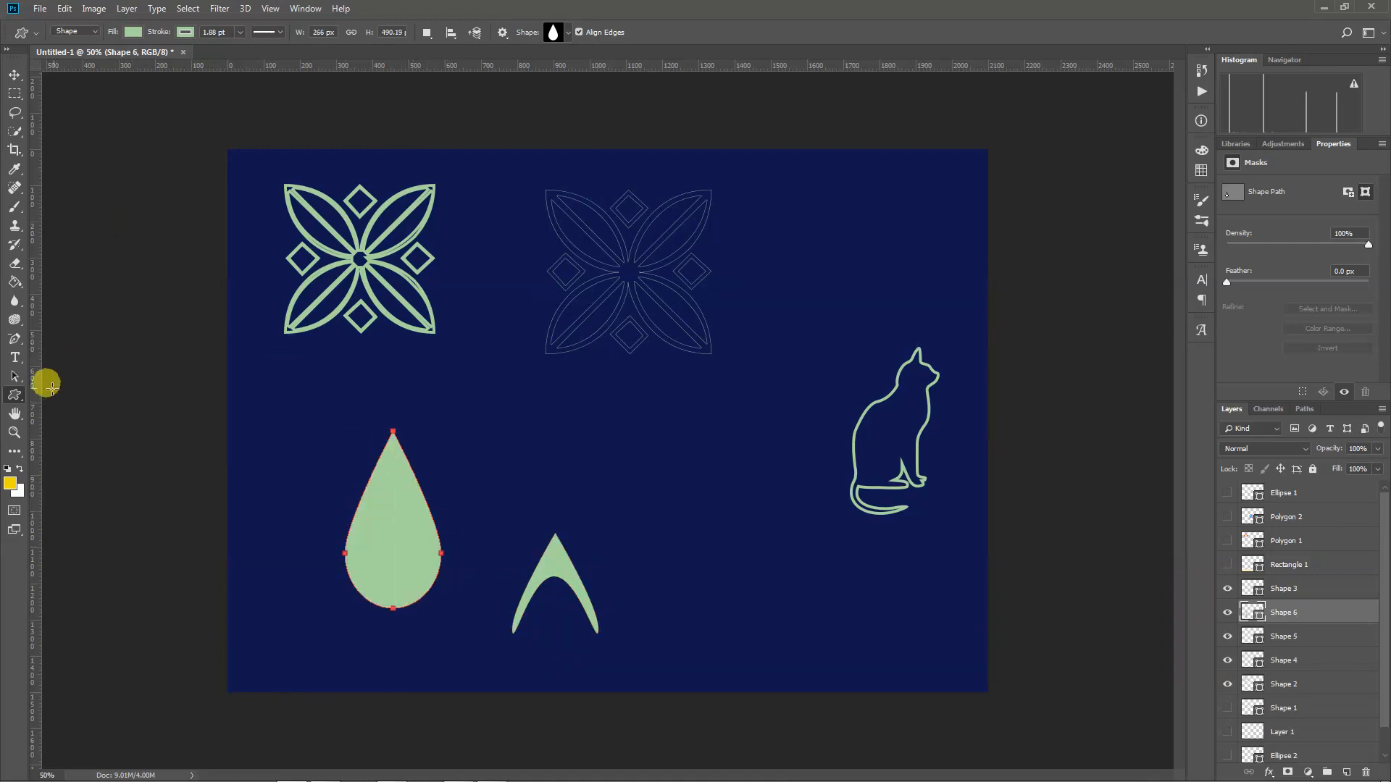
Select the Shape 2, Shape 4, Shape 5 and Shape 6 layers in turn to examine their path outlines on the canvas.
{"action": "left_click", "coordinate": [14, 377]}
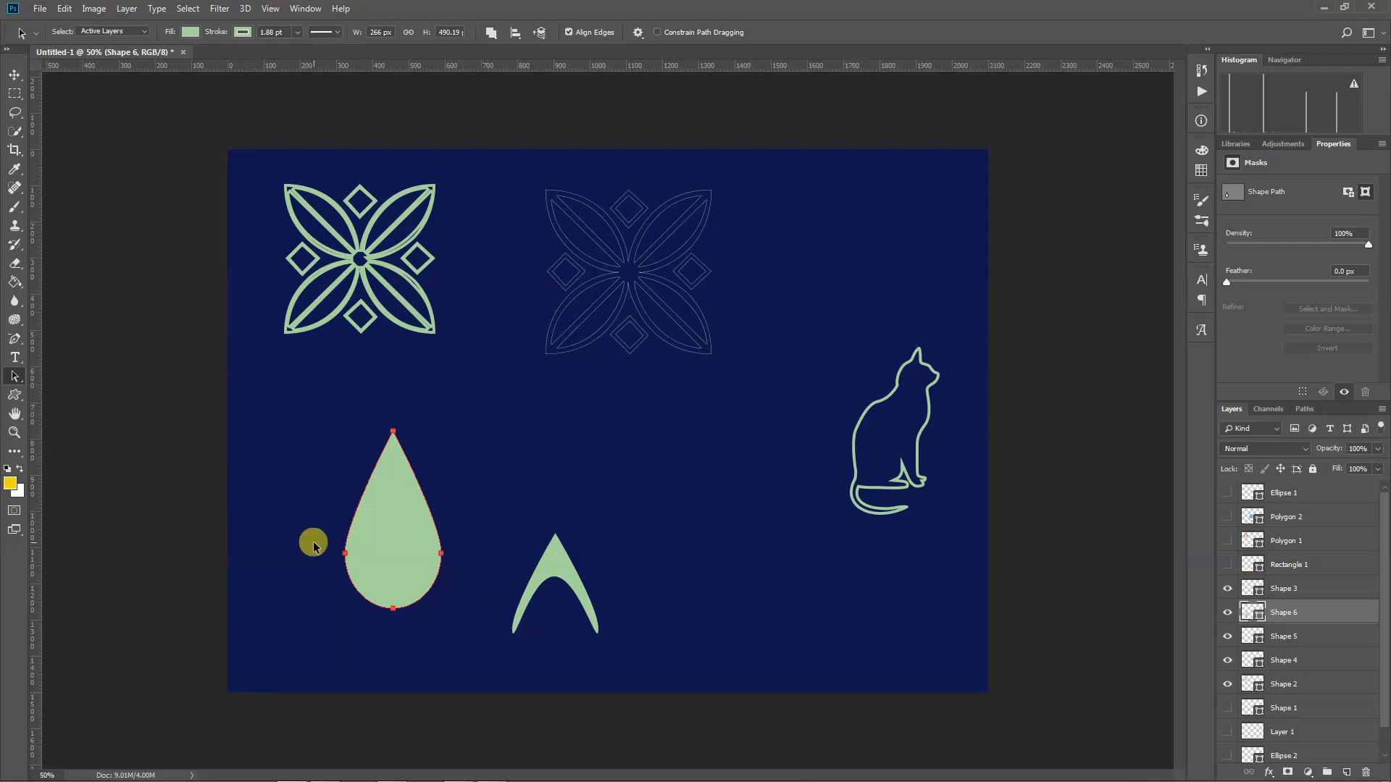
{"action": "right_click", "coordinate": [13, 380]}
{"action": "left_click", "coordinate": [65, 391]}
{"action": "left_click", "coordinate": [387, 239]}
{"action": "left_click", "coordinate": [1289, 679]}
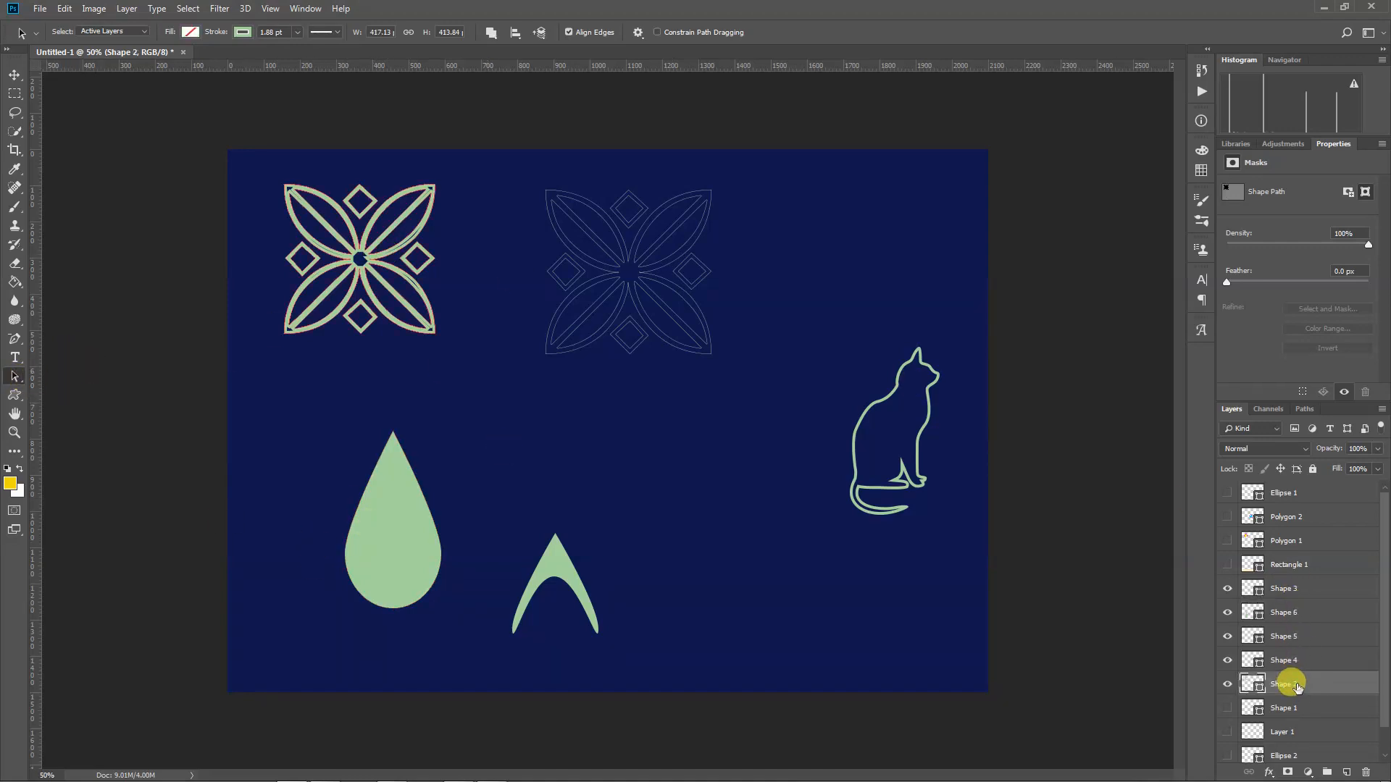
{"action": "left_click", "coordinate": [1302, 658]}
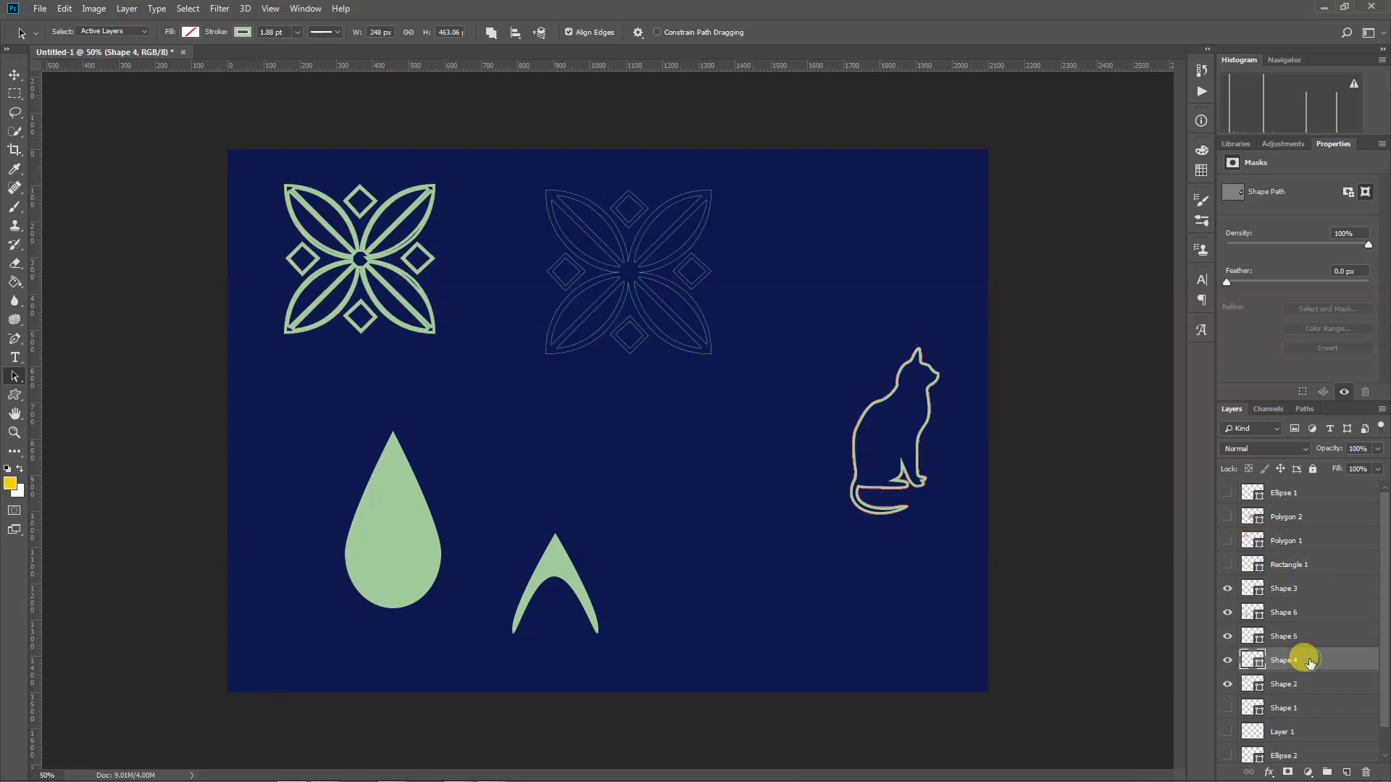
{"action": "left_click", "coordinate": [1340, 637]}
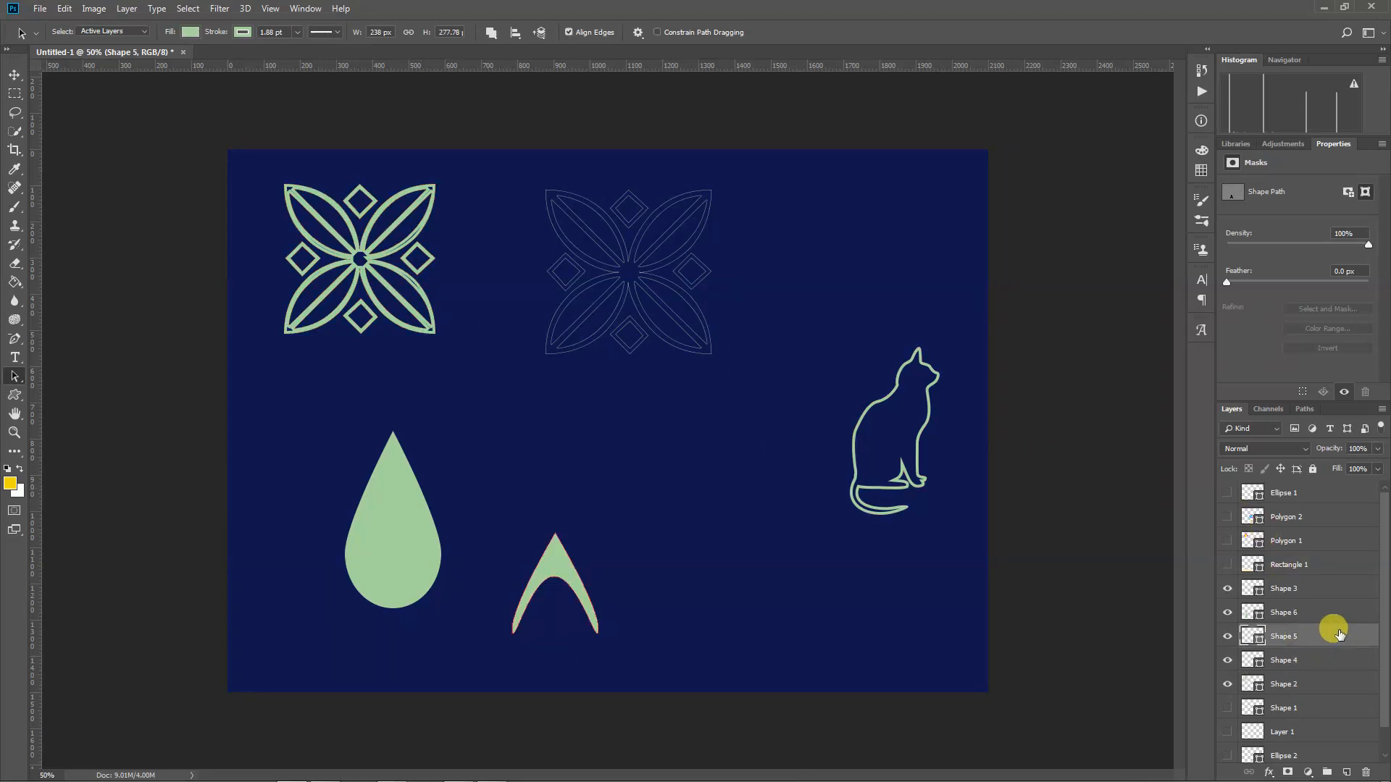
{"action": "left_click", "coordinate": [1334, 614]}
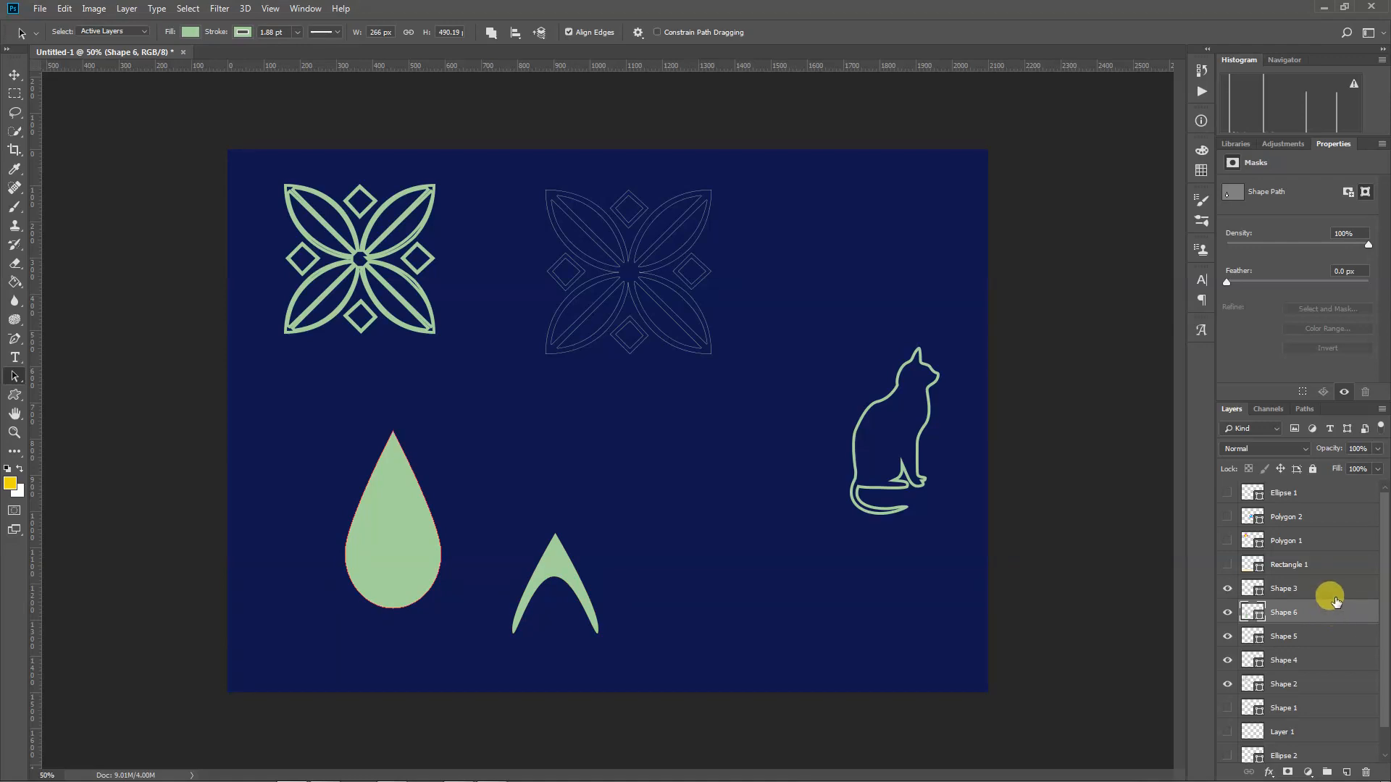
Select the Shape 3 layer to view its path outline and examine the preset shapes available for the Custom Shape tool.
{"action": "left_click", "coordinate": [1333, 594]}
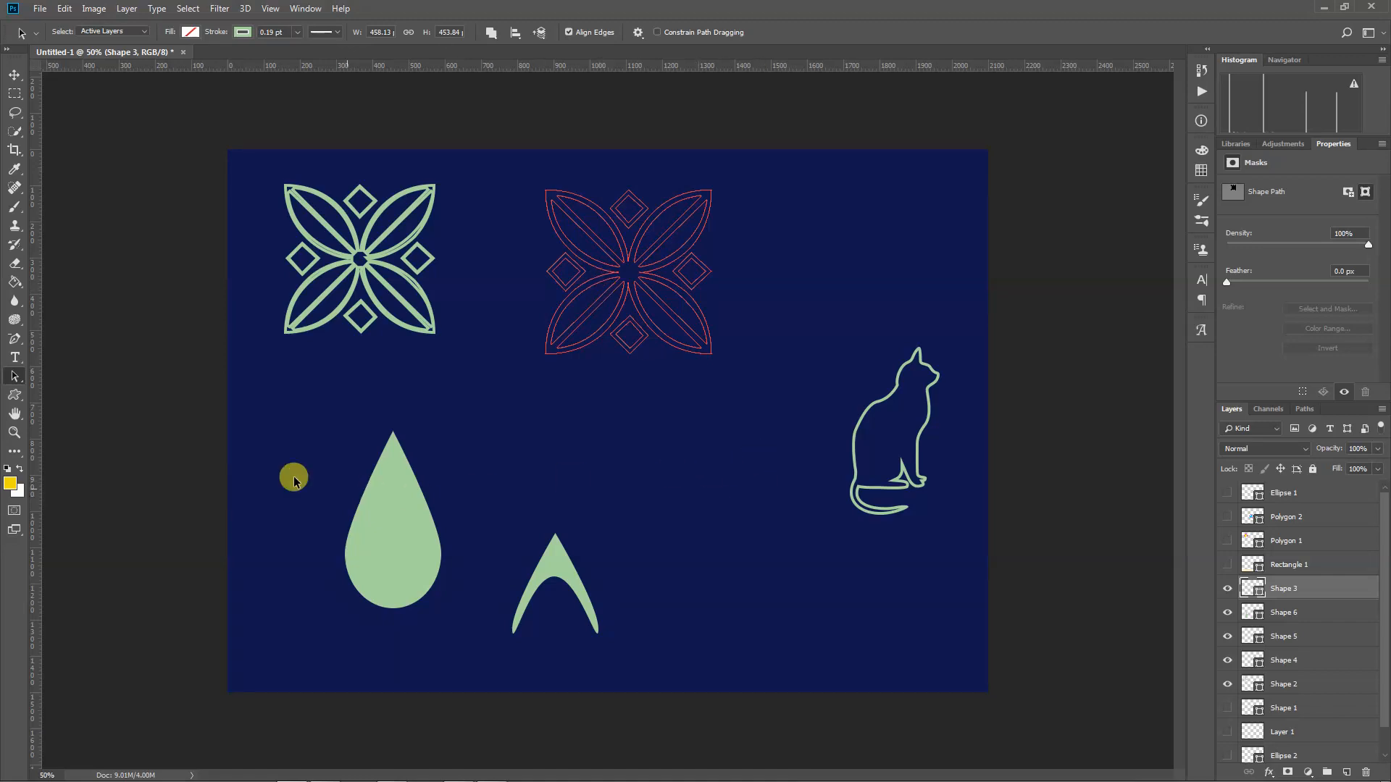
{"action": "left_click", "coordinate": [15, 394]}
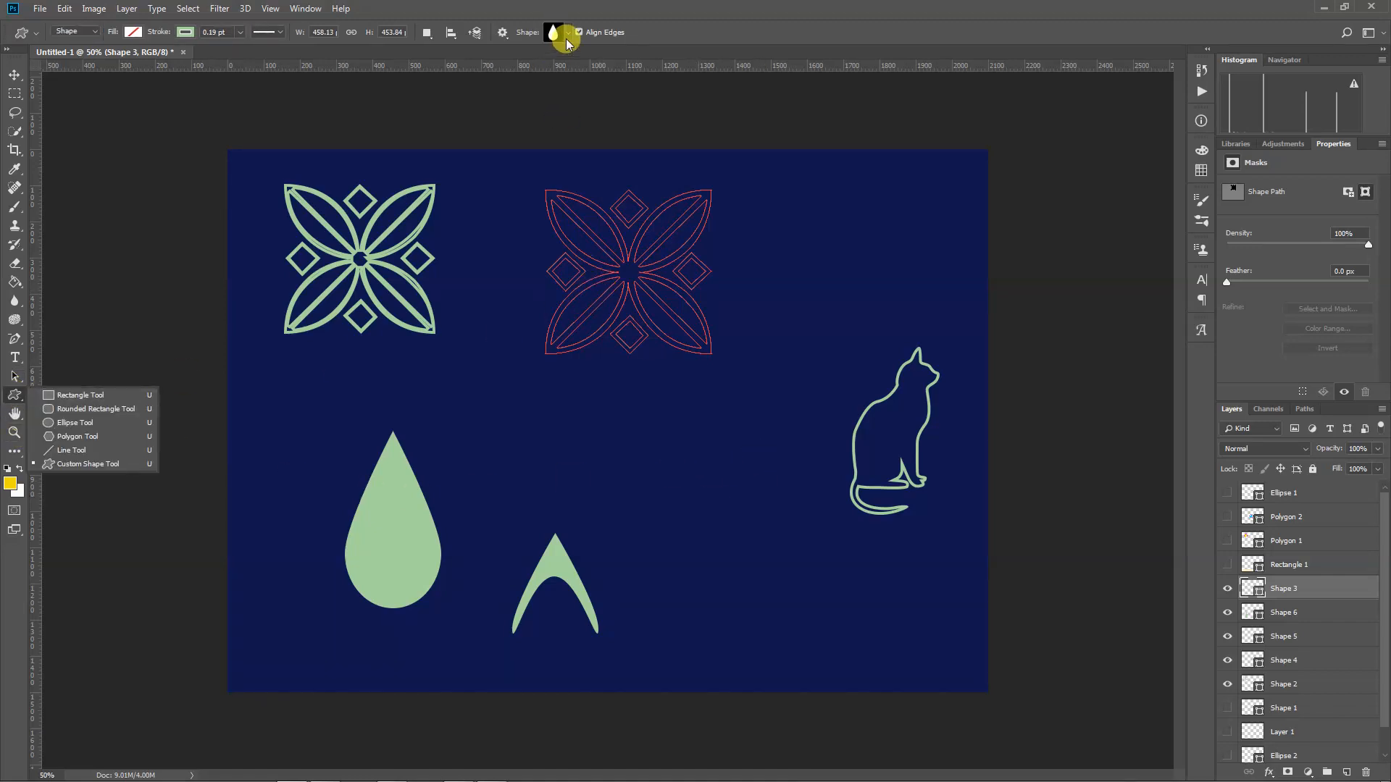
{"action": "left_click", "coordinate": [567, 37]}
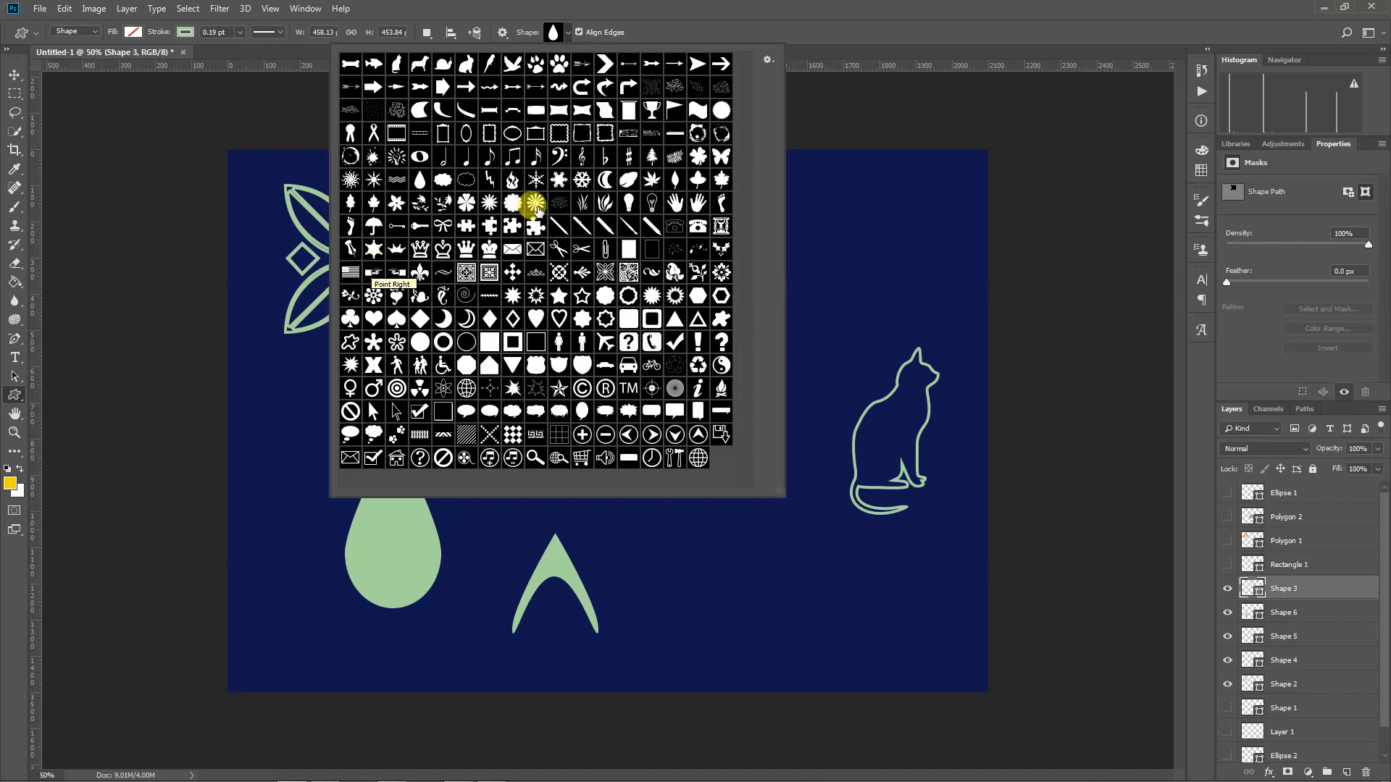
{"action": "left_click", "coordinate": [707, 37]}
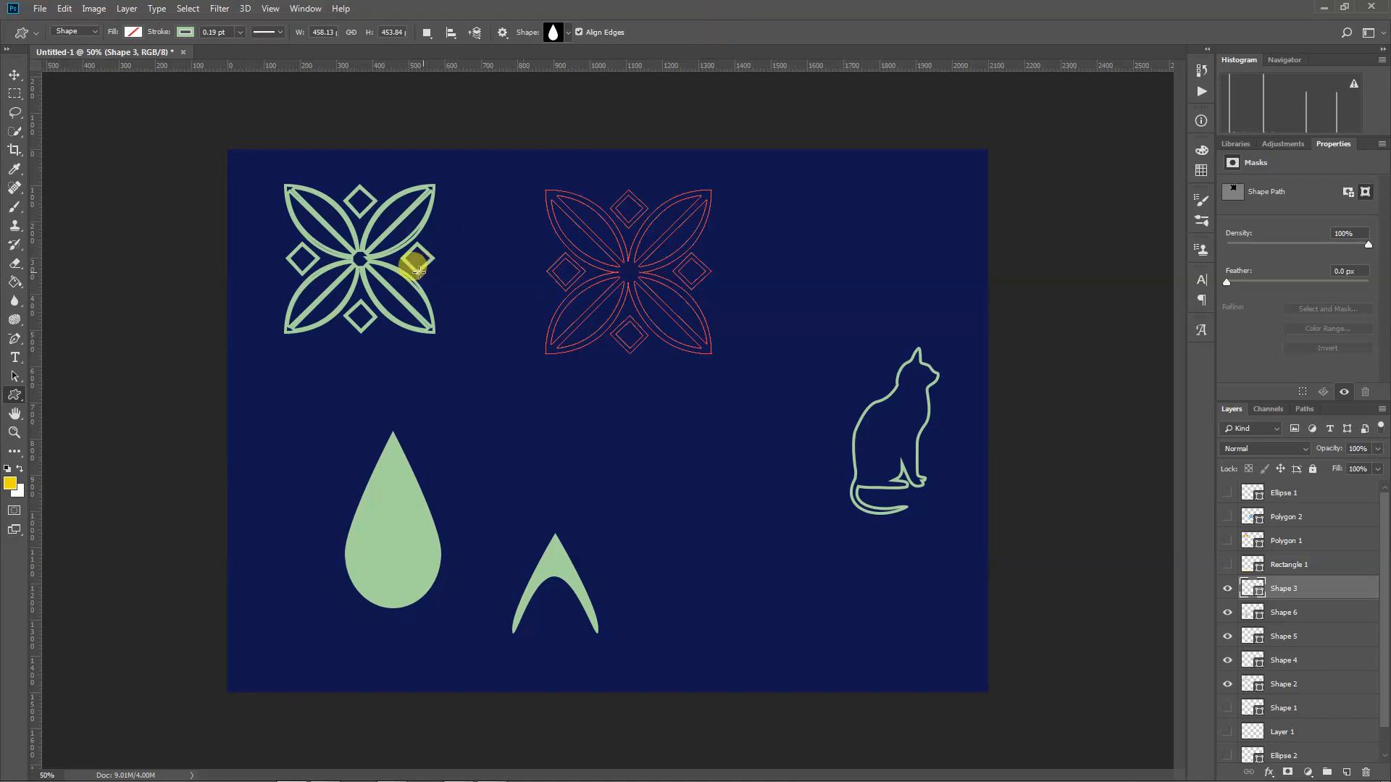
Select the Shape 2 layer and move its thick-stroked floral ornament closer to the upper-left corner of the canvas with the Move tool.
{"action": "left_click", "coordinate": [14, 74]}
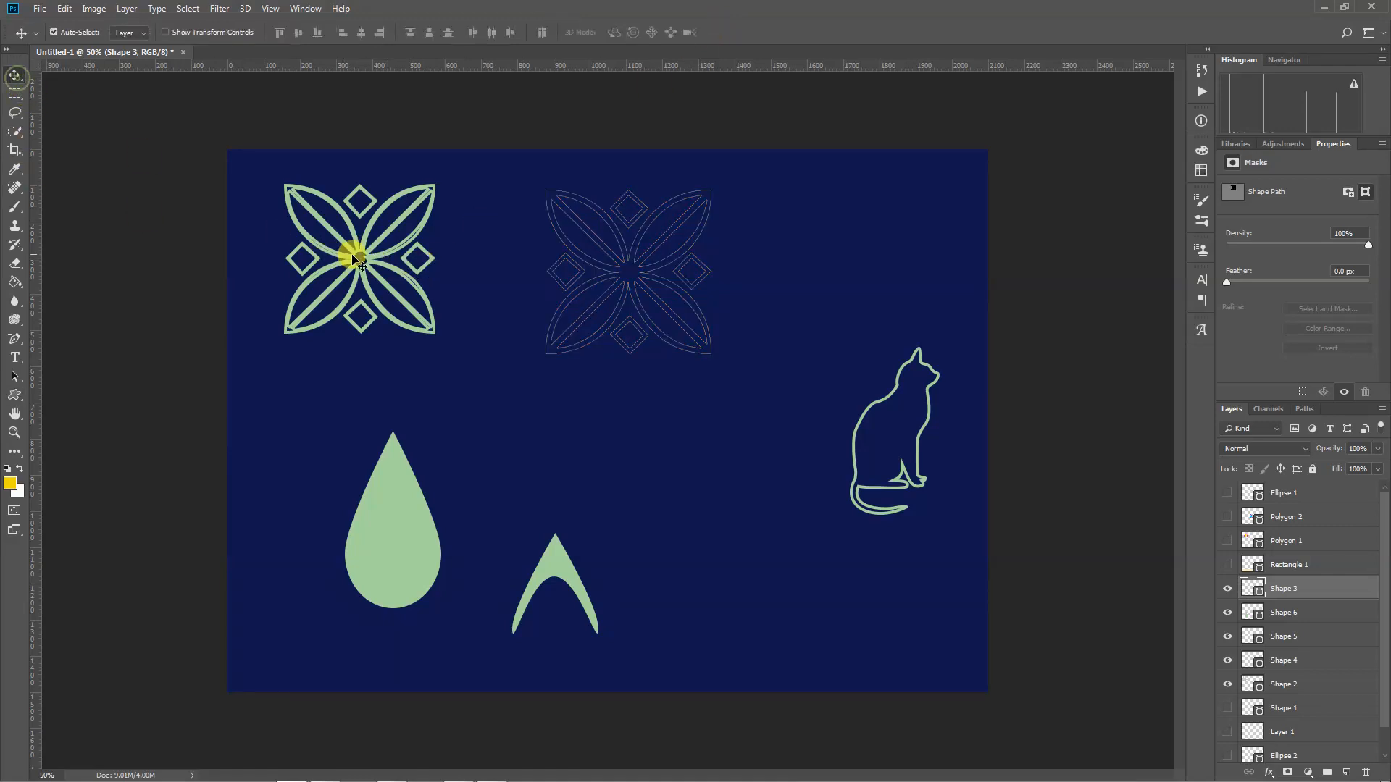
{"action": "left_click_drag", "start_coordinate": [354, 249], "coordinate": [373, 256]}
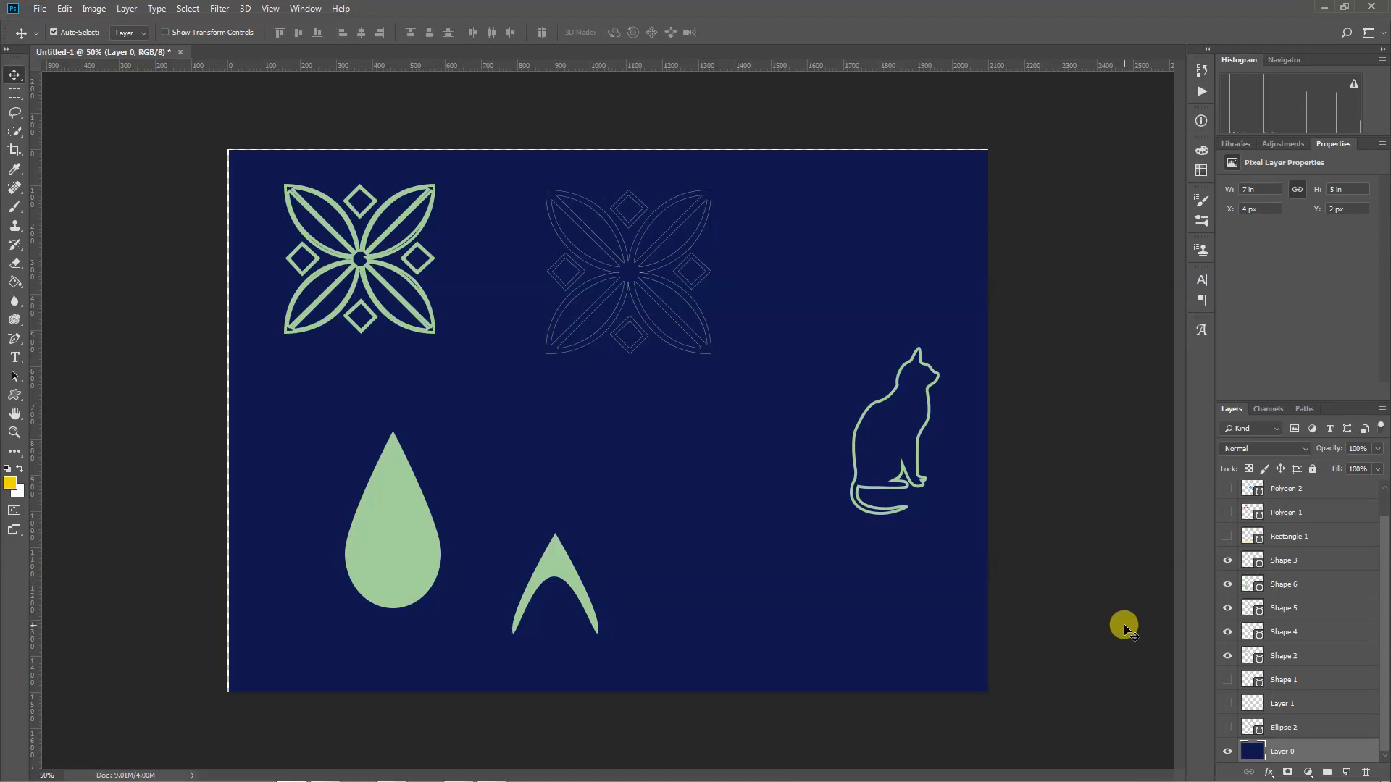
{"action": "key", "text": "ctrl+z"}
{"action": "left_click", "coordinate": [1300, 663]}
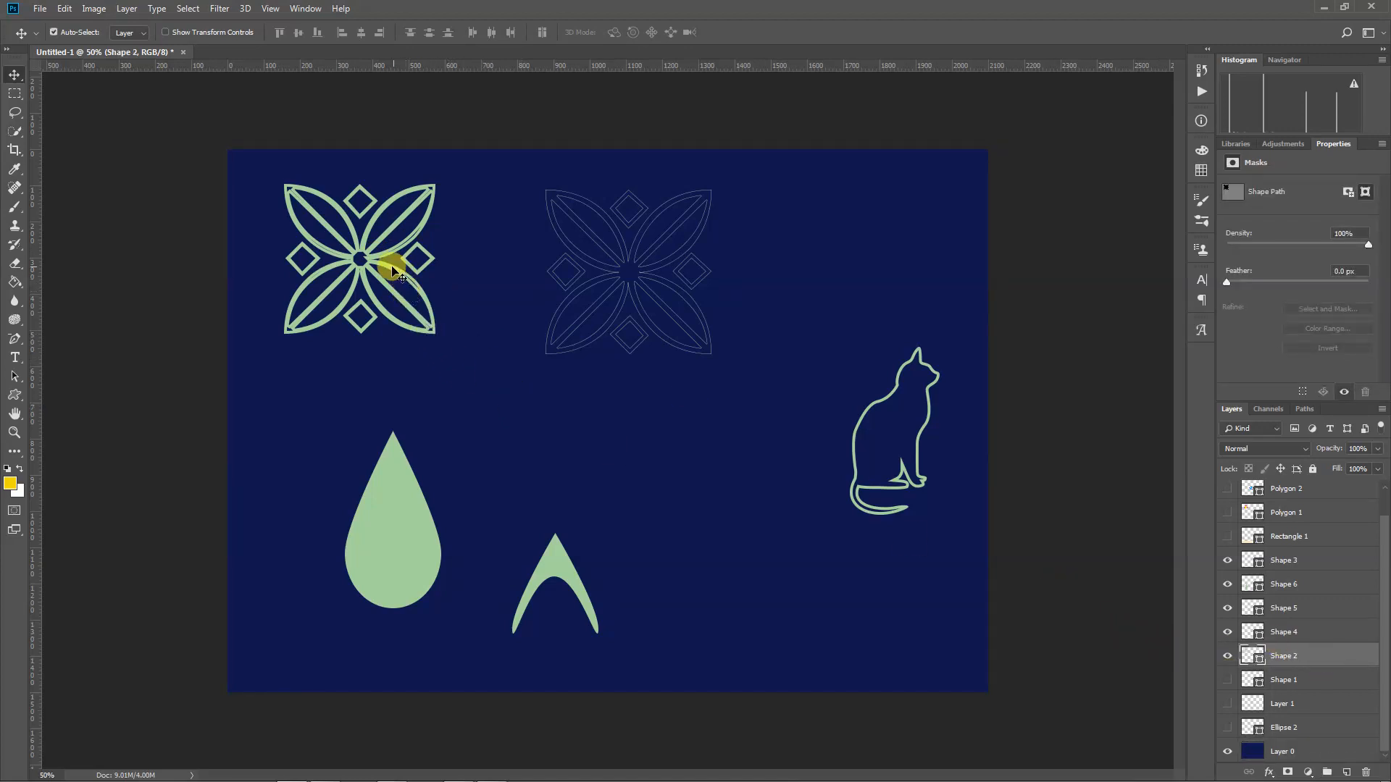
{"action": "left_click_drag", "start_coordinate": [381, 268], "coordinate": [345, 256]}
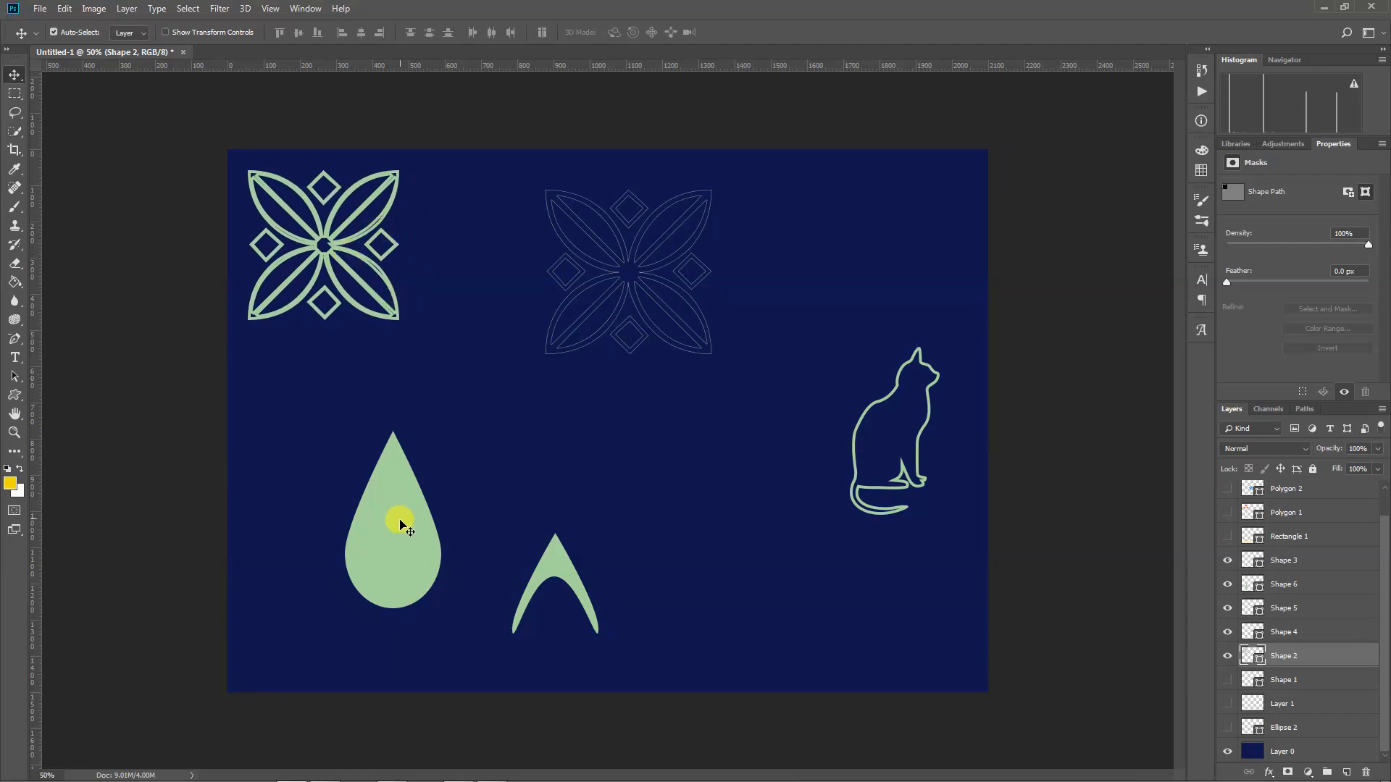
Arrange the raindrop, the pointed arch and the cat outline side by side in a row beneath the two floral ornaments.
{"action": "left_click_drag", "start_coordinate": [394, 524], "coordinate": [329, 489]}
{"action": "left_click_drag", "start_coordinate": [552, 565], "coordinate": [457, 425]}
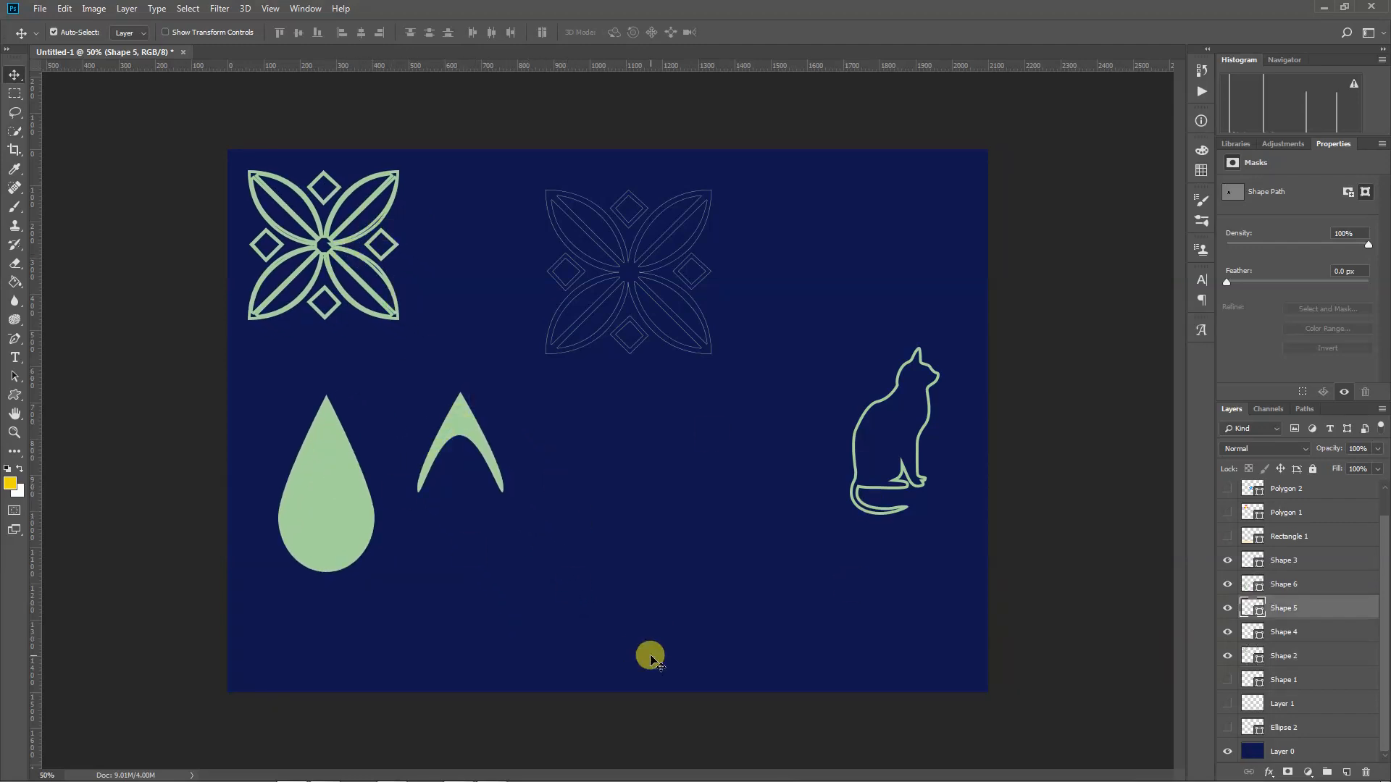
{"action": "left_click_drag", "start_coordinate": [891, 492], "coordinate": [597, 523]}
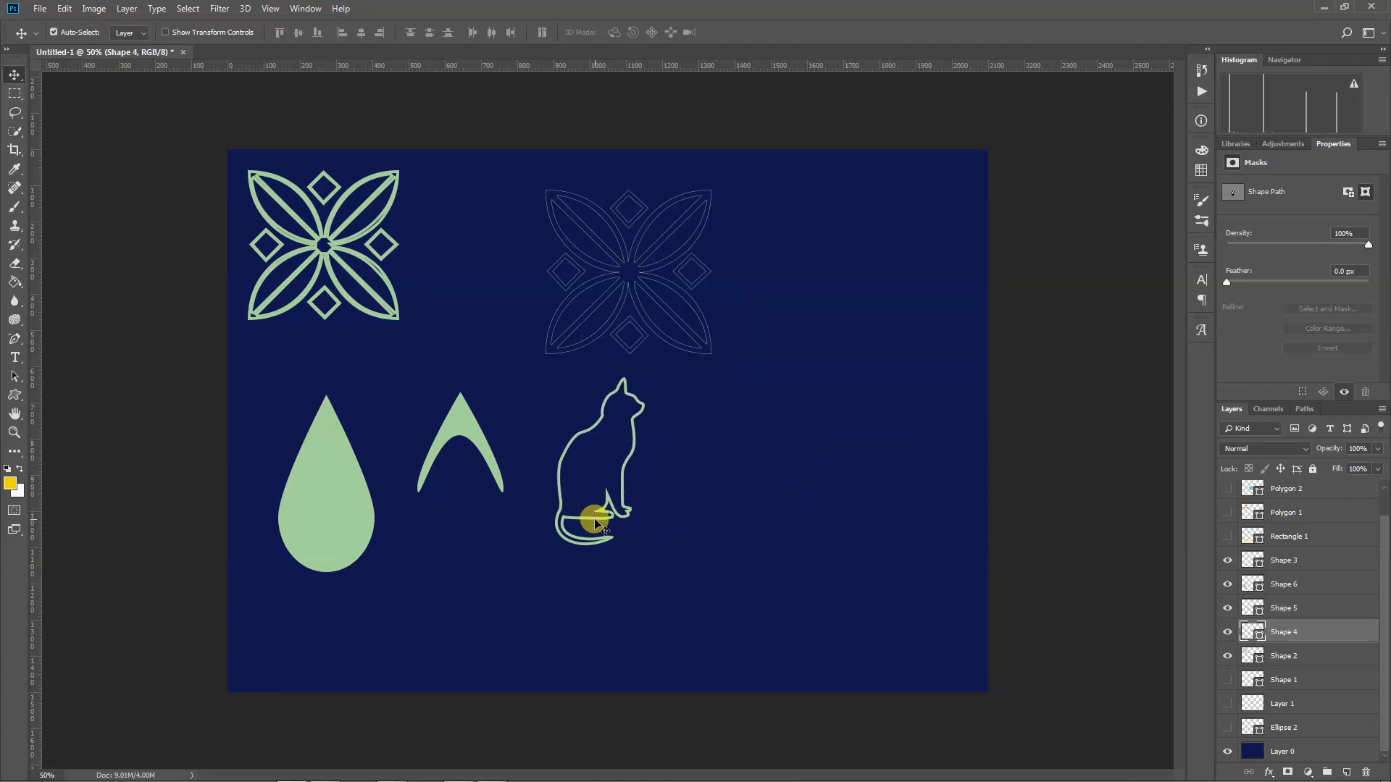